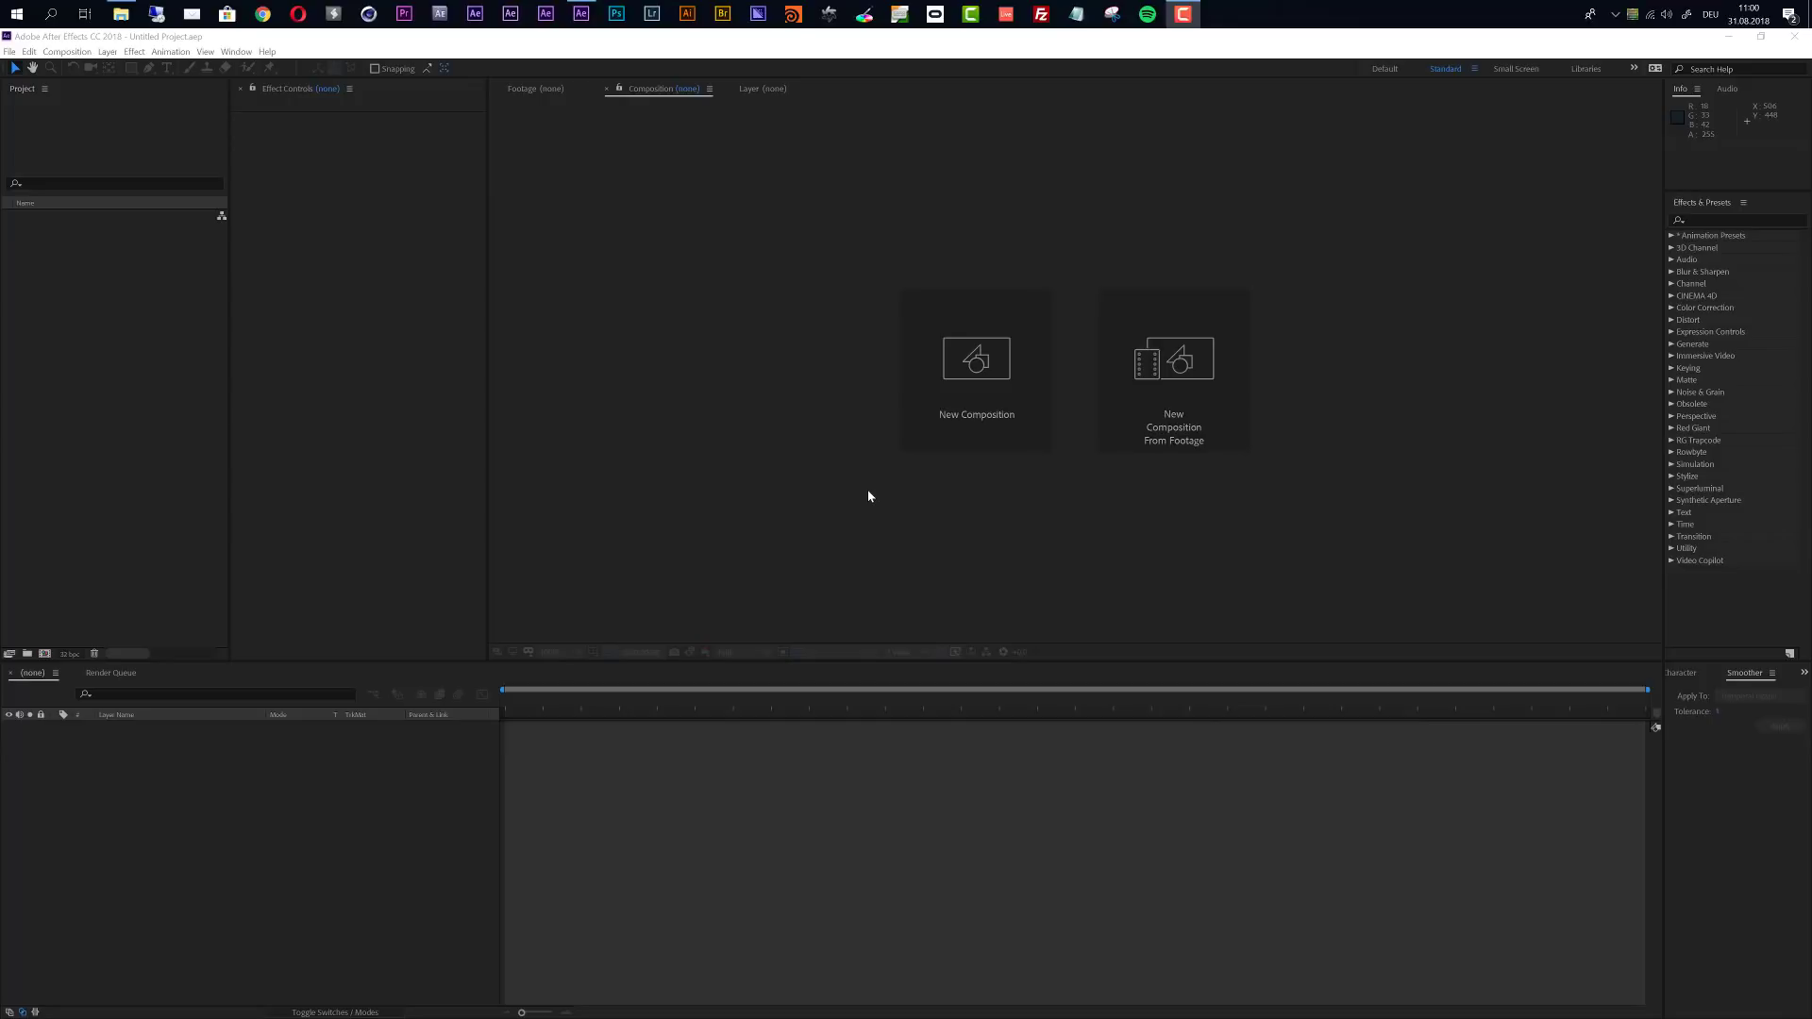
- Open the project Audio Visualizer.aep from the Audio Spectrum Music Visualizer folder and accept its version conversion
left_click(10, 52)
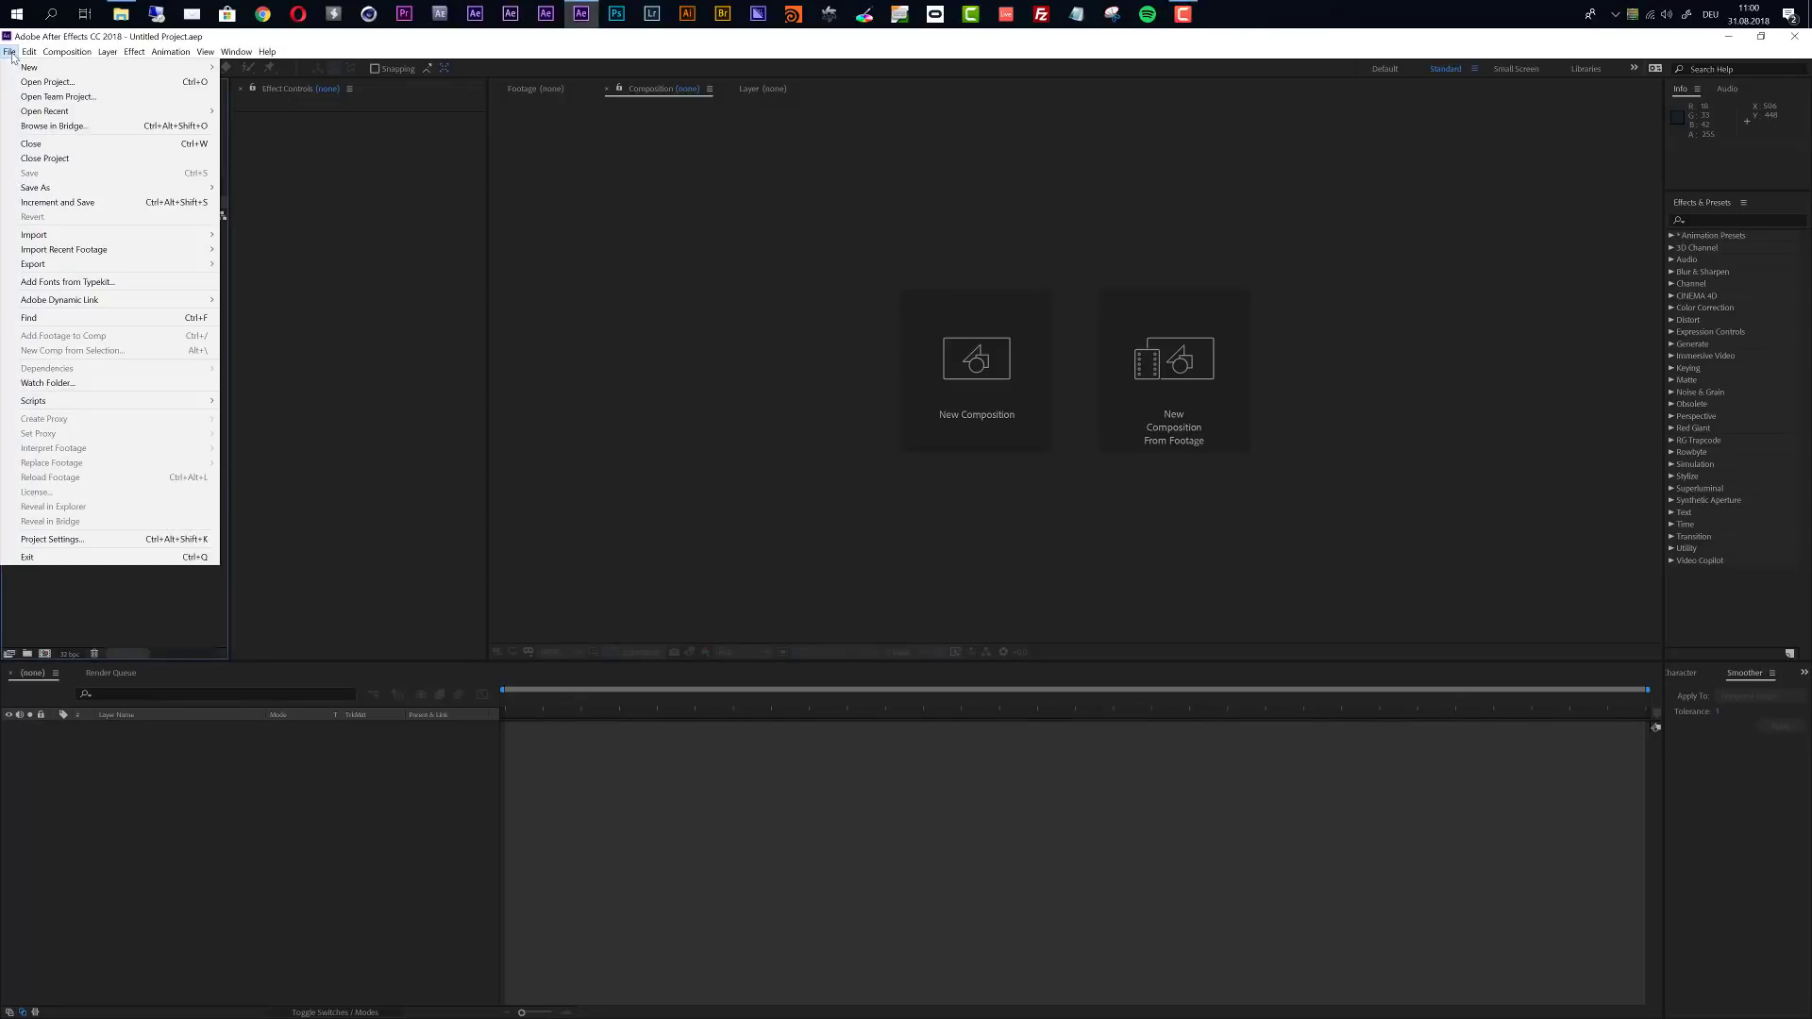
left_click(50, 83)
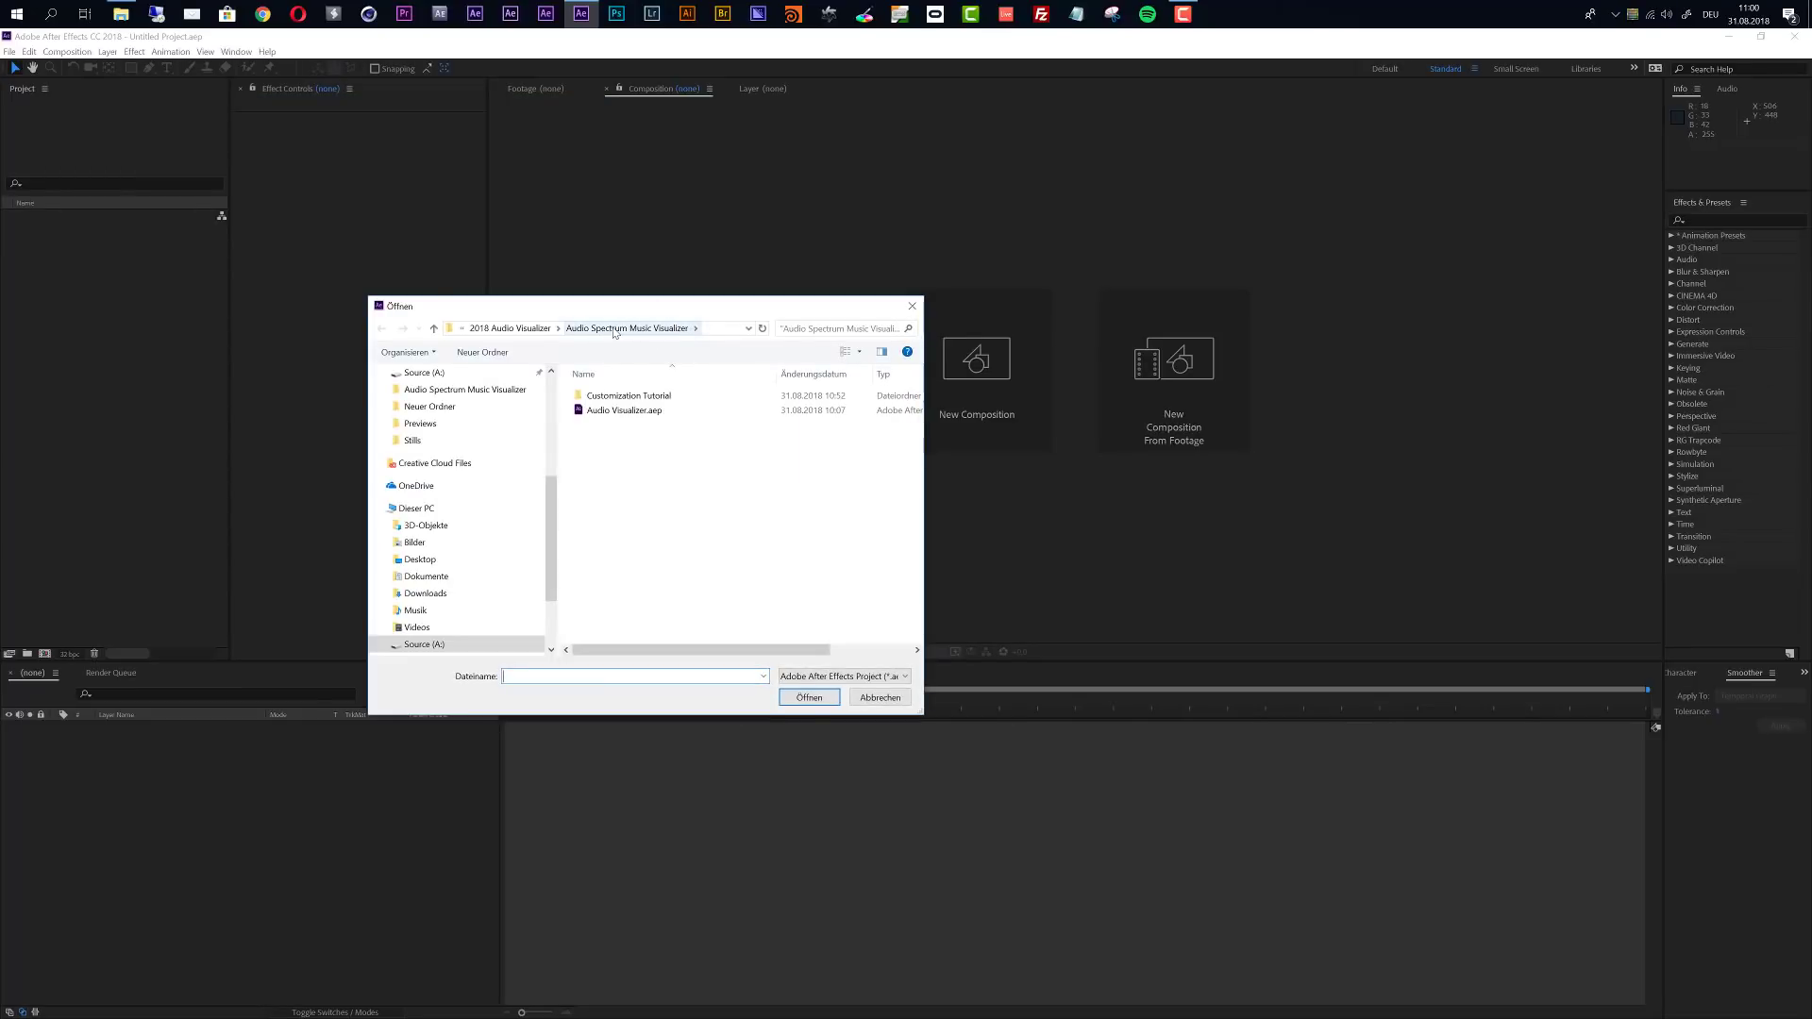
left_click(623, 415)
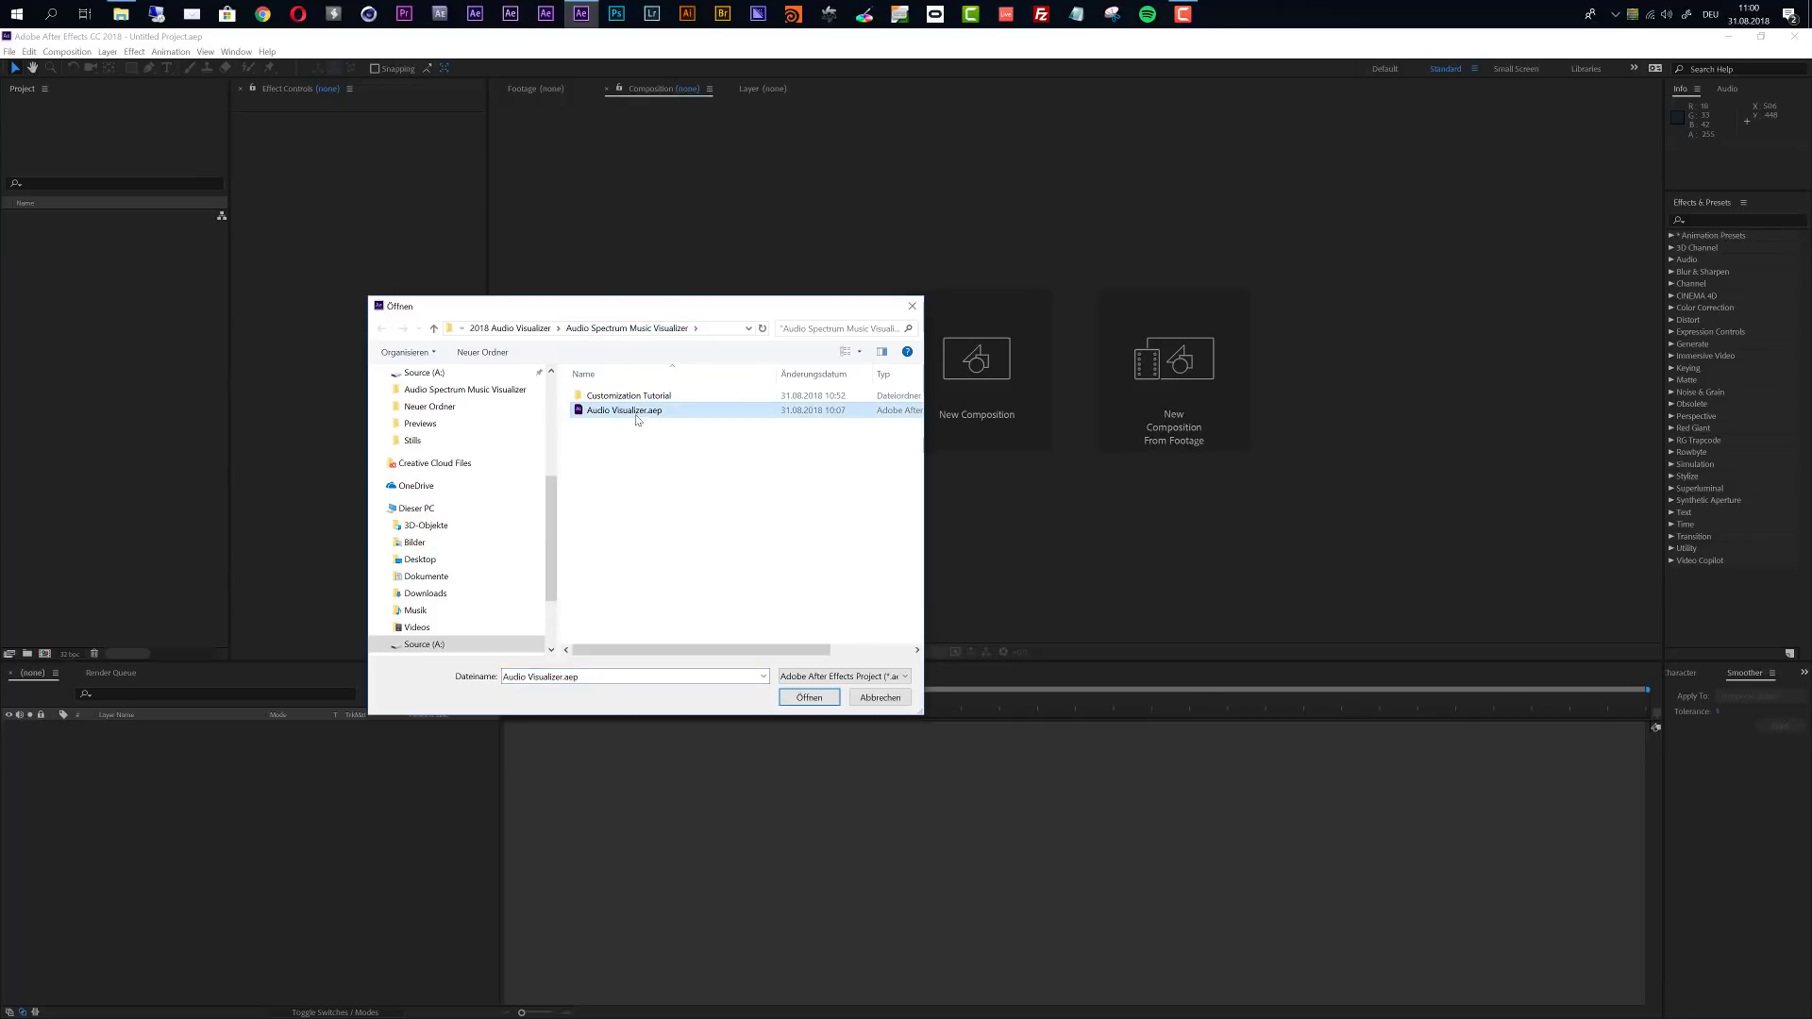
left_click(808, 698)
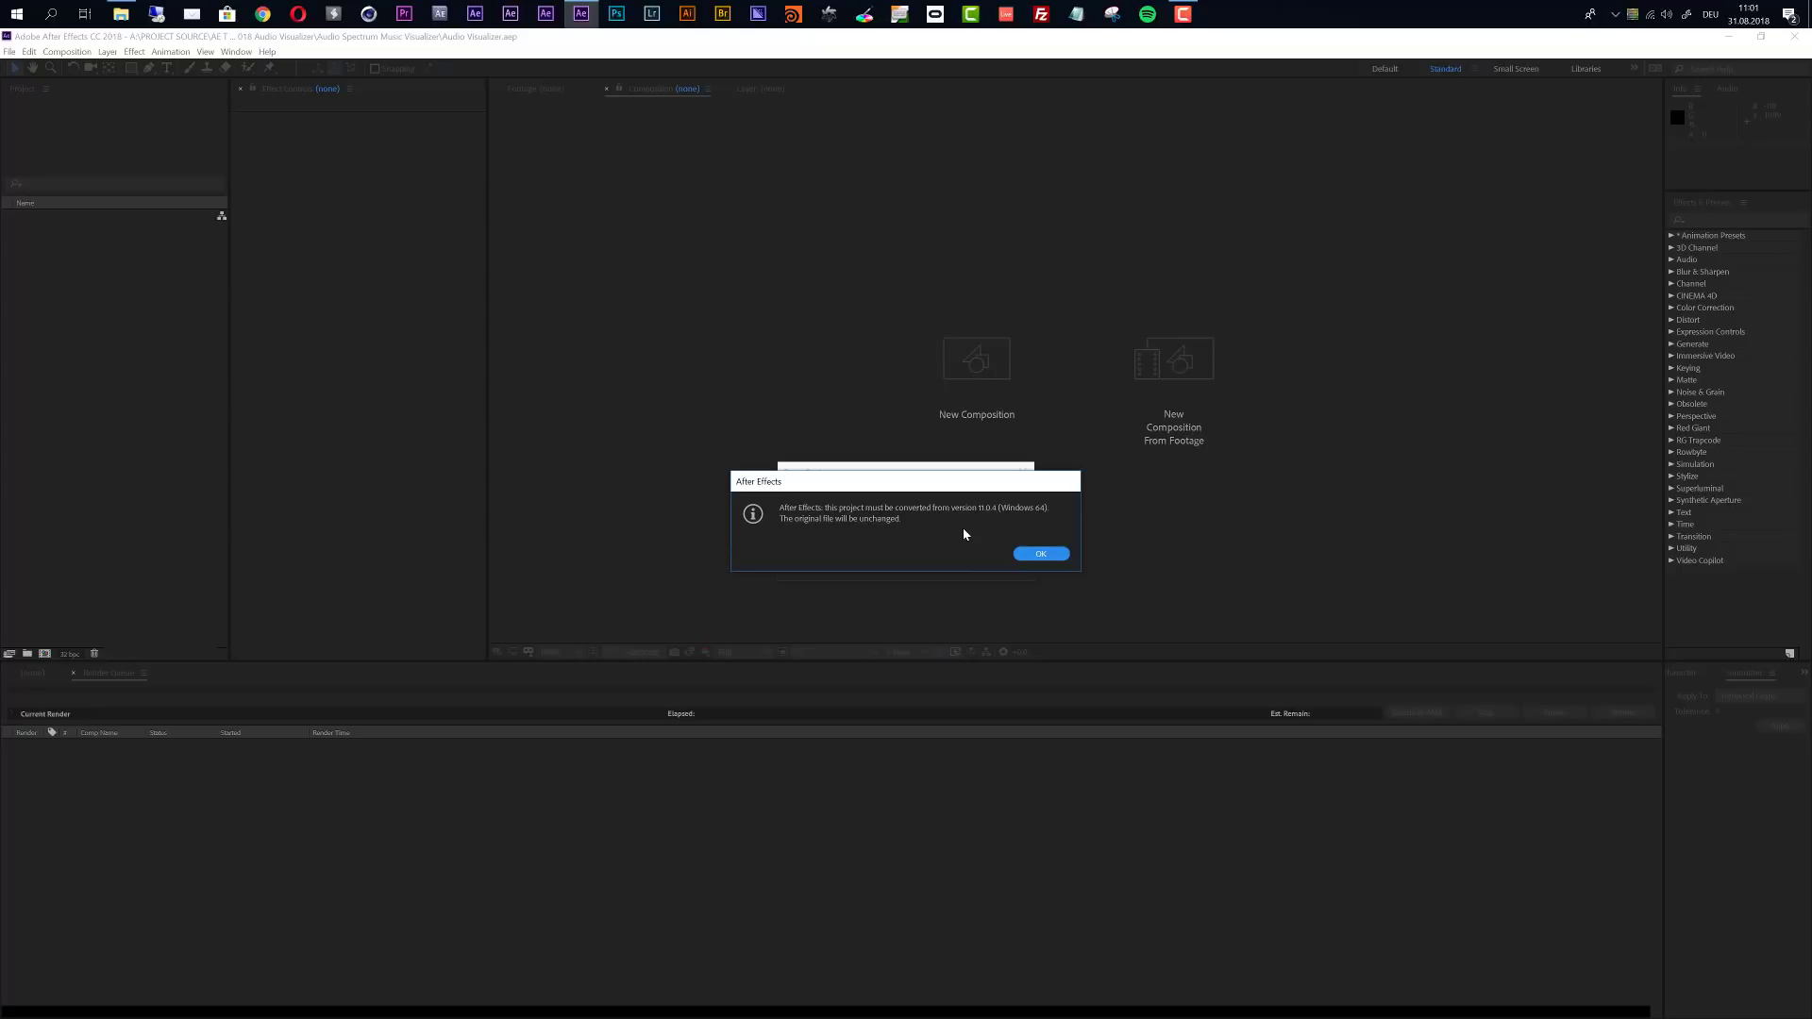
left_click(1038, 554)
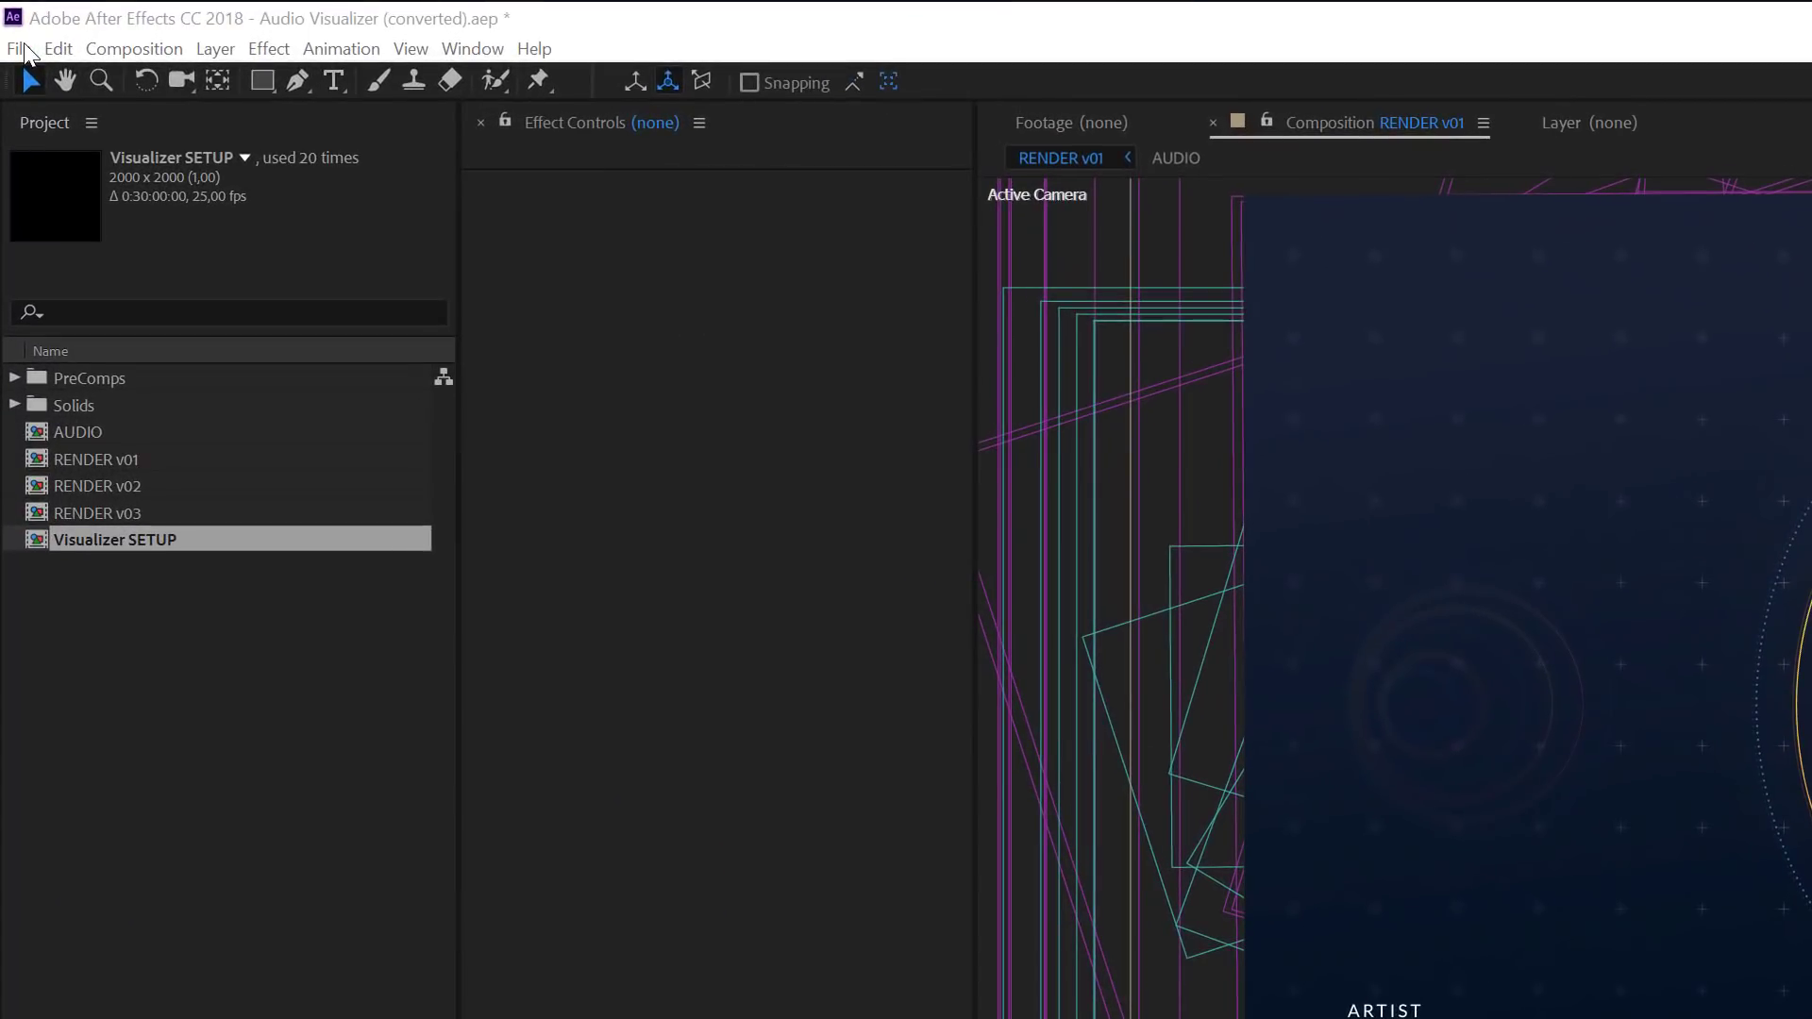
- Import the audio file 18407743_future-bass-uplifting-energetic_by_butterflystudio_preview.mp3 into the project as footage
left_click(21, 49)
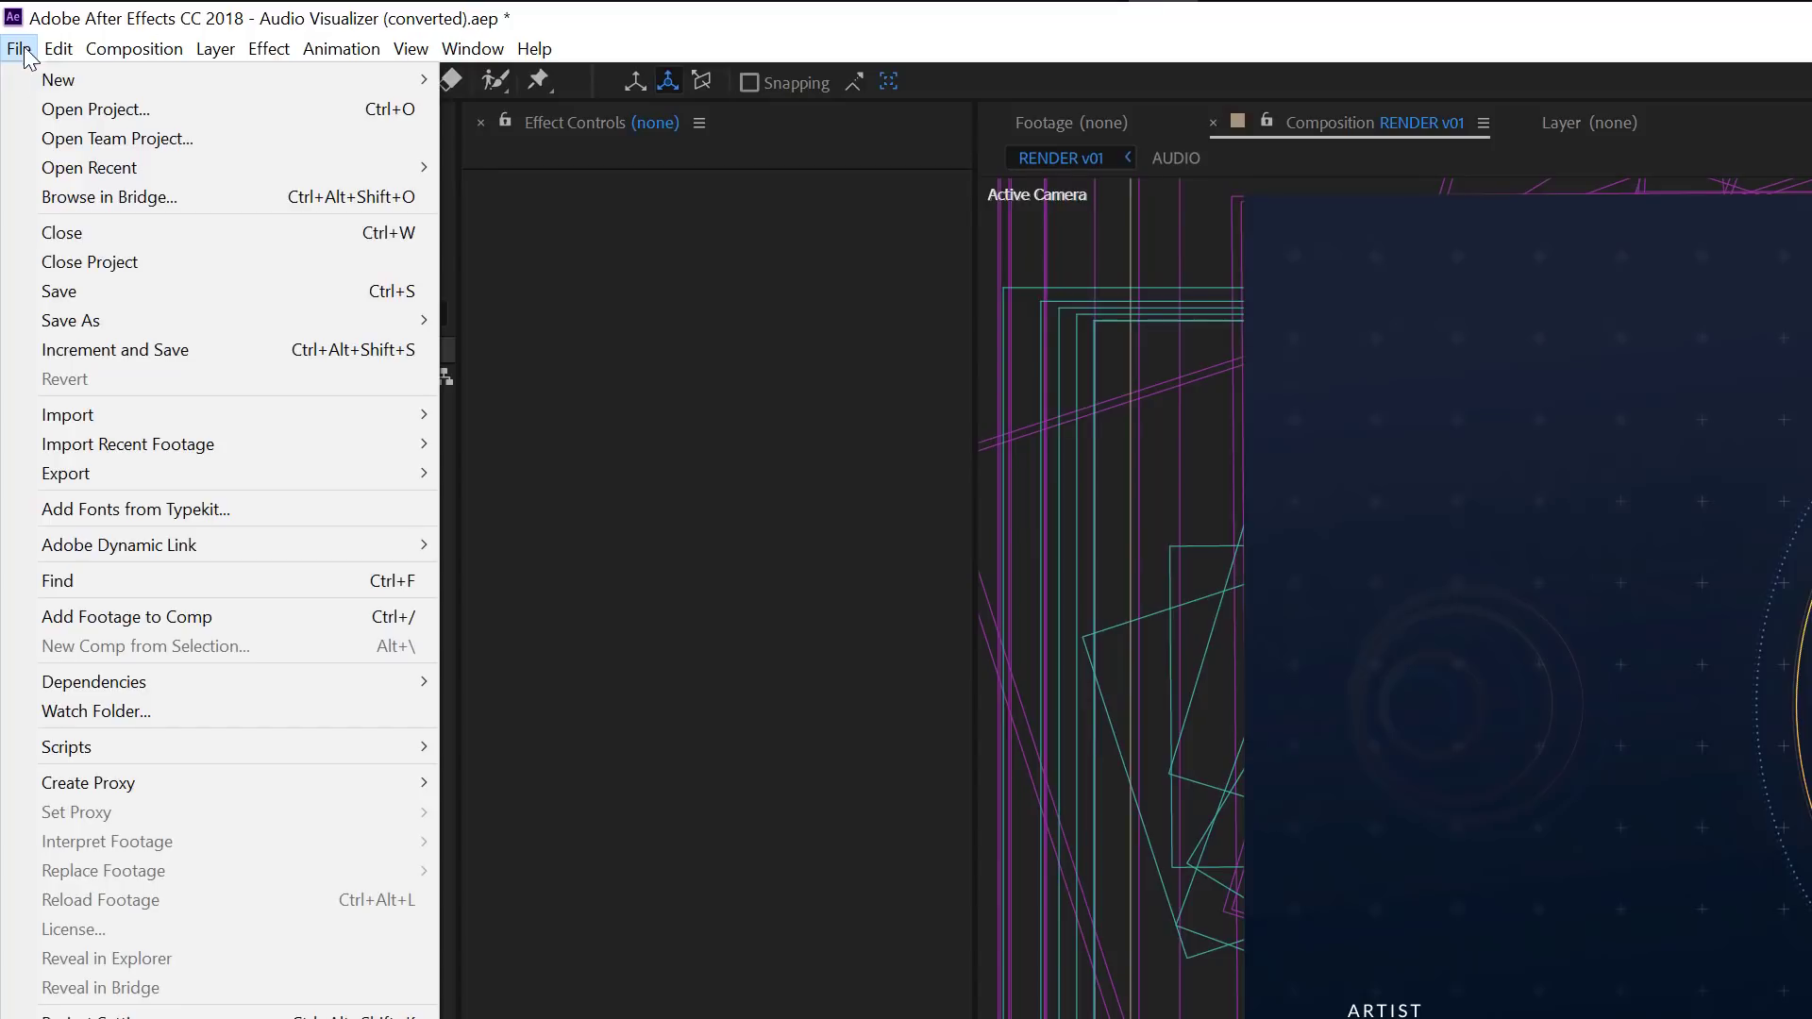
mouse_move(415, 415)
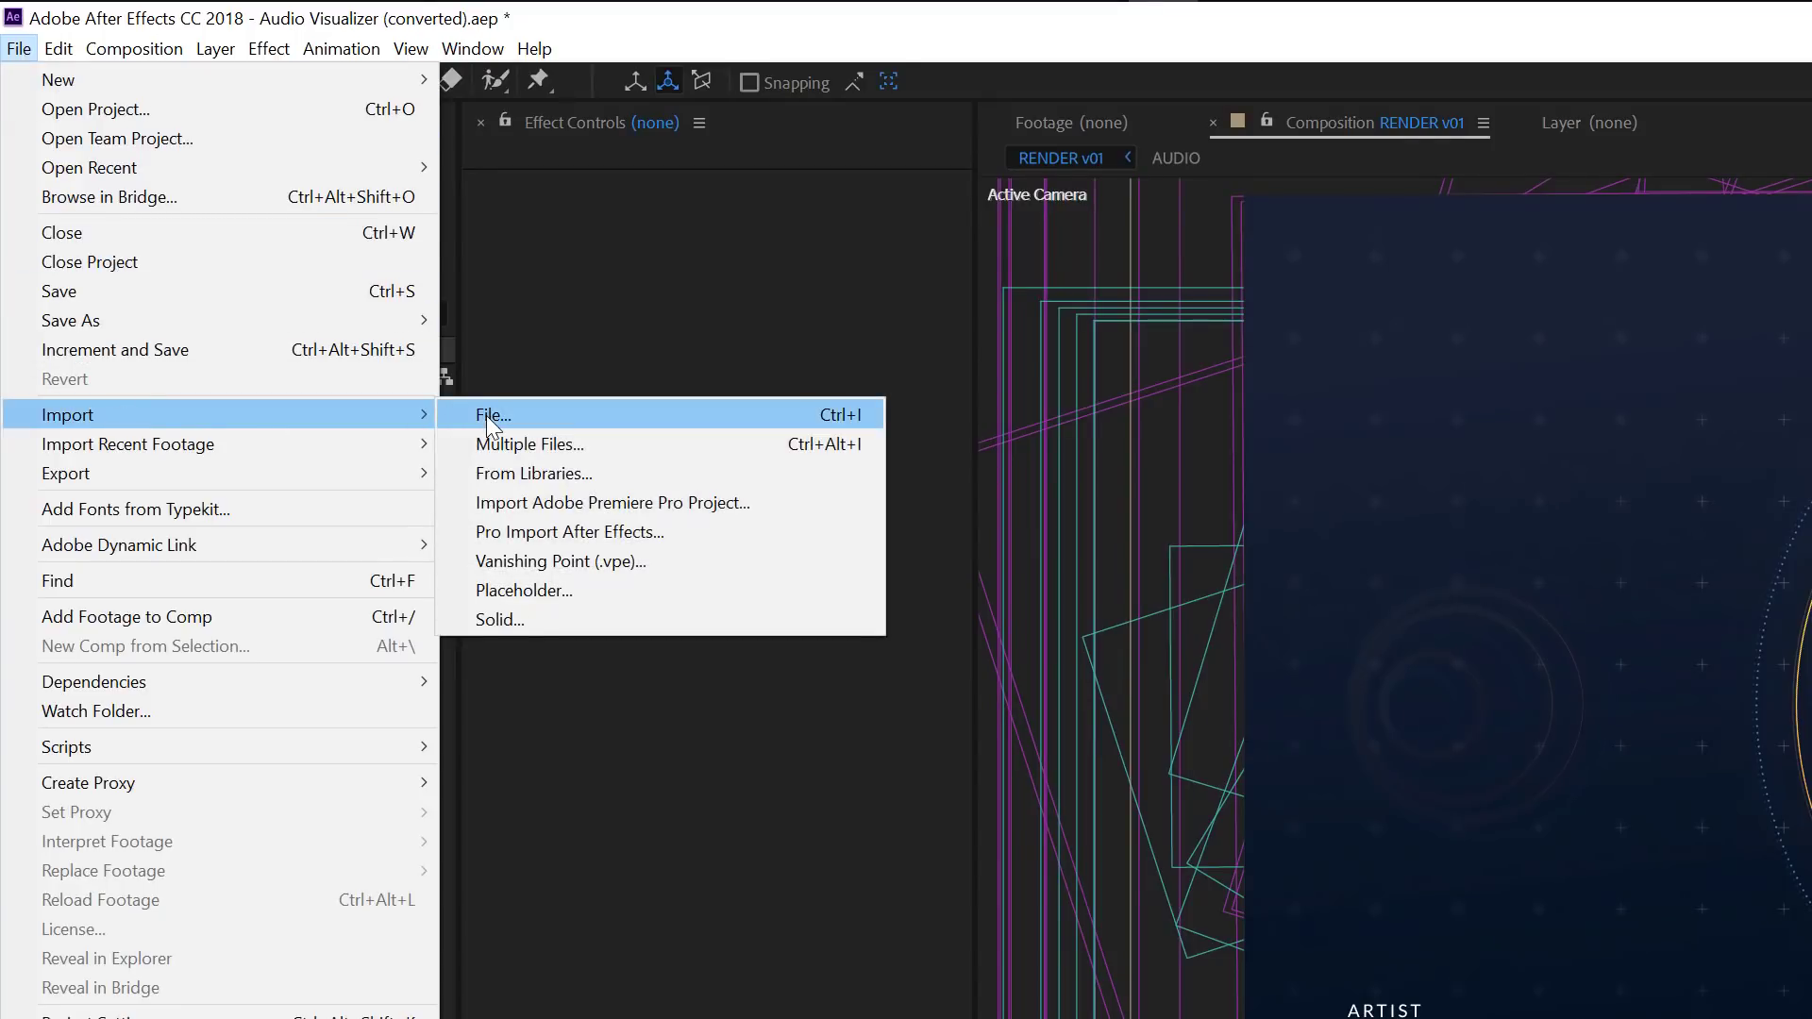
left_click(485, 416)
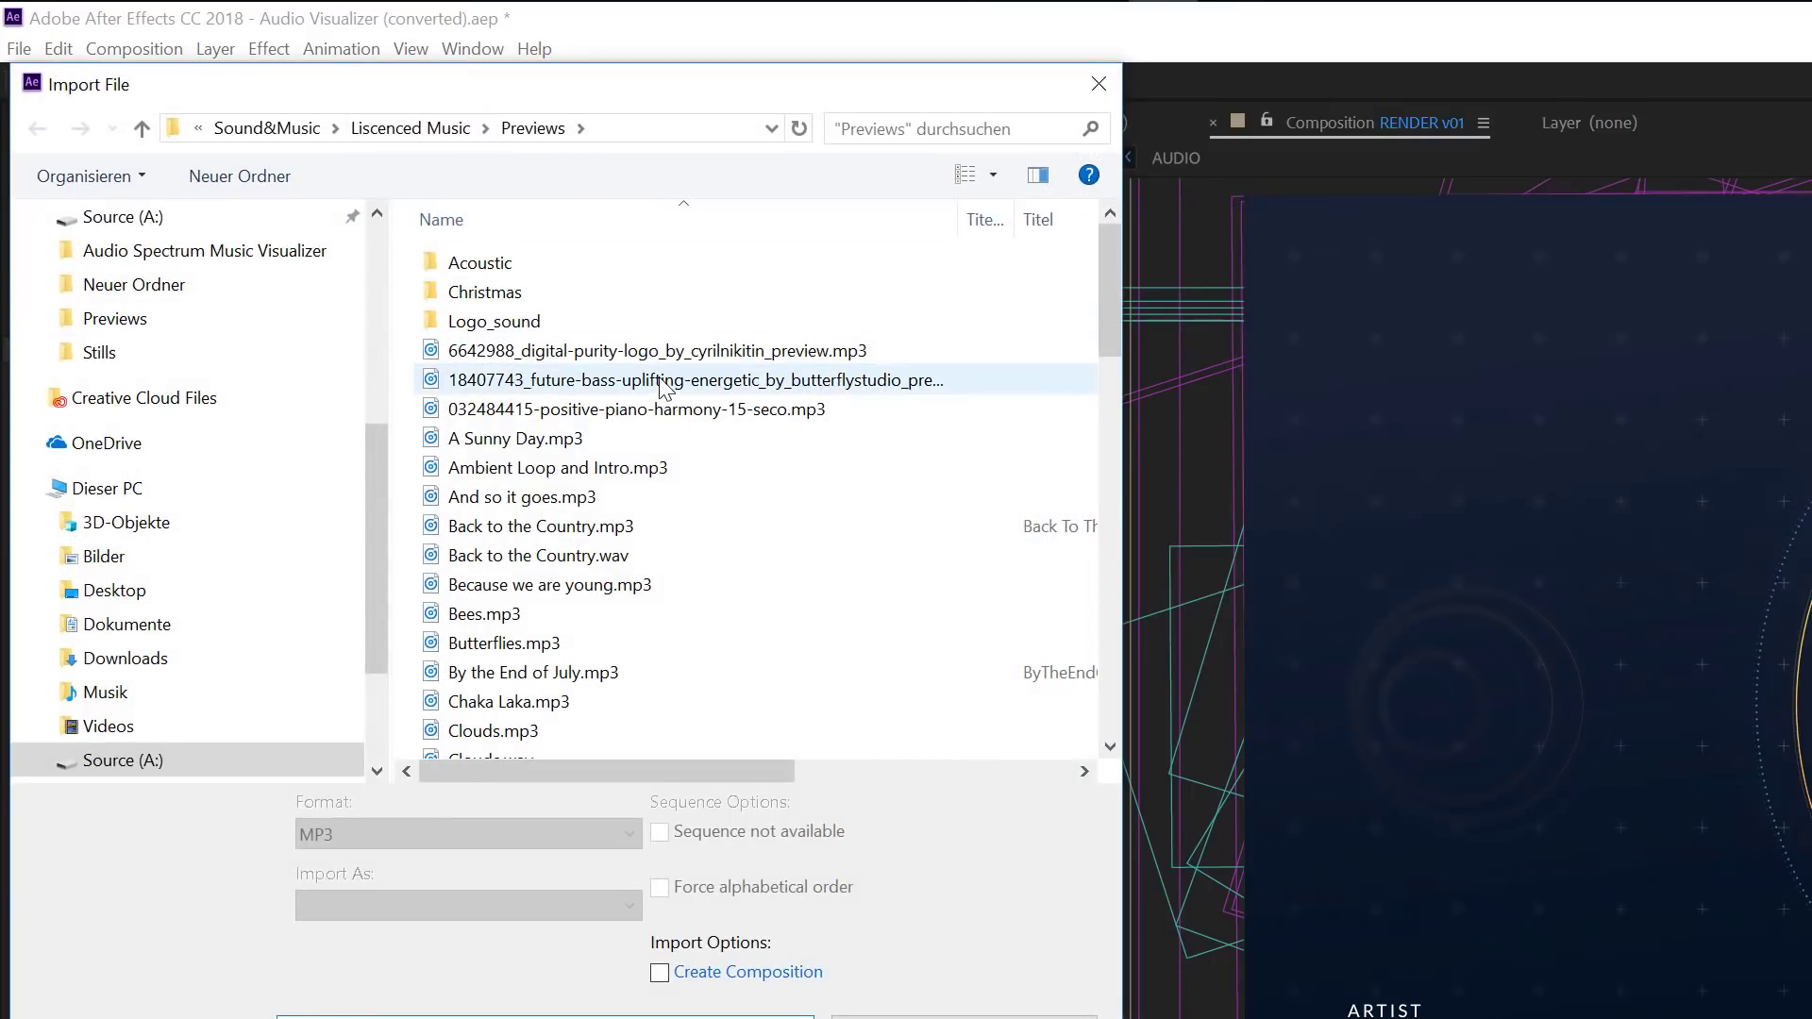
left_click(664, 381)
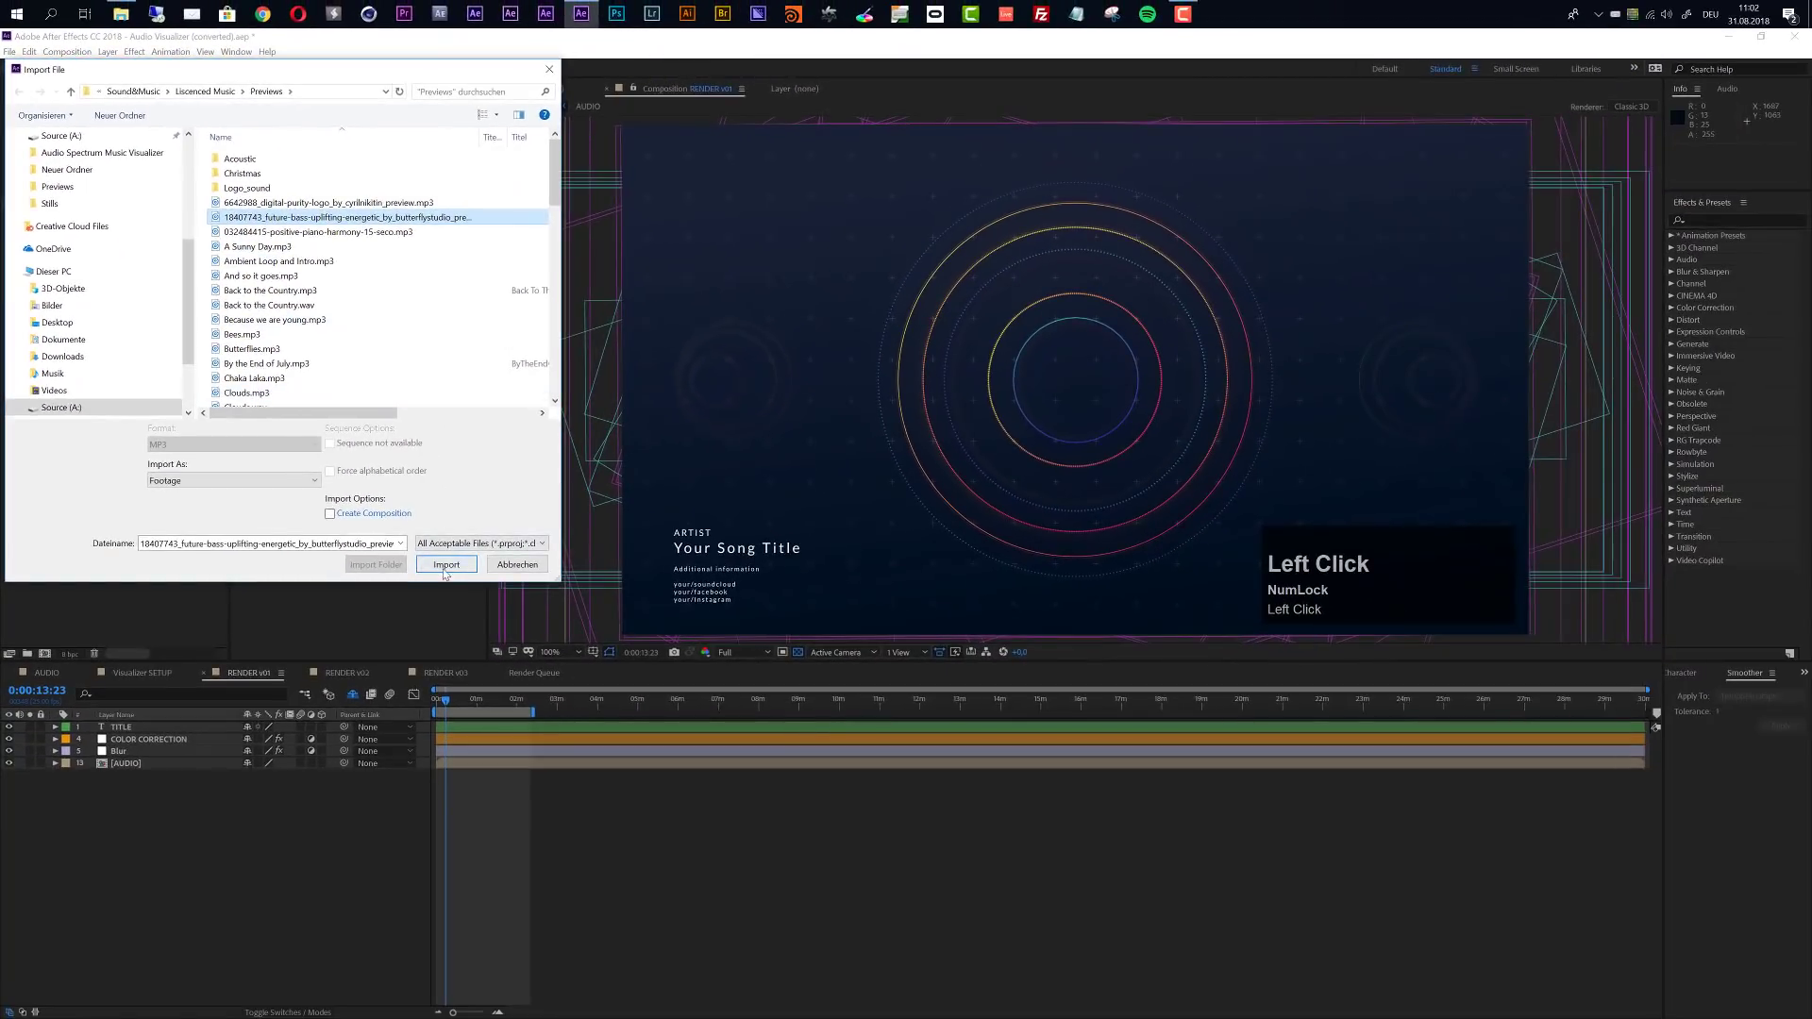
left_click(587, 729)
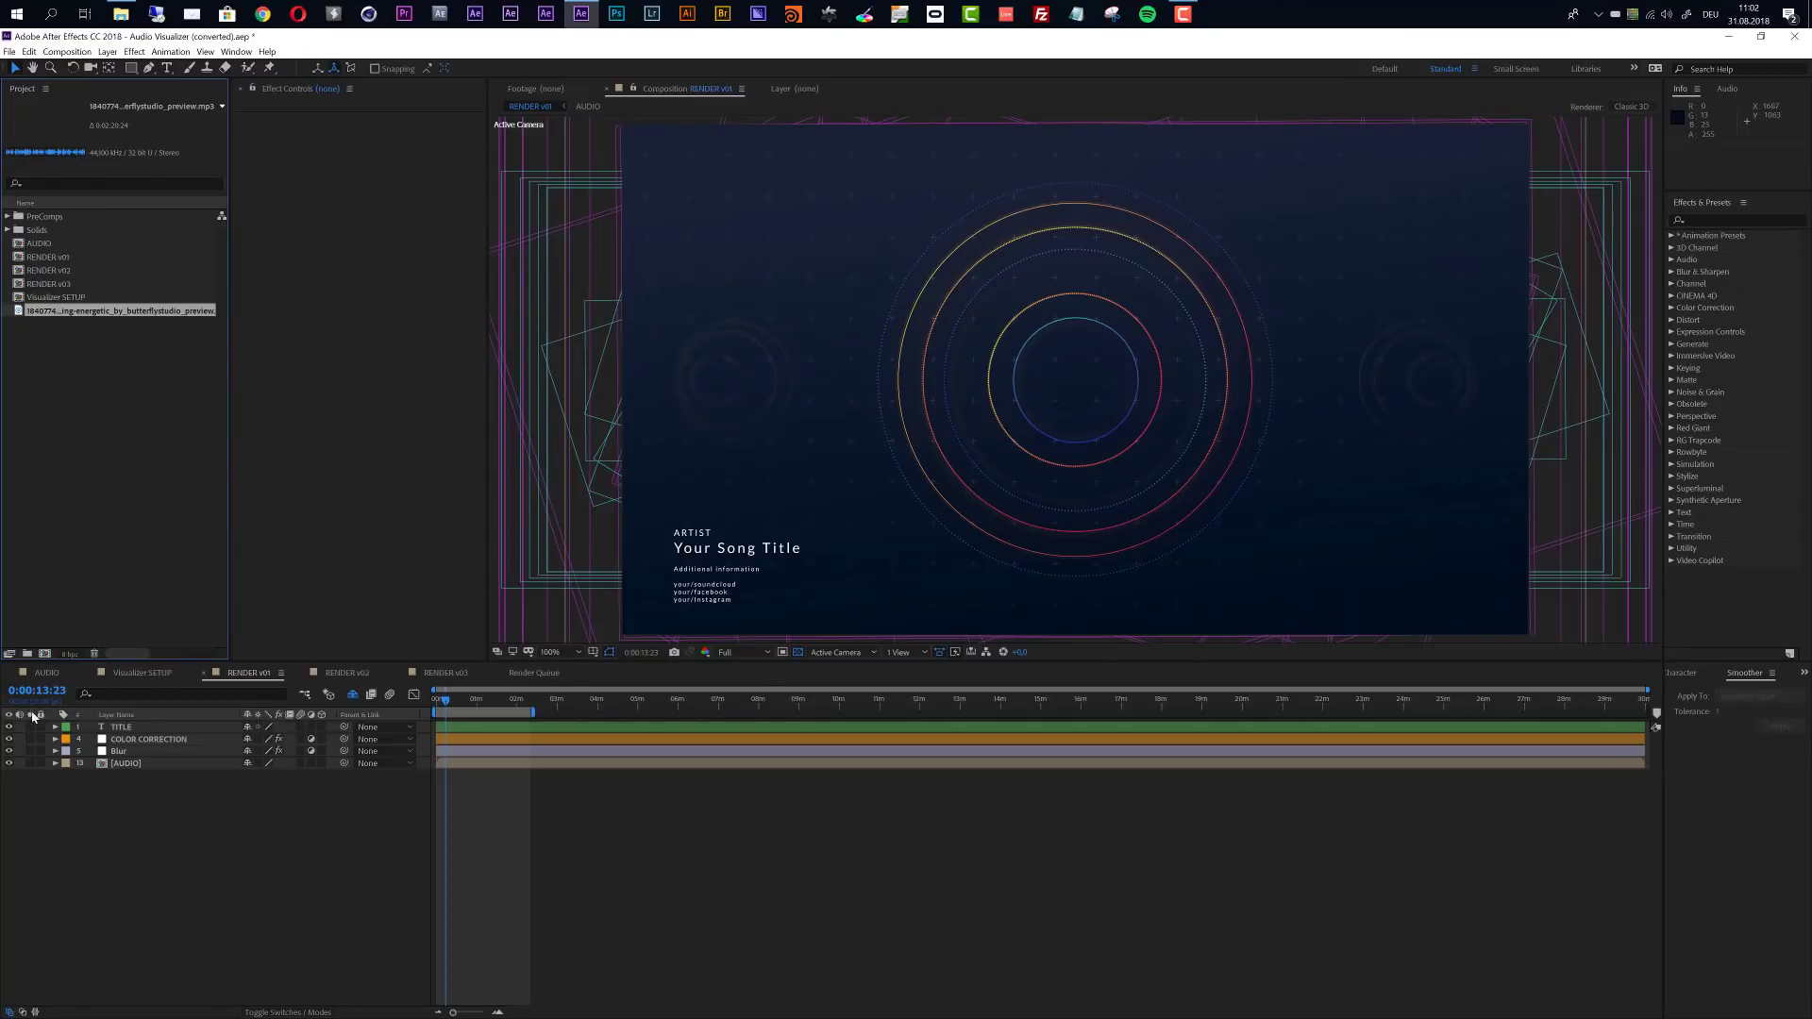
- Add the imported MP3 track as a layer to the AUDIO composition
left_click(41, 671)
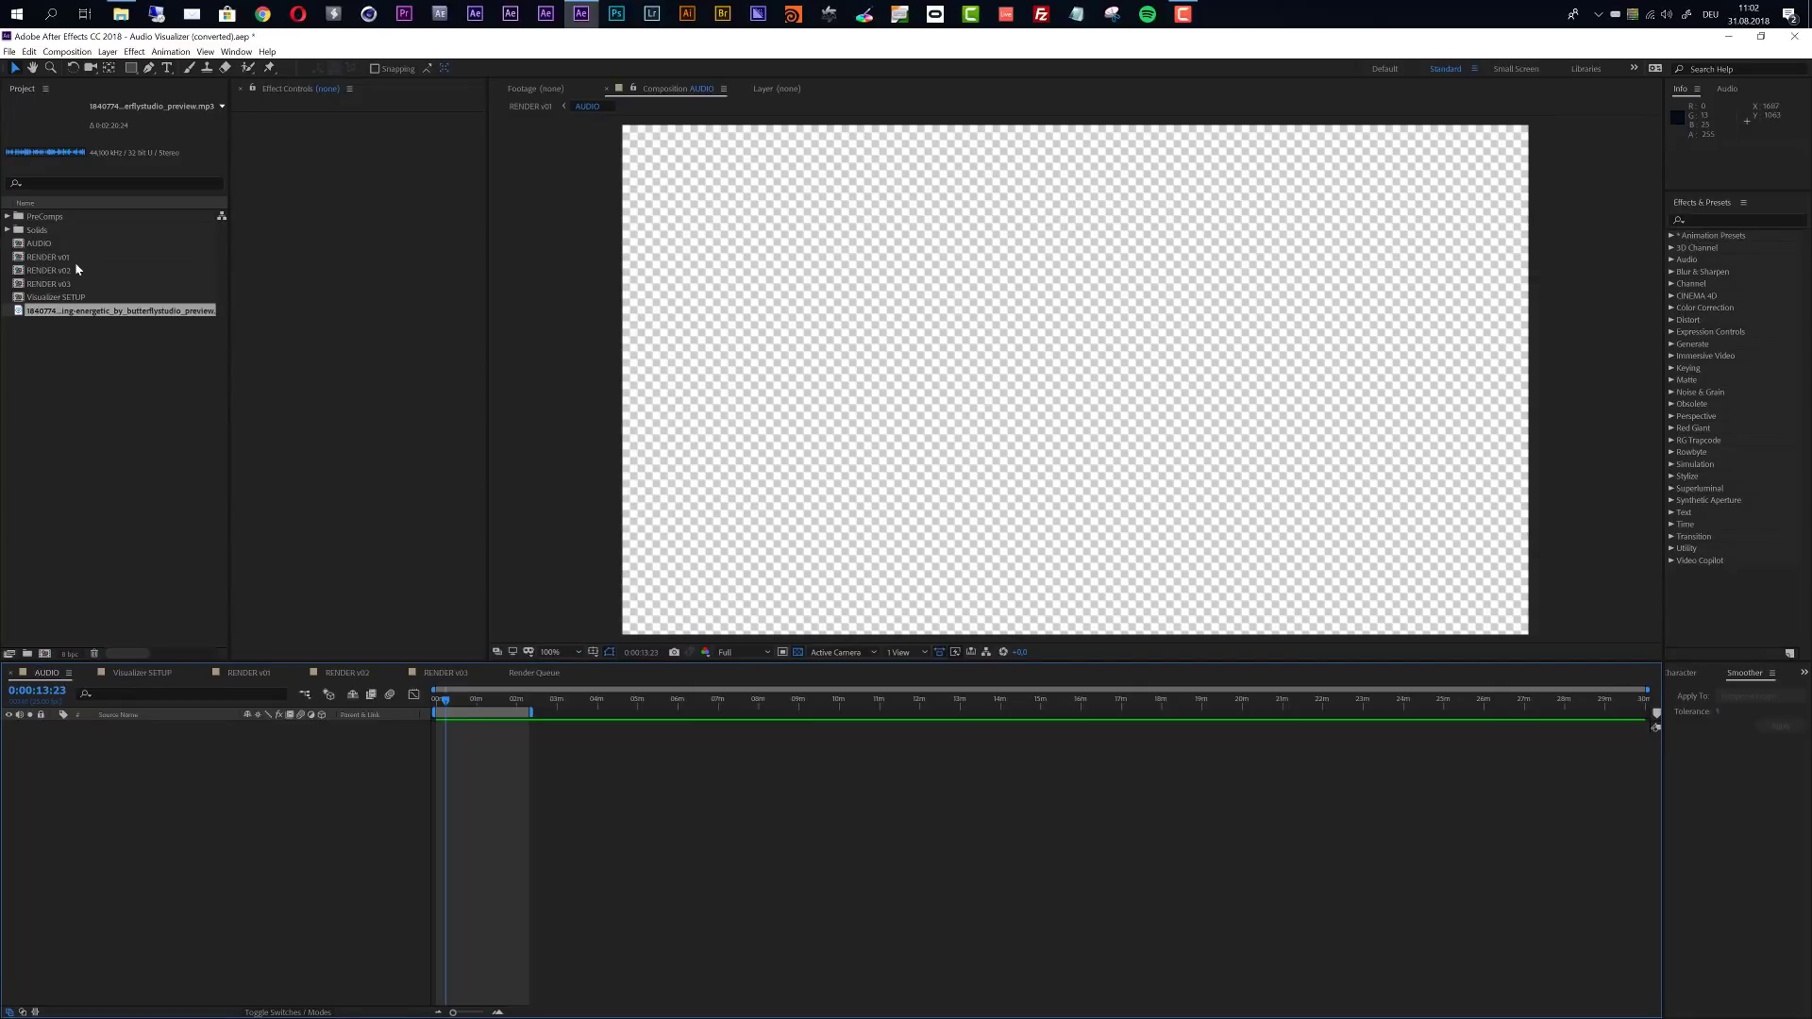
left_click(41, 245)
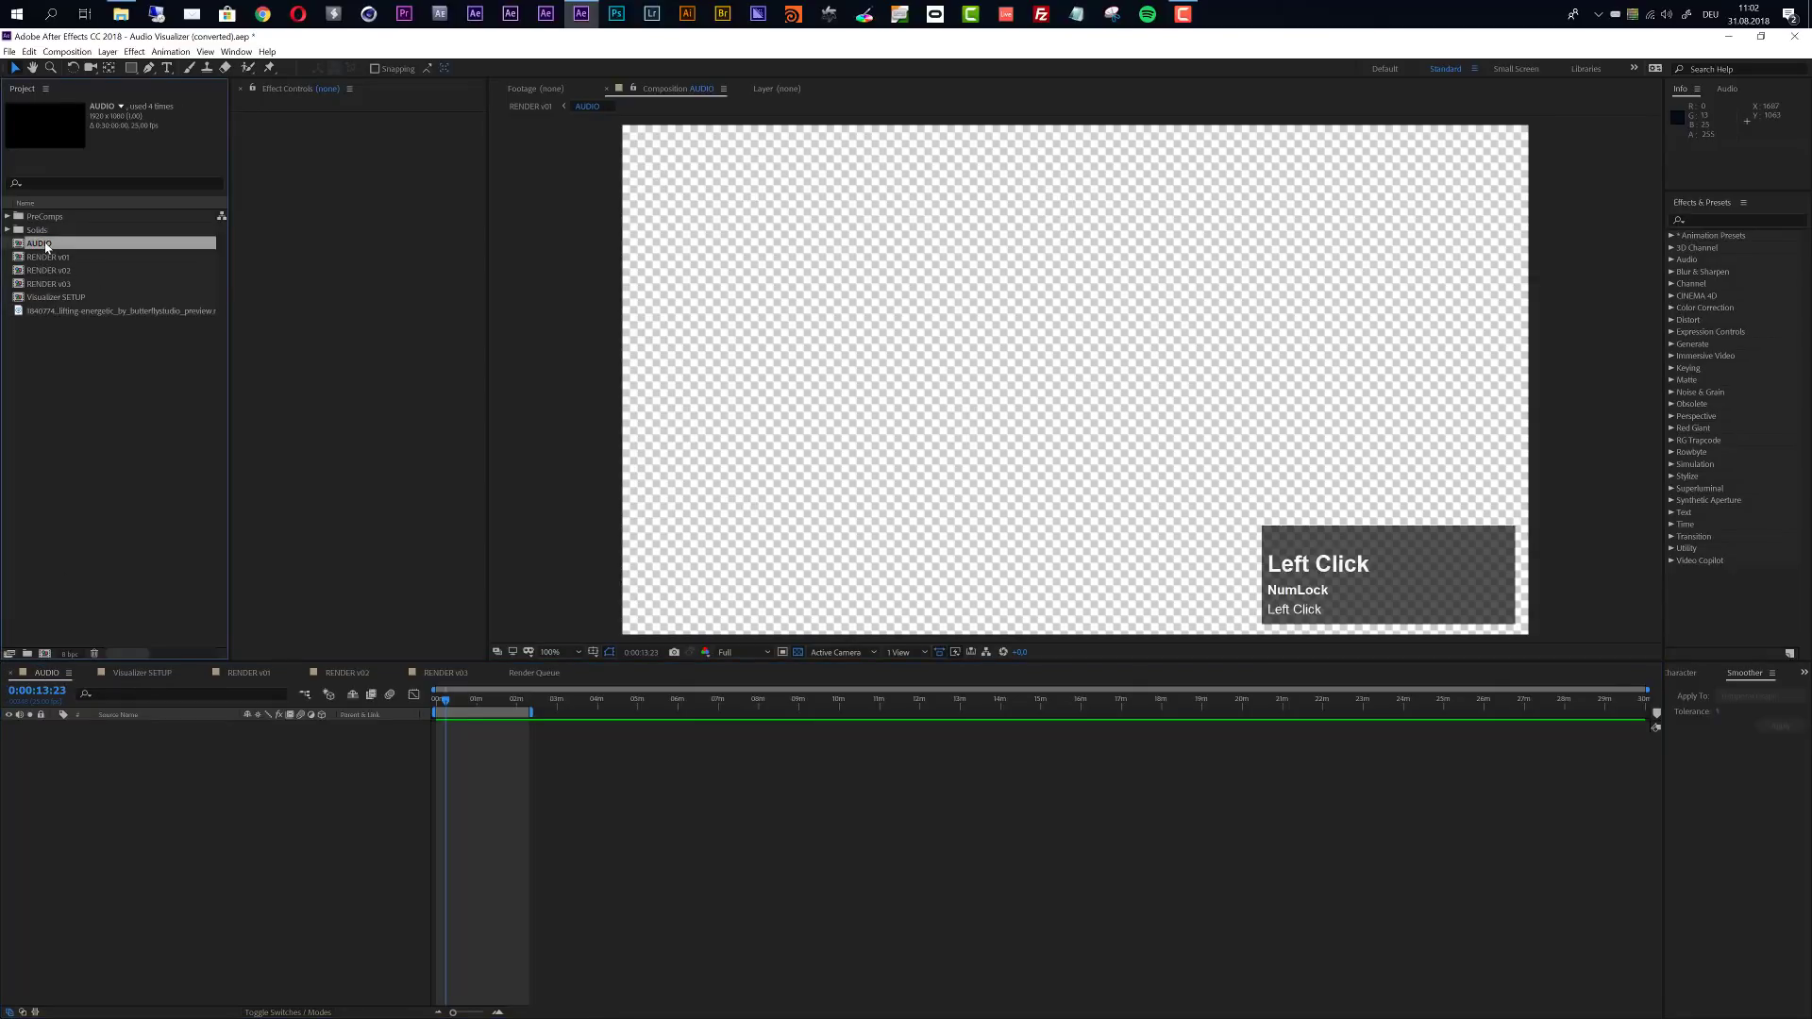
left_click_drag(60, 311, 163, 772)
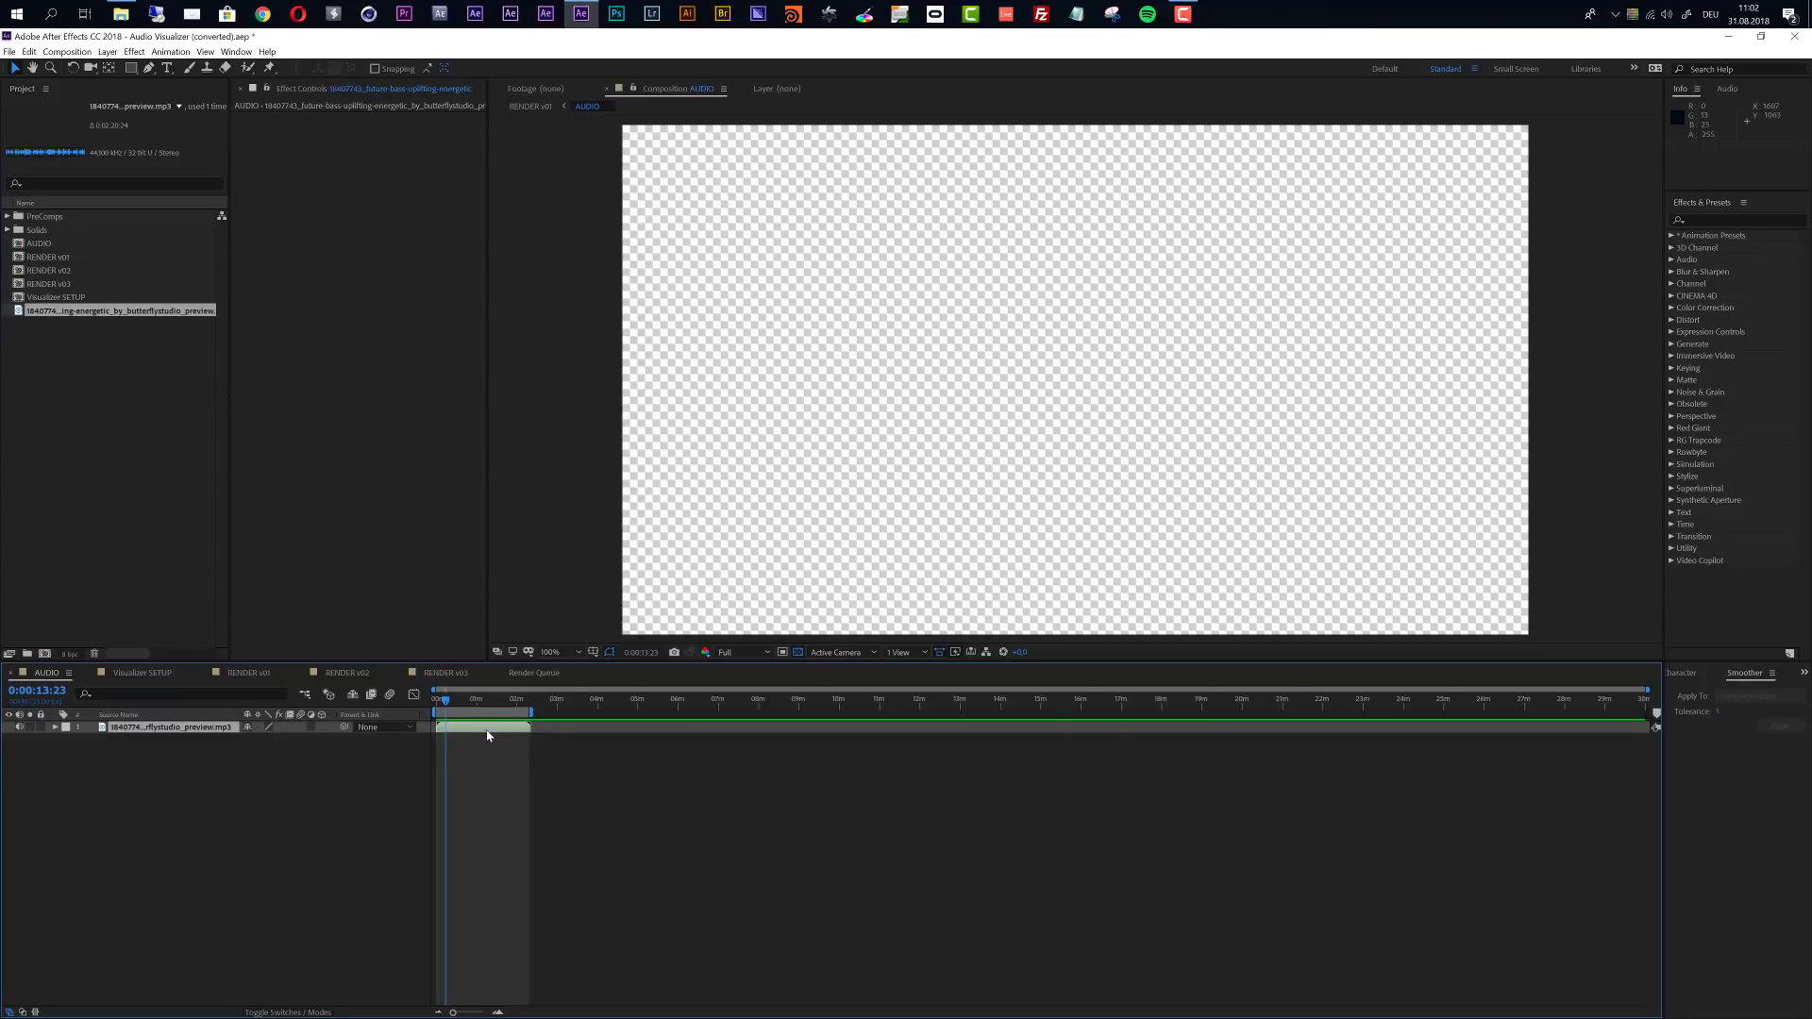
- End the work area of the RENDER v01, v02 and v03 compositions at the music track's out point, 0:02:20:18
left_click(488, 735)
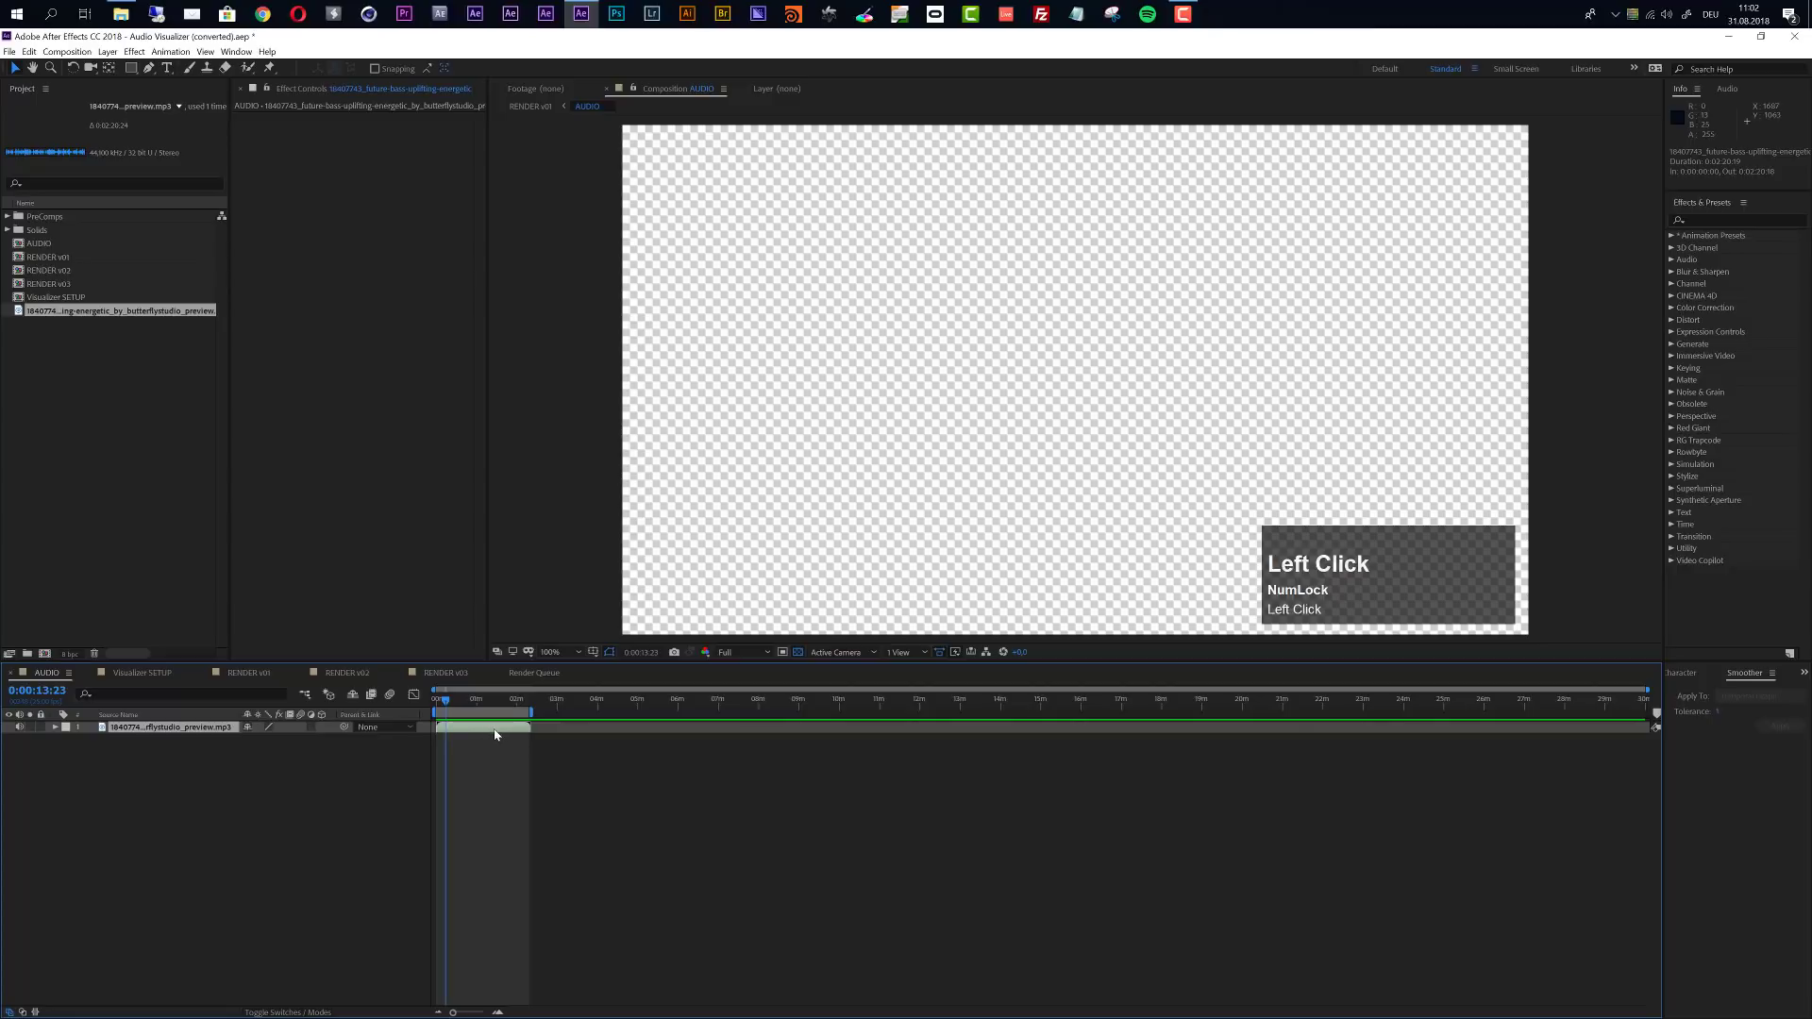
key("o")
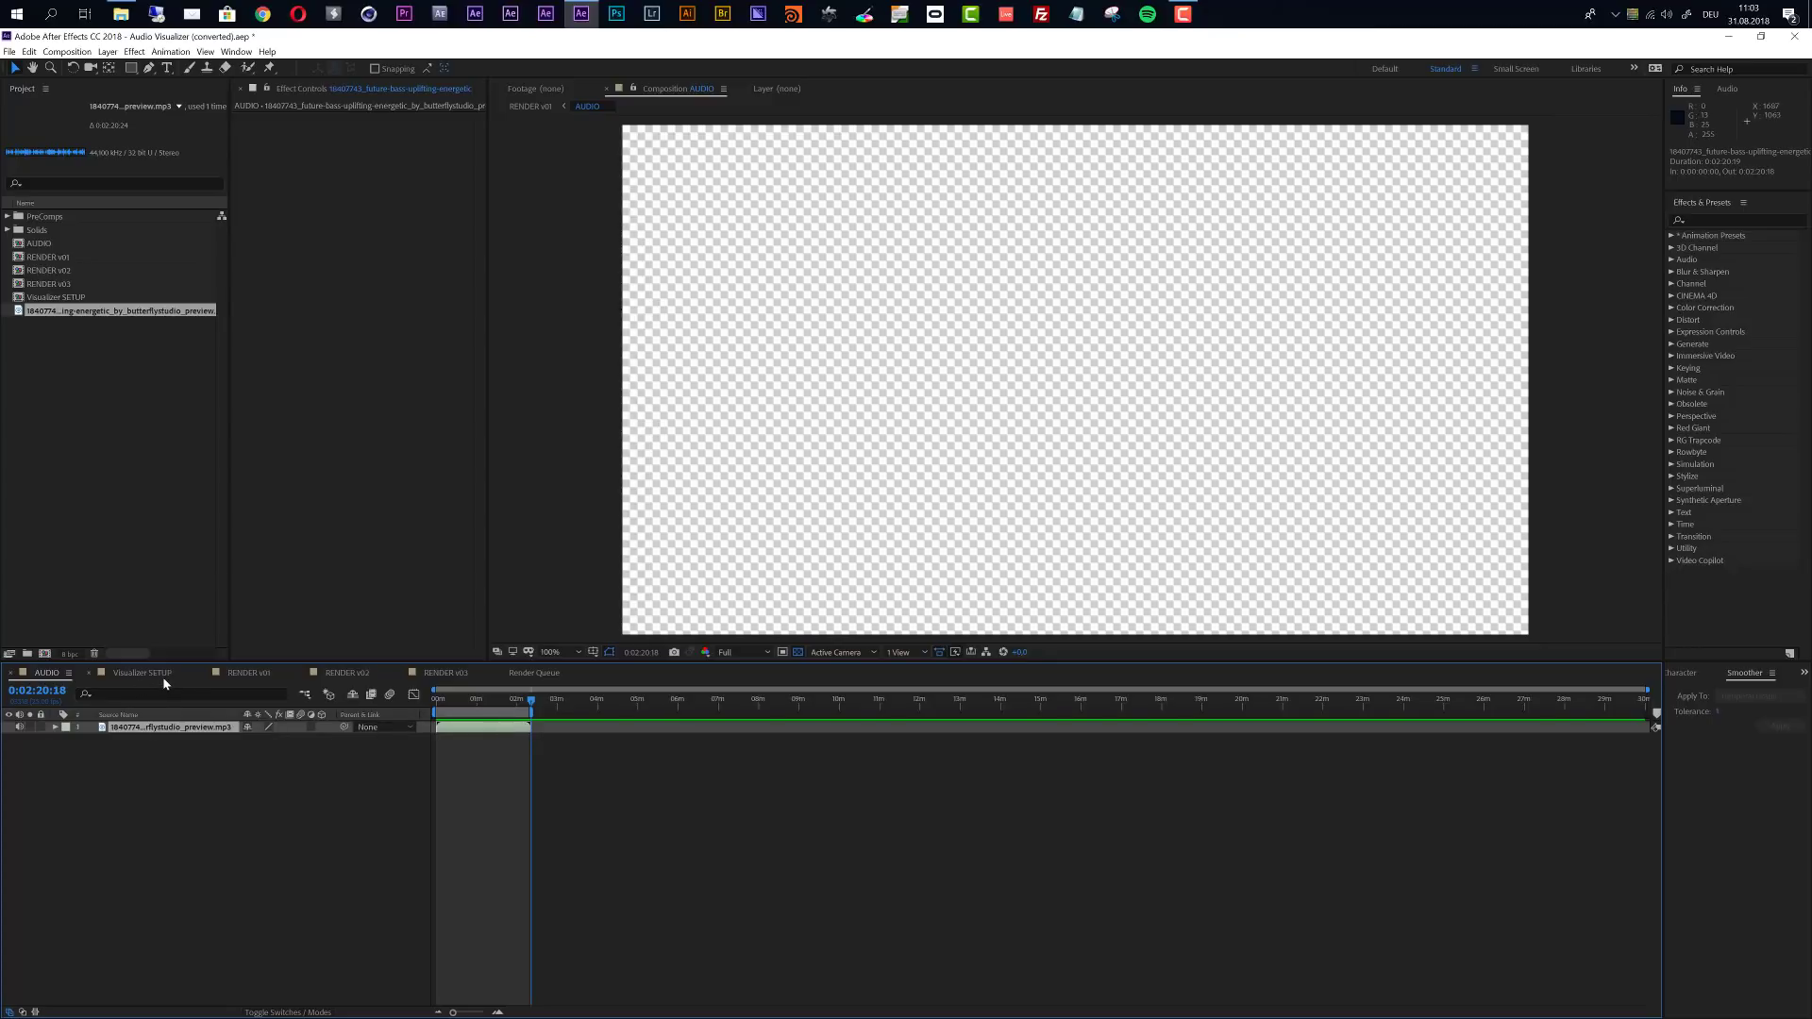
left_click(247, 673)
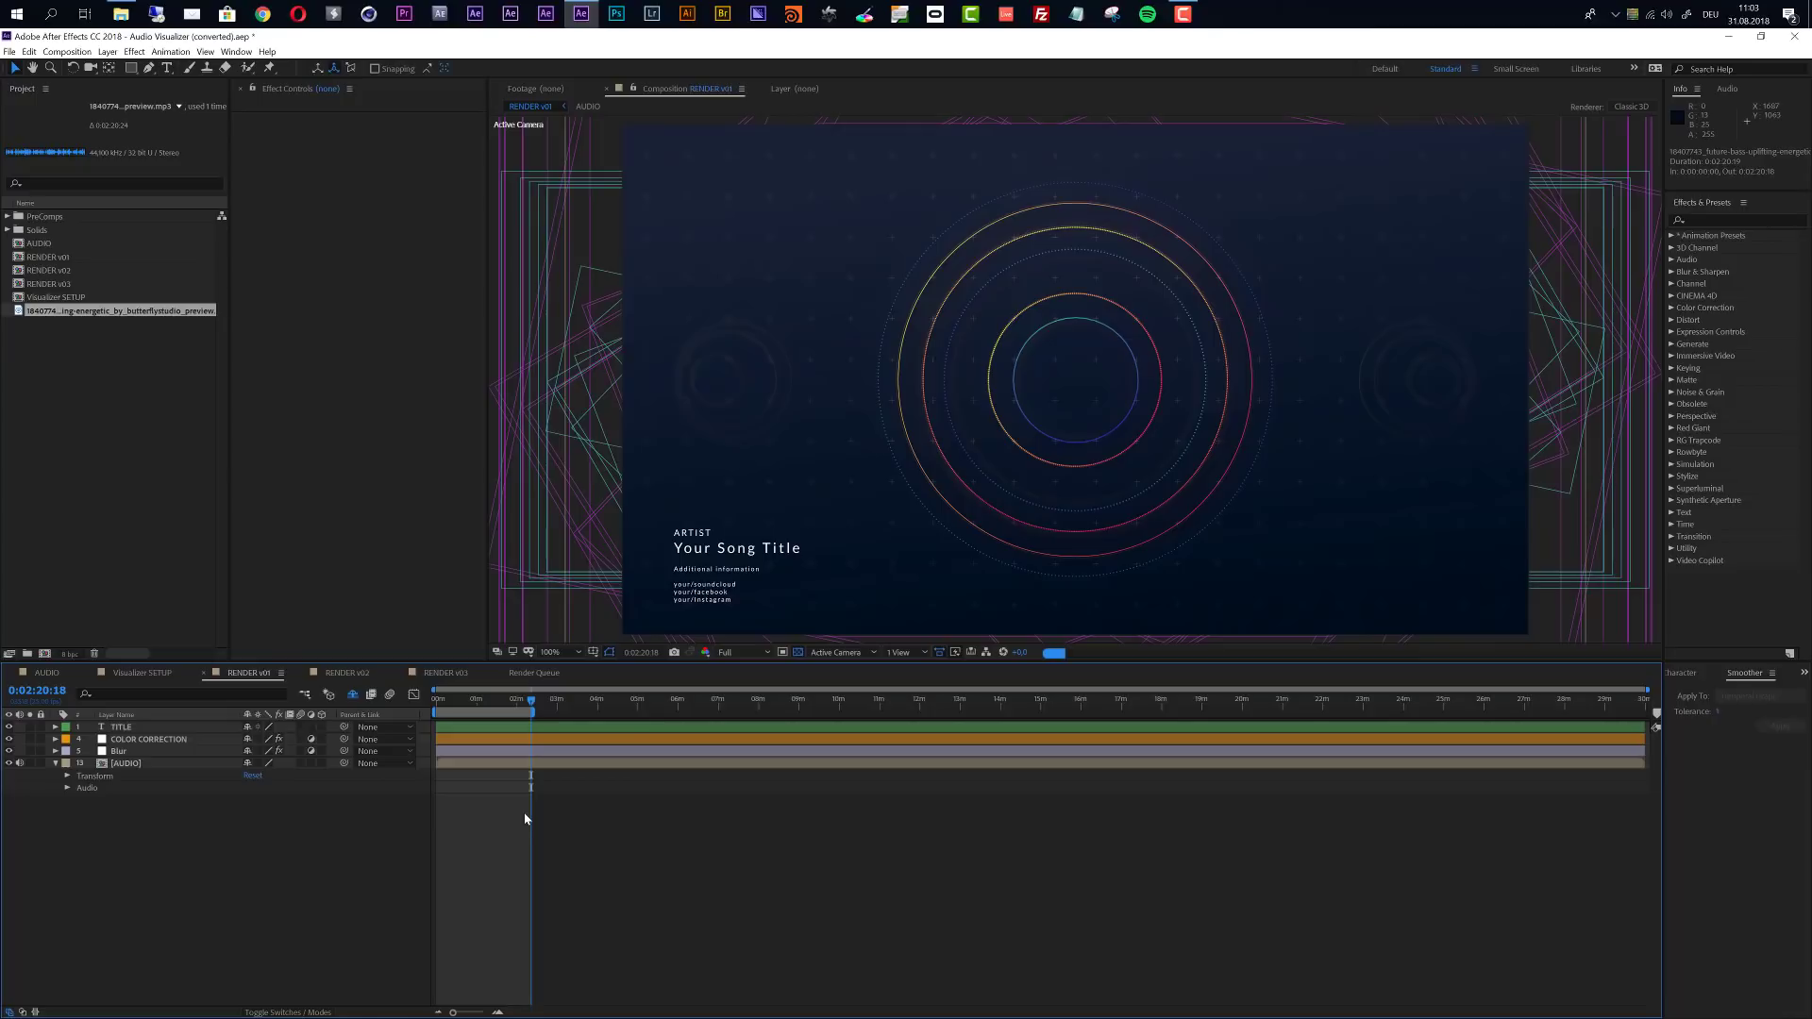
key("n")
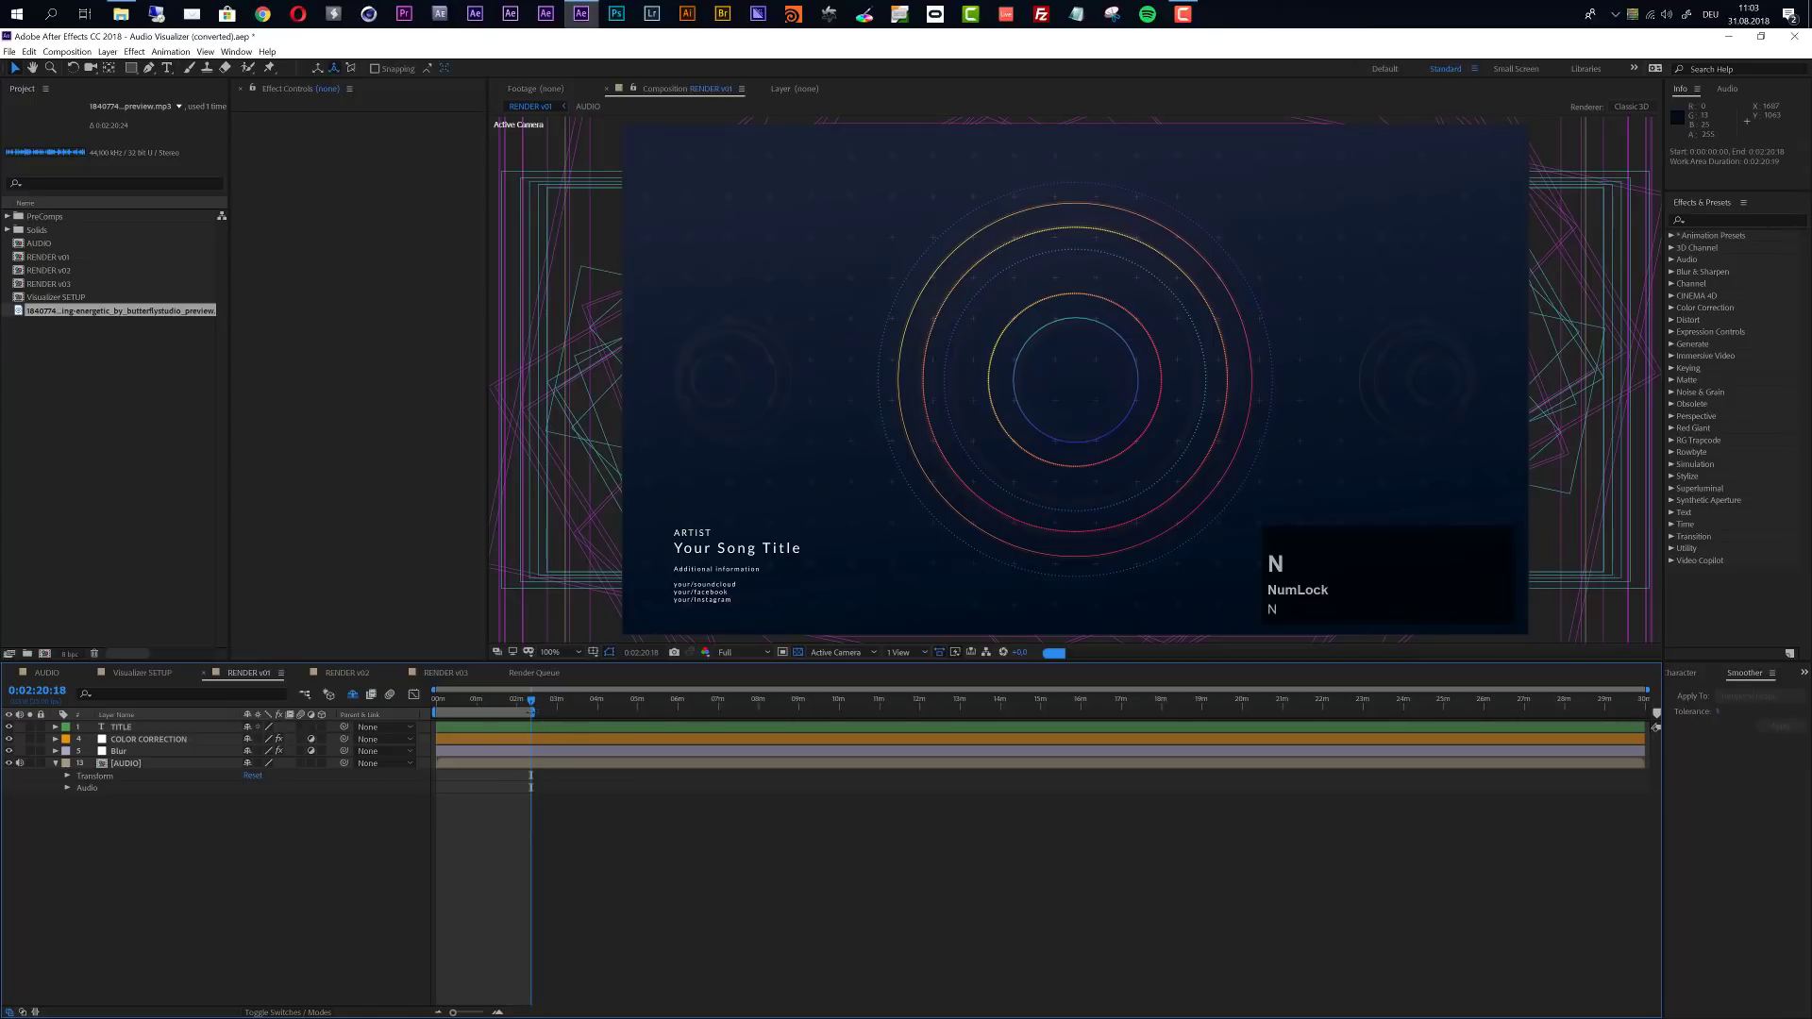
left_click(349, 673)
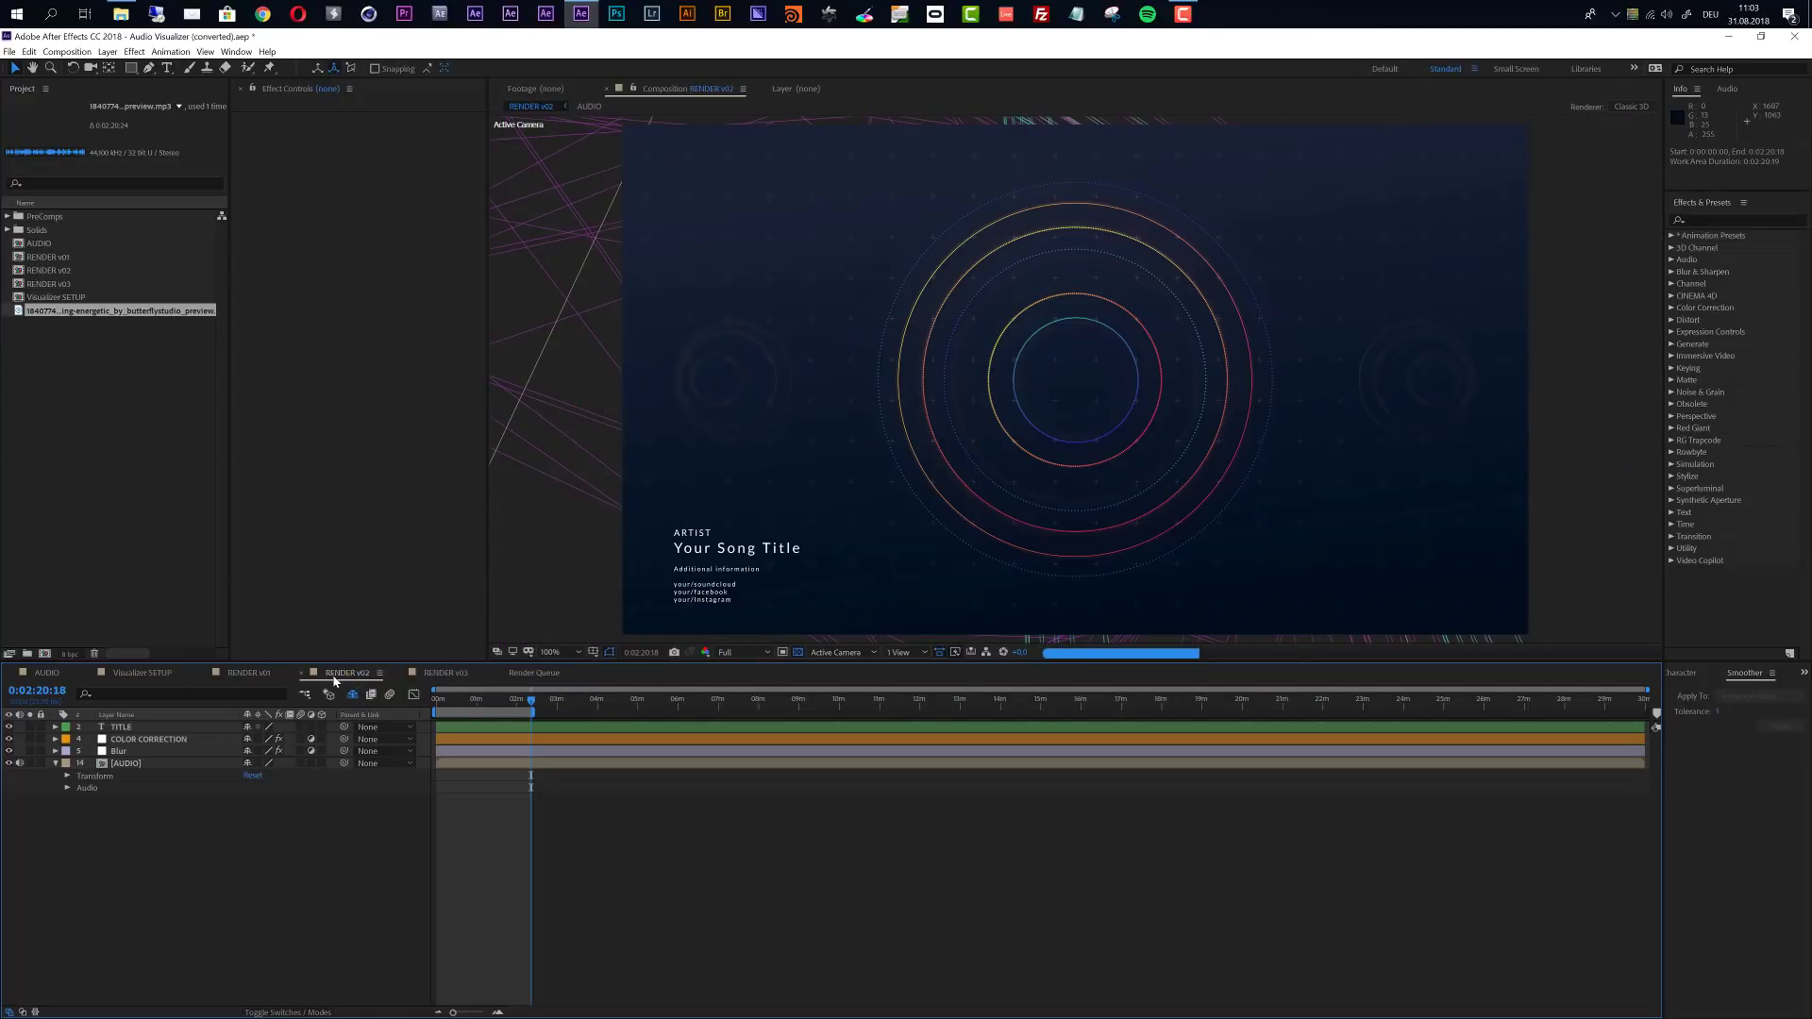
left_click(447, 673)
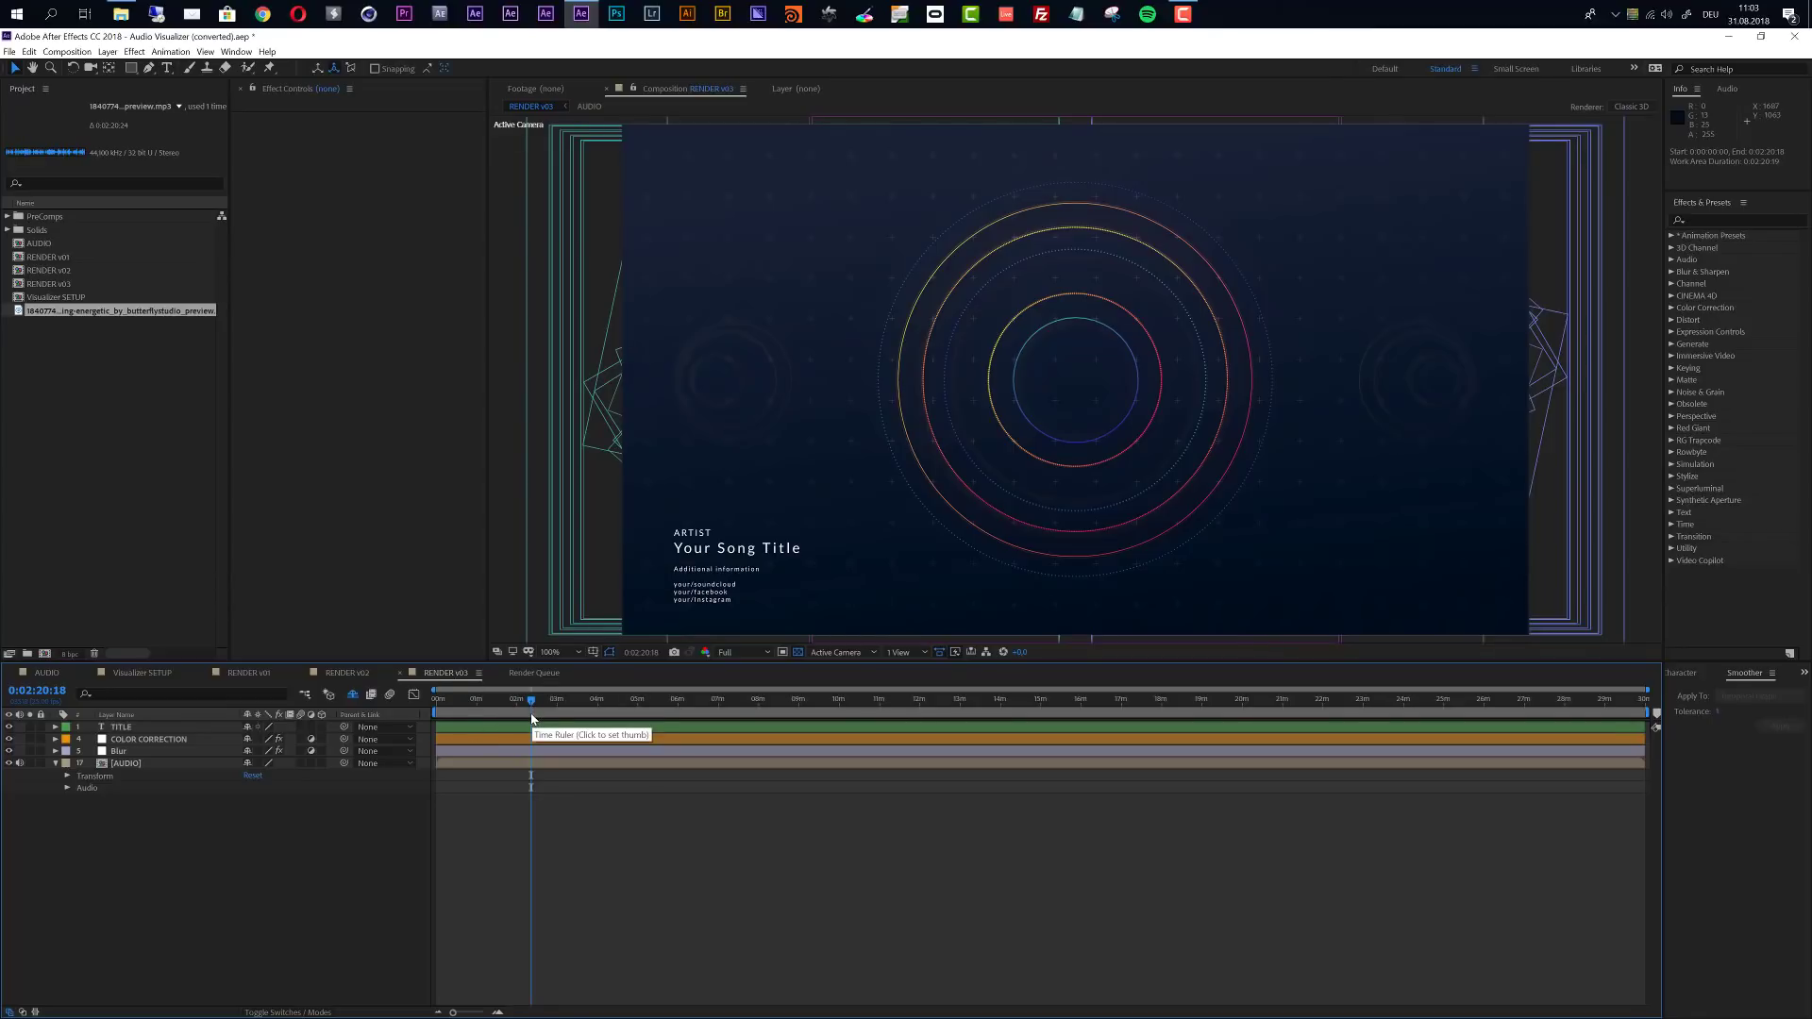
key("n")
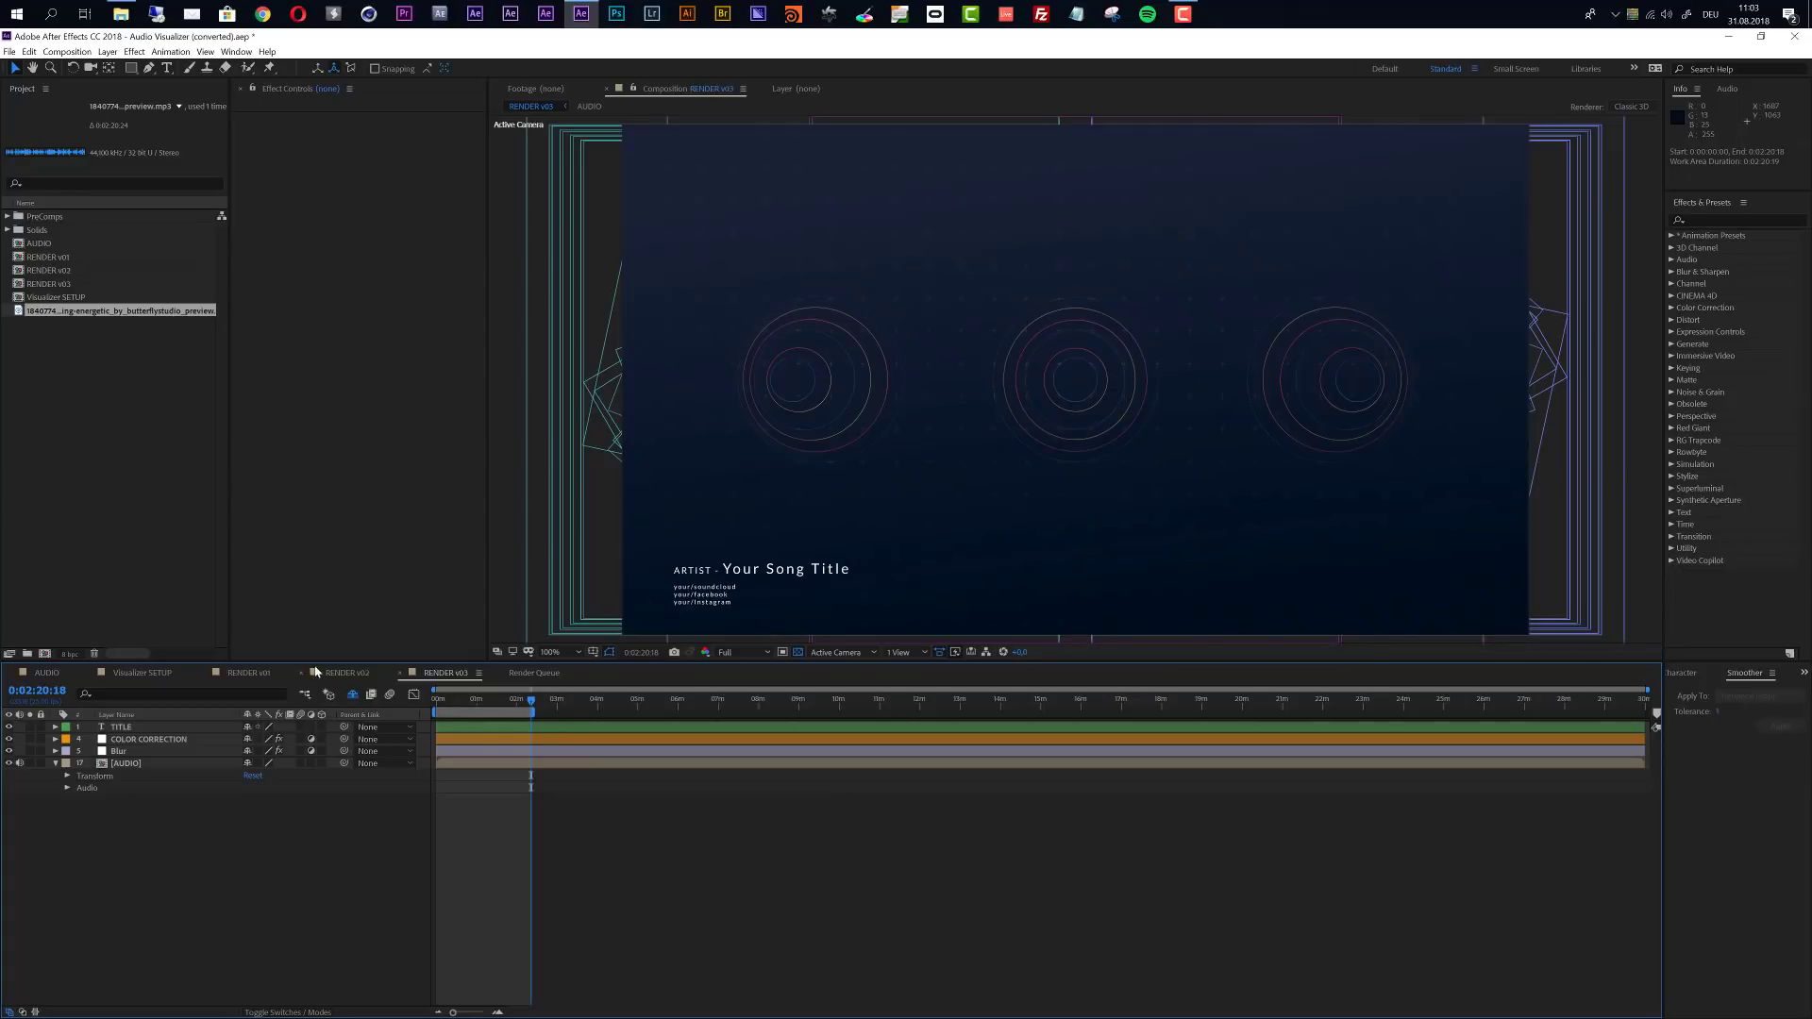
- Look through the RENDER v01, RENDER v02, RENDER v03 and AUDIO compositions
left_click(248, 672)
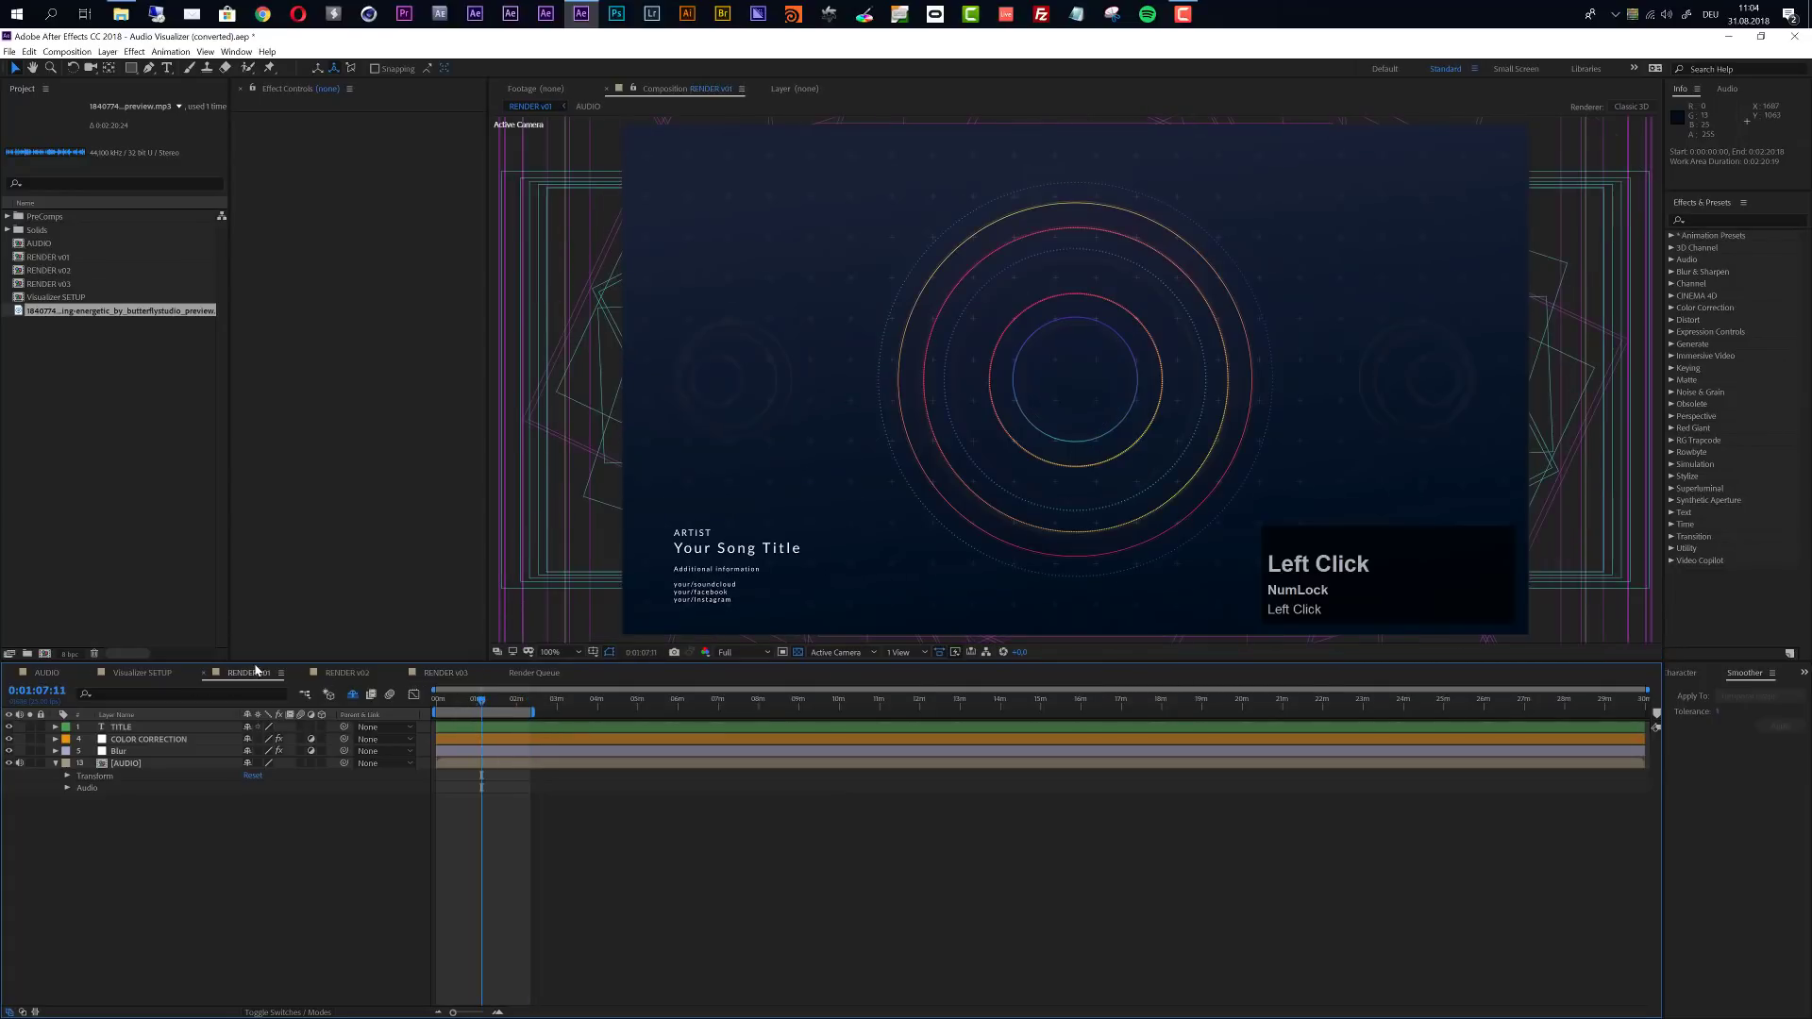
left_click(349, 674)
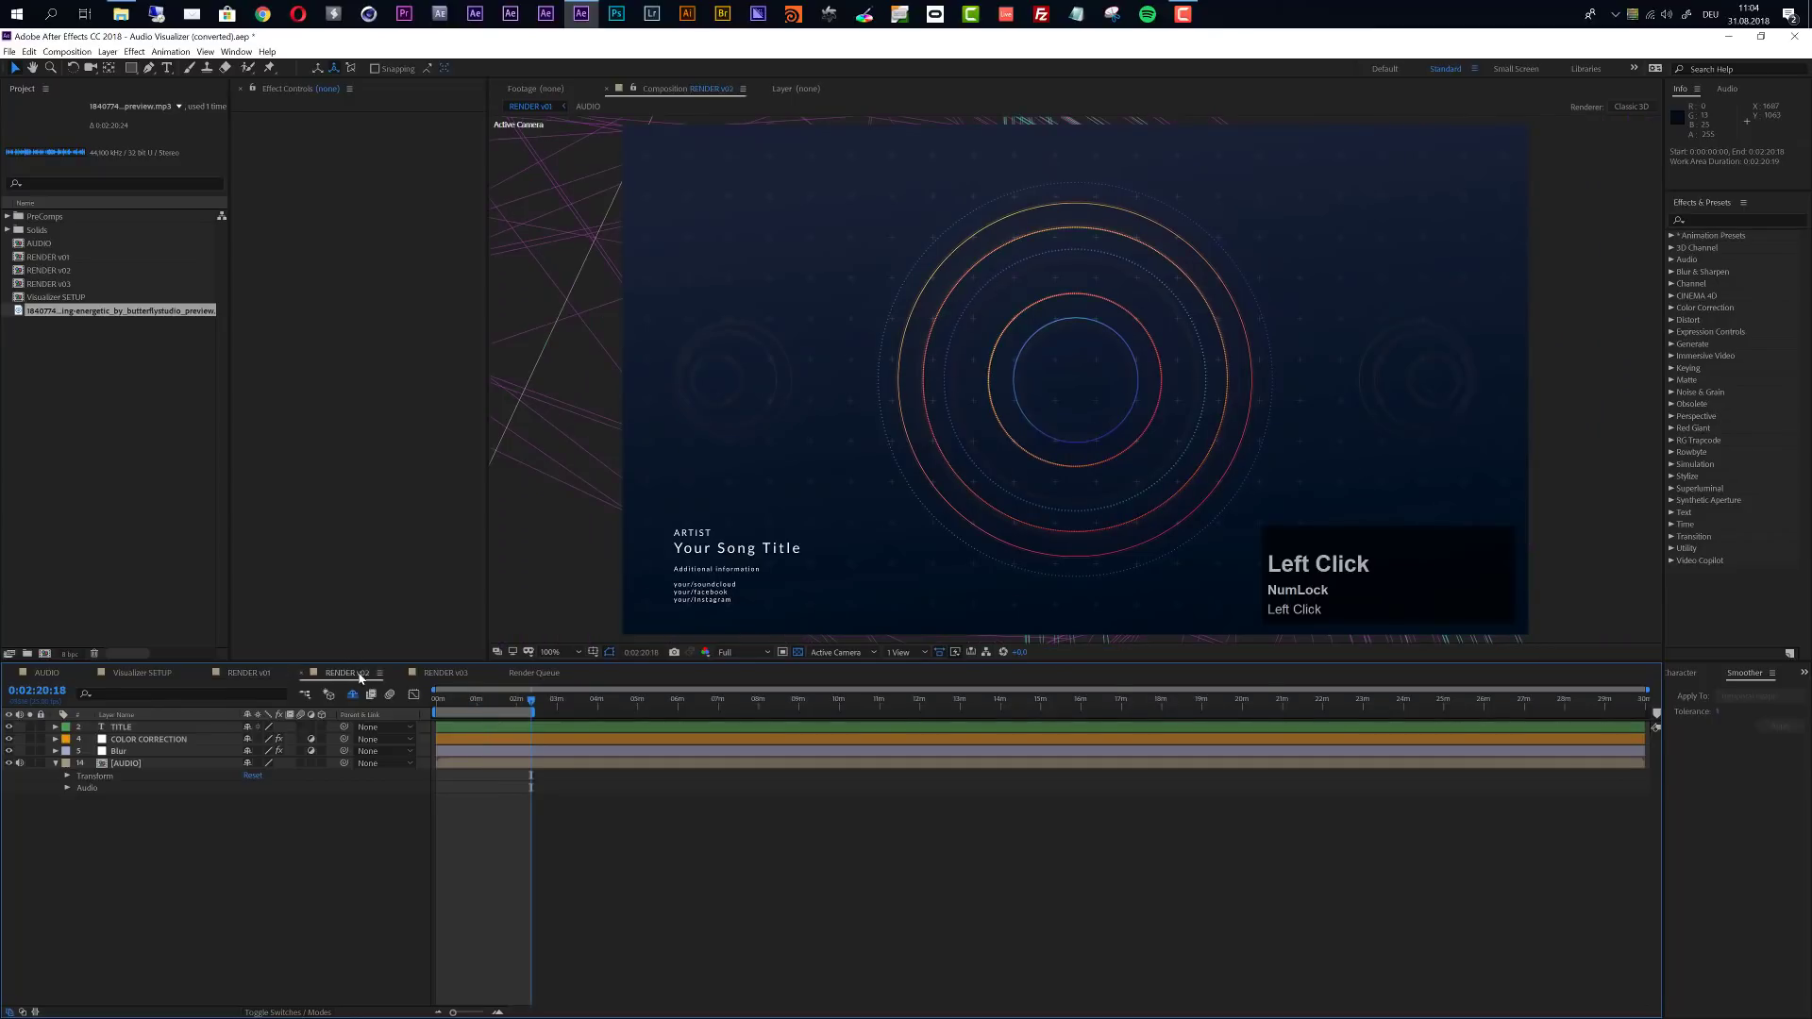
left_click(434, 674)
left_click(248, 673)
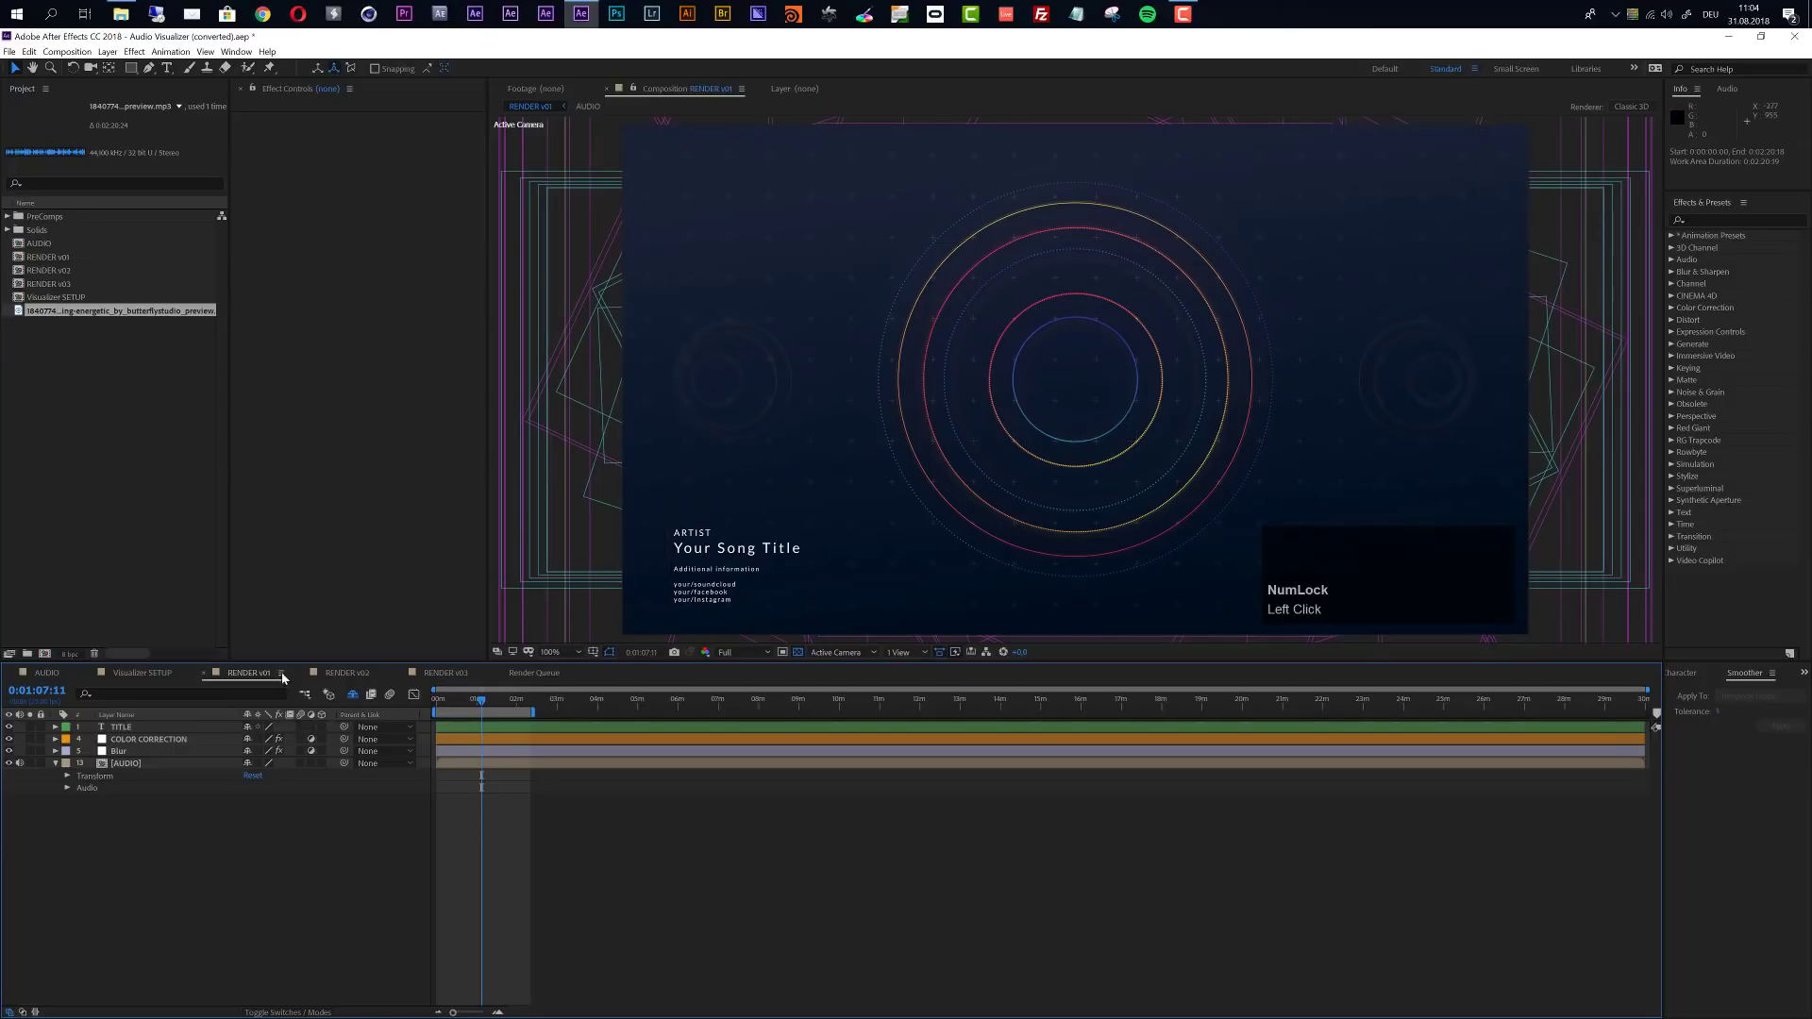
left_click(47, 673)
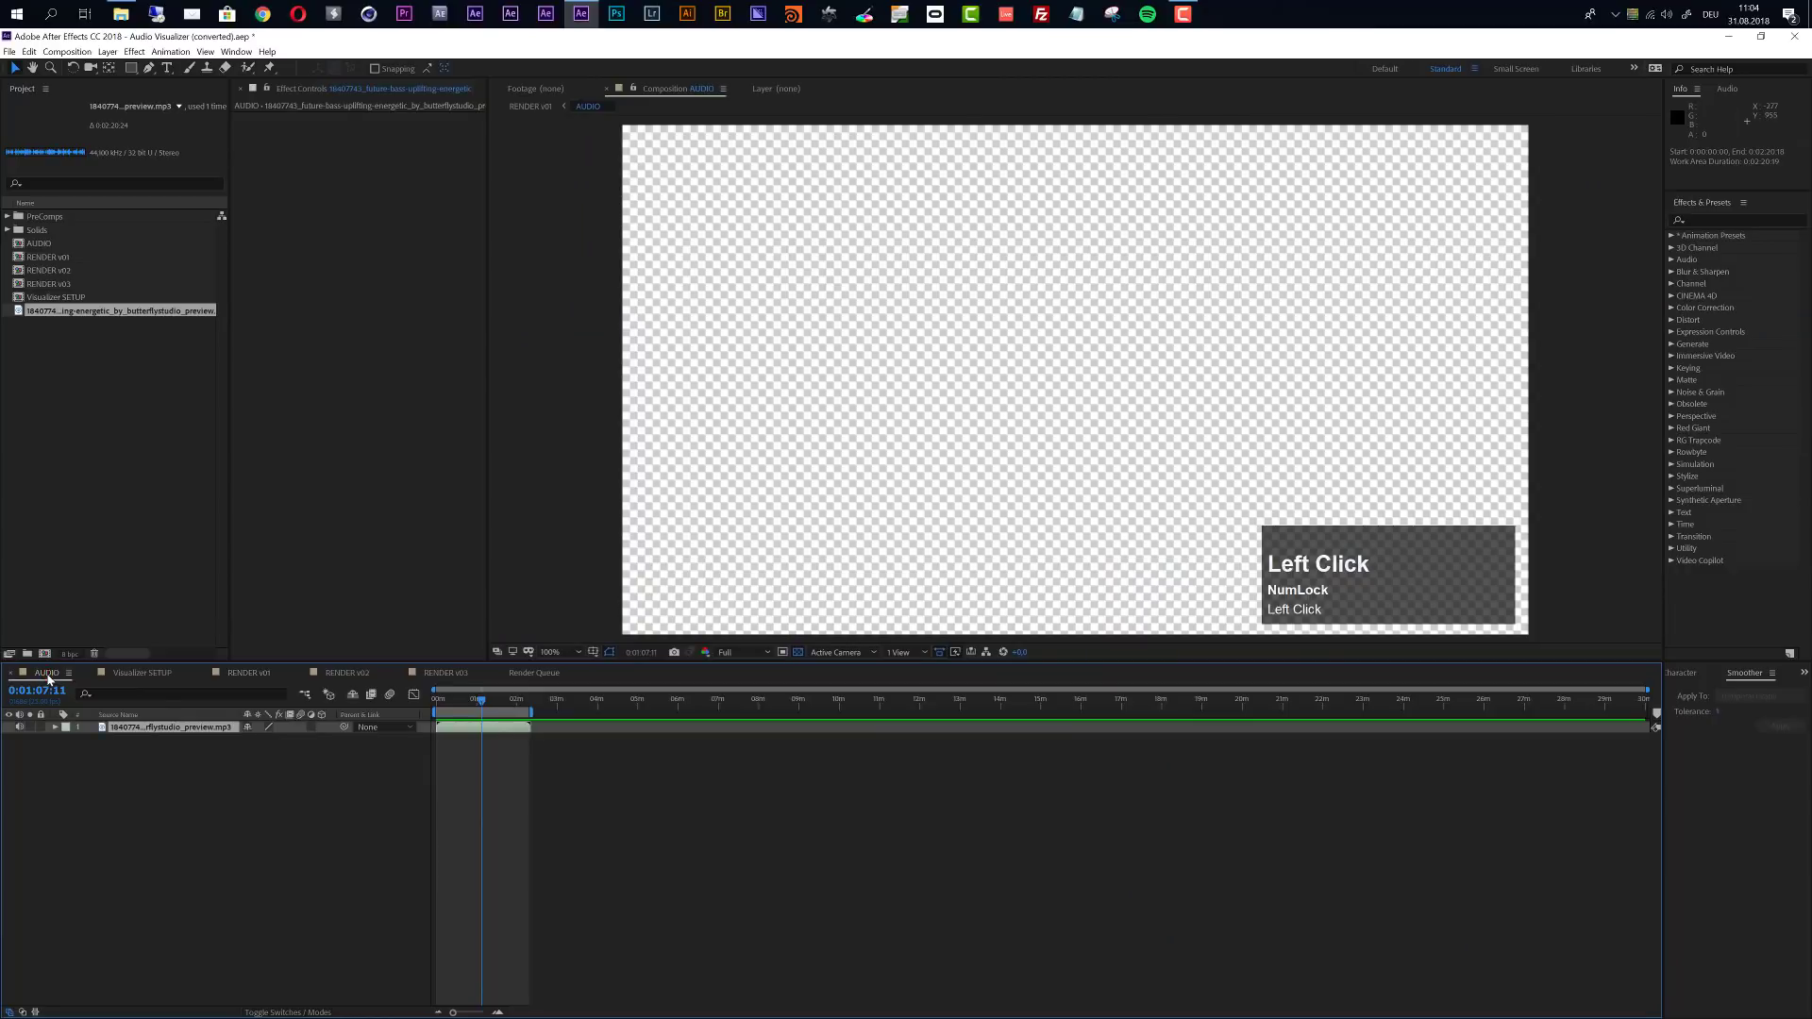
- In the Visualizer SETUP composition, convert the audio of the AUDIO layer to keyframes
left_click(139, 674)
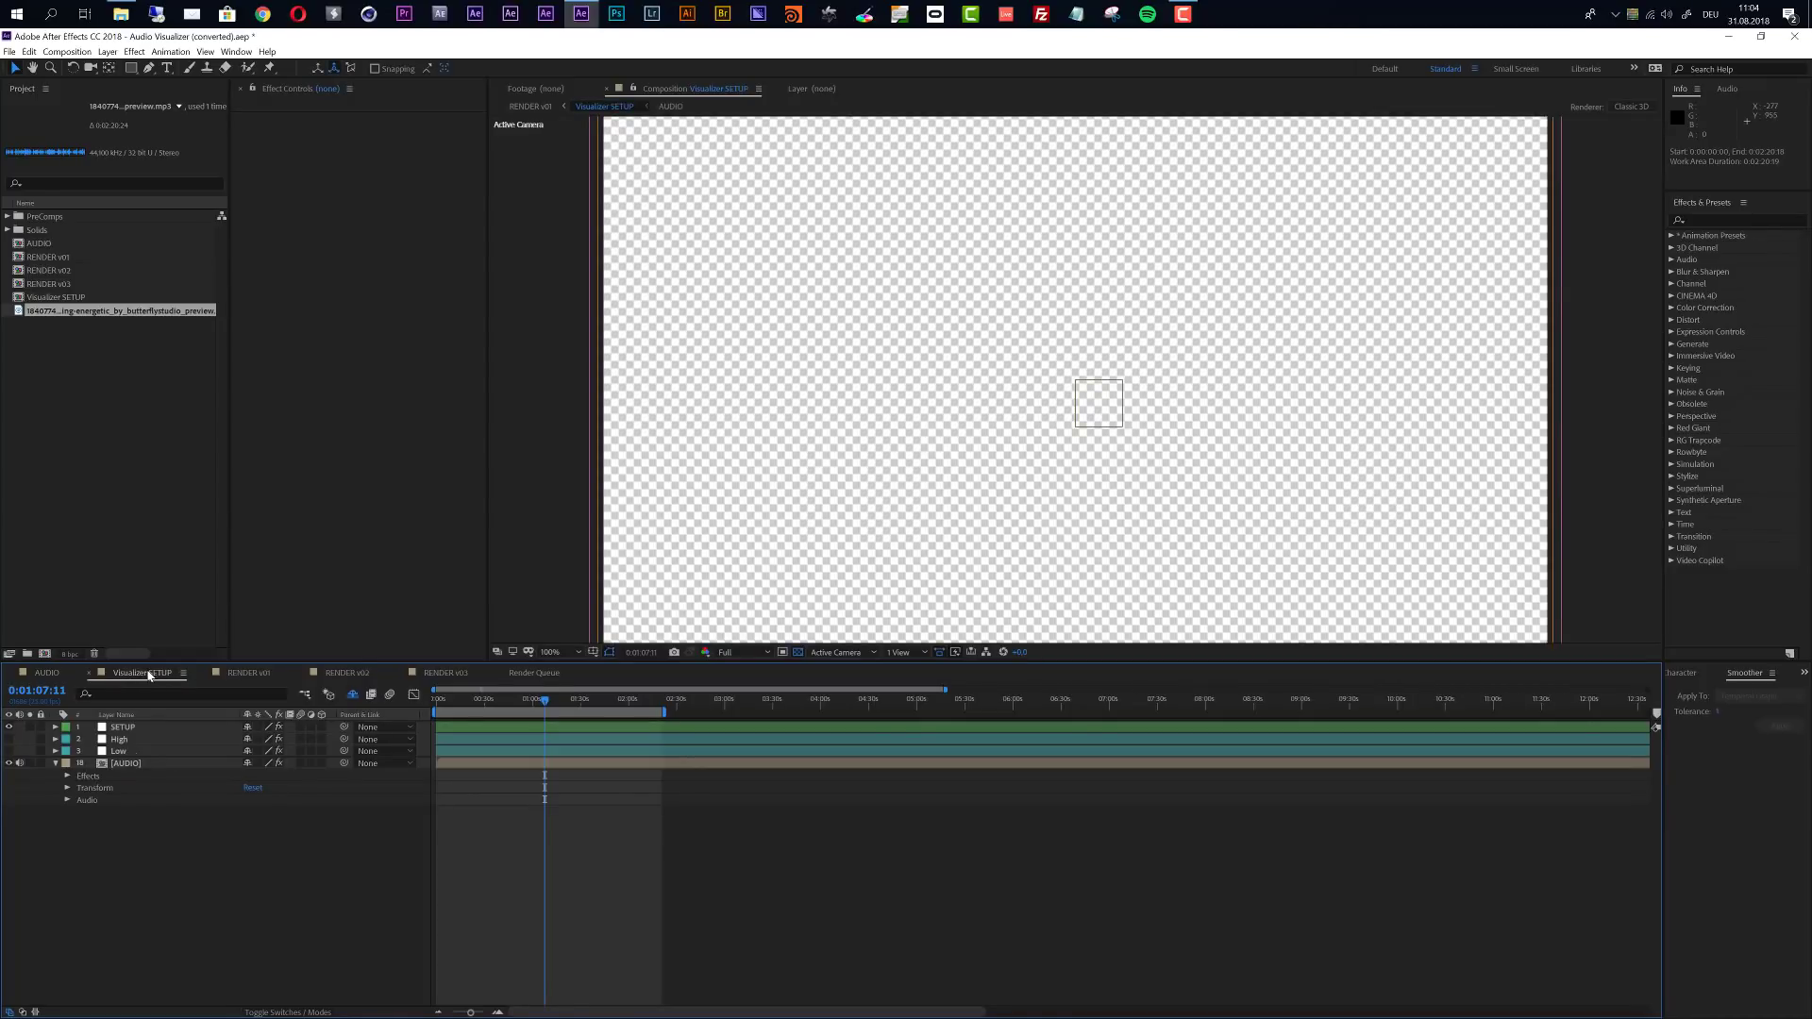
left_click(55, 298)
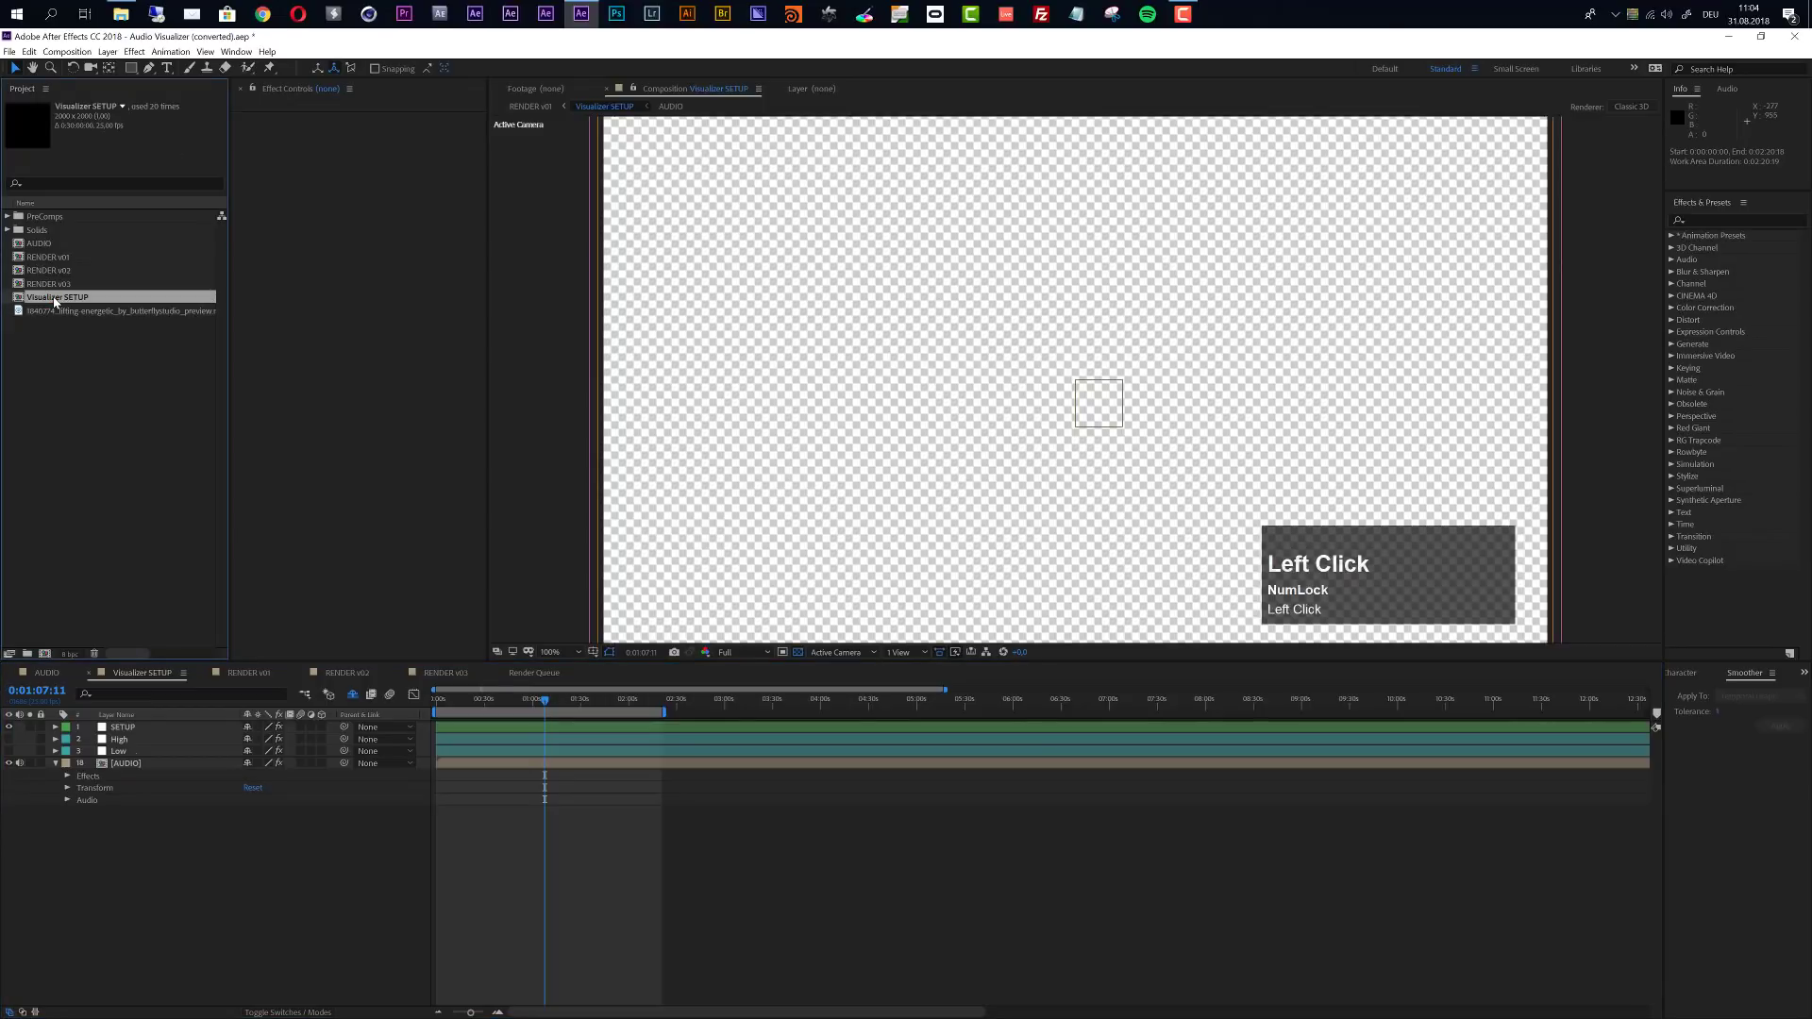
double_click(54, 298)
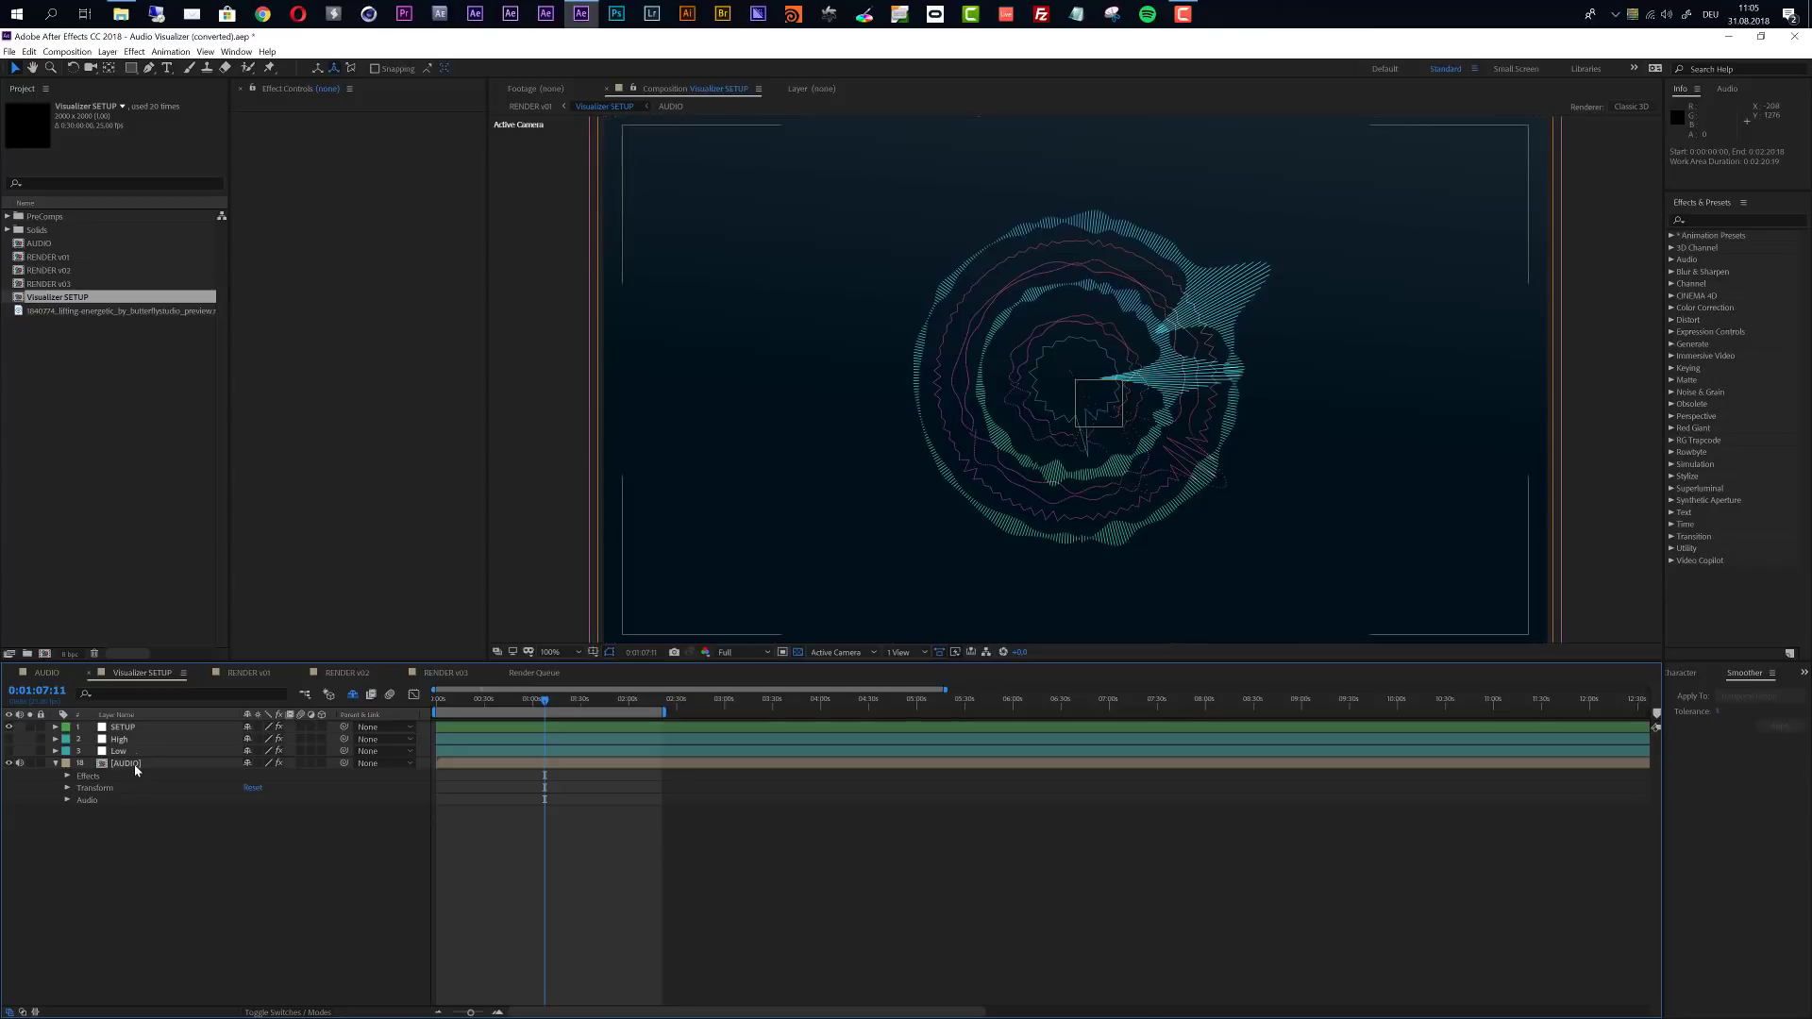
left_click(135, 766)
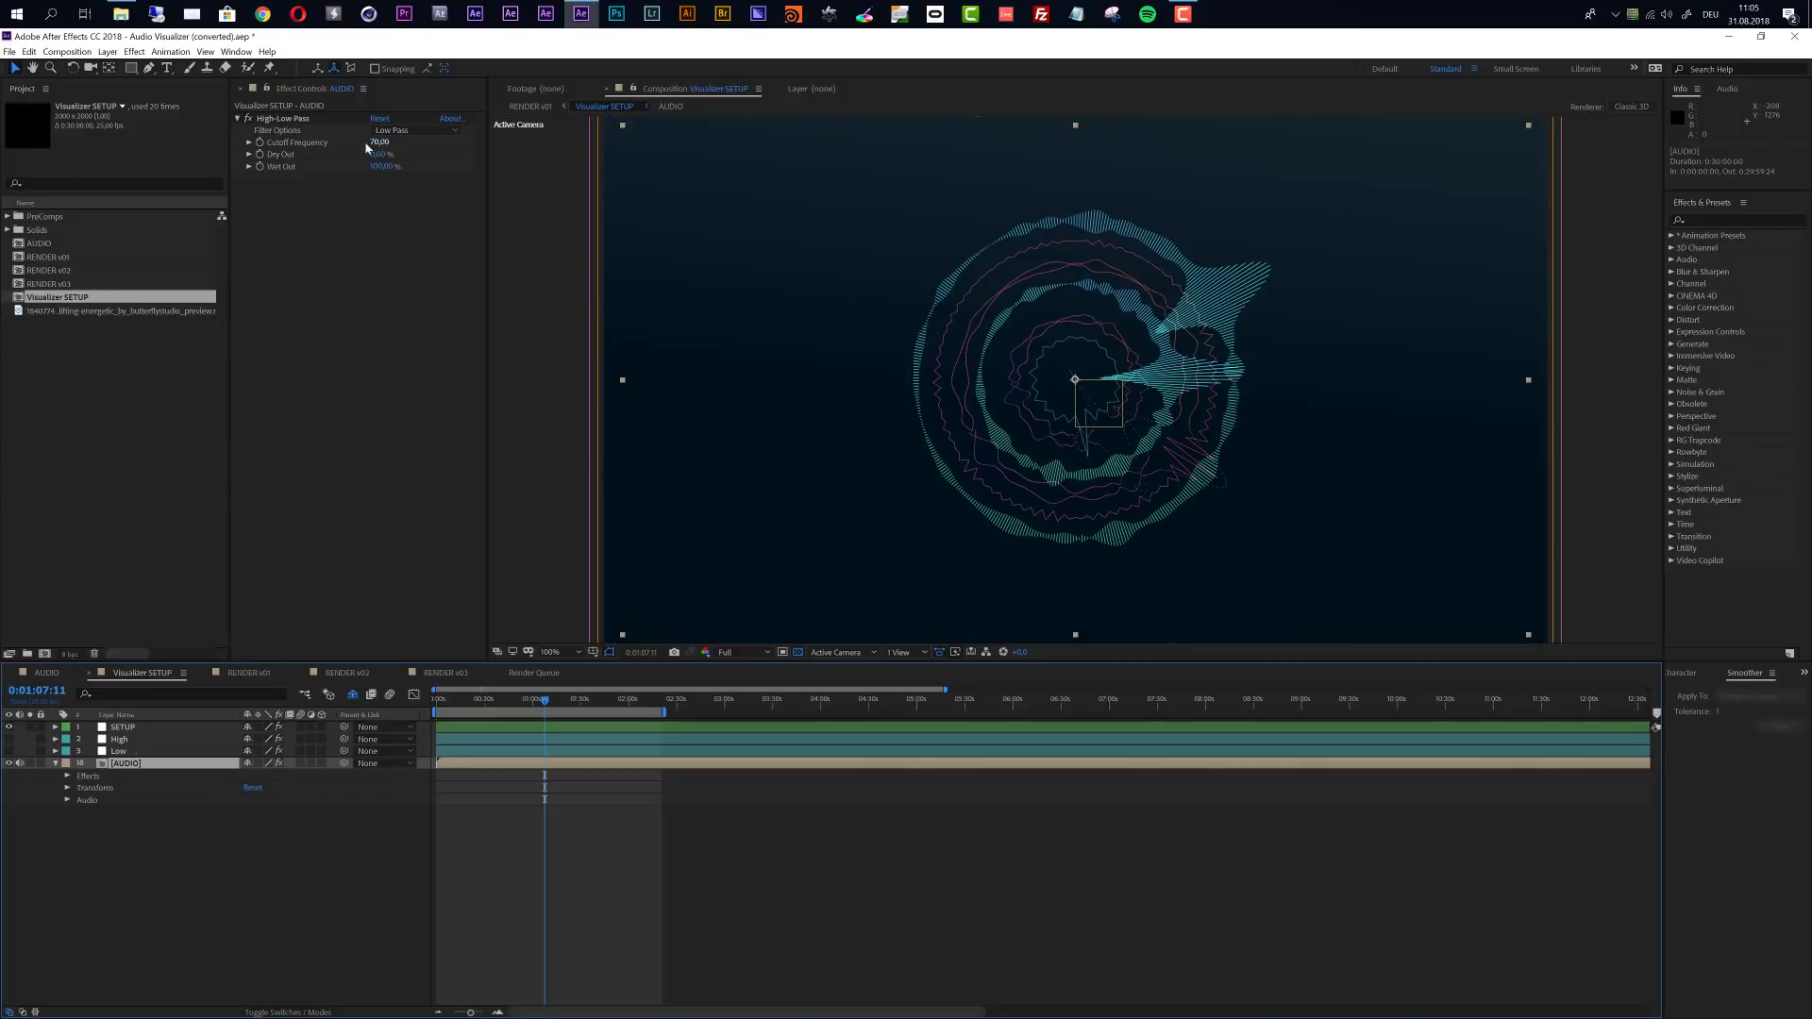
left_click(161, 766)
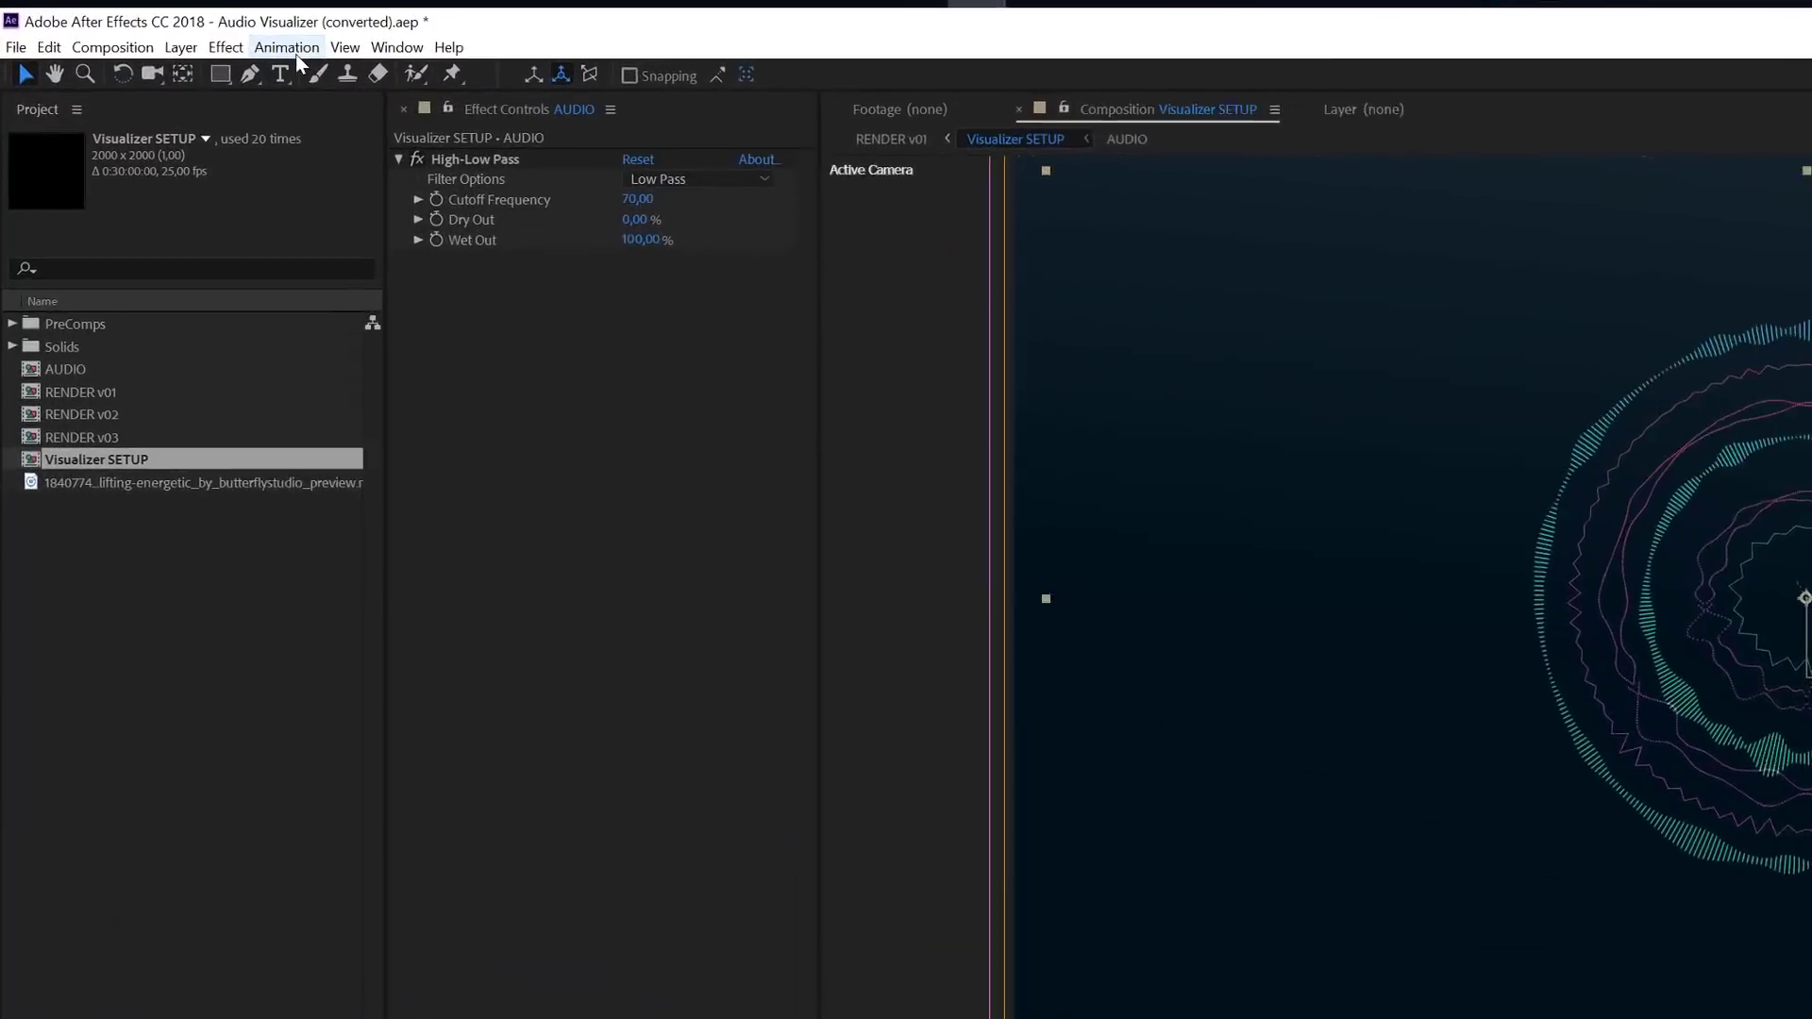
left_click(175, 51)
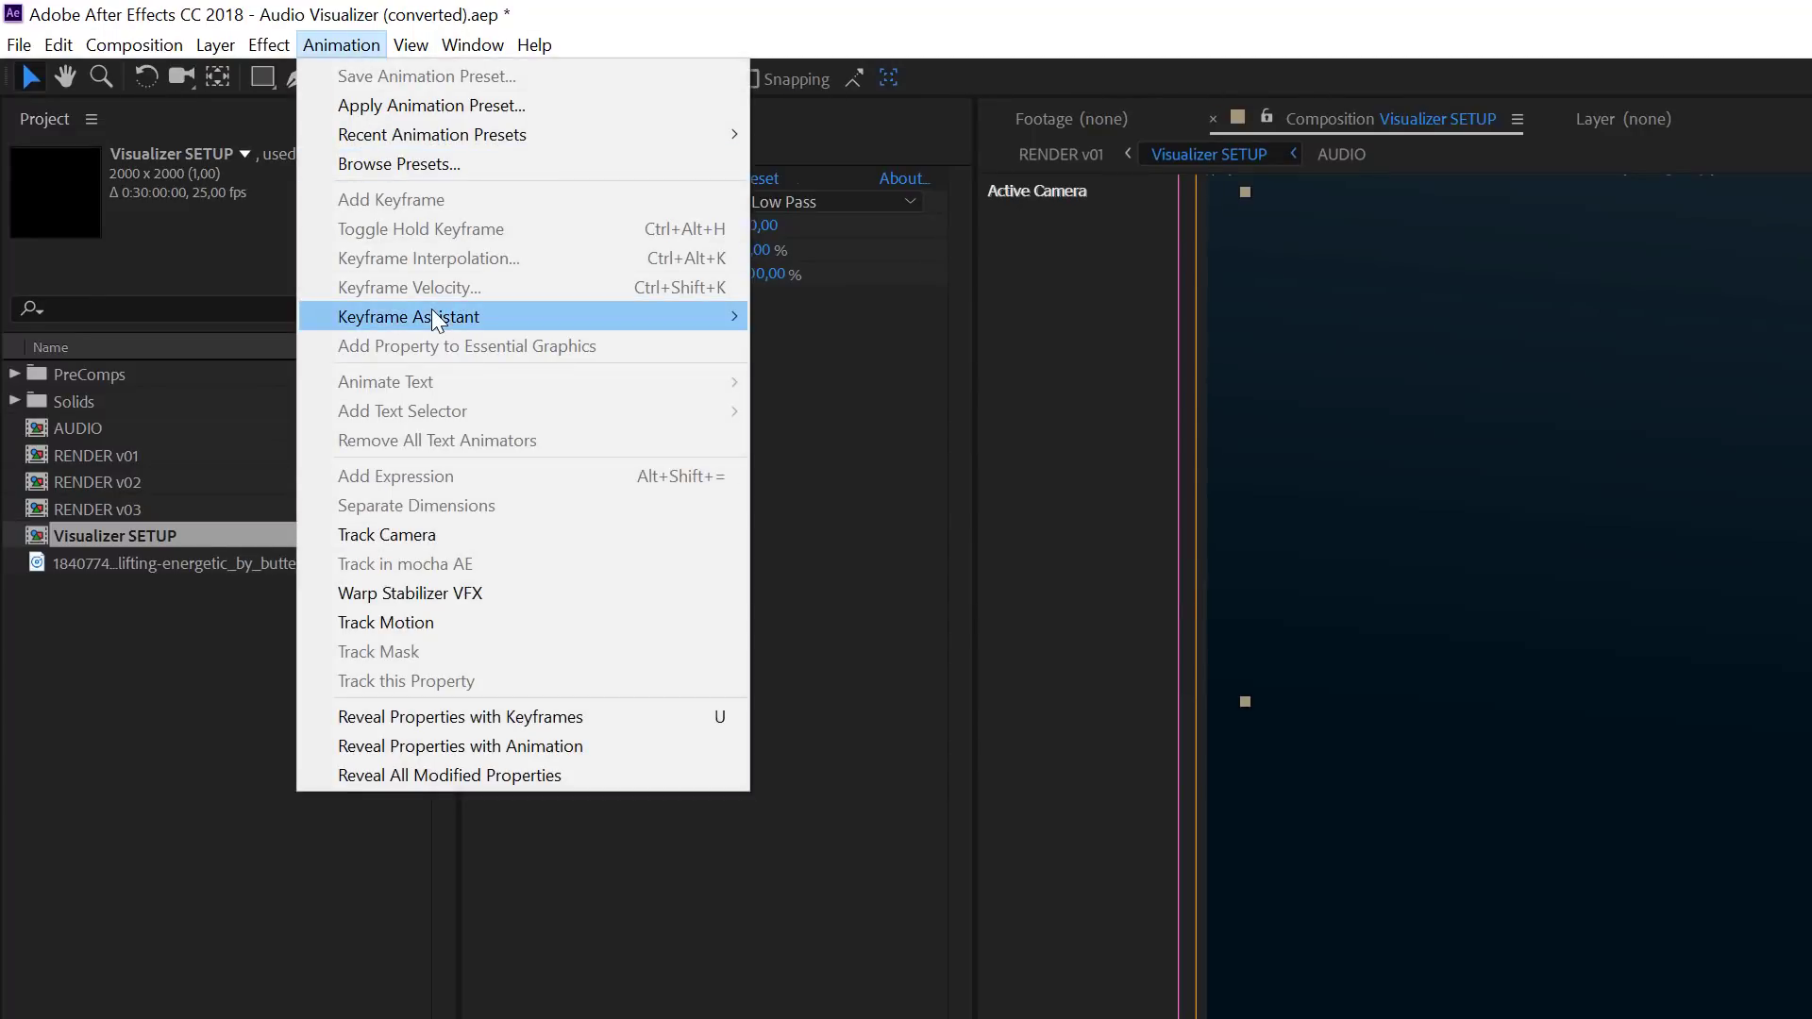
mouse_move(434, 311)
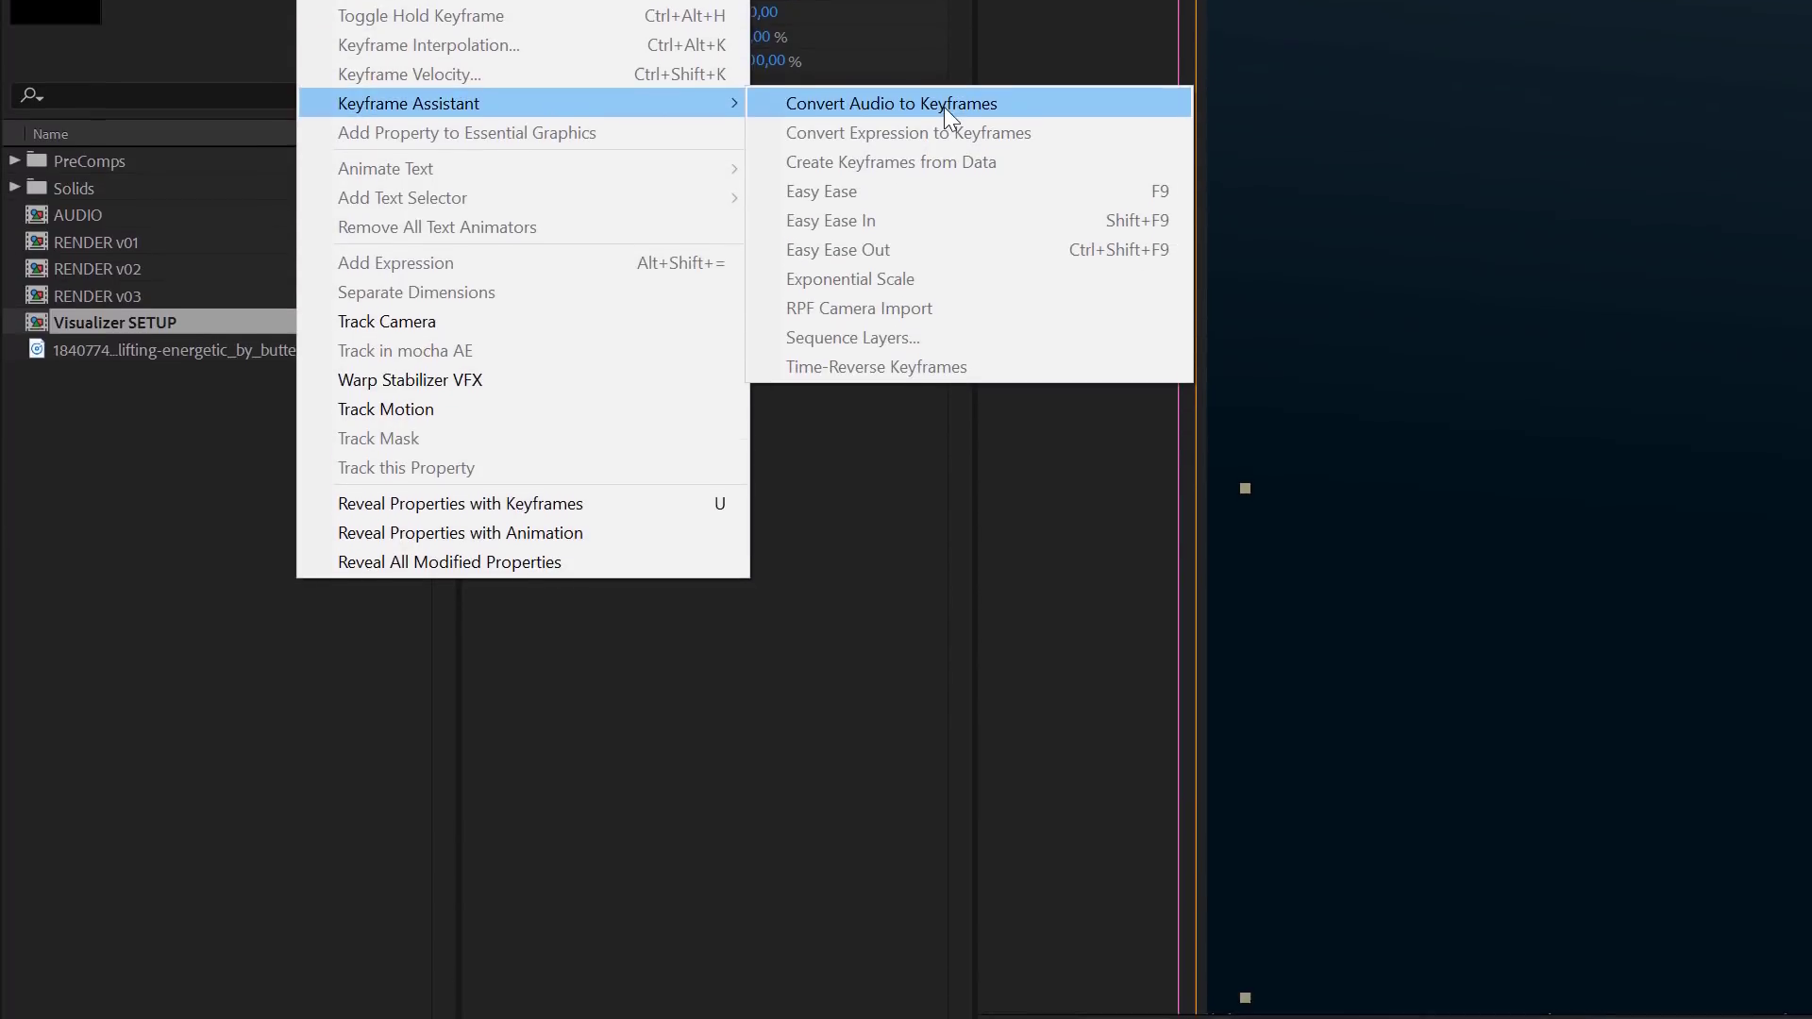
left_click(943, 318)
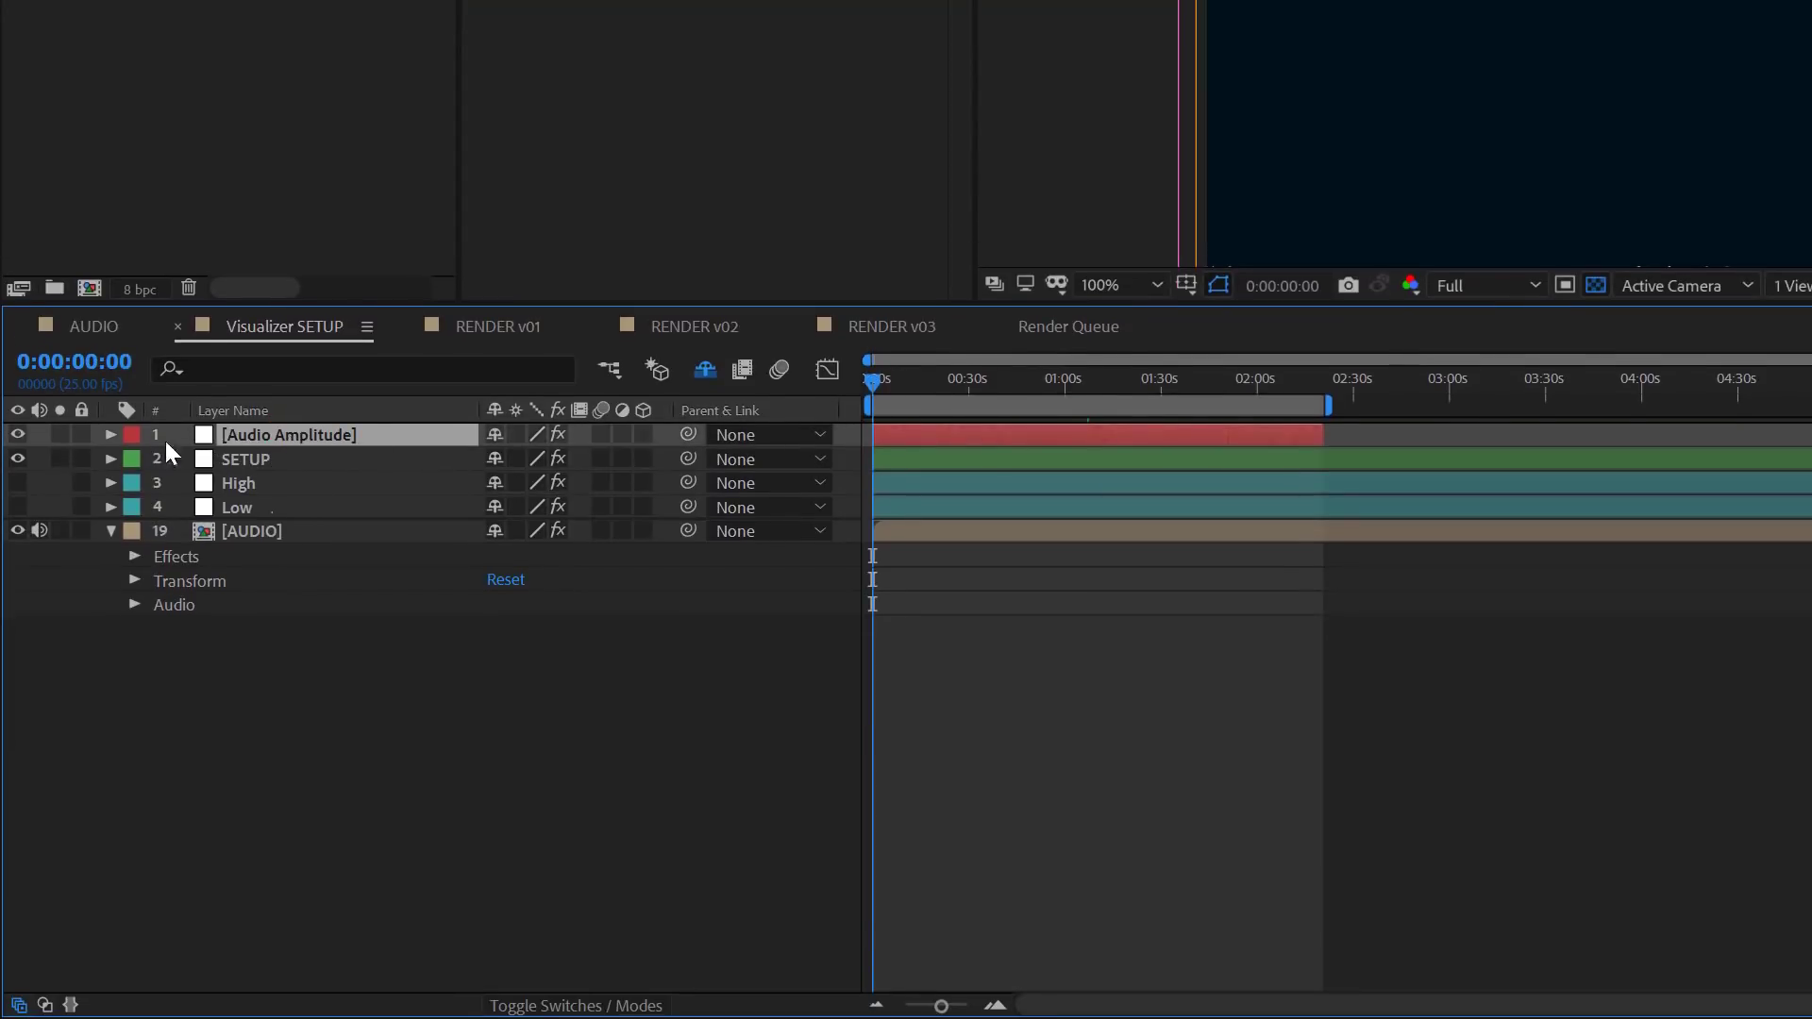
- Expand the Both Channels slider of the Audio Amplitude layer and display its keyframe curve in the Graph Editor
left_click(110, 435)
left_click(134, 460)
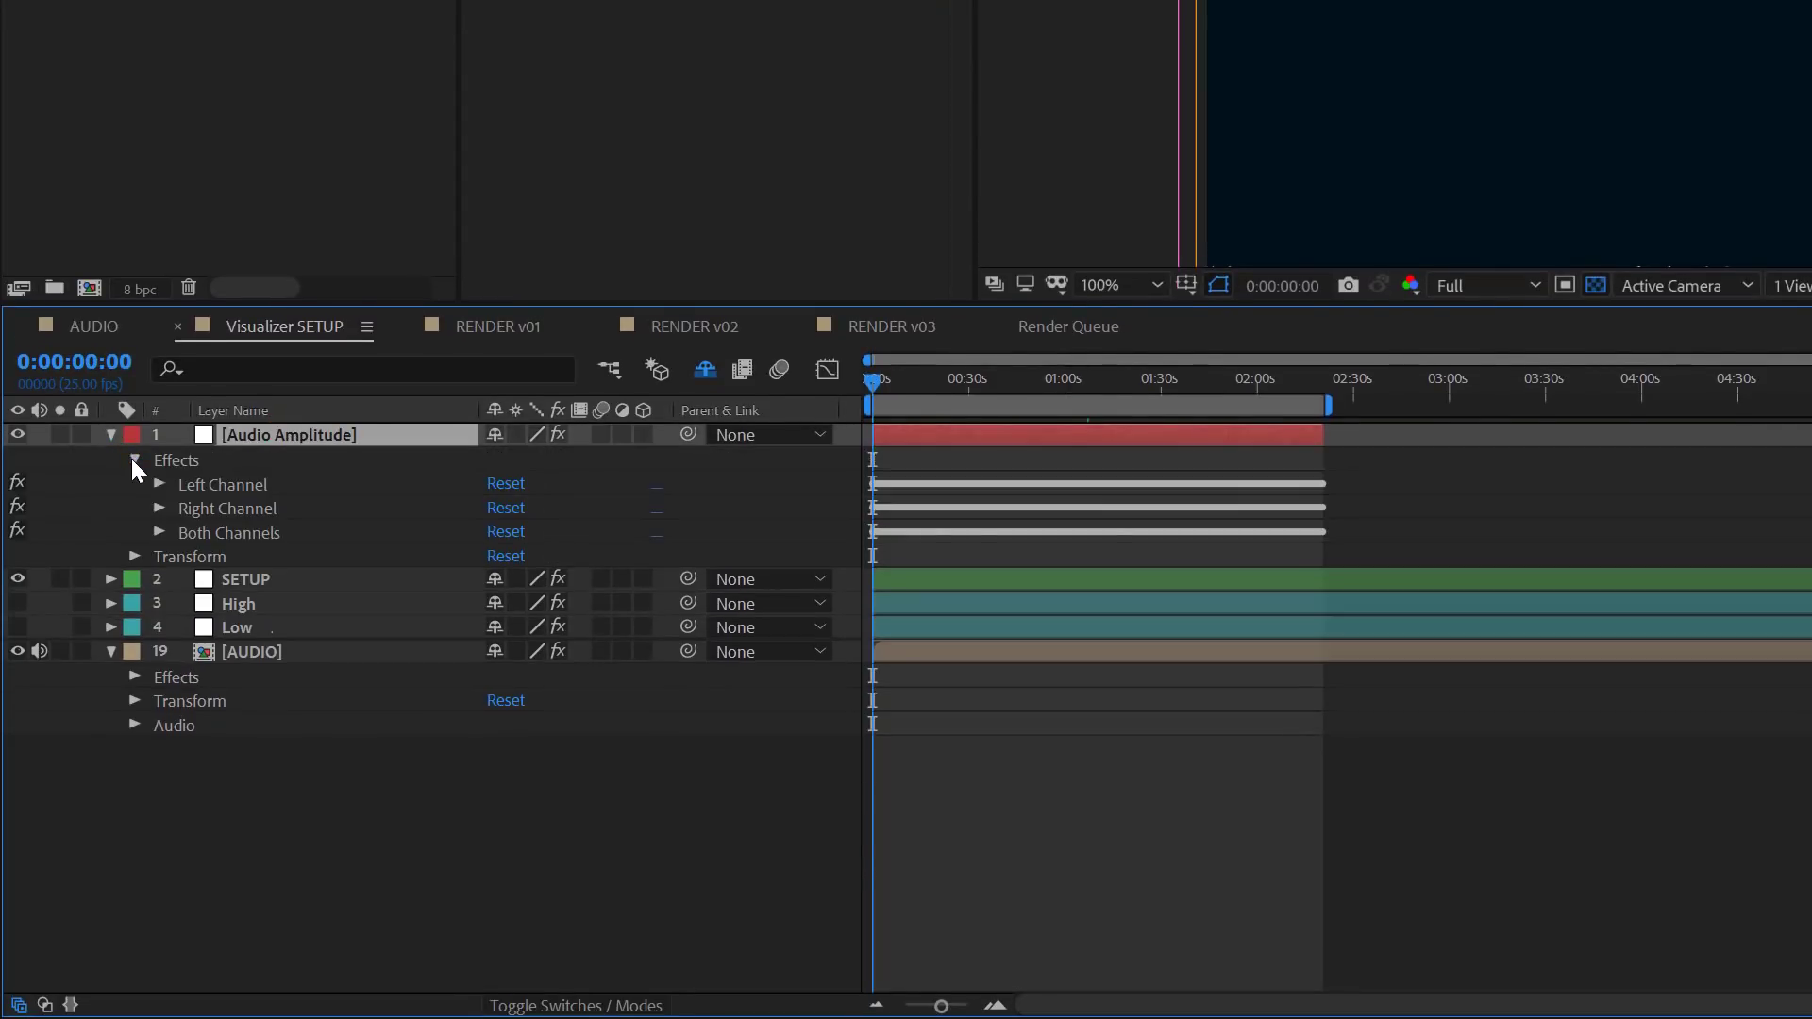
left_click(197, 534)
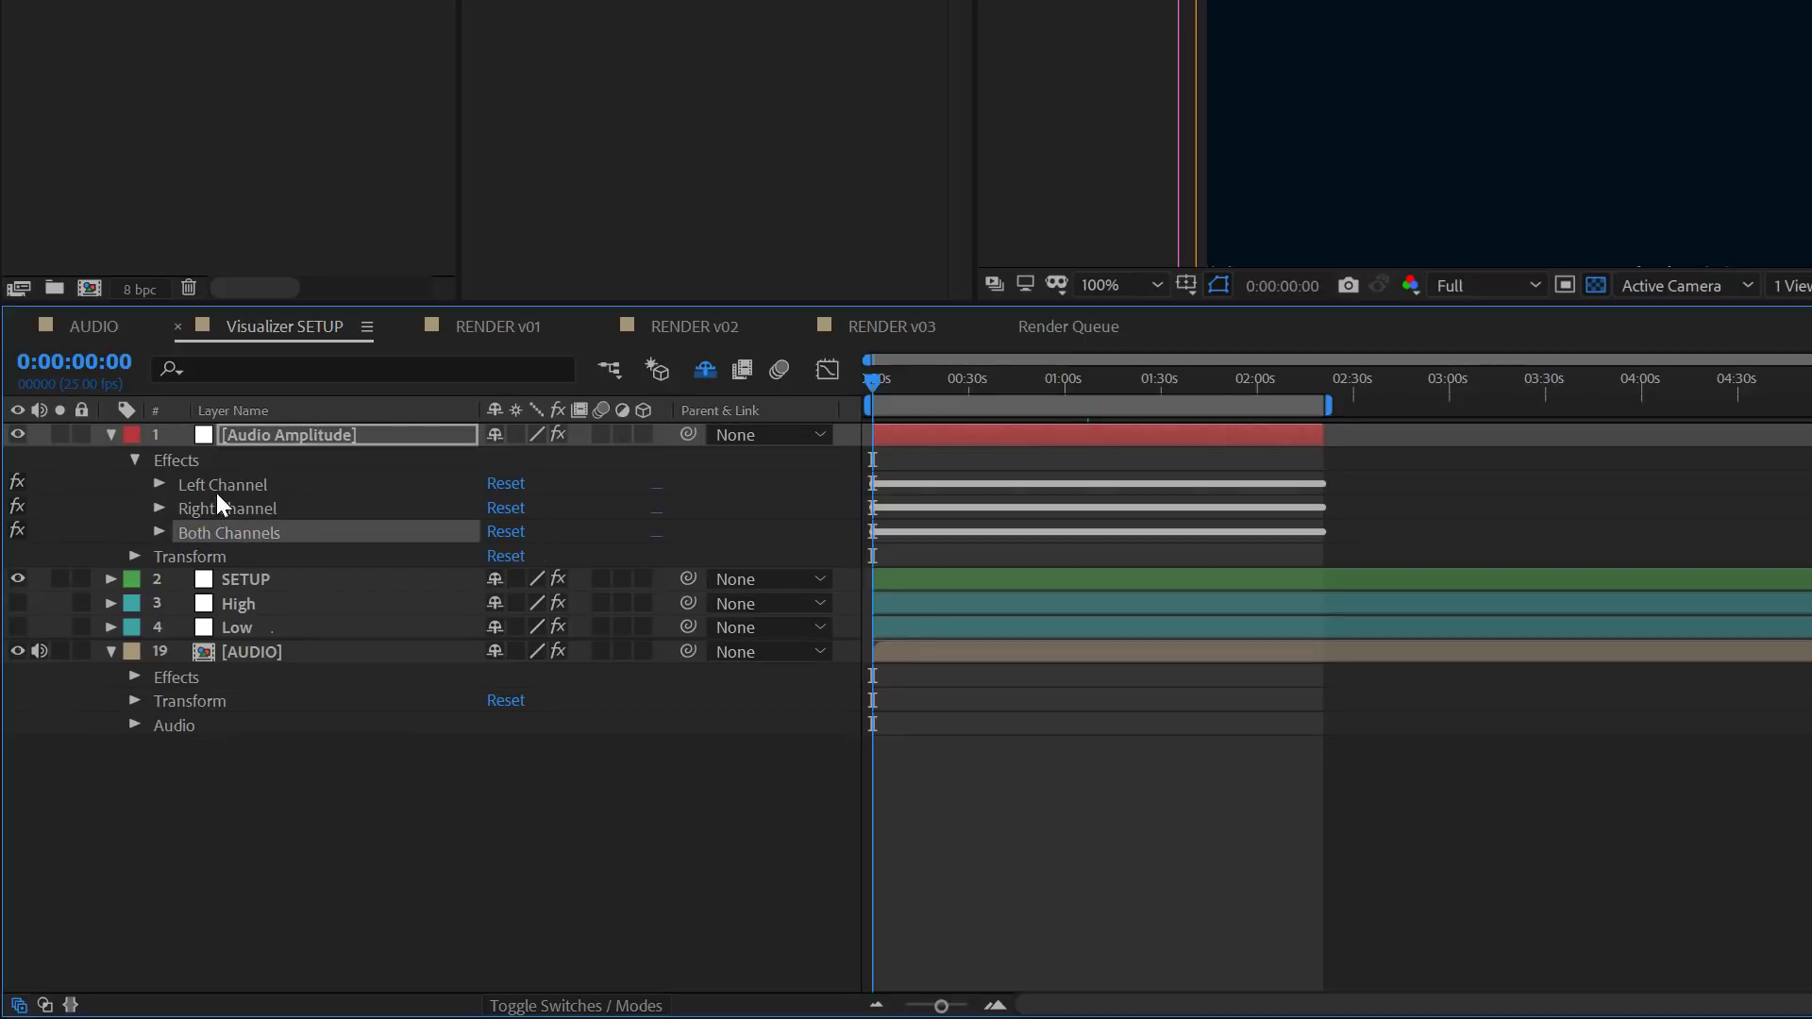
left_click(159, 532)
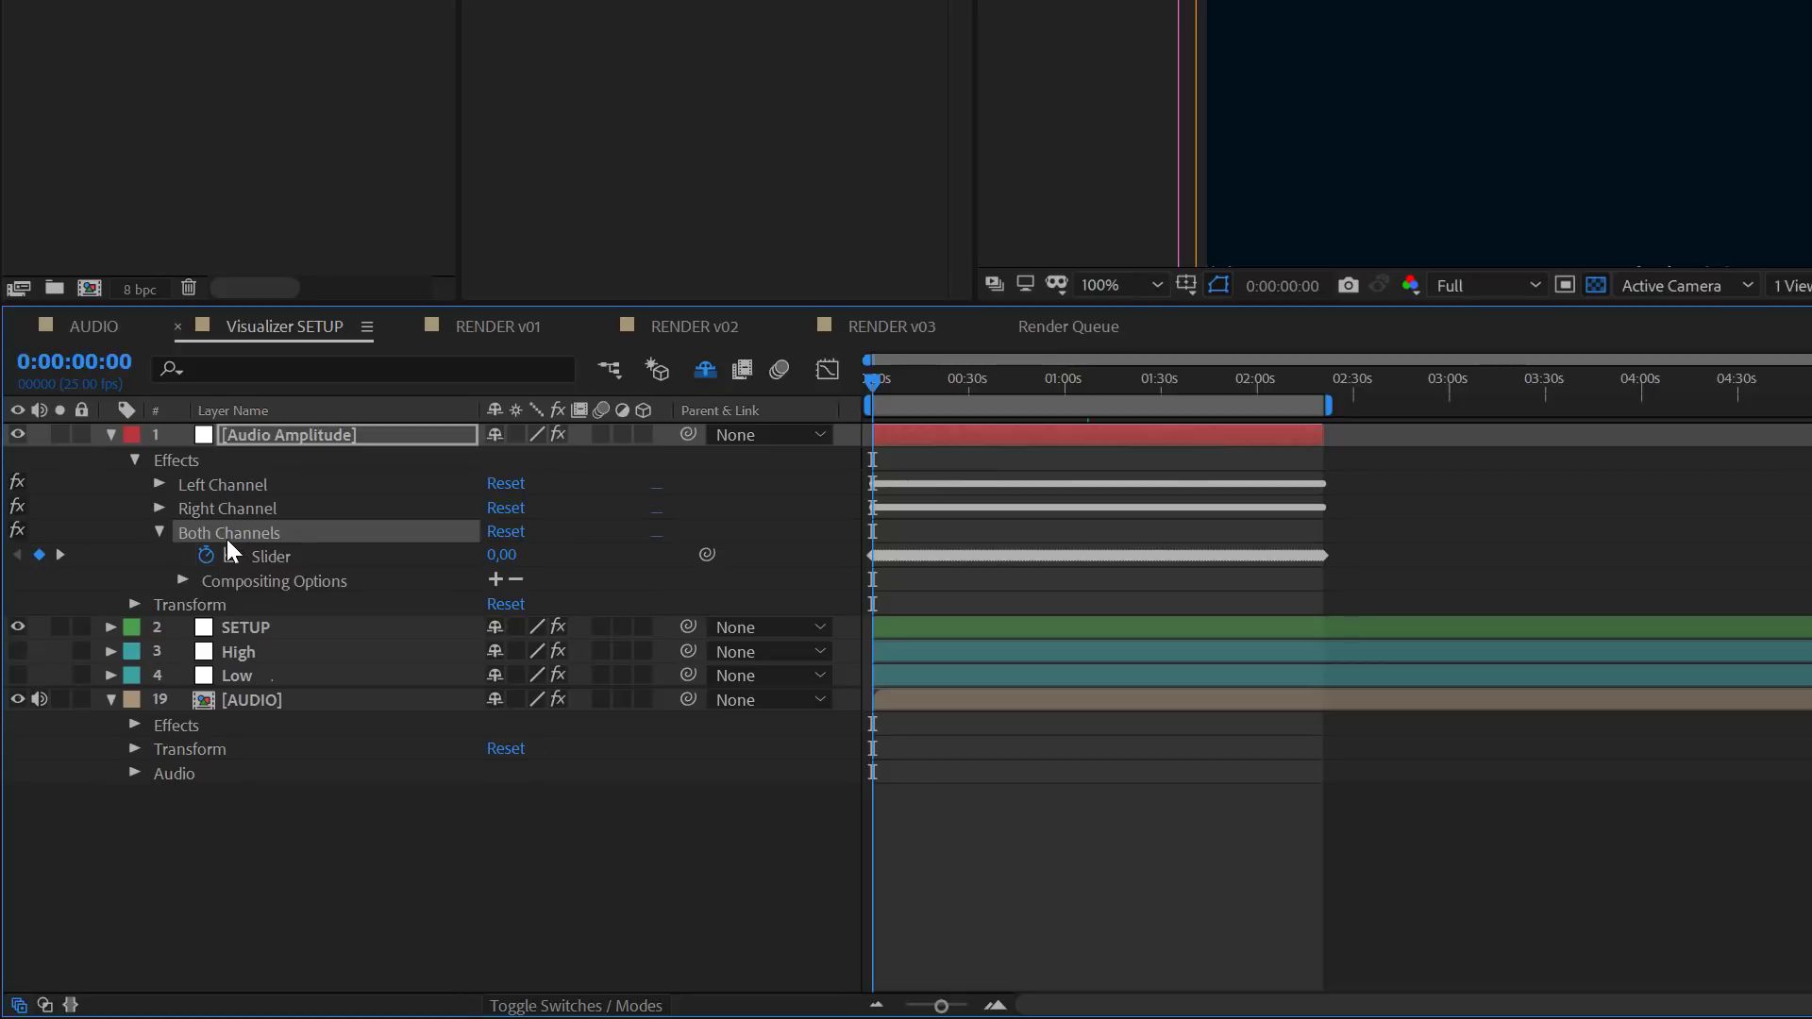
left_click(280, 557)
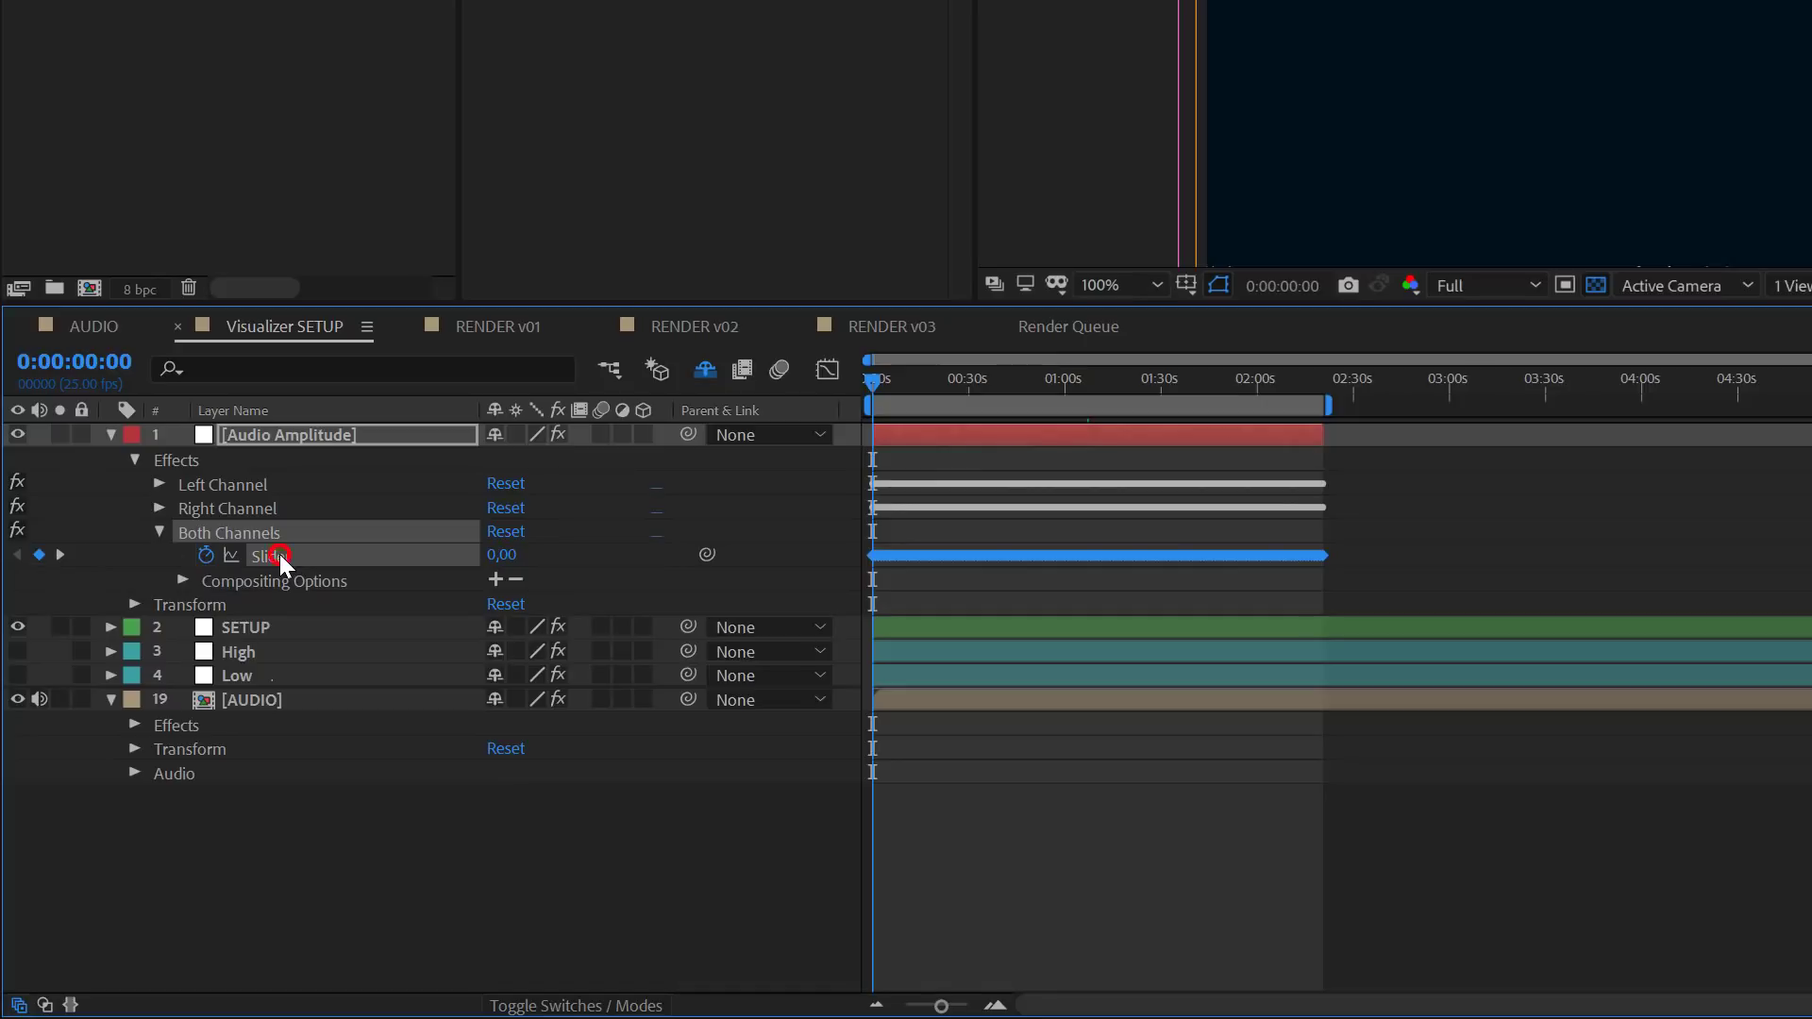
left_click(826, 365)
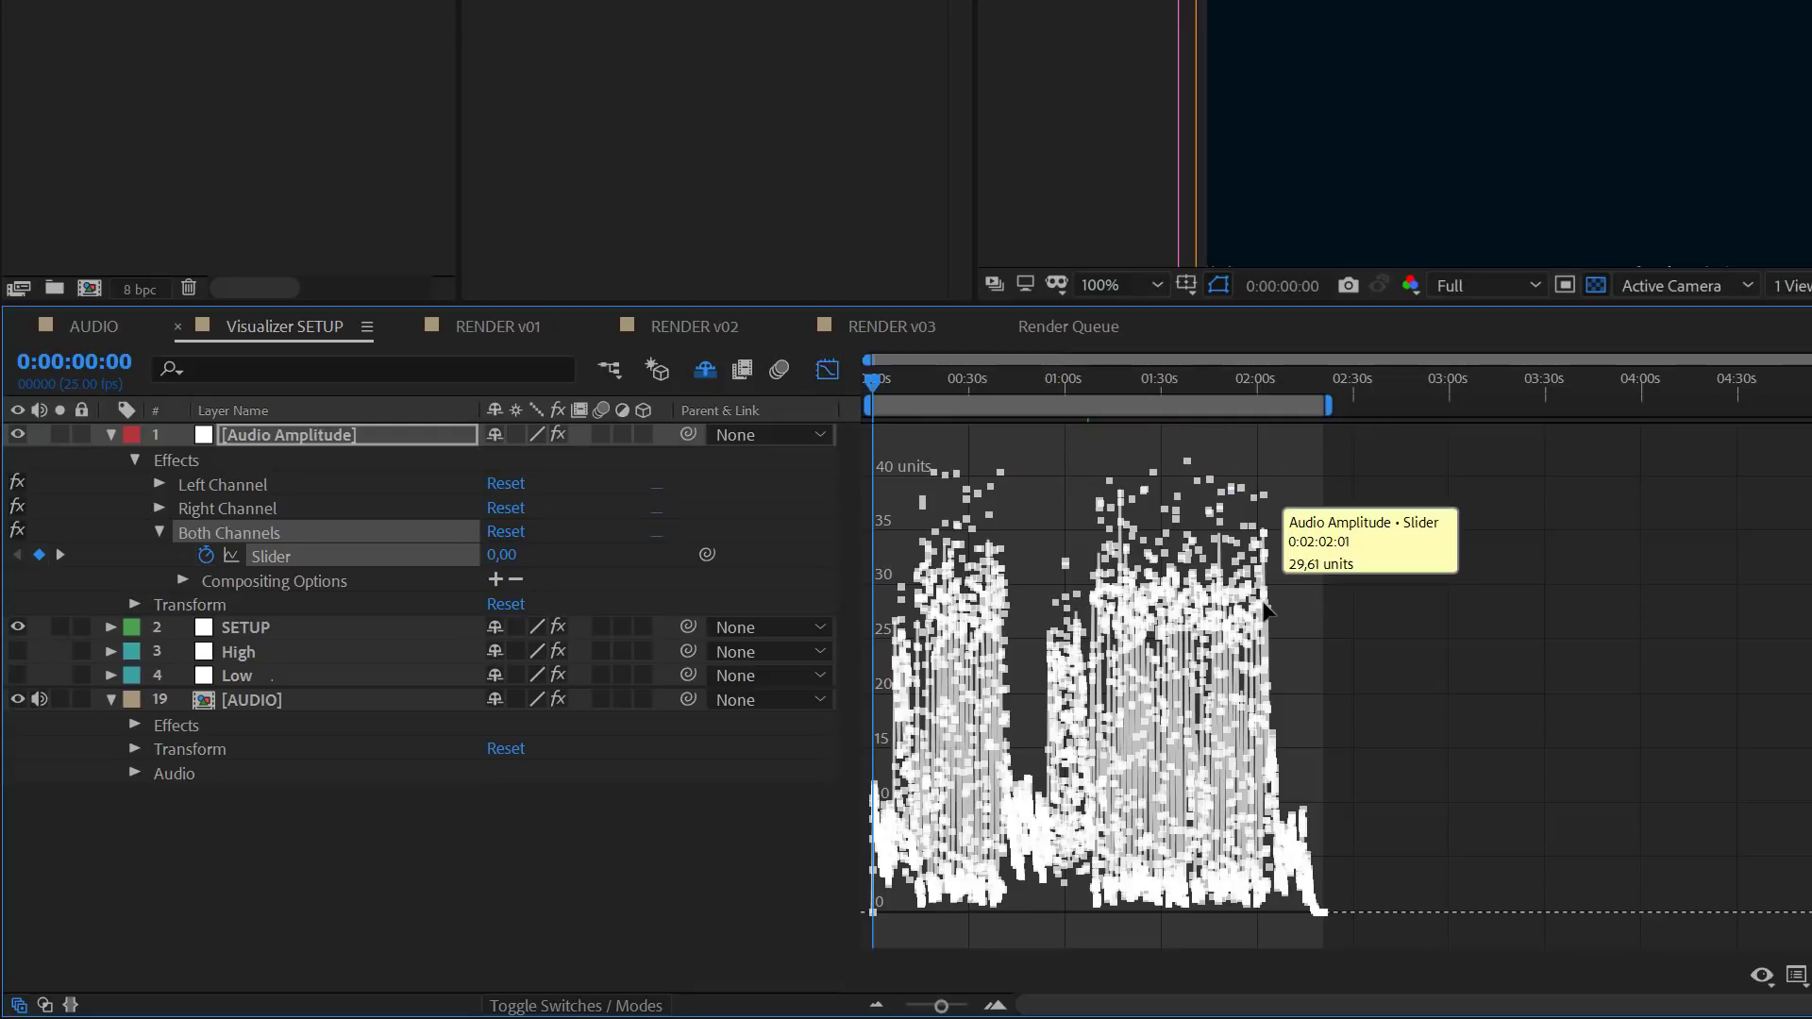
scroll(1264, 605, "up", 2)
scroll(1266, 605, "up", 3)
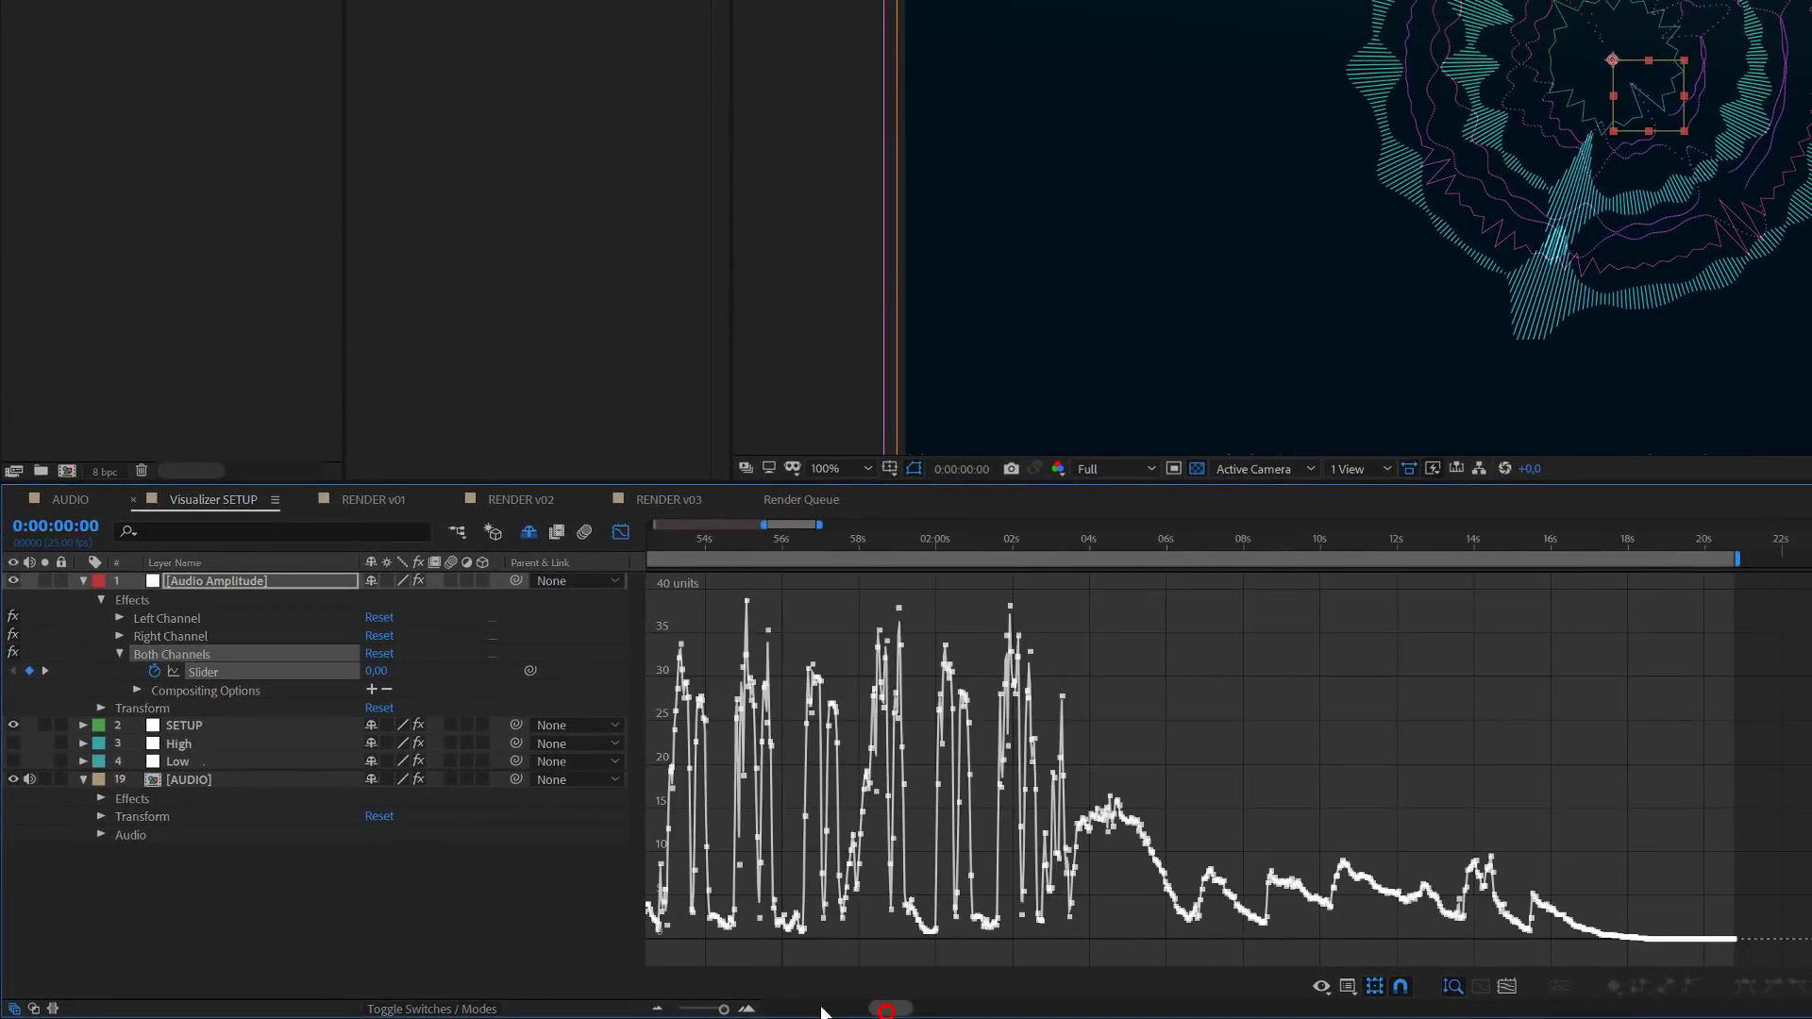
left_click_drag(883, 1008, 705, 1015)
scroll(952, 810, "down", 2)
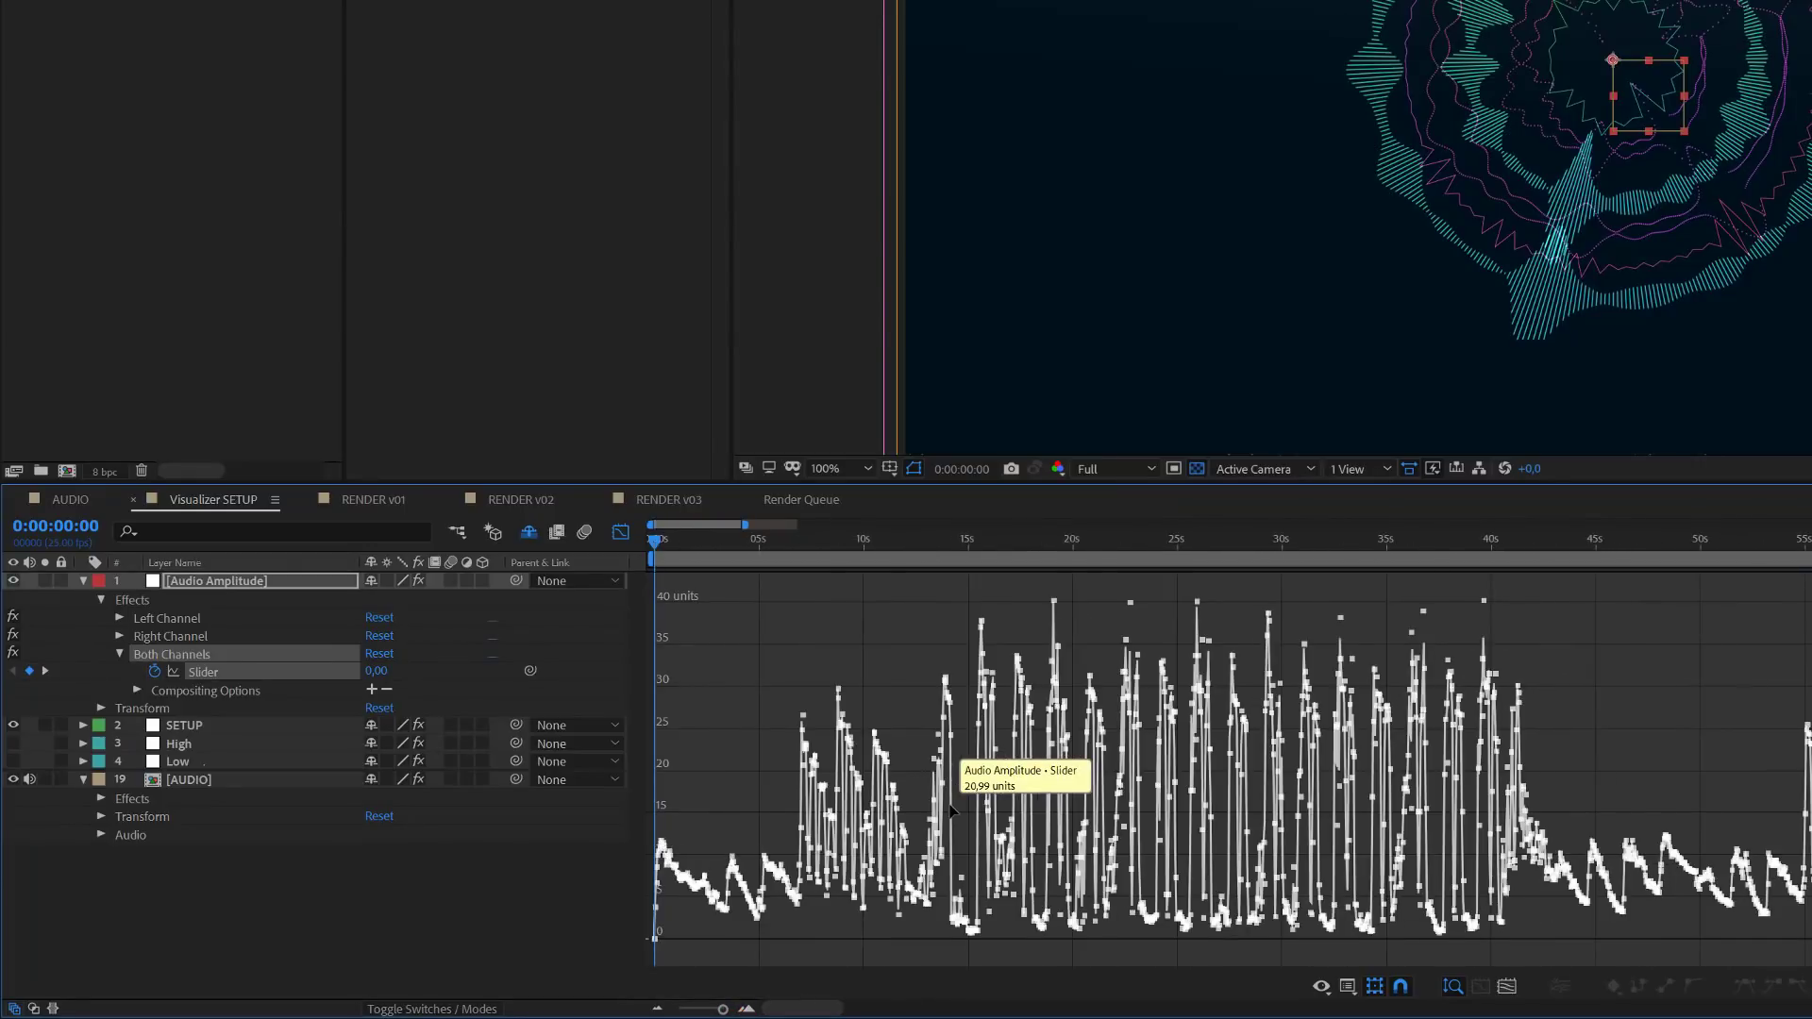
scroll(951, 810, "down", 1)
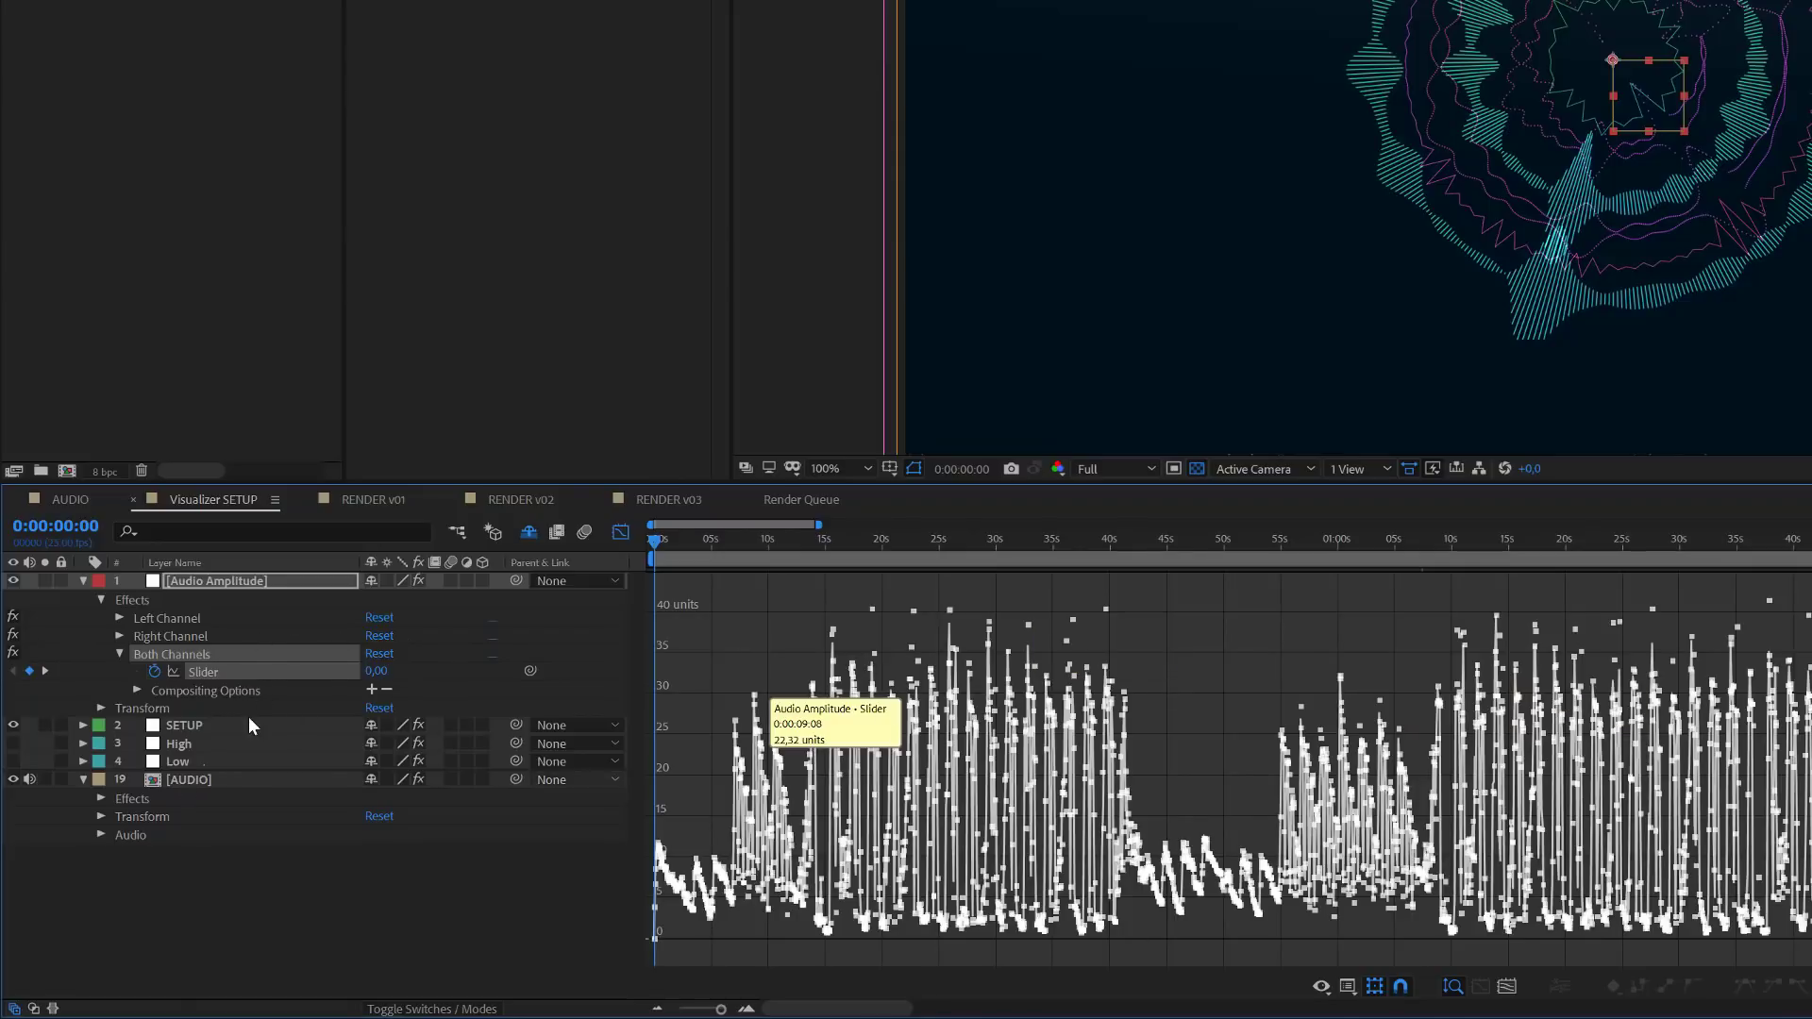
- Smooth all Both Channels slider keyframes of the Audio Amplitude layer with the Smoother, using Temporal Graph and a tolerance of 1,5
left_click(212, 672)
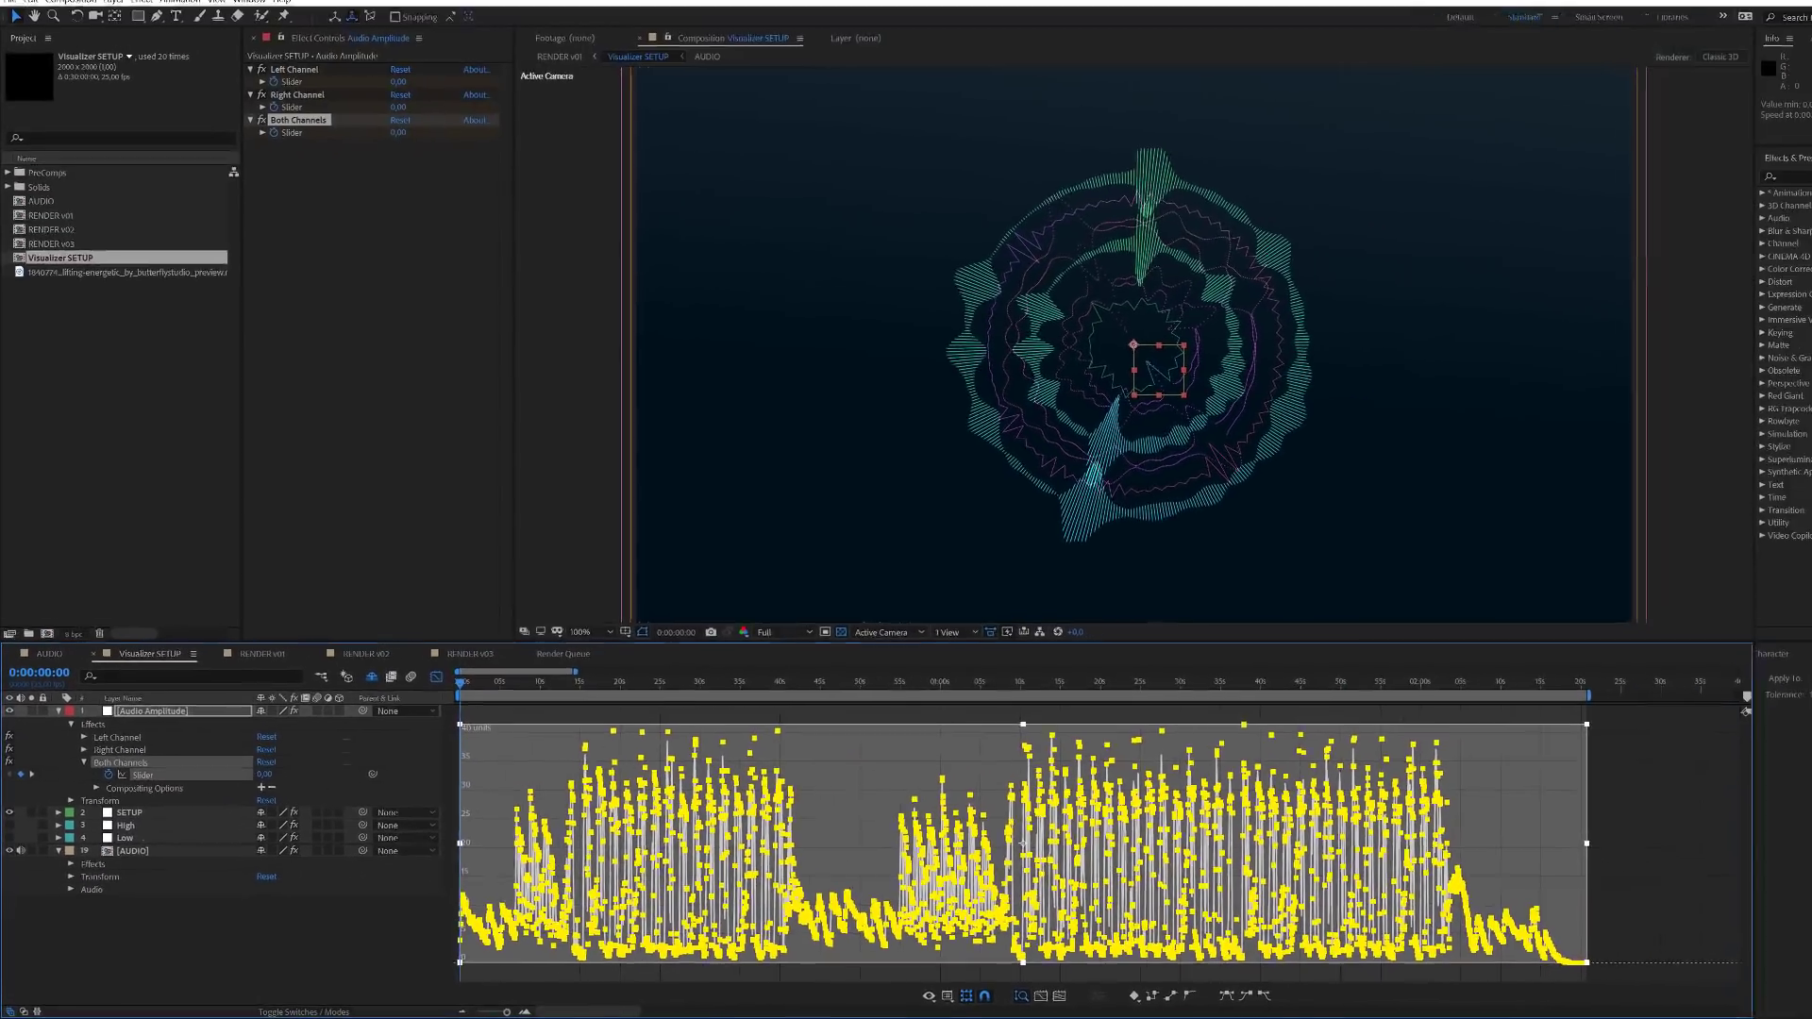
left_click(1746, 679)
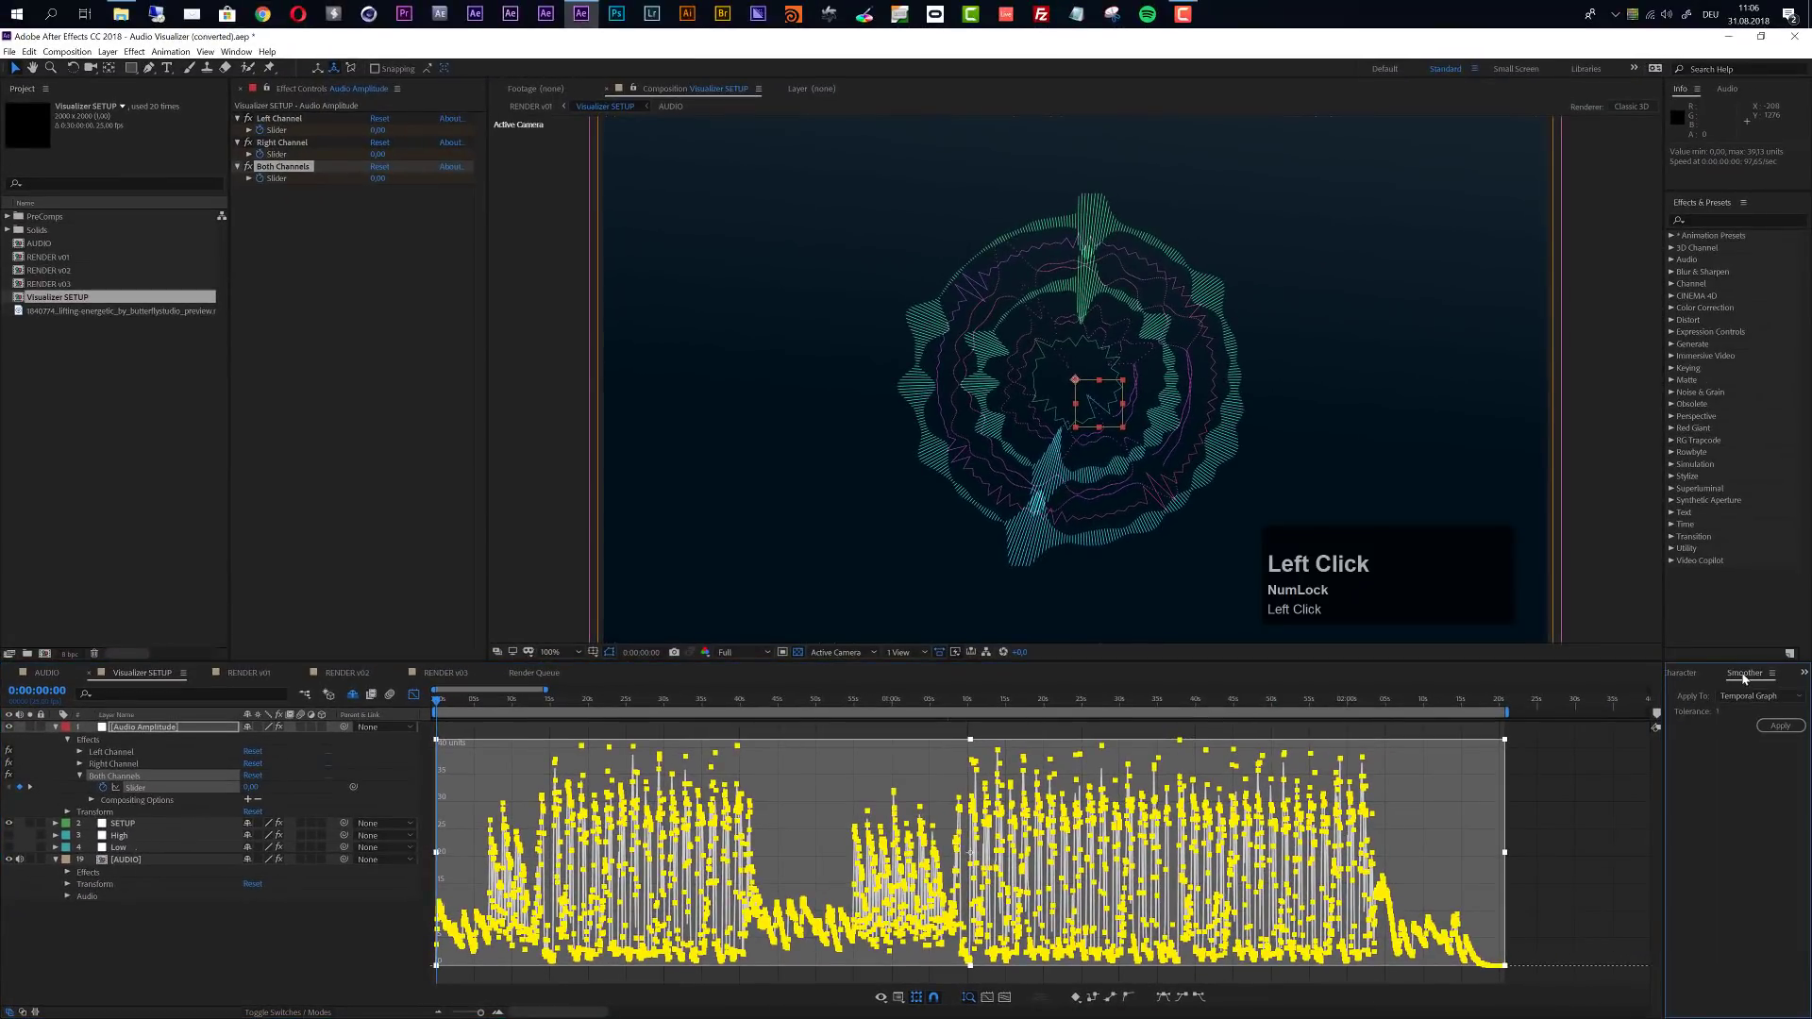
left_click(233, 53)
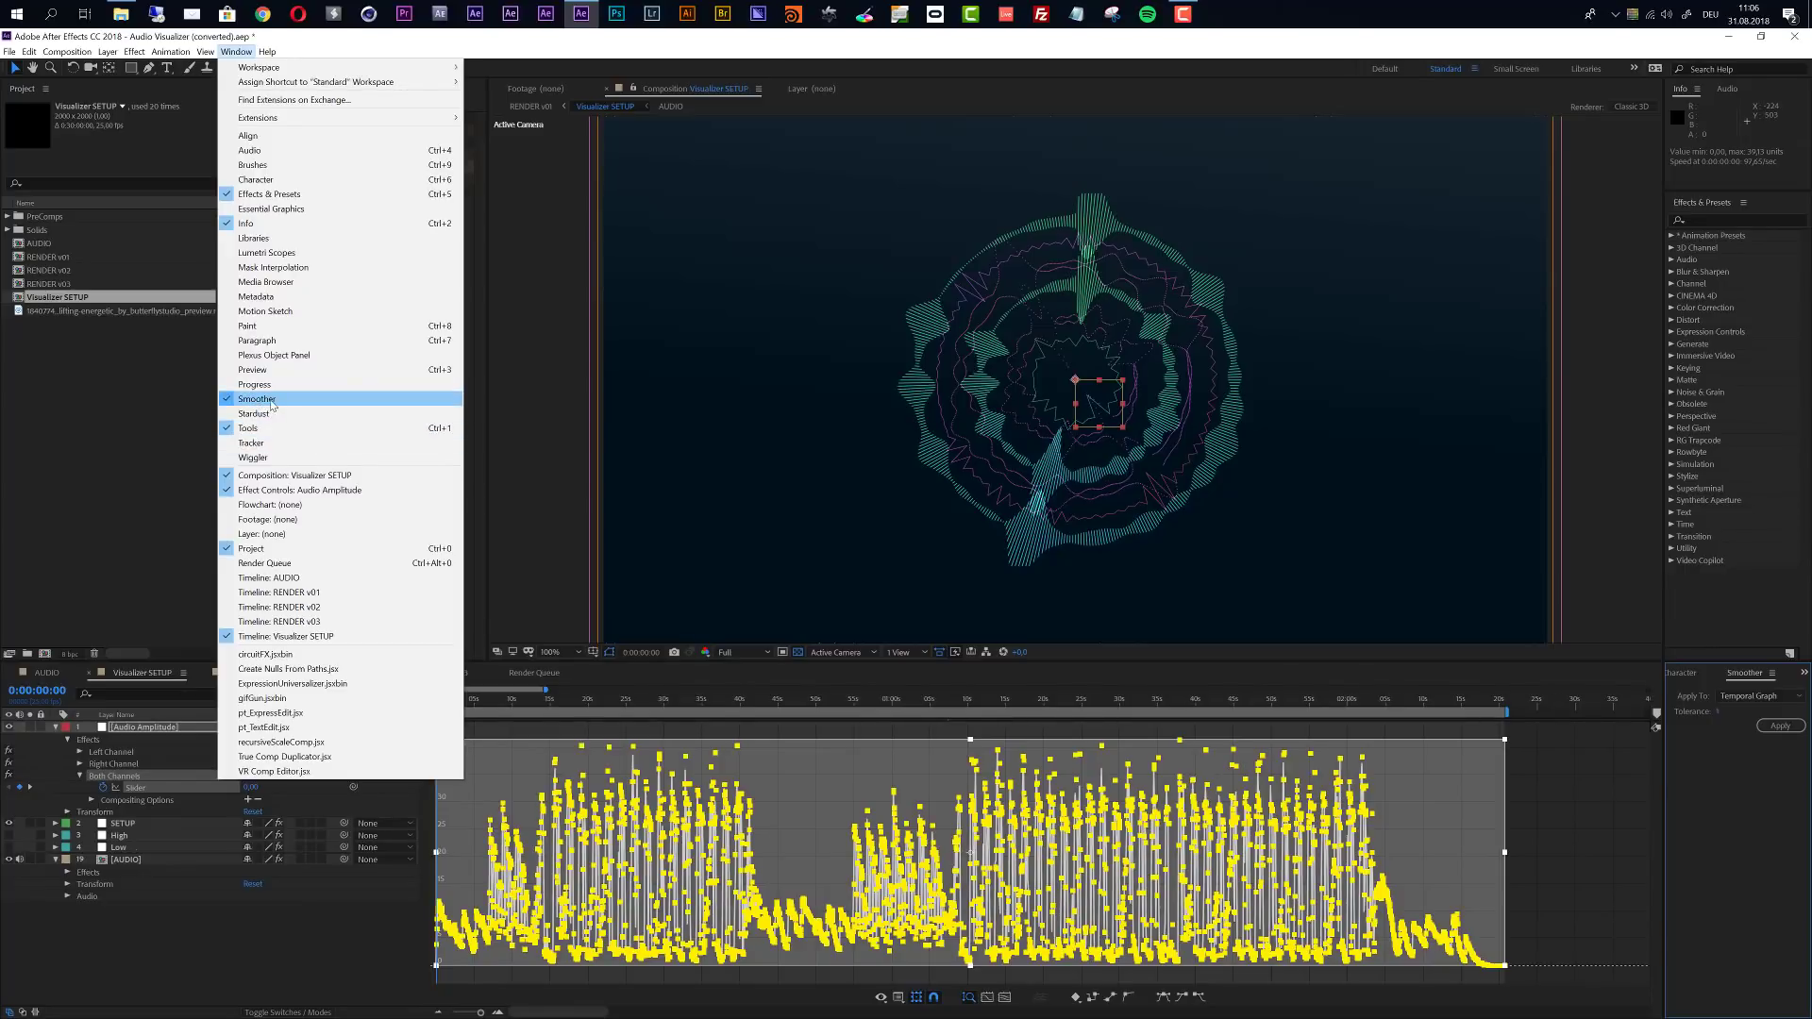
left_click(1744, 823)
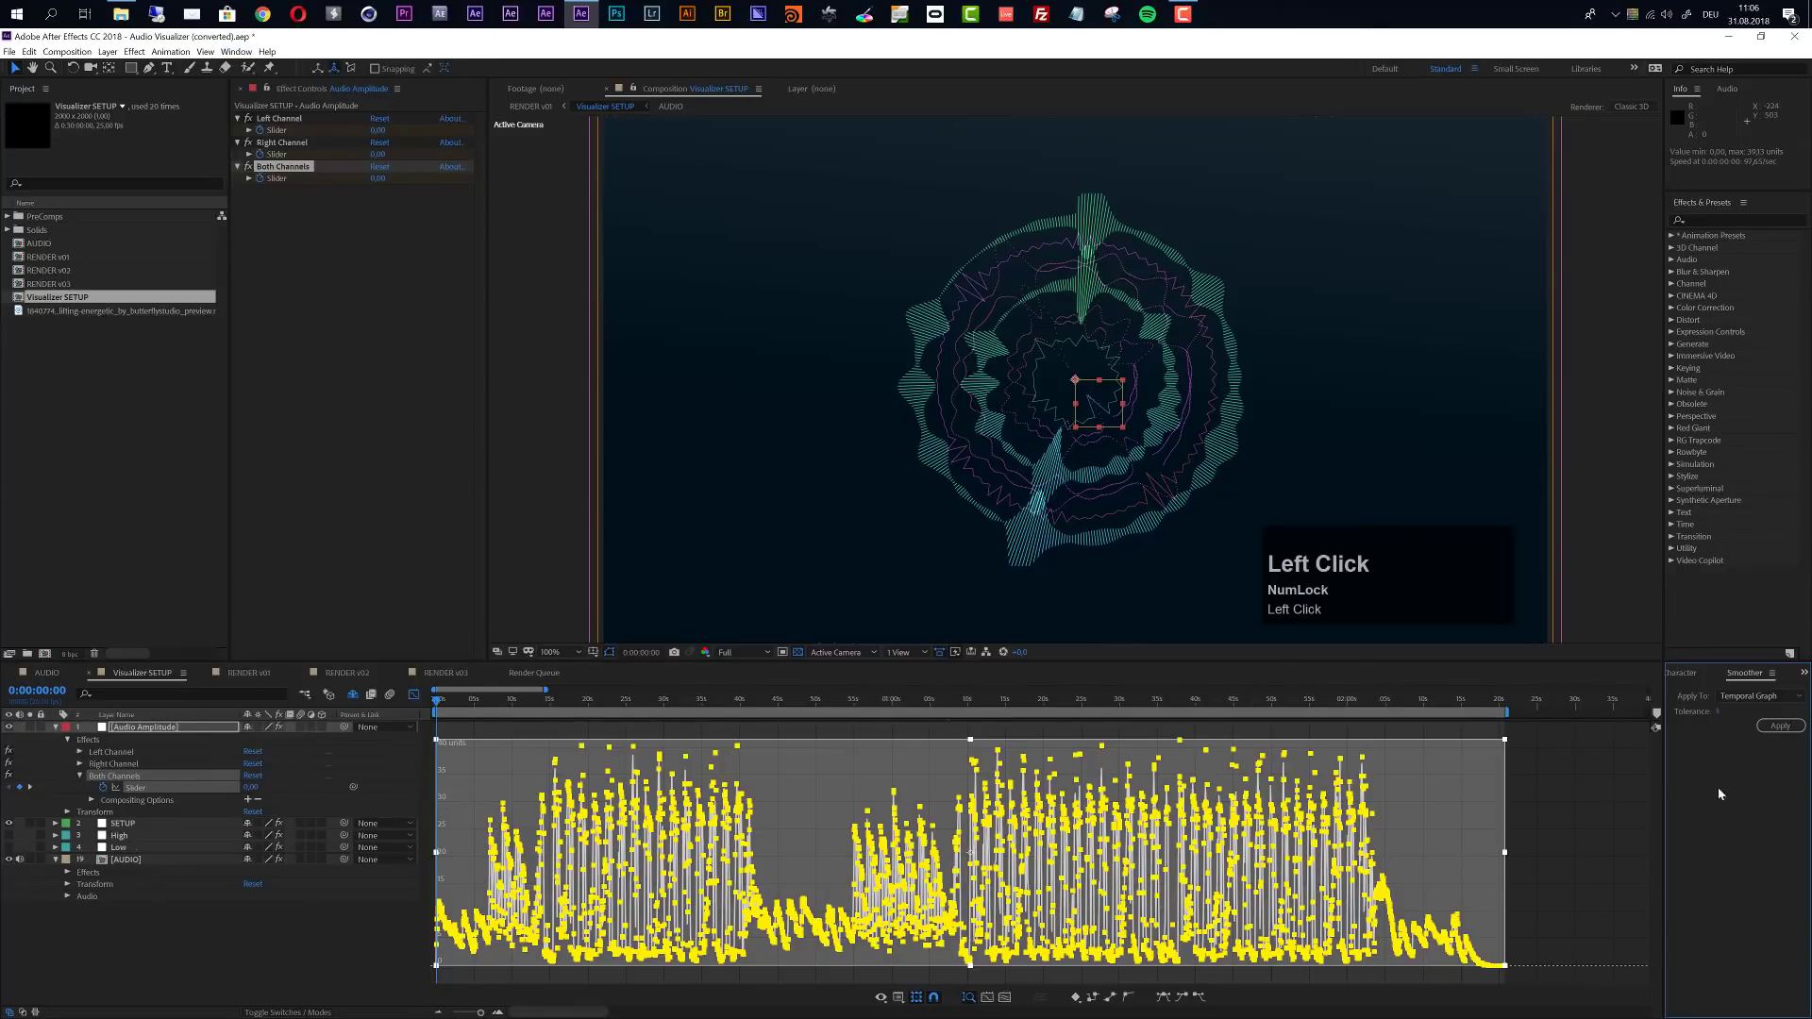
left_click(1719, 713)
type("1")
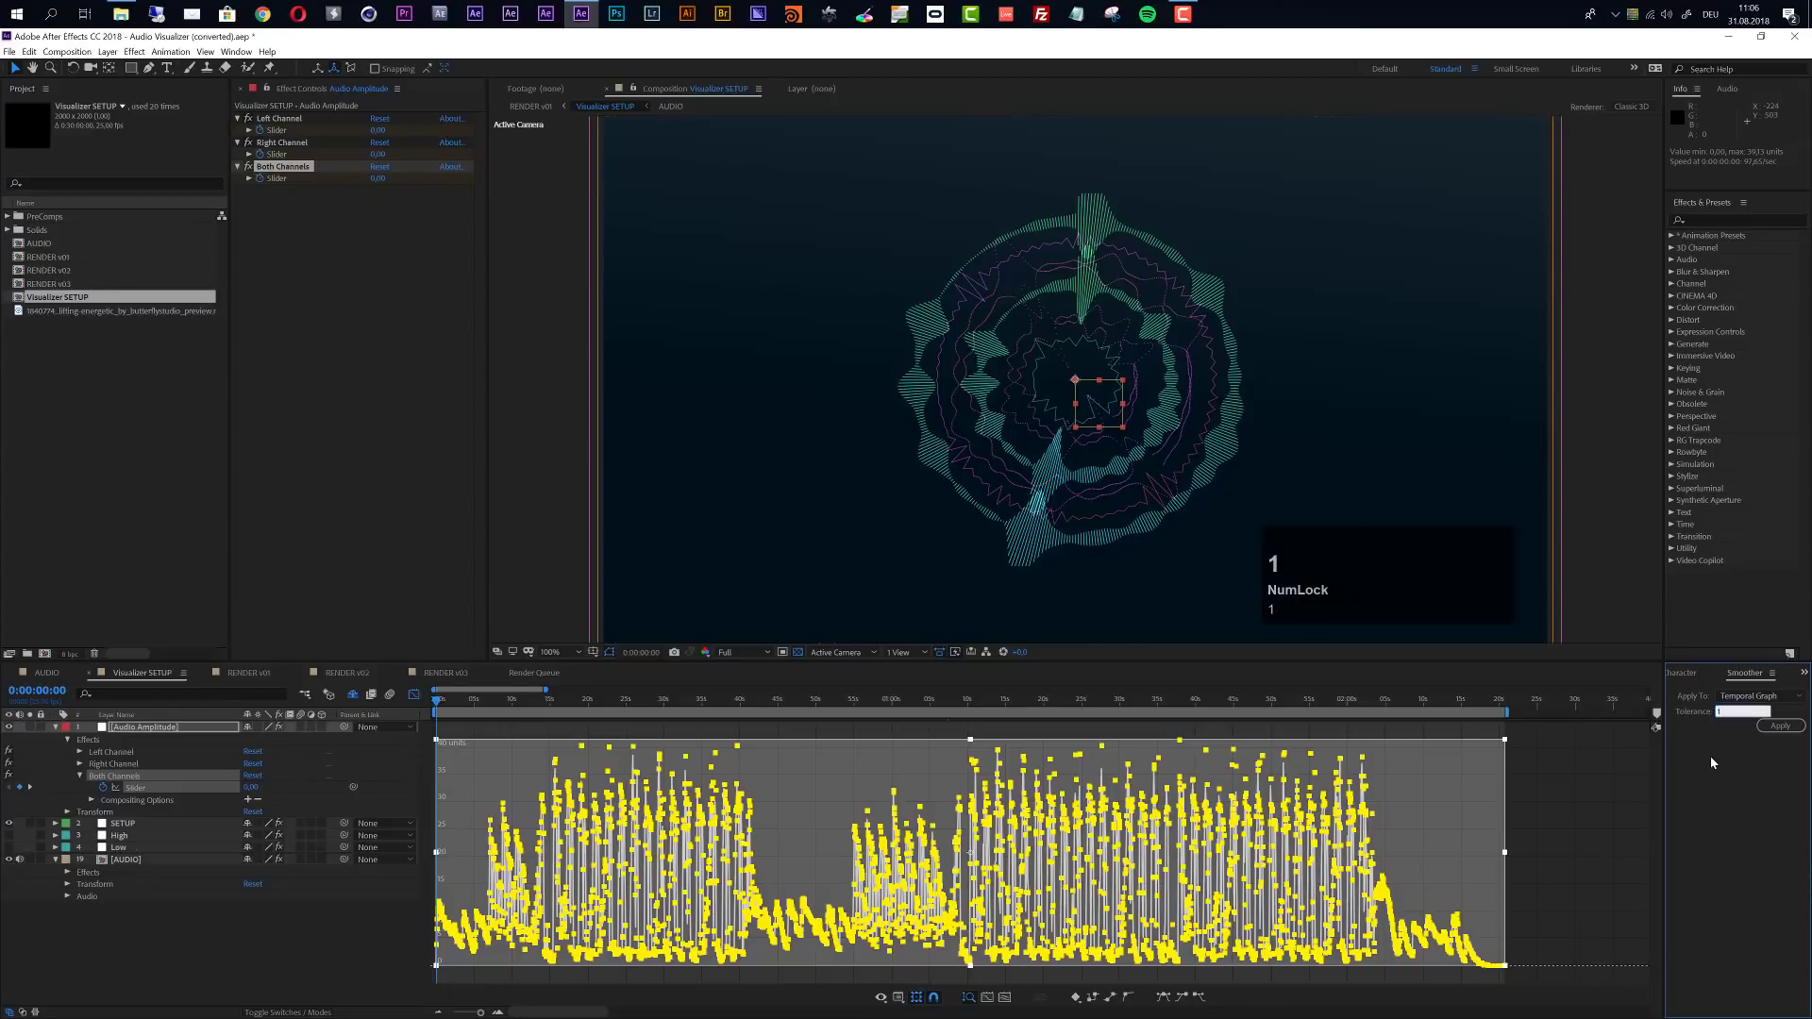
type(",5")
left_click(1777, 728)
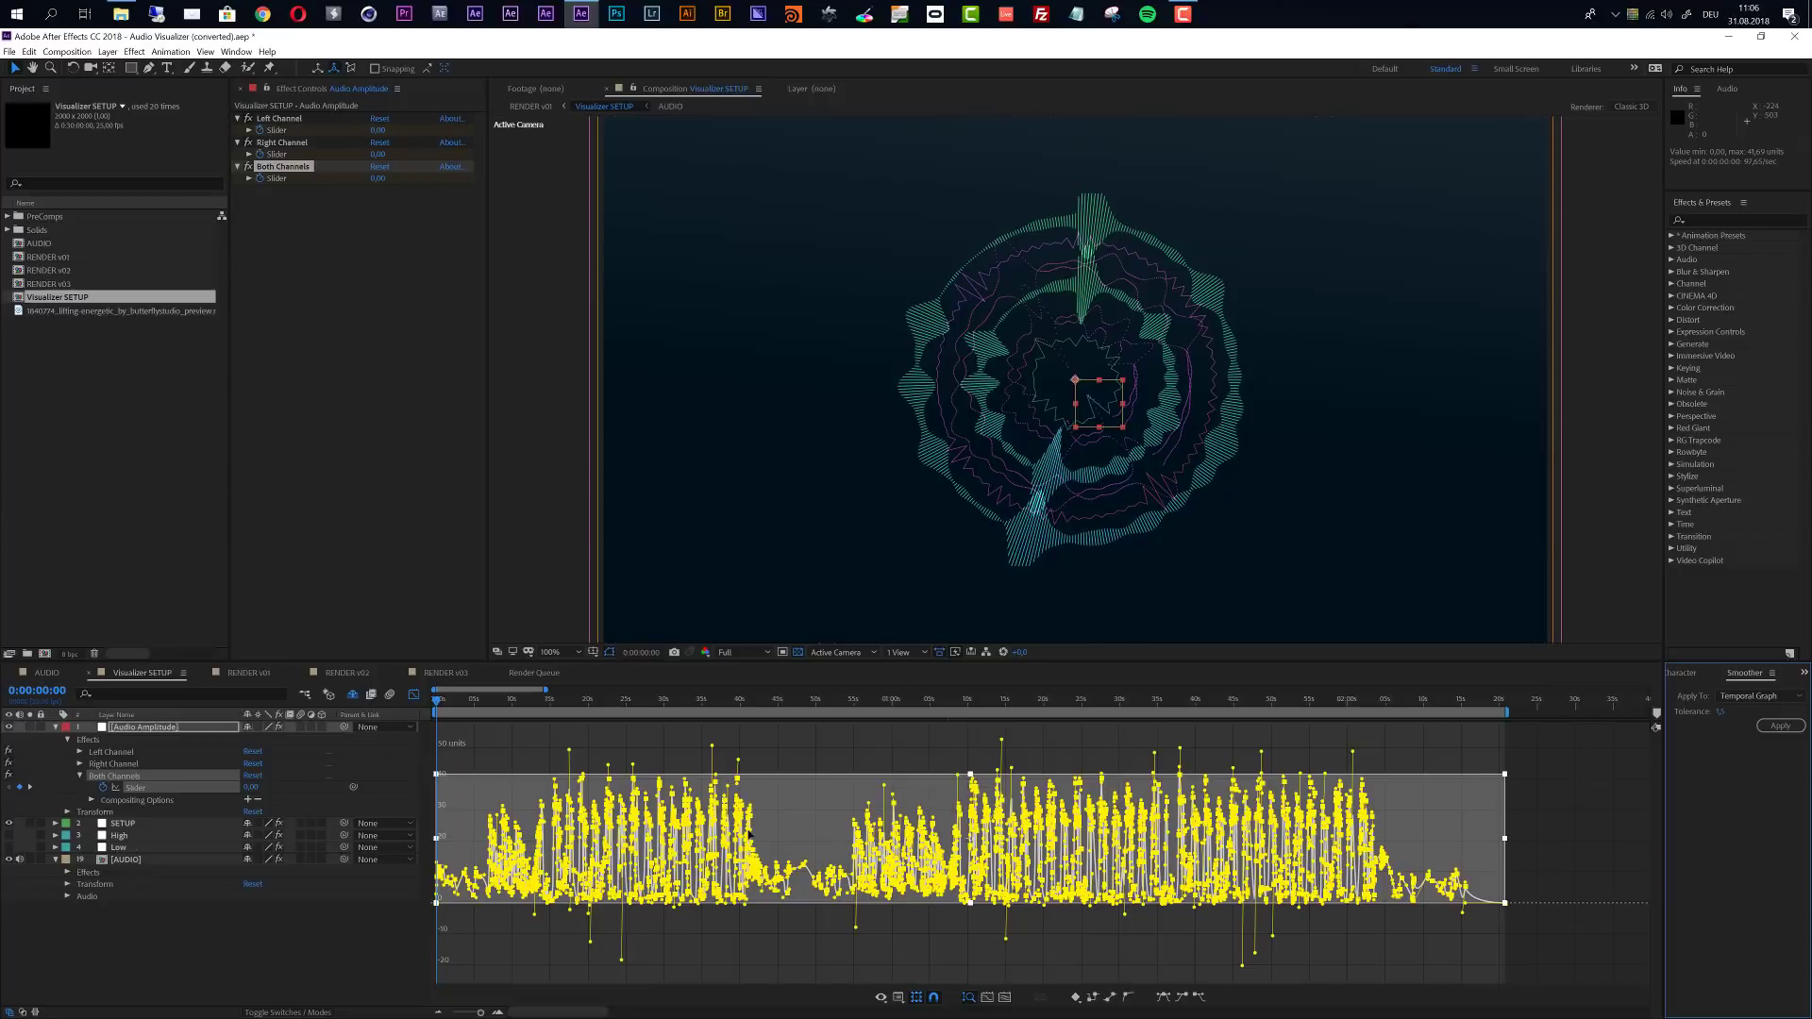
- Stretch the selected slider keyframes vertically in the graph until their maximum value is about 100 units
scroll(635, 797, "up", 1)
scroll(744, 821, "up", 5)
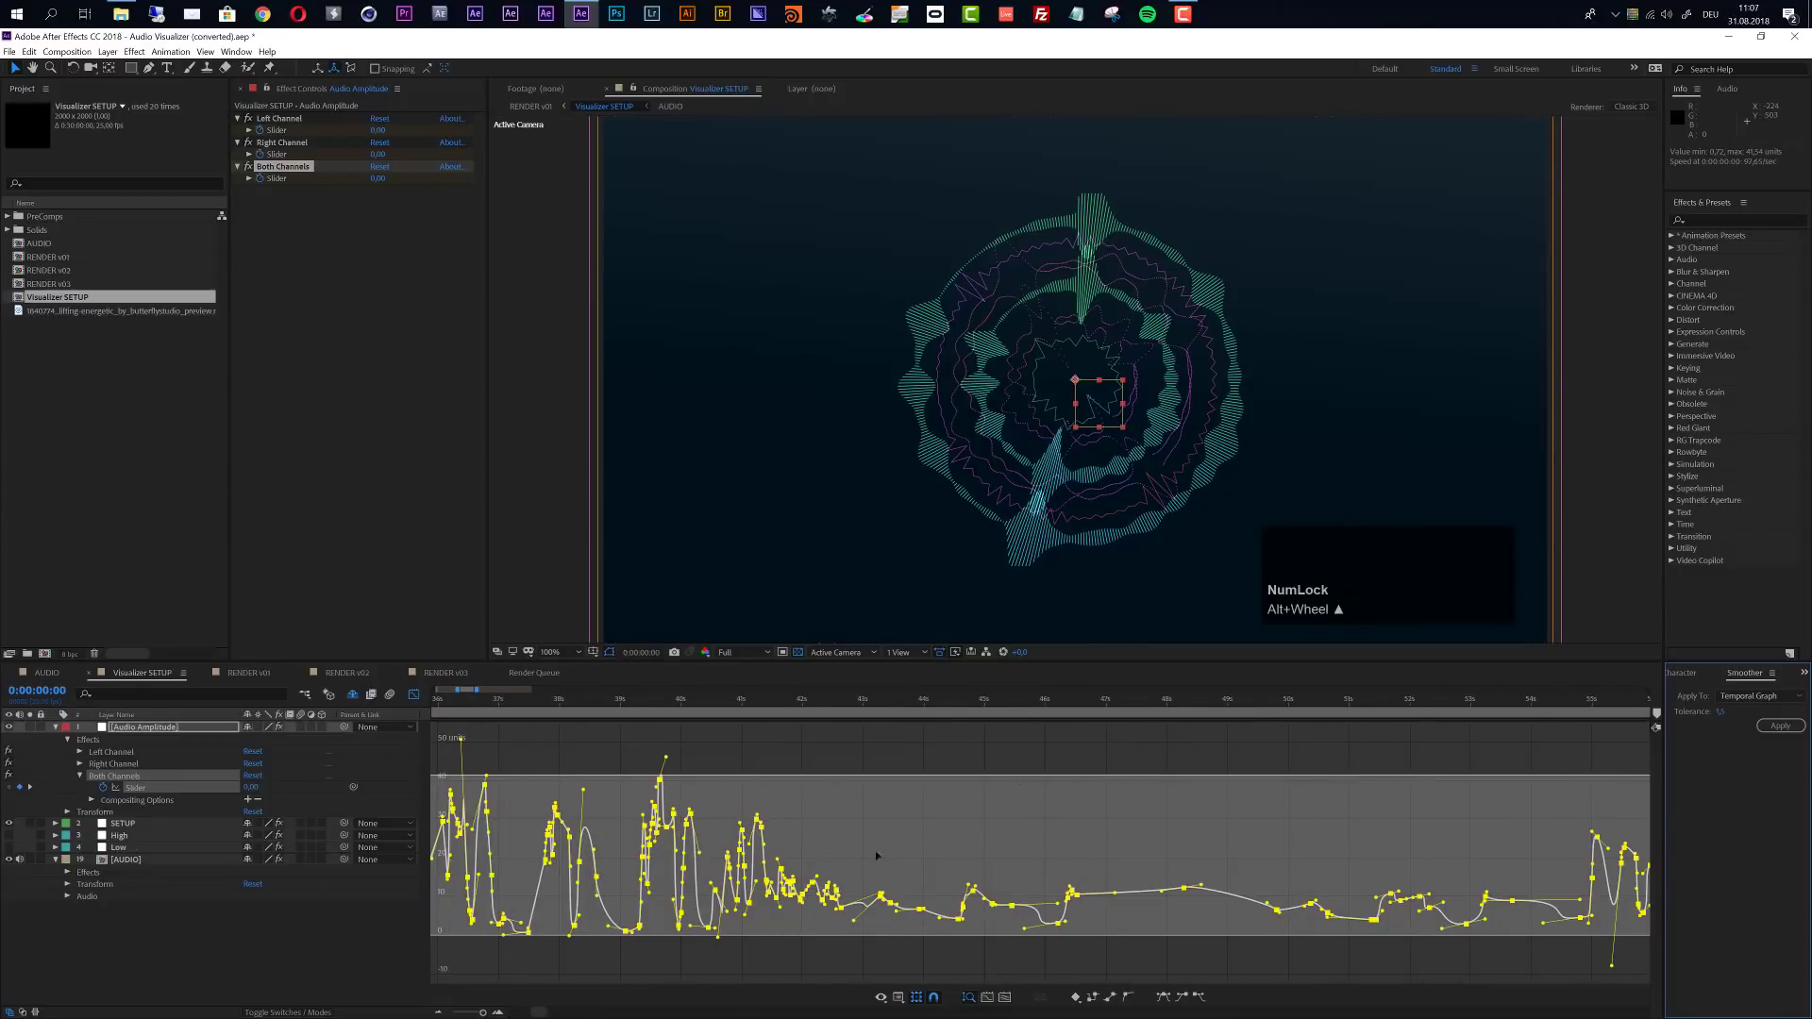
scroll(1118, 861, "down", 3)
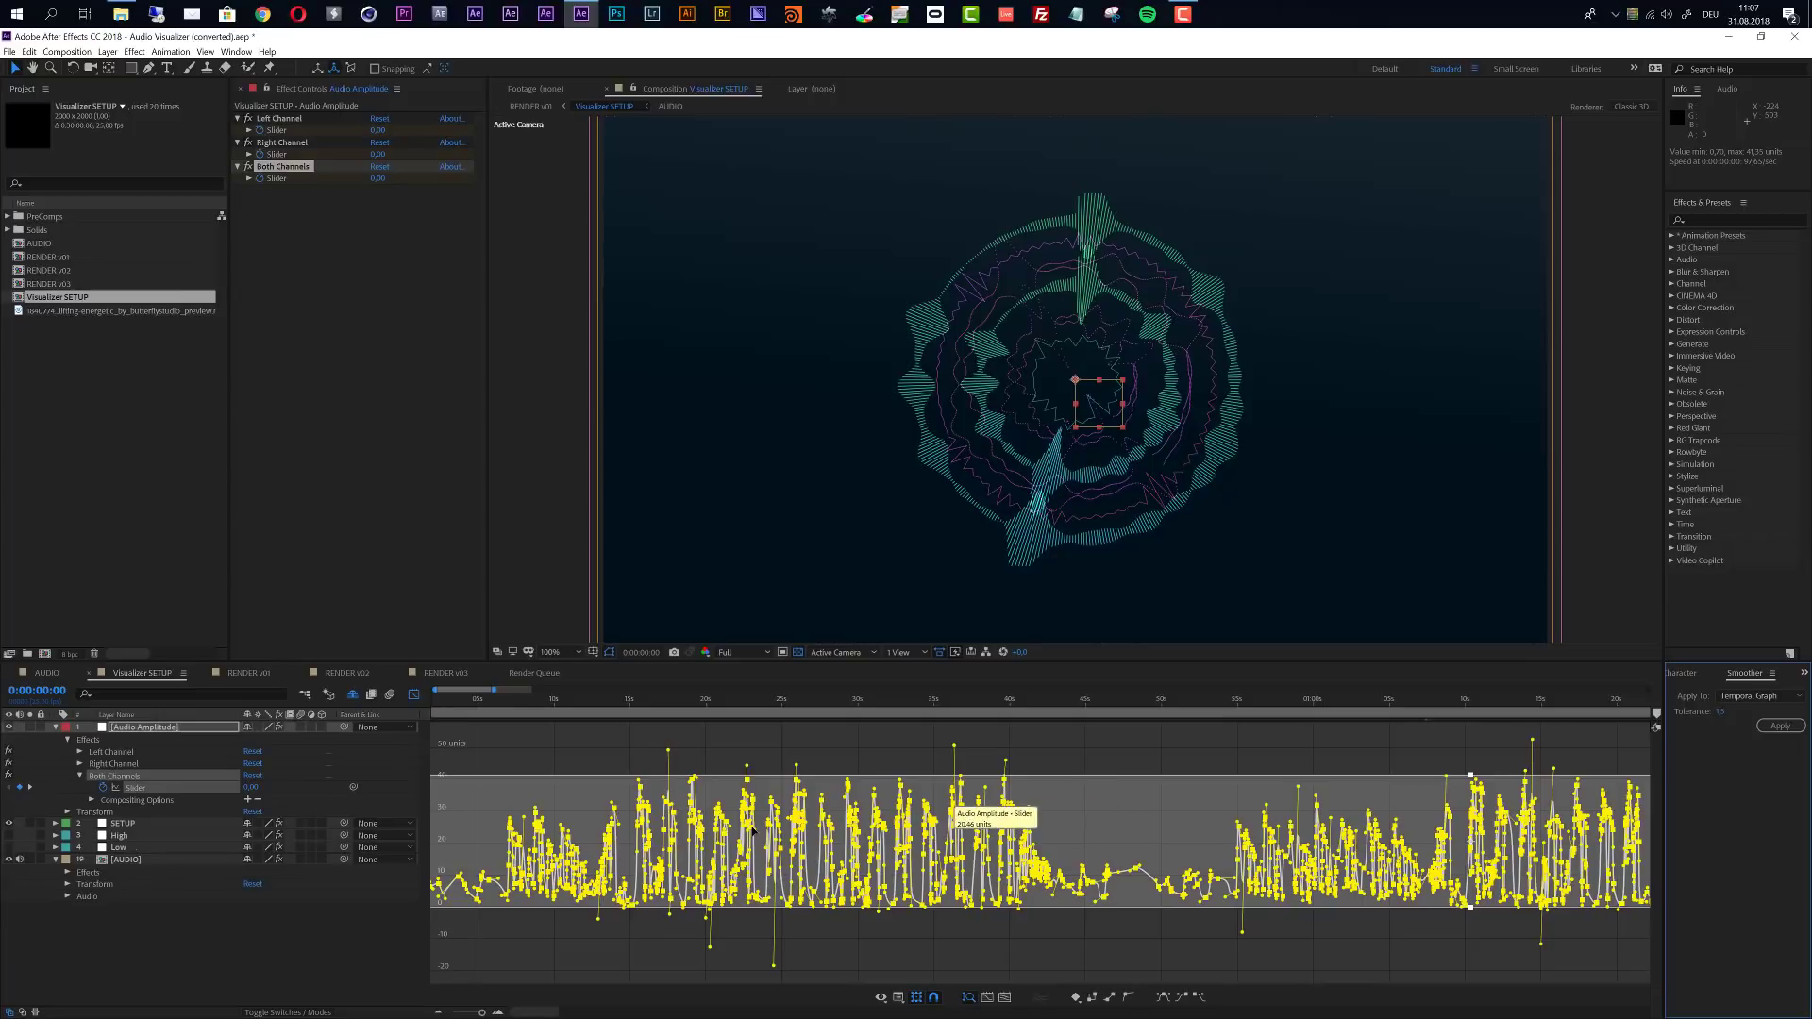
scroll(640, 821, "down", 1)
scroll(640, 821, "down", 1)
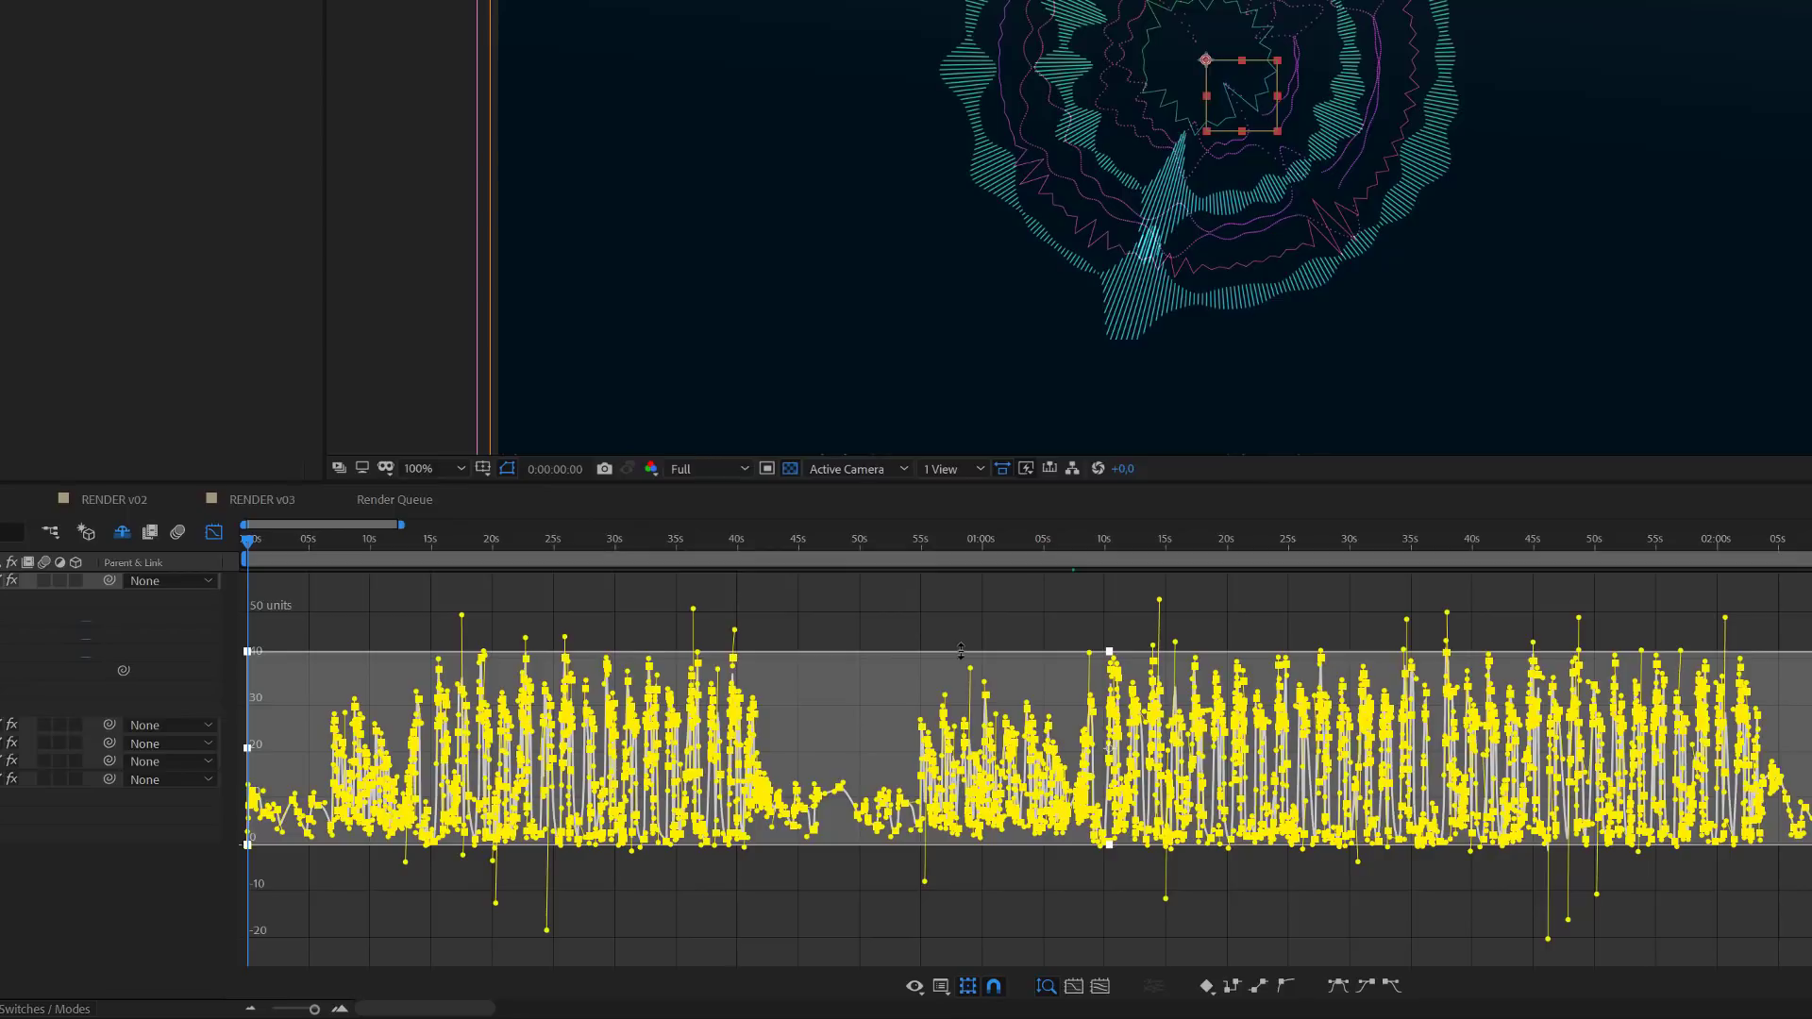
mouse_move(961, 647)
left_mouse_down()
mouse_move(947, 477)
mouse_move(944, 672)
left_mouse_up()
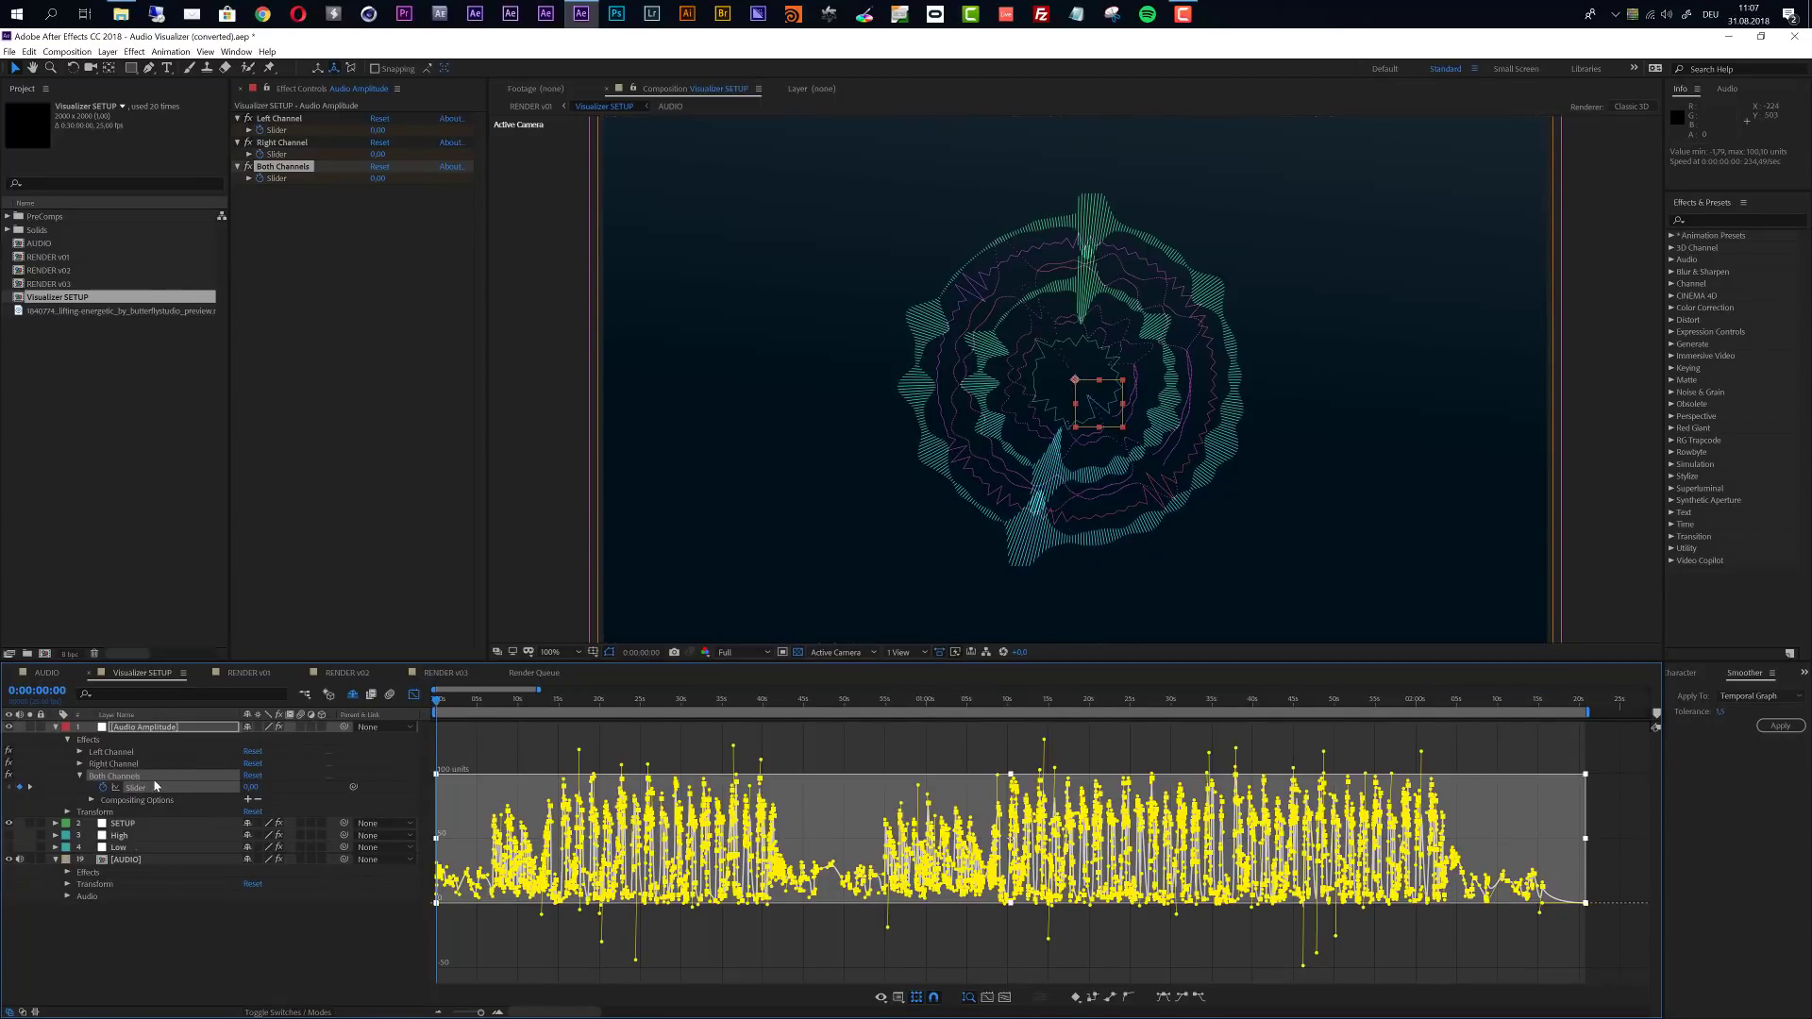
- Copy the slider keyframes to the Both Channels slider of the Low layer and delete the Audio Amplitude layer
key("ctrl+c")
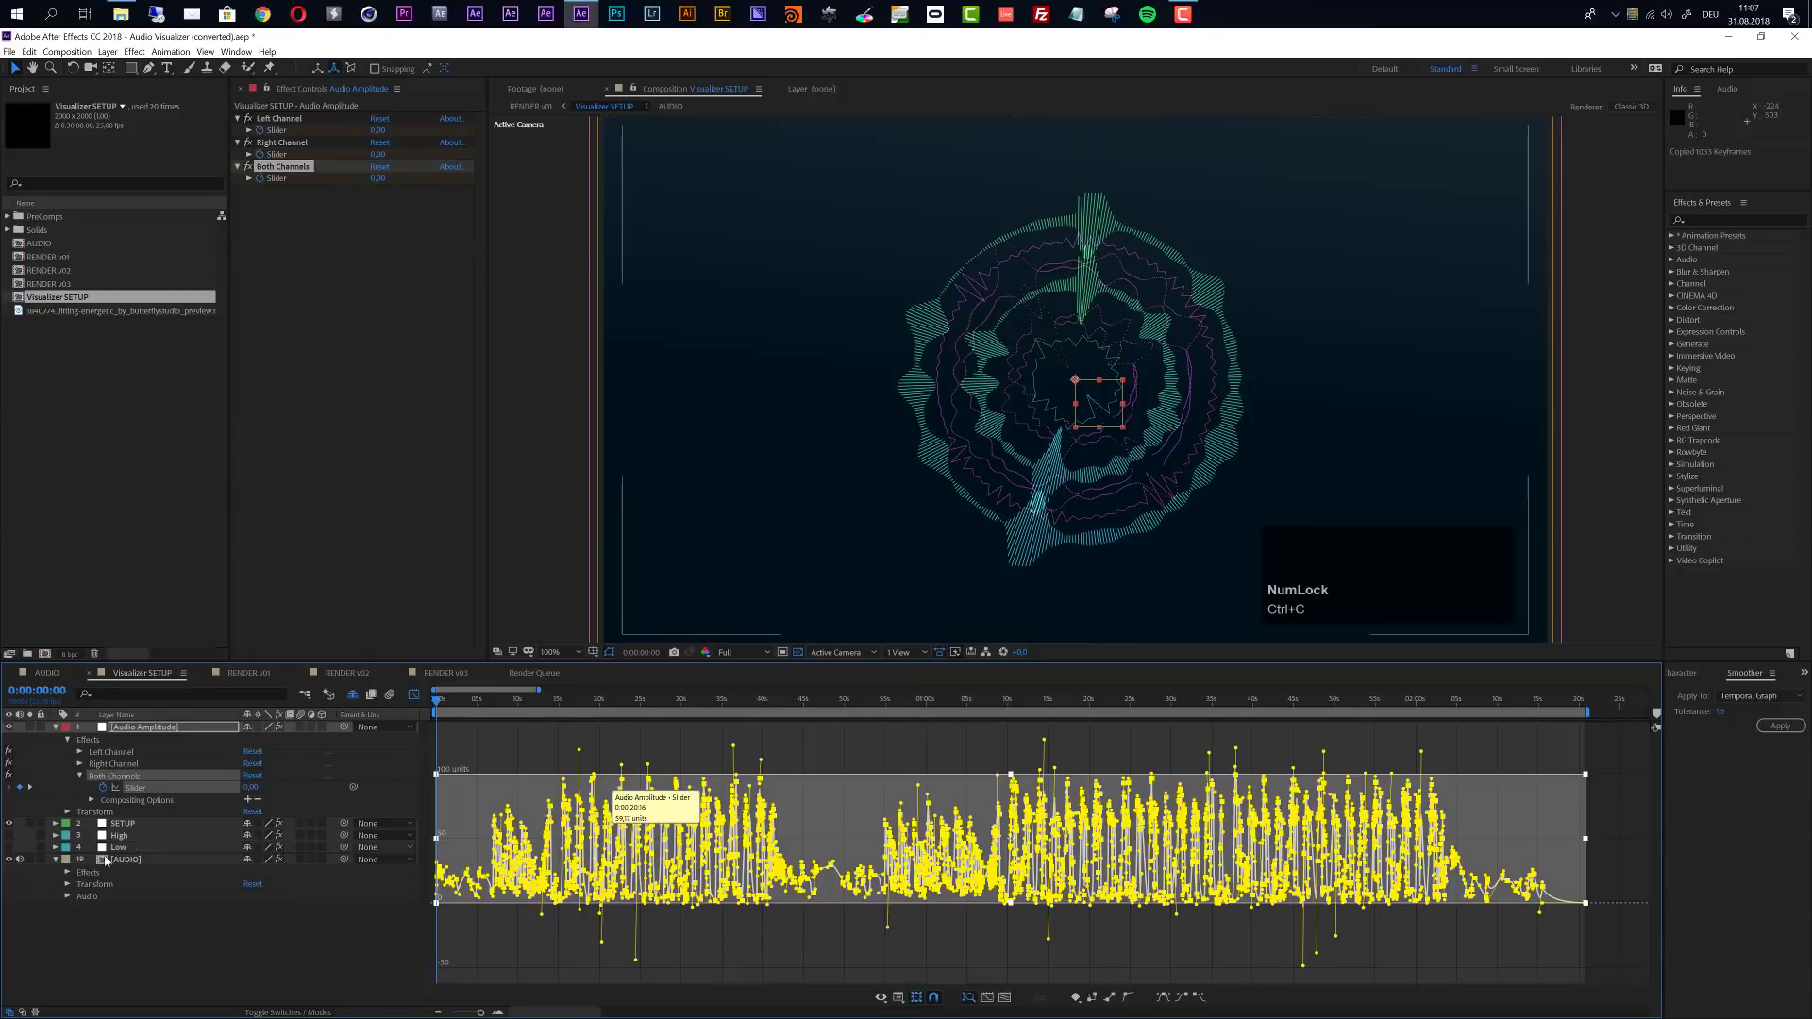
left_click(29, 52)
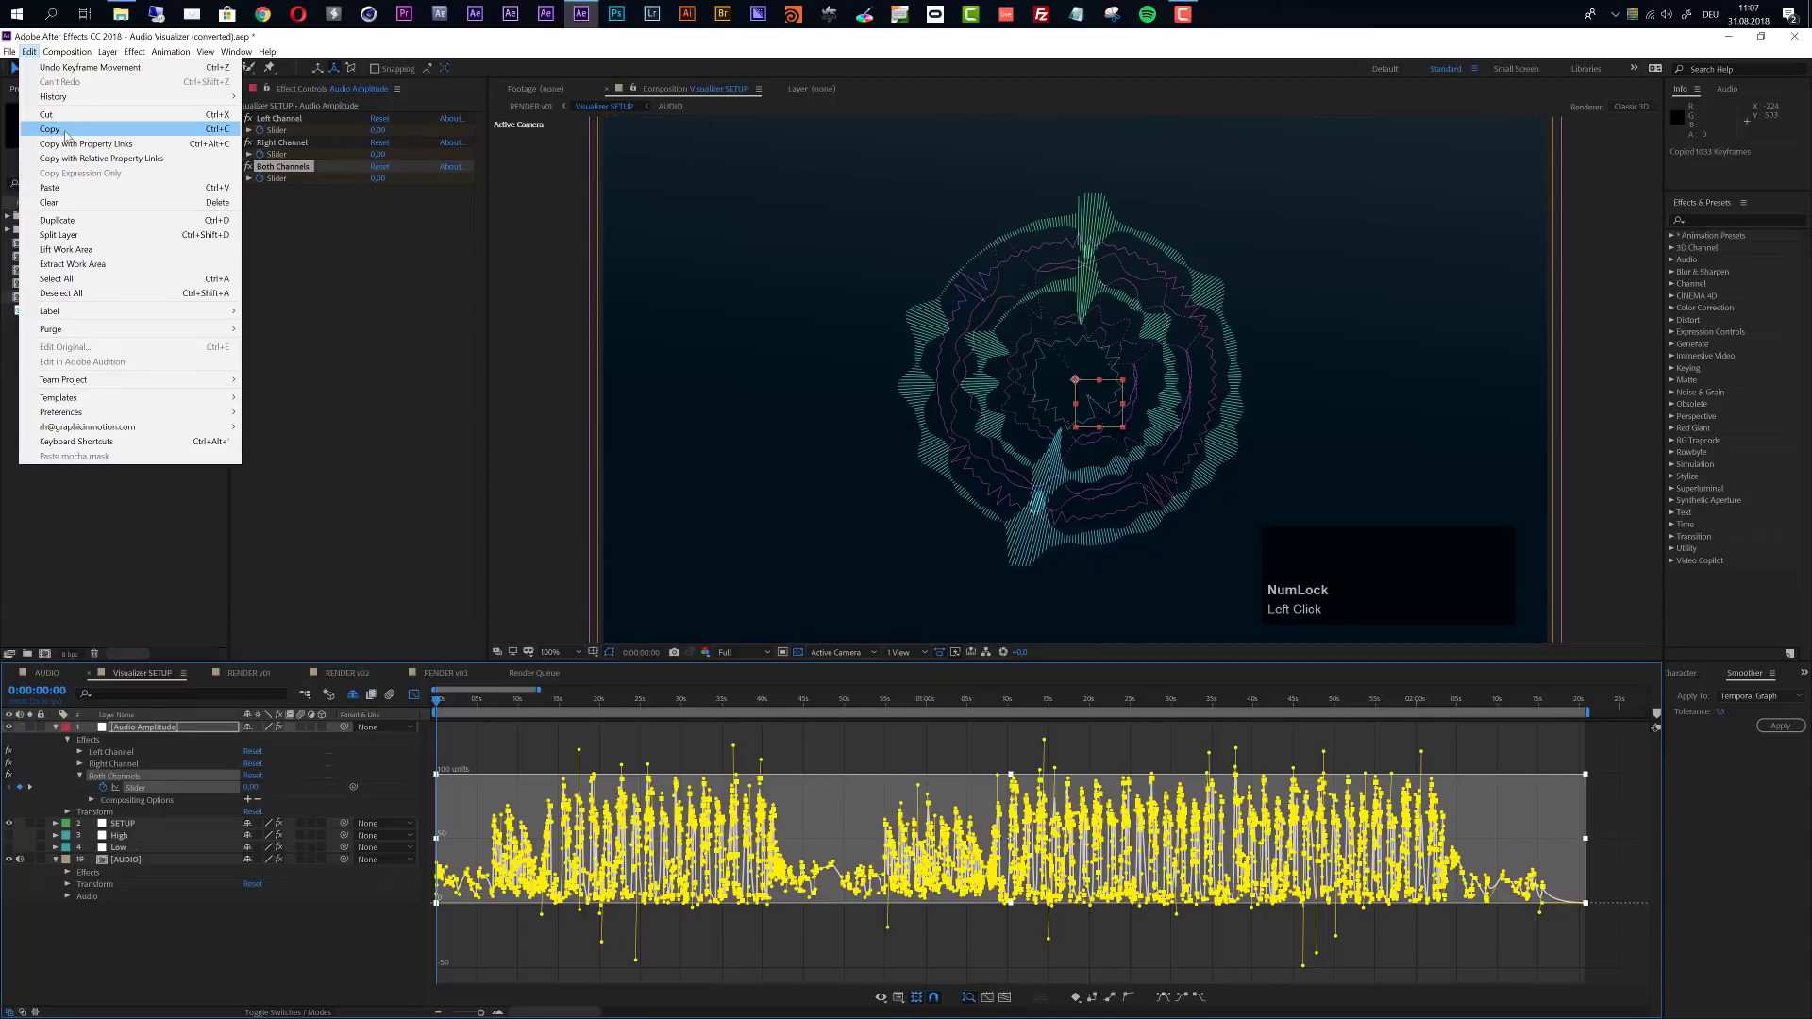
left_click(125, 883)
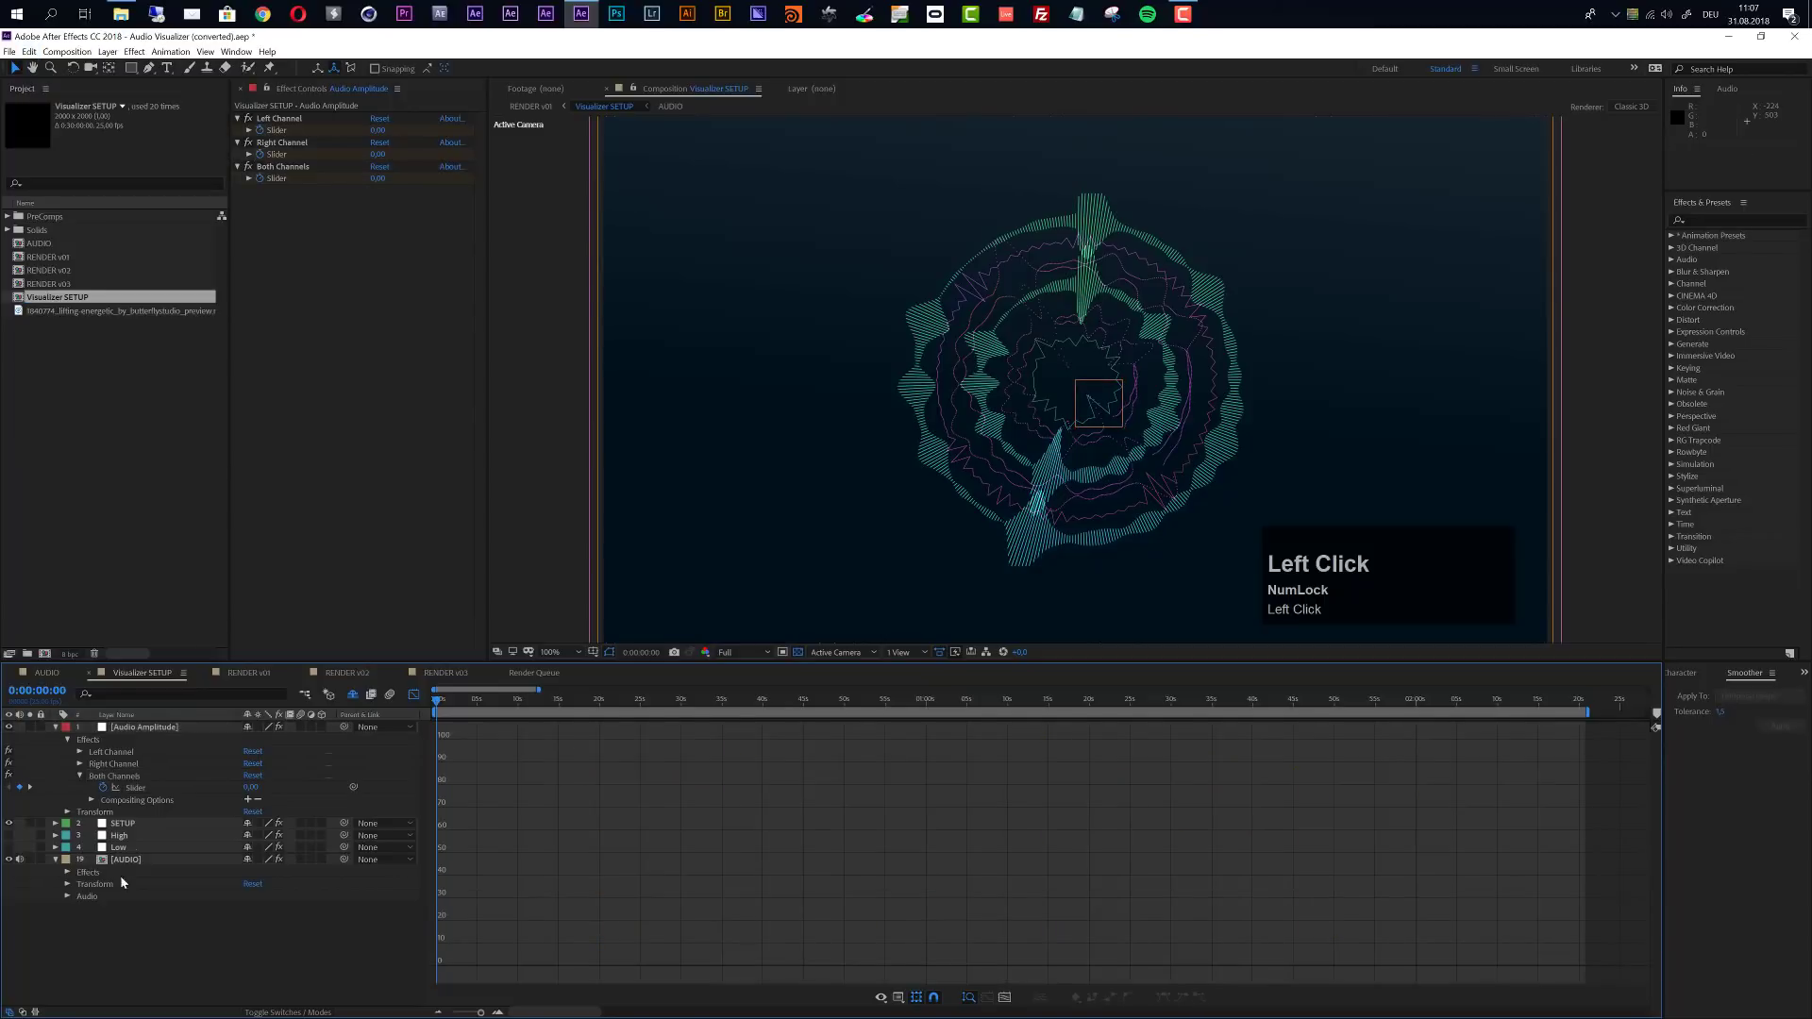
left_click(125, 848)
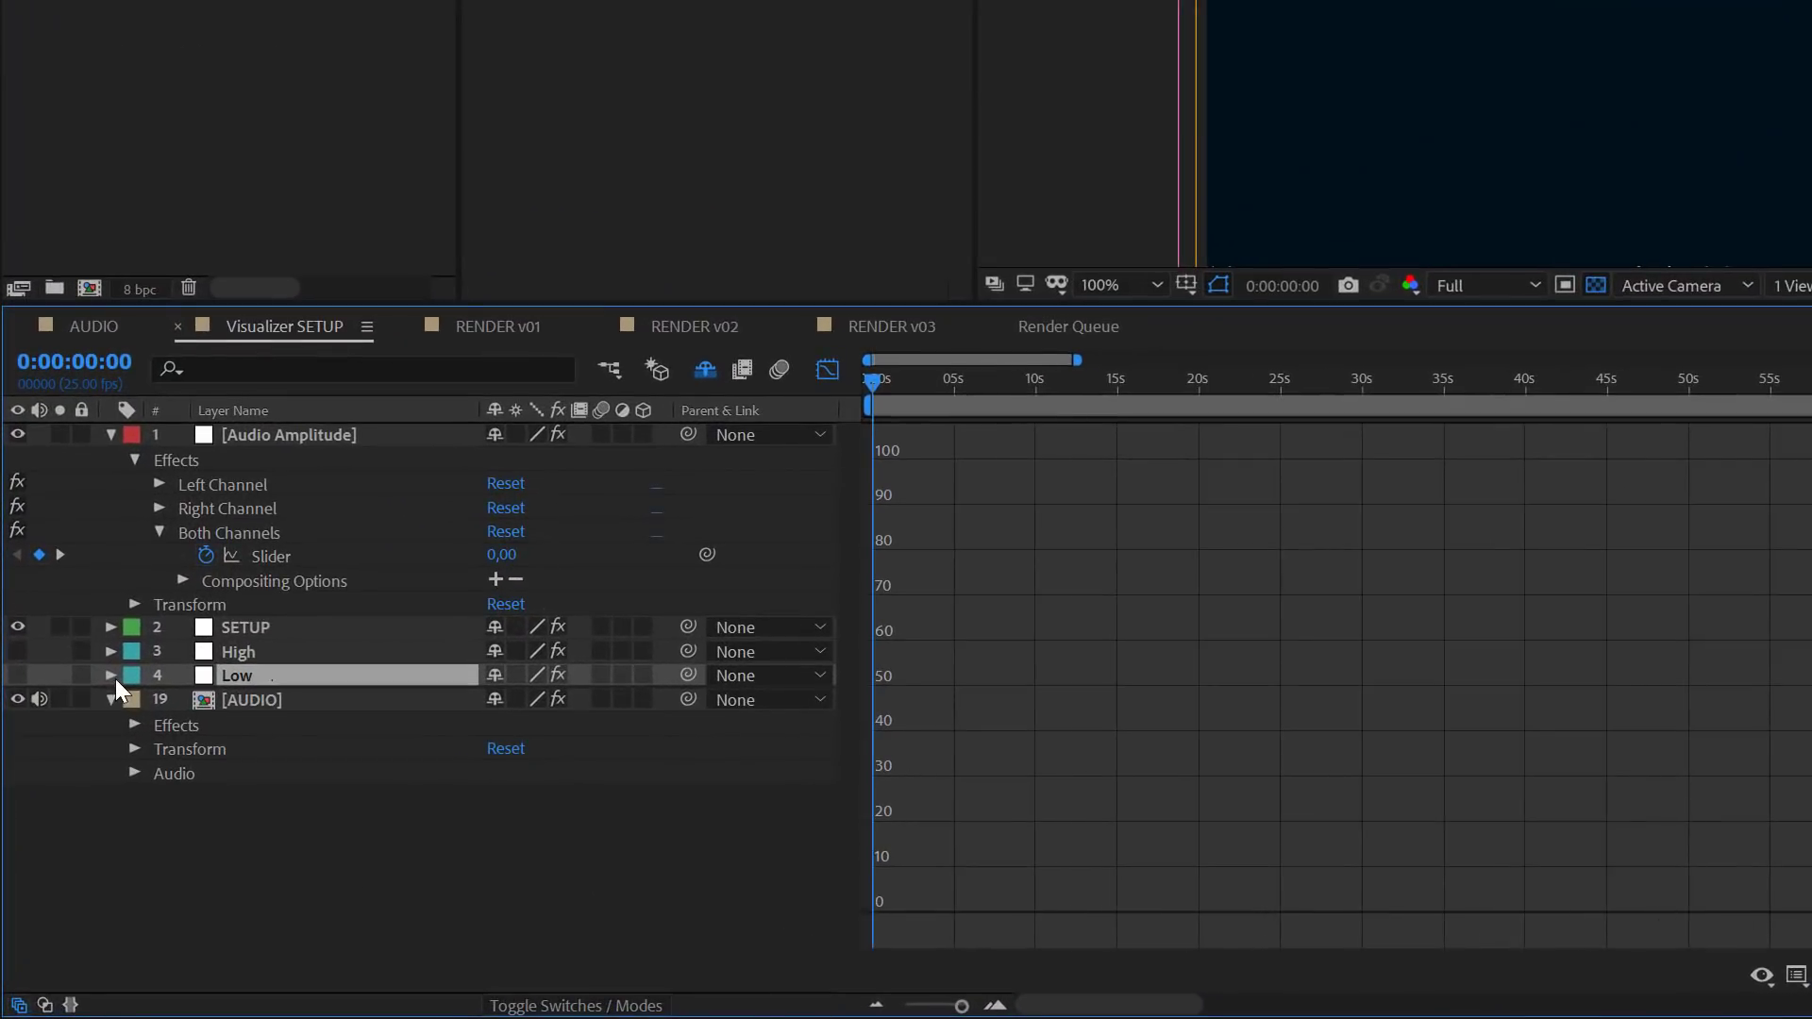
left_click(55, 848)
left_click(133, 700)
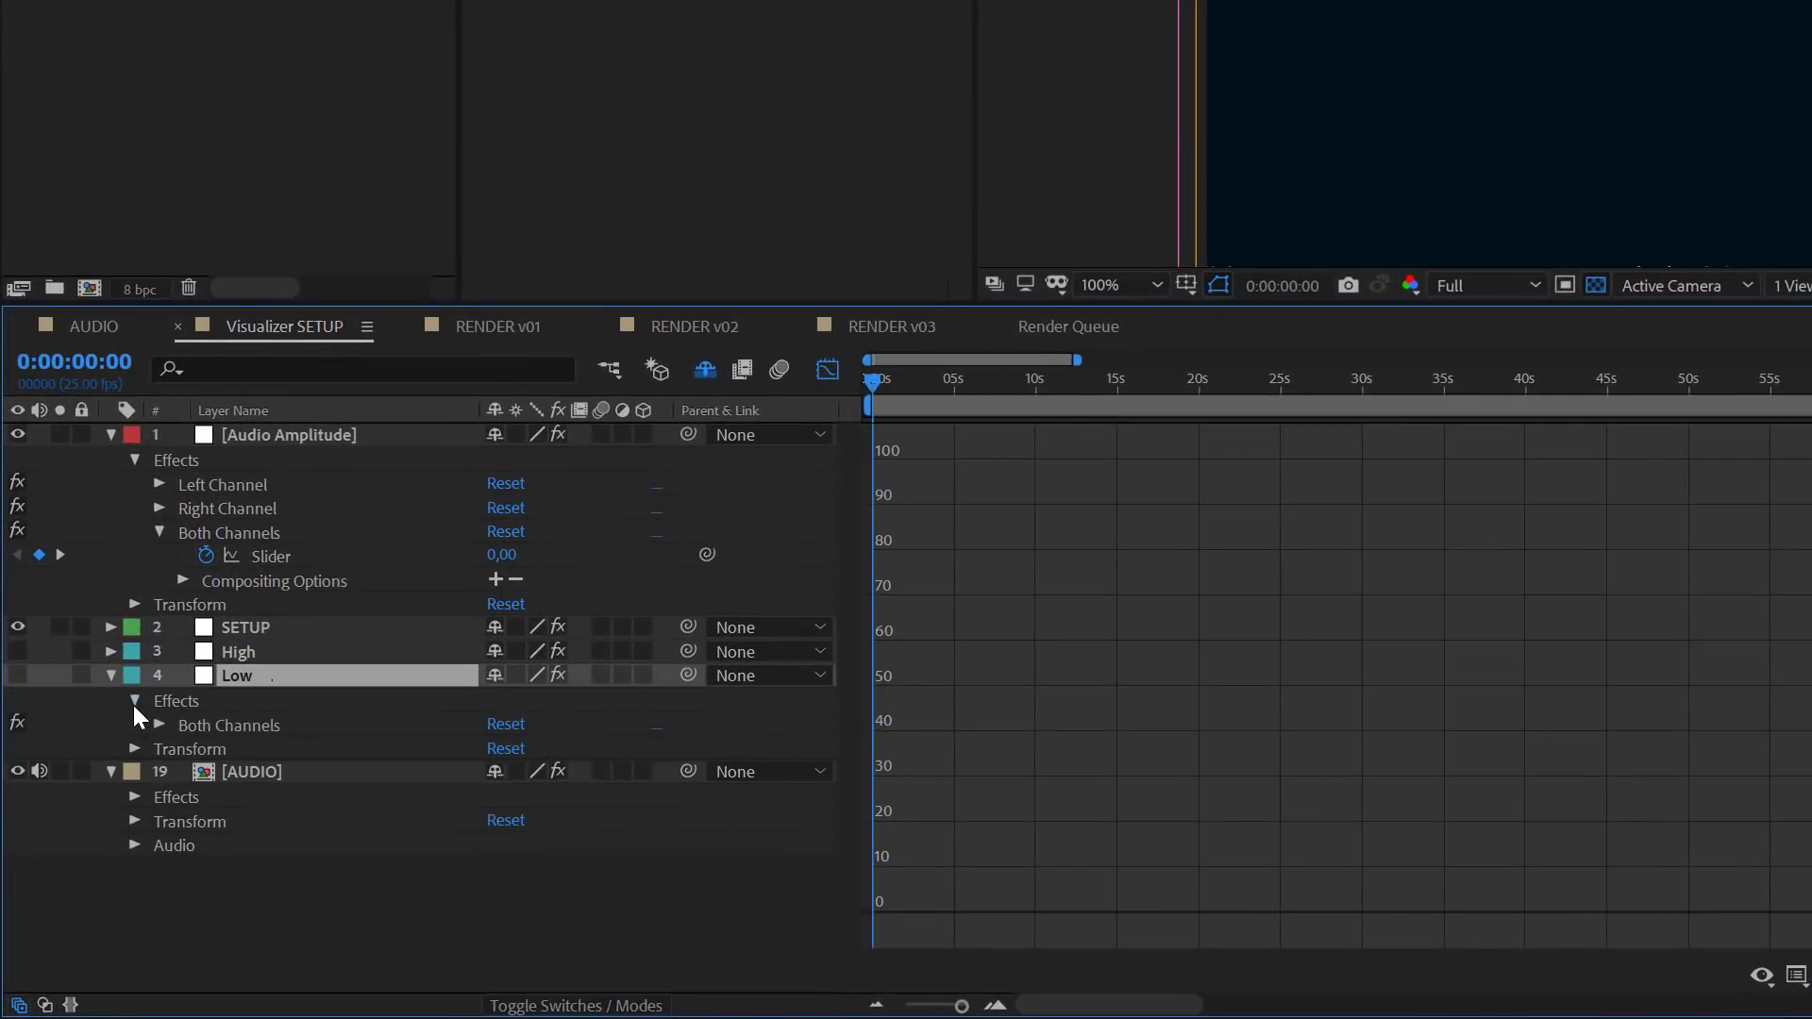
left_click(160, 725)
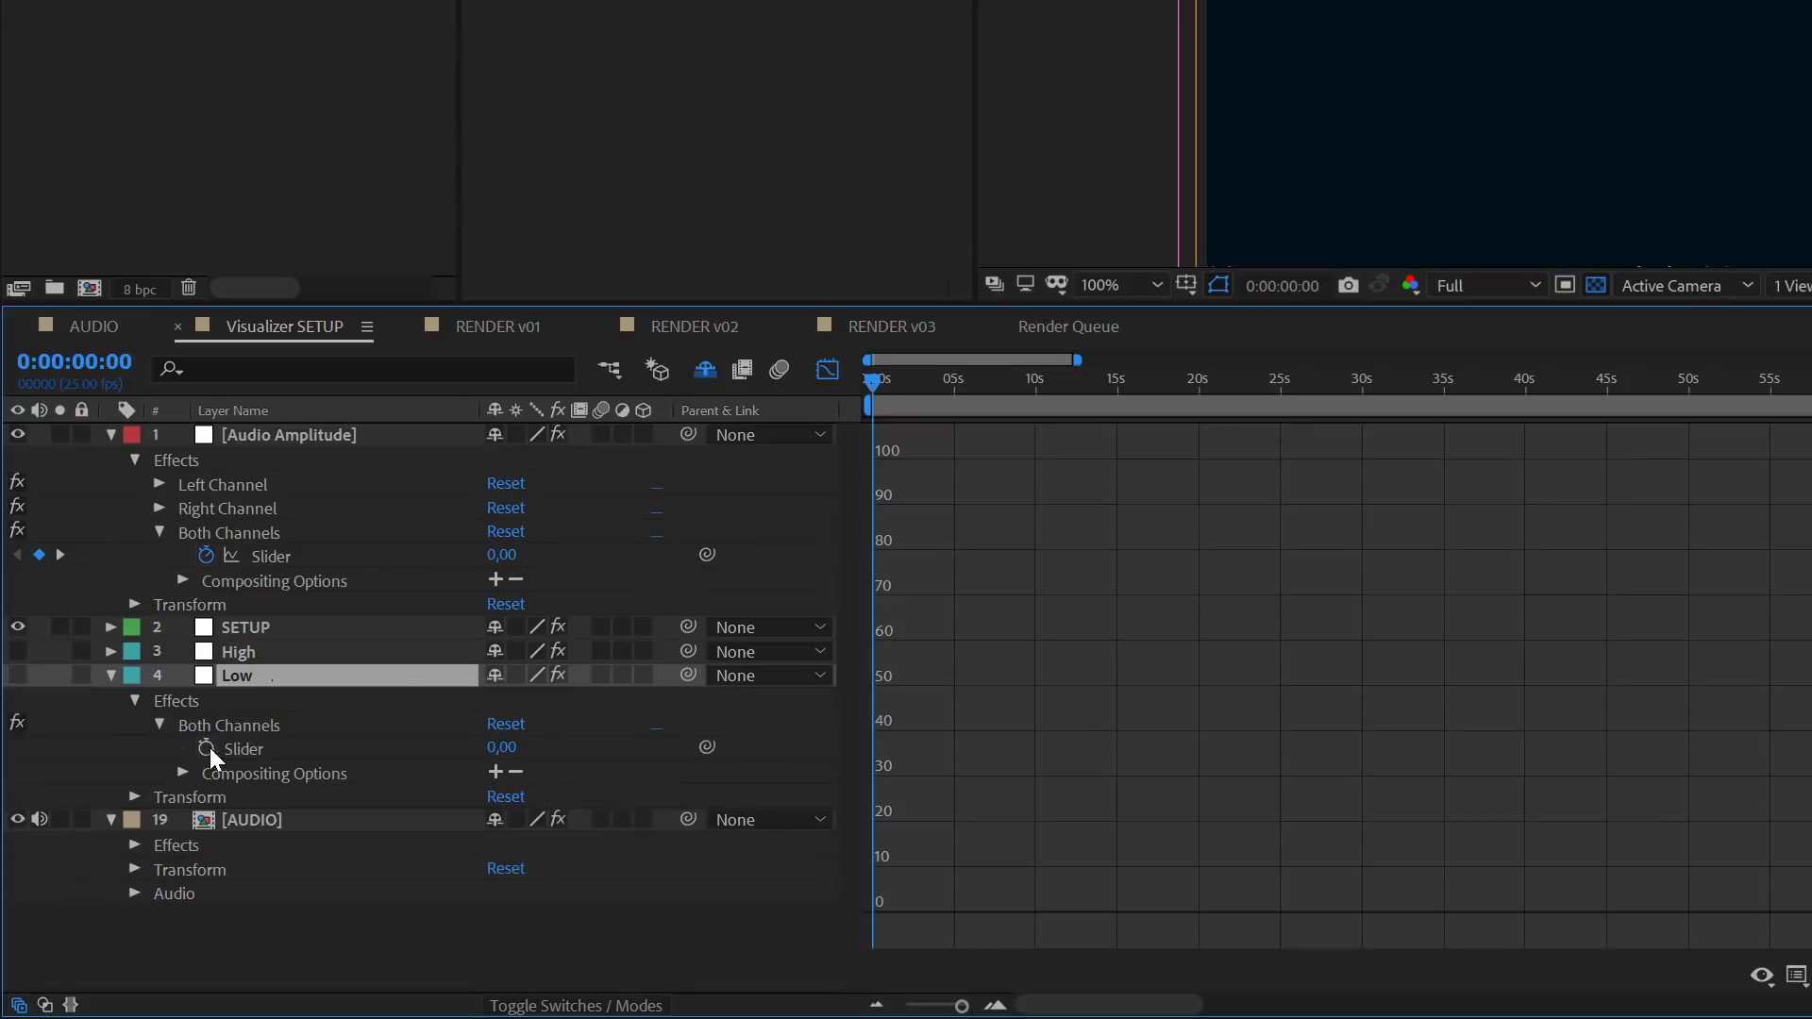
left_click(247, 751)
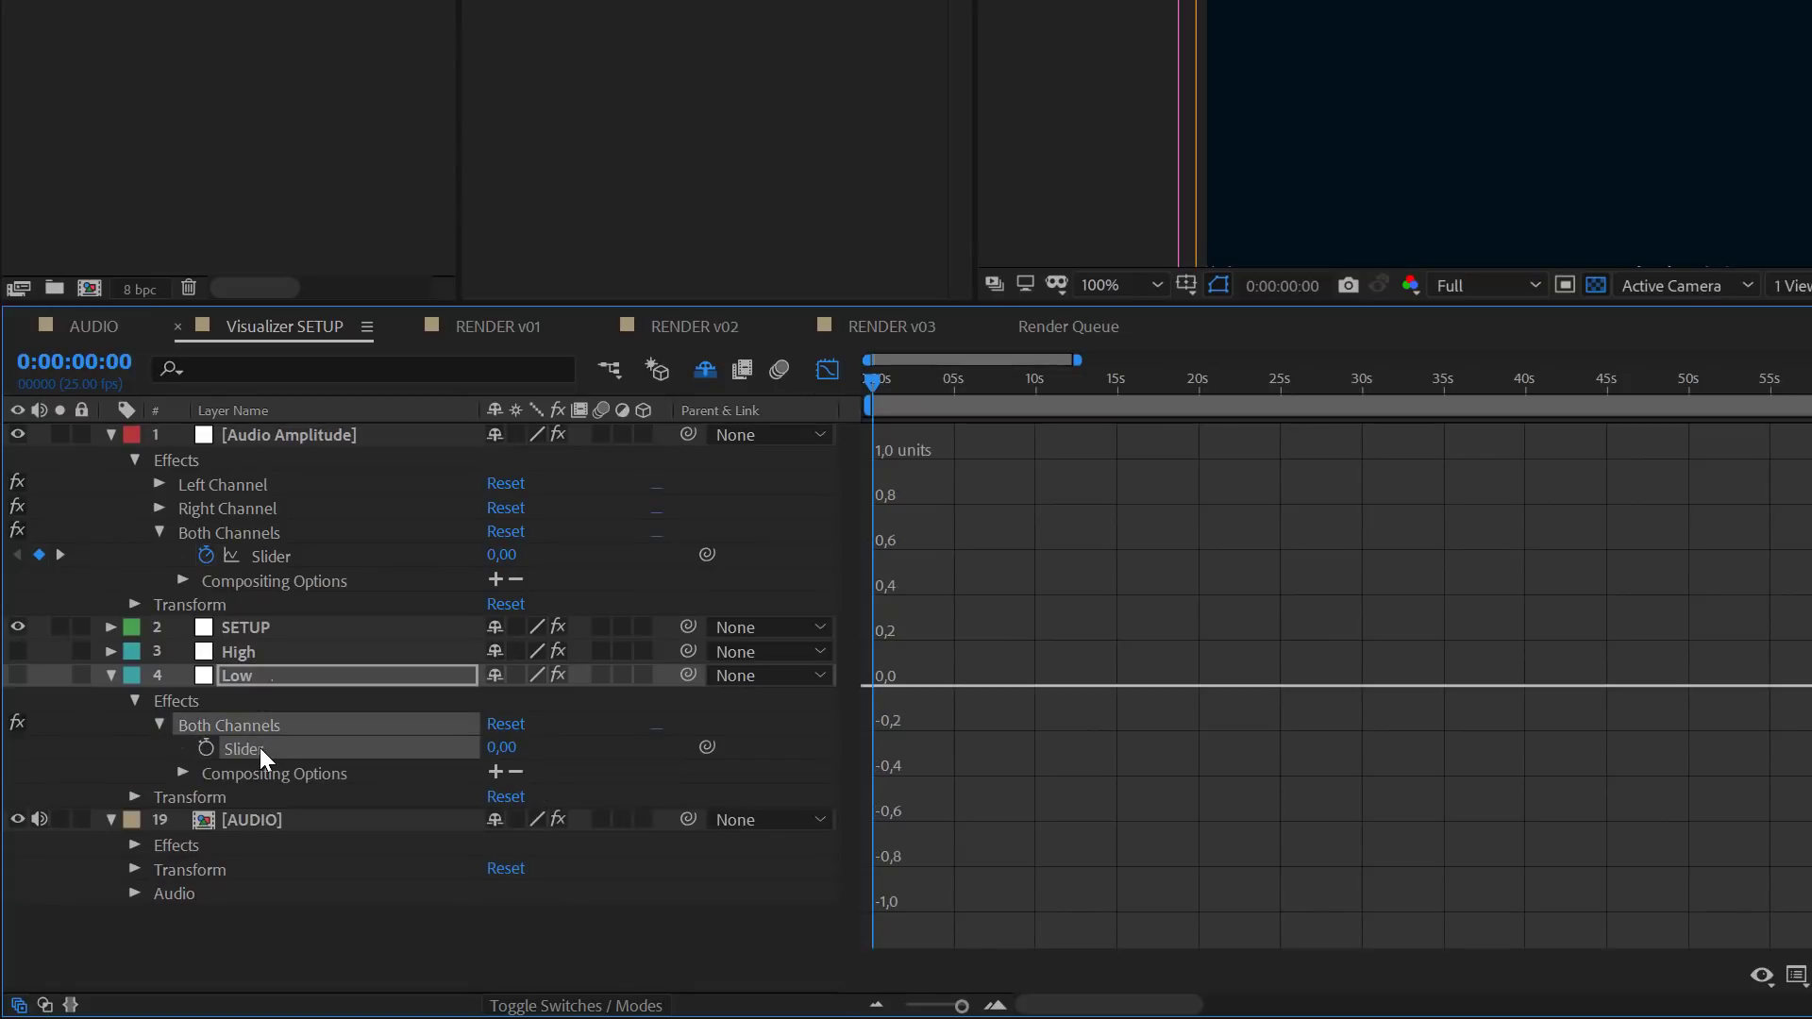
key("ctrl+v")
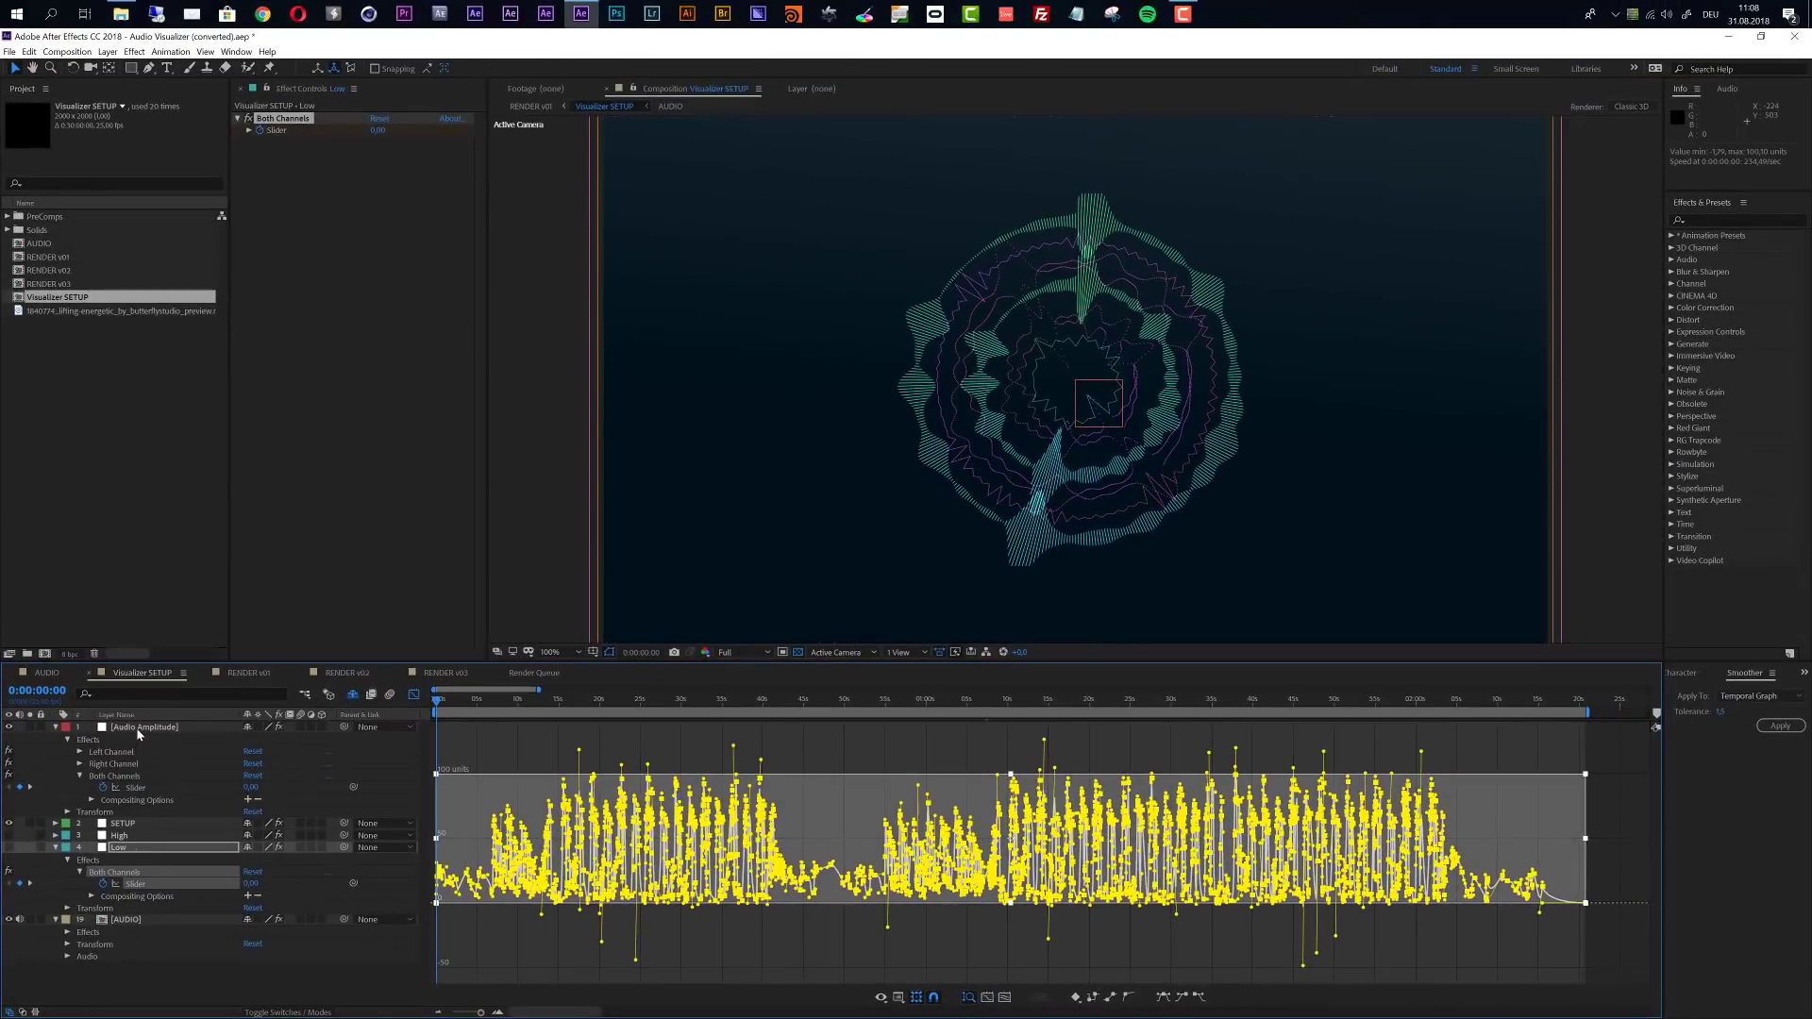
left_click(138, 728)
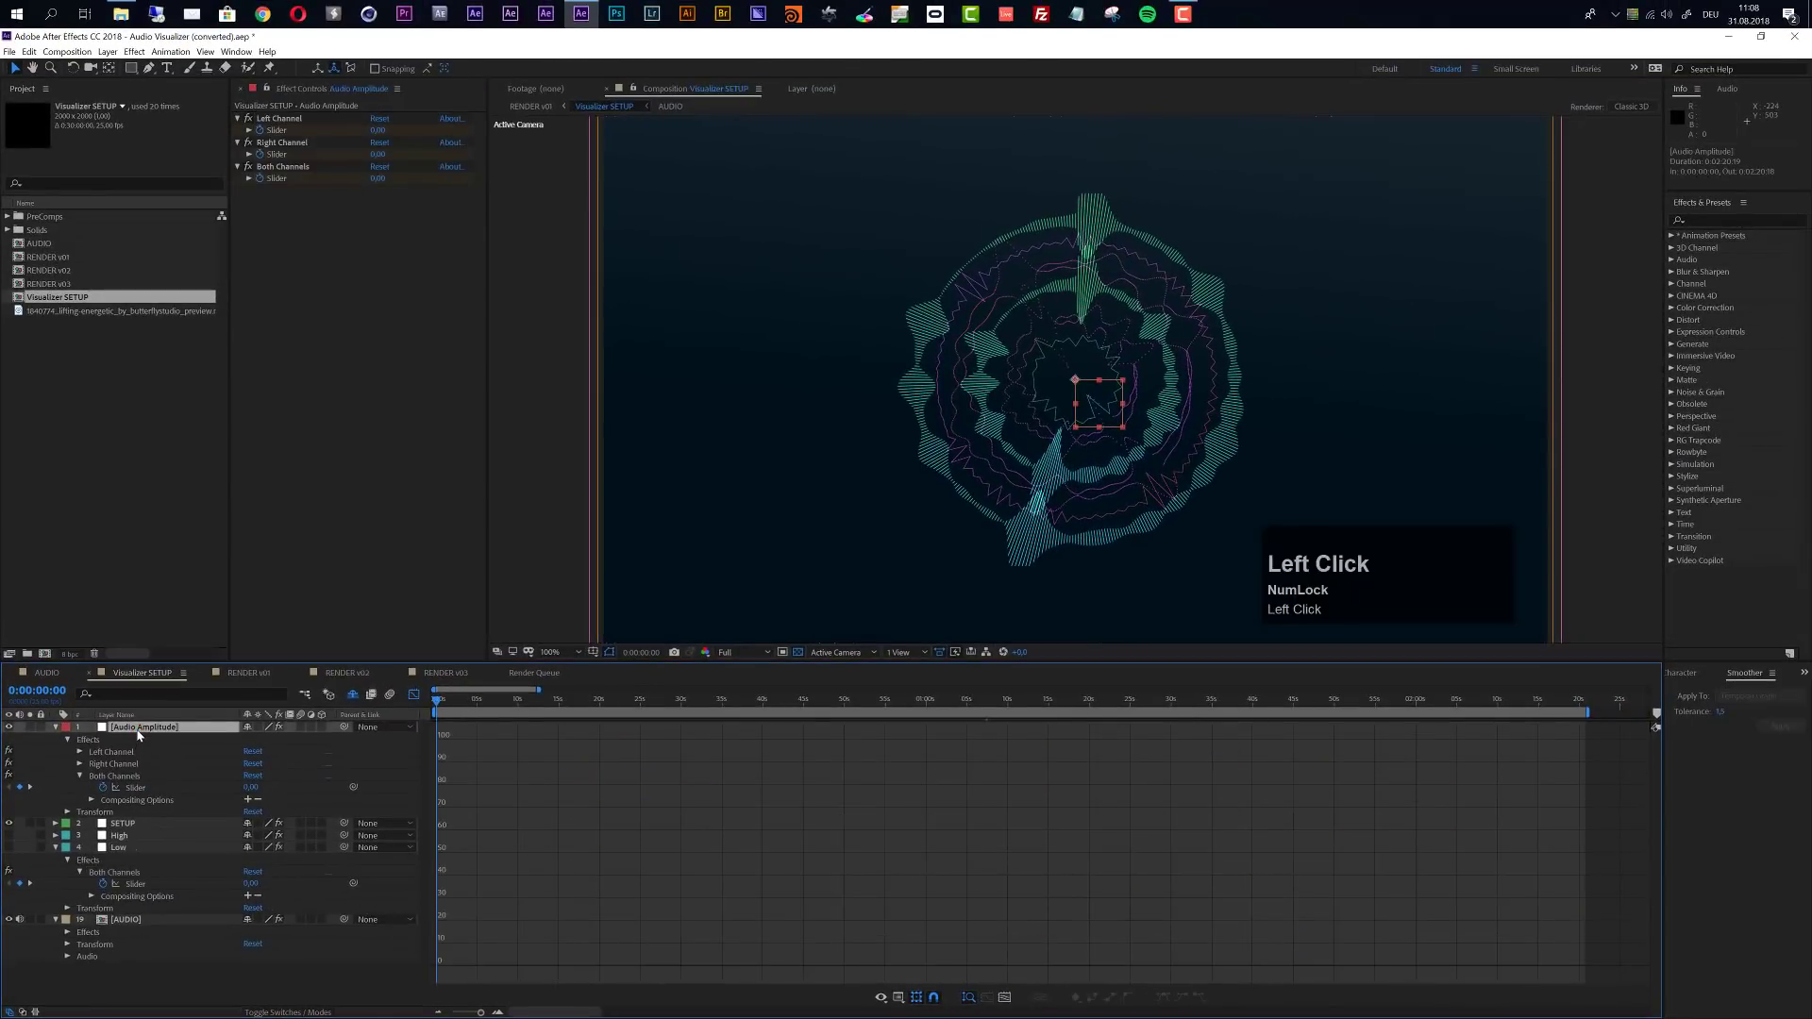
key("Delete")
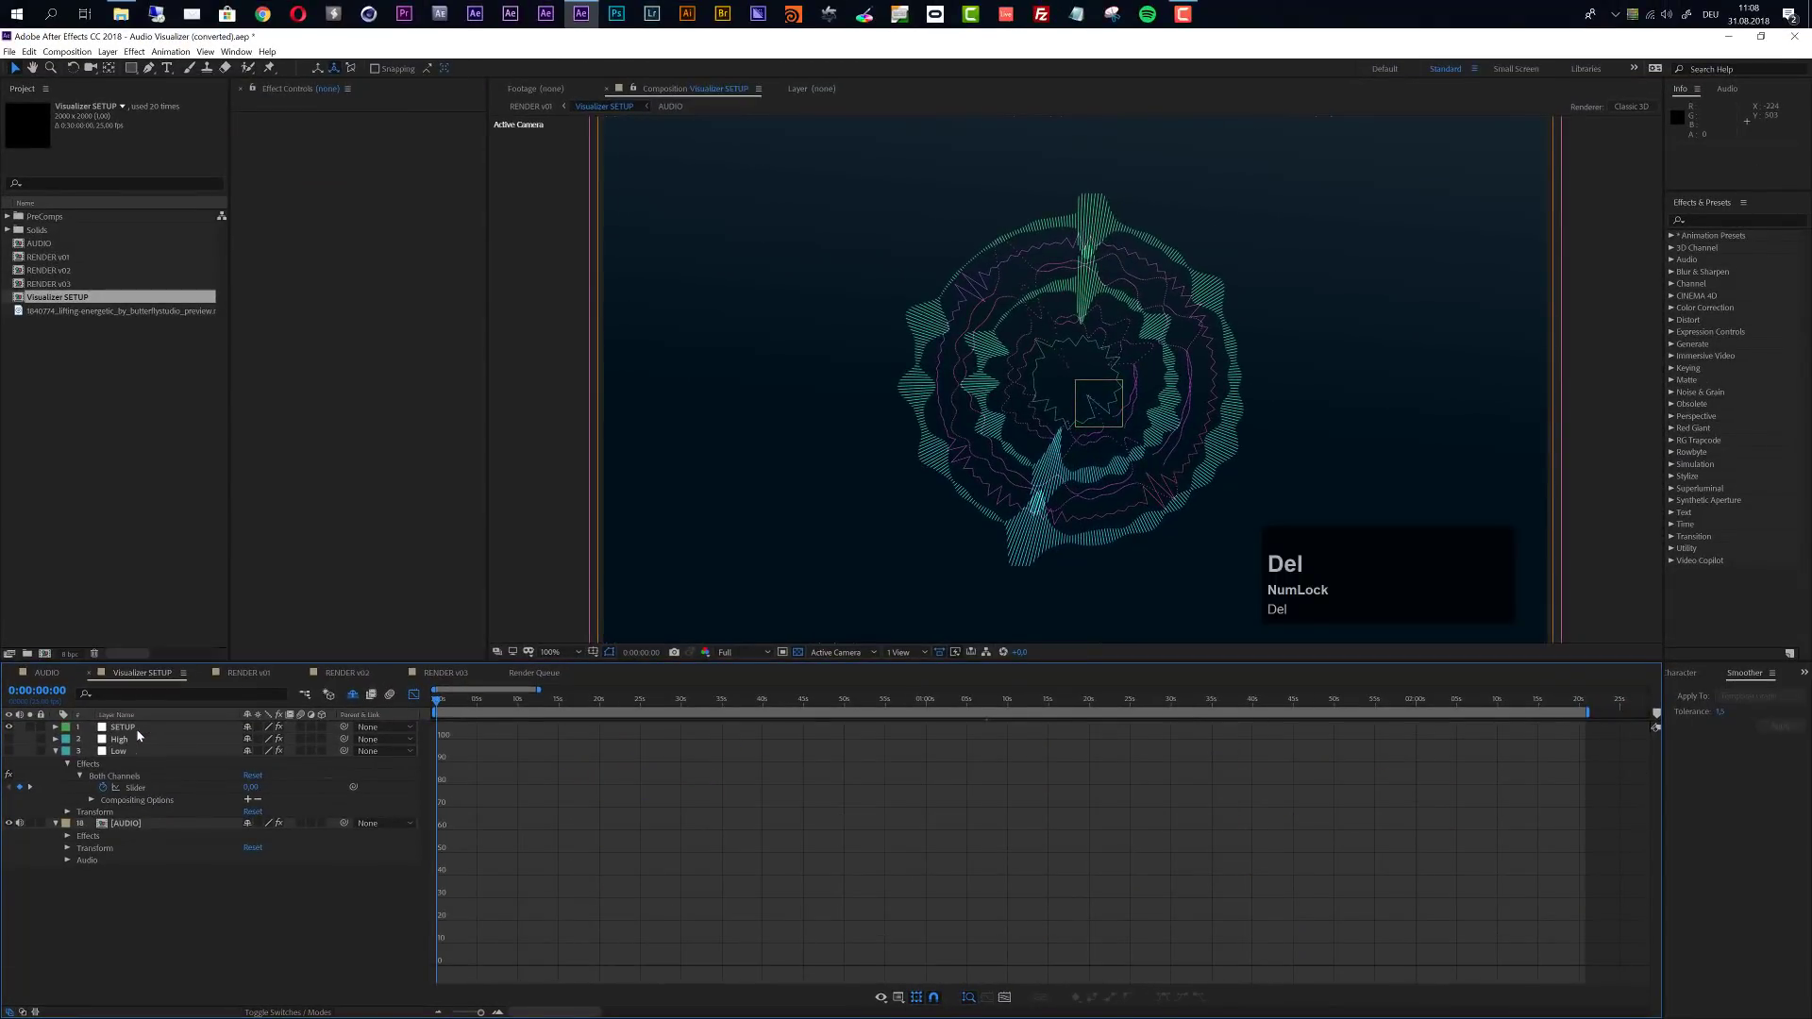
- Leave the Graph Editor and set the AUDIO layer's High-Low Pass effect to High Pass with a cutoff frequency of 4000
left_click(151, 825)
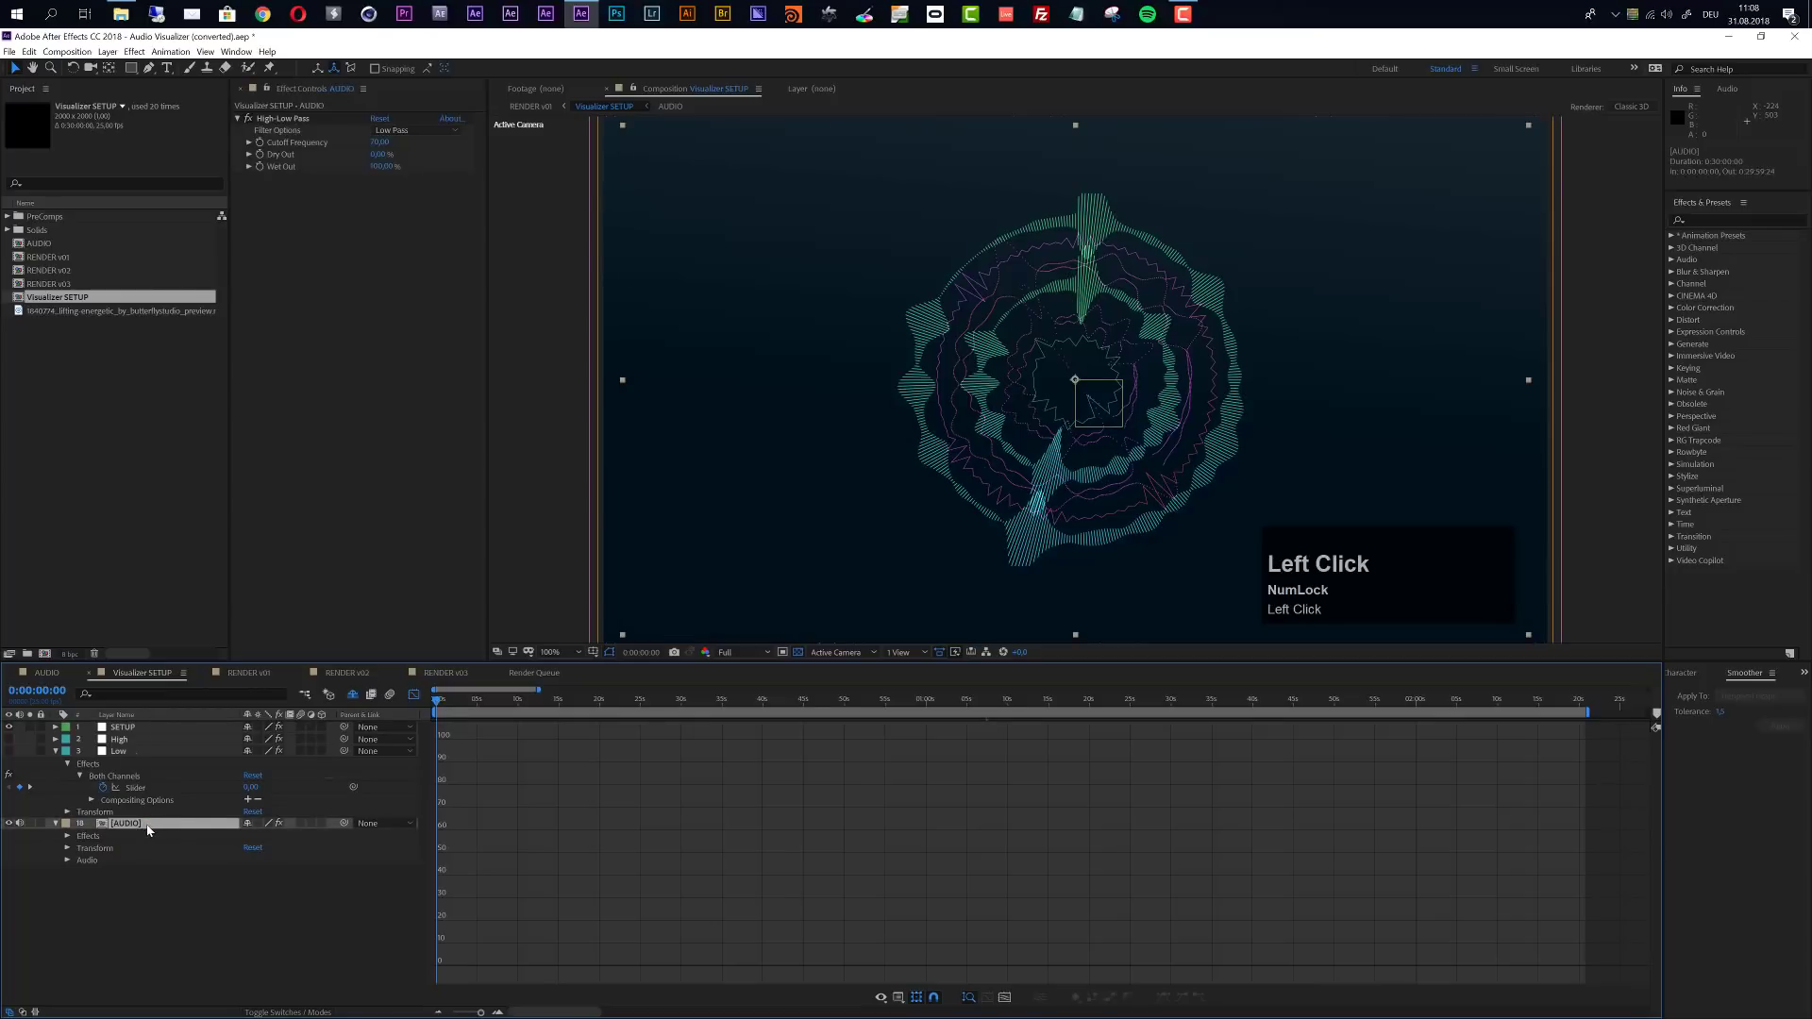
left_click(411, 693)
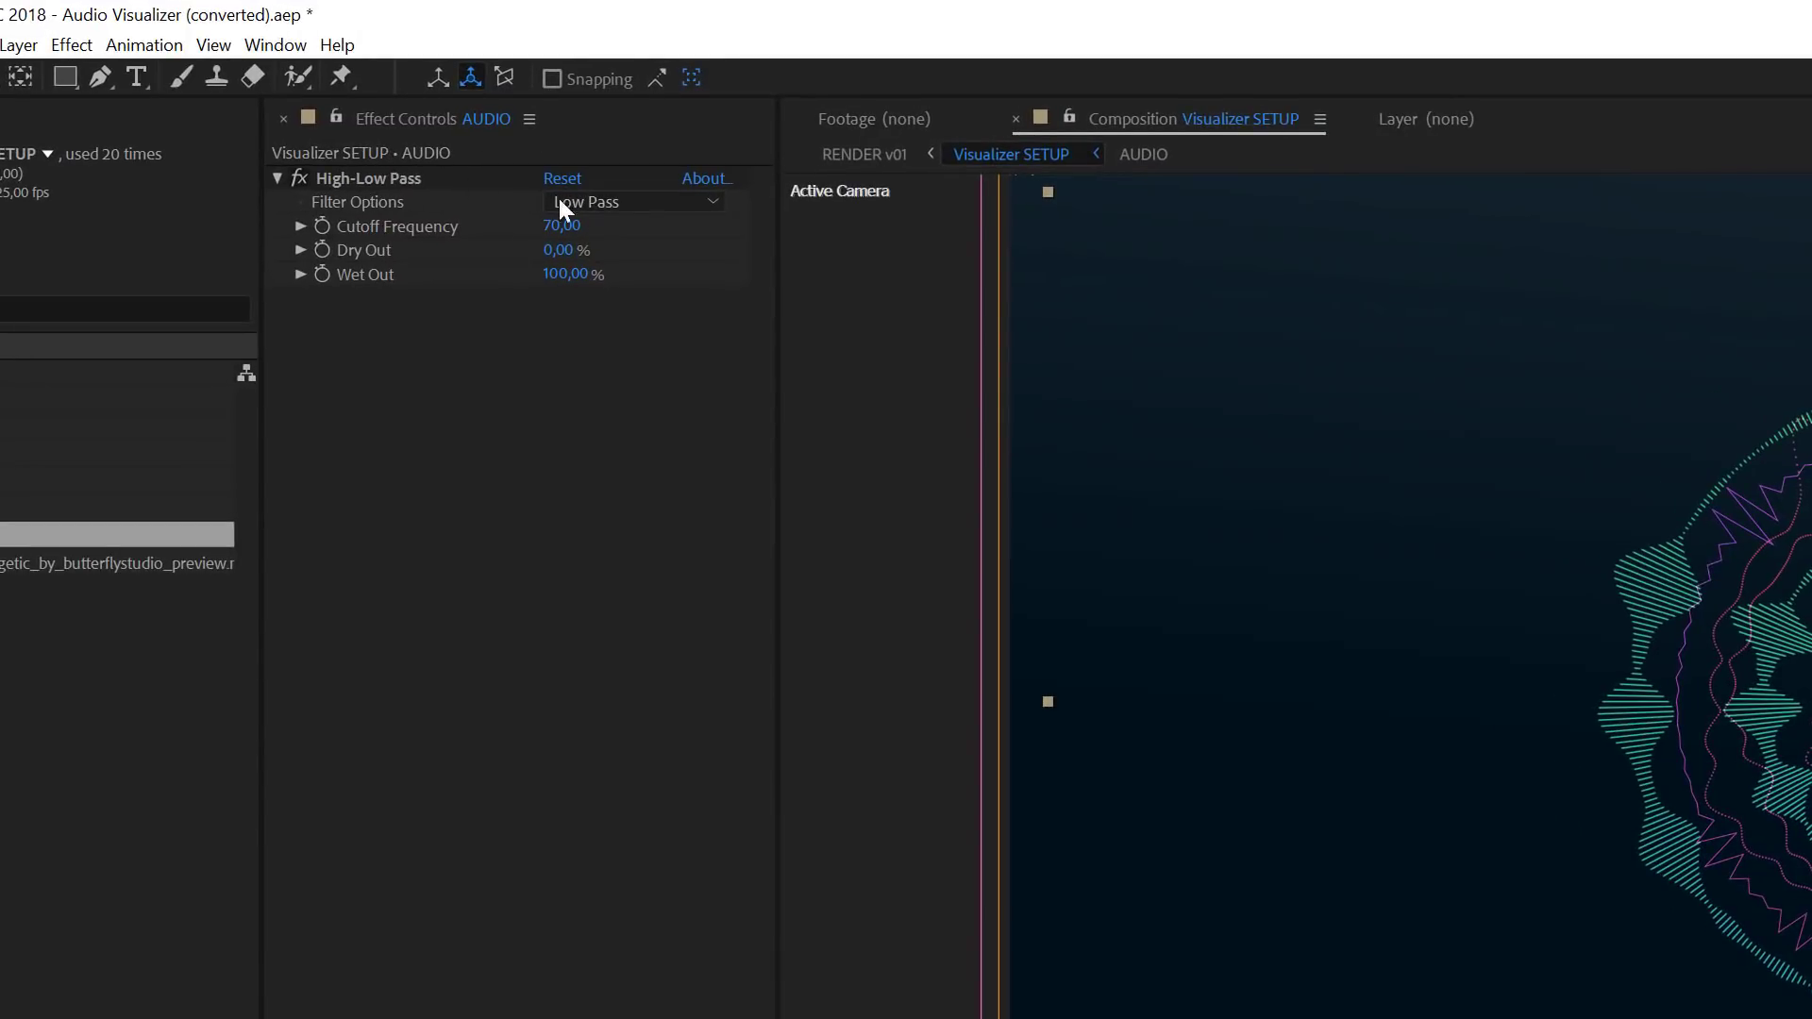
left_click(632, 196)
left_click(641, 233)
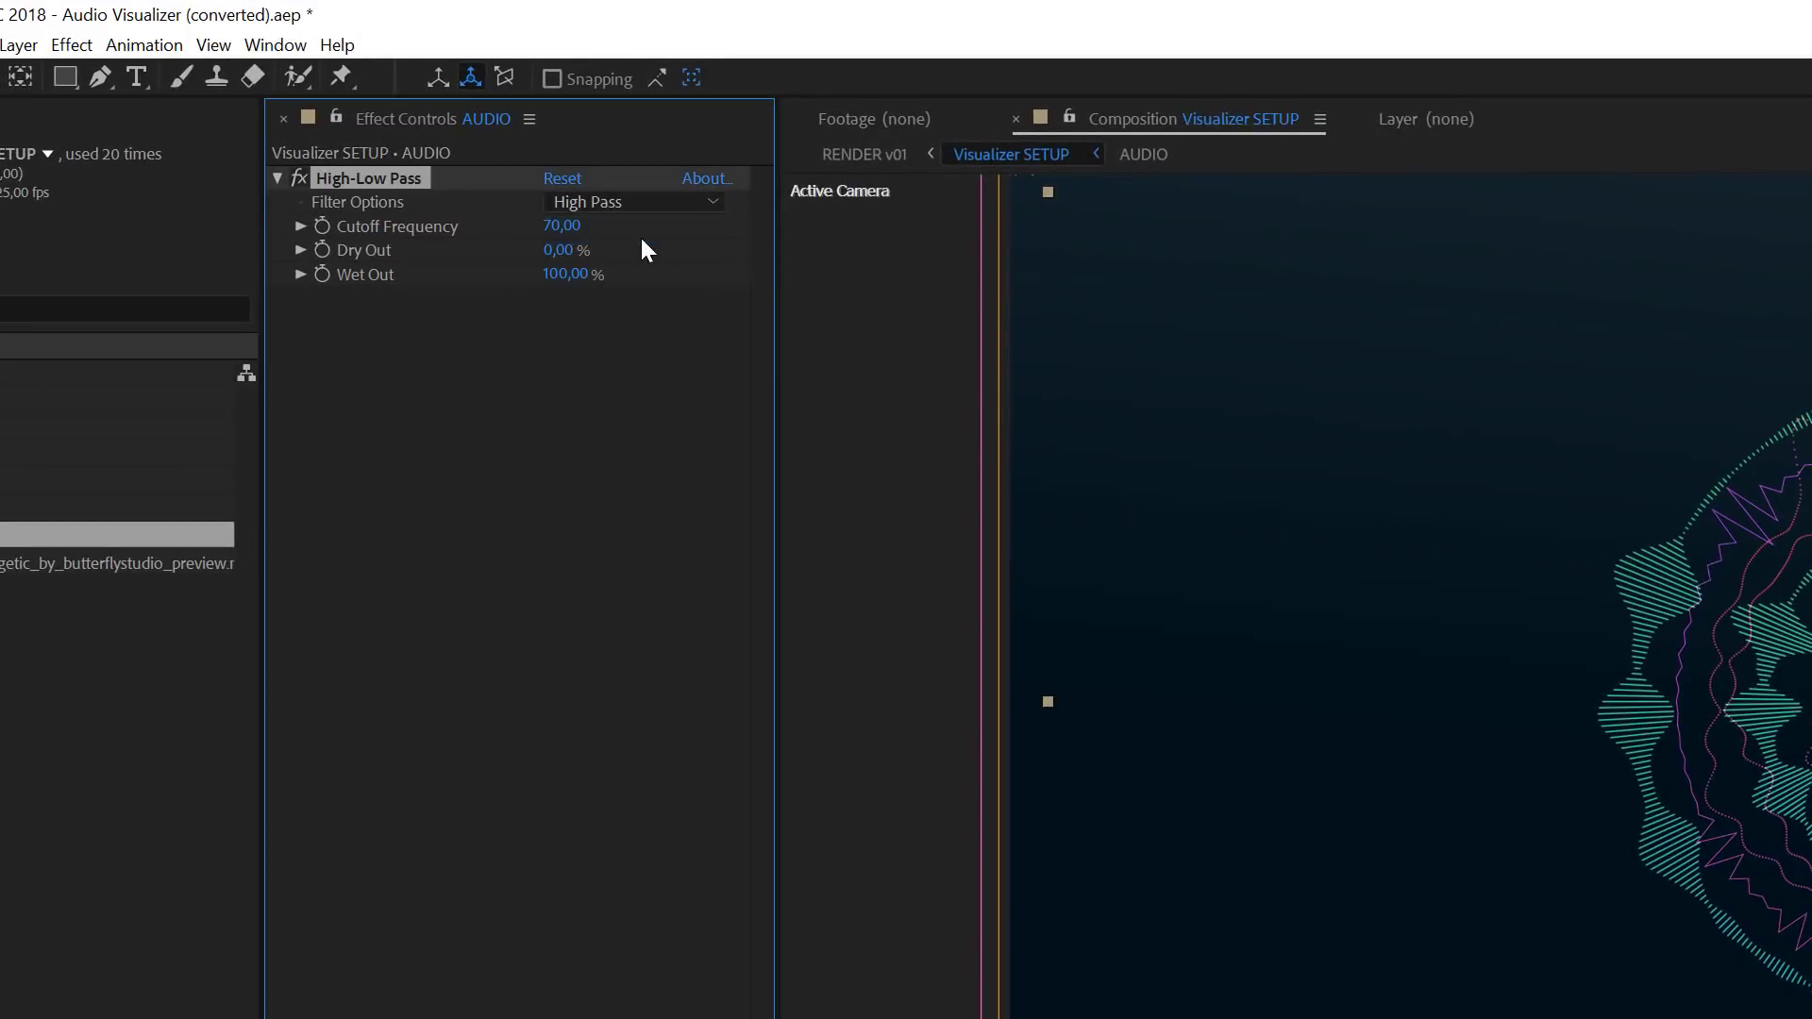
left_click(566, 227)
type("4000")
left_click(700, 454)
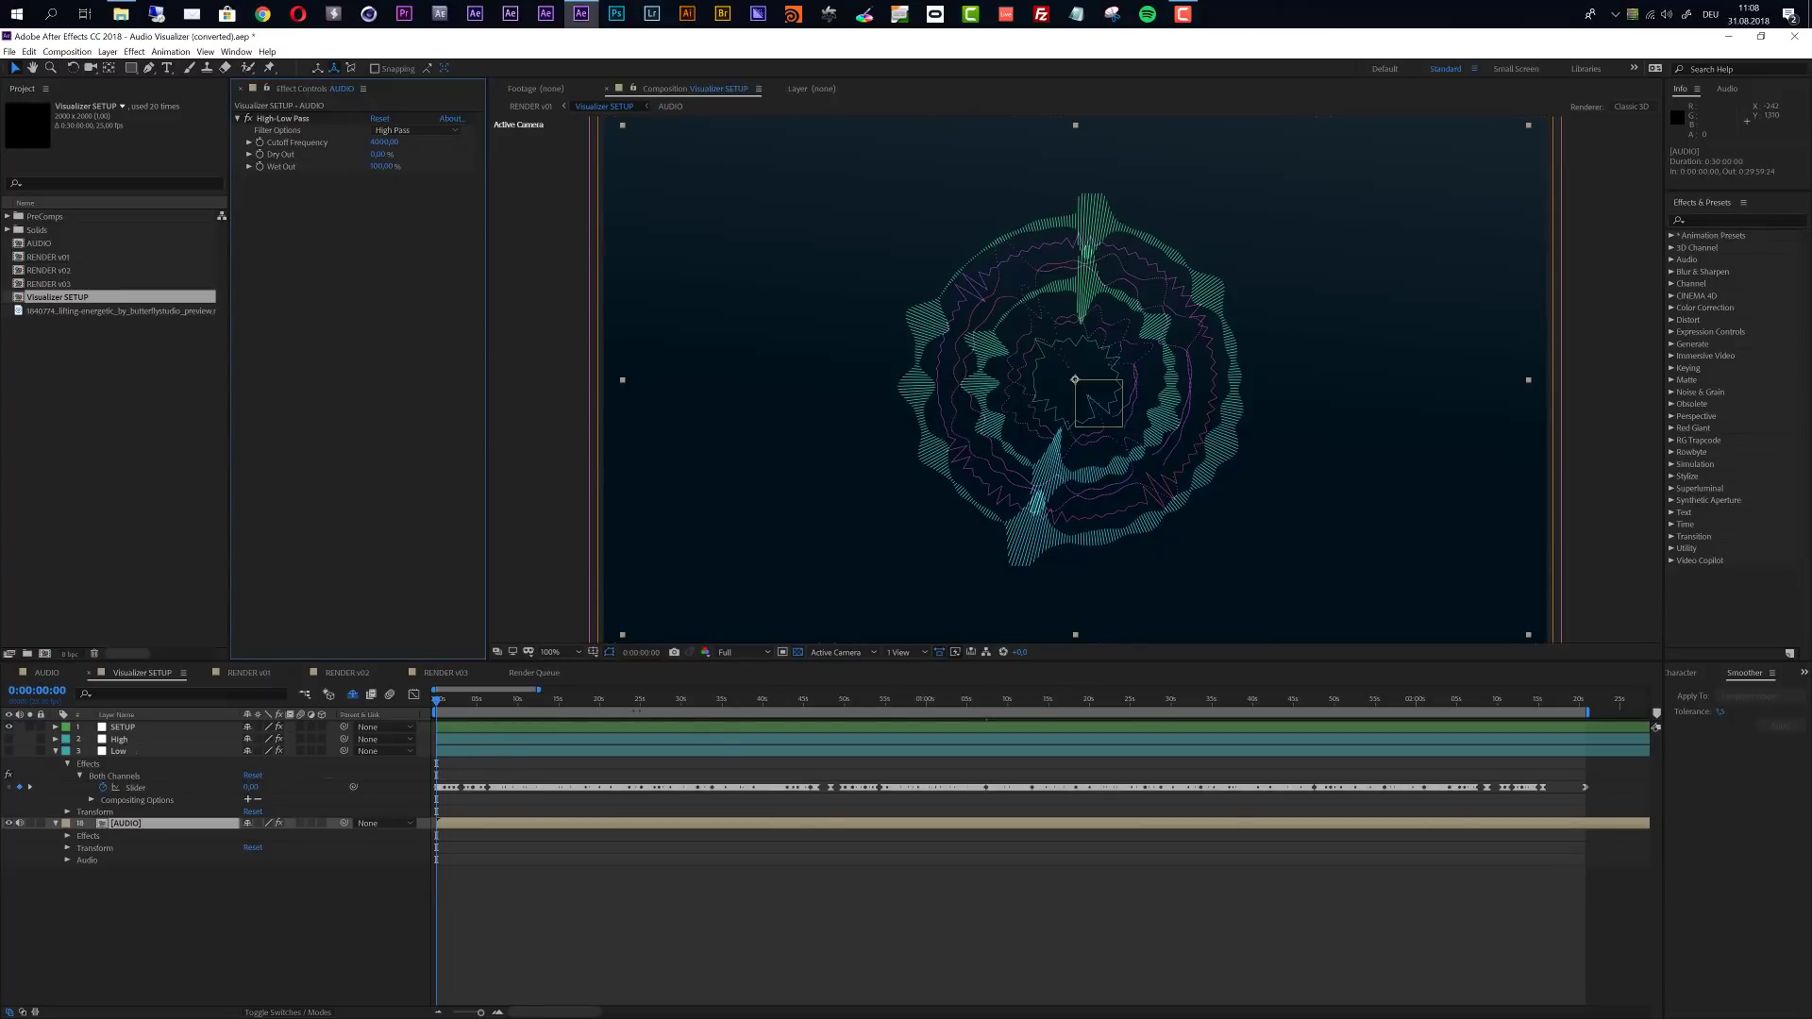
- Convert the high-pass filtered audio of the AUDIO layer to keyframes
left_click(151, 832)
left_click(171, 50)
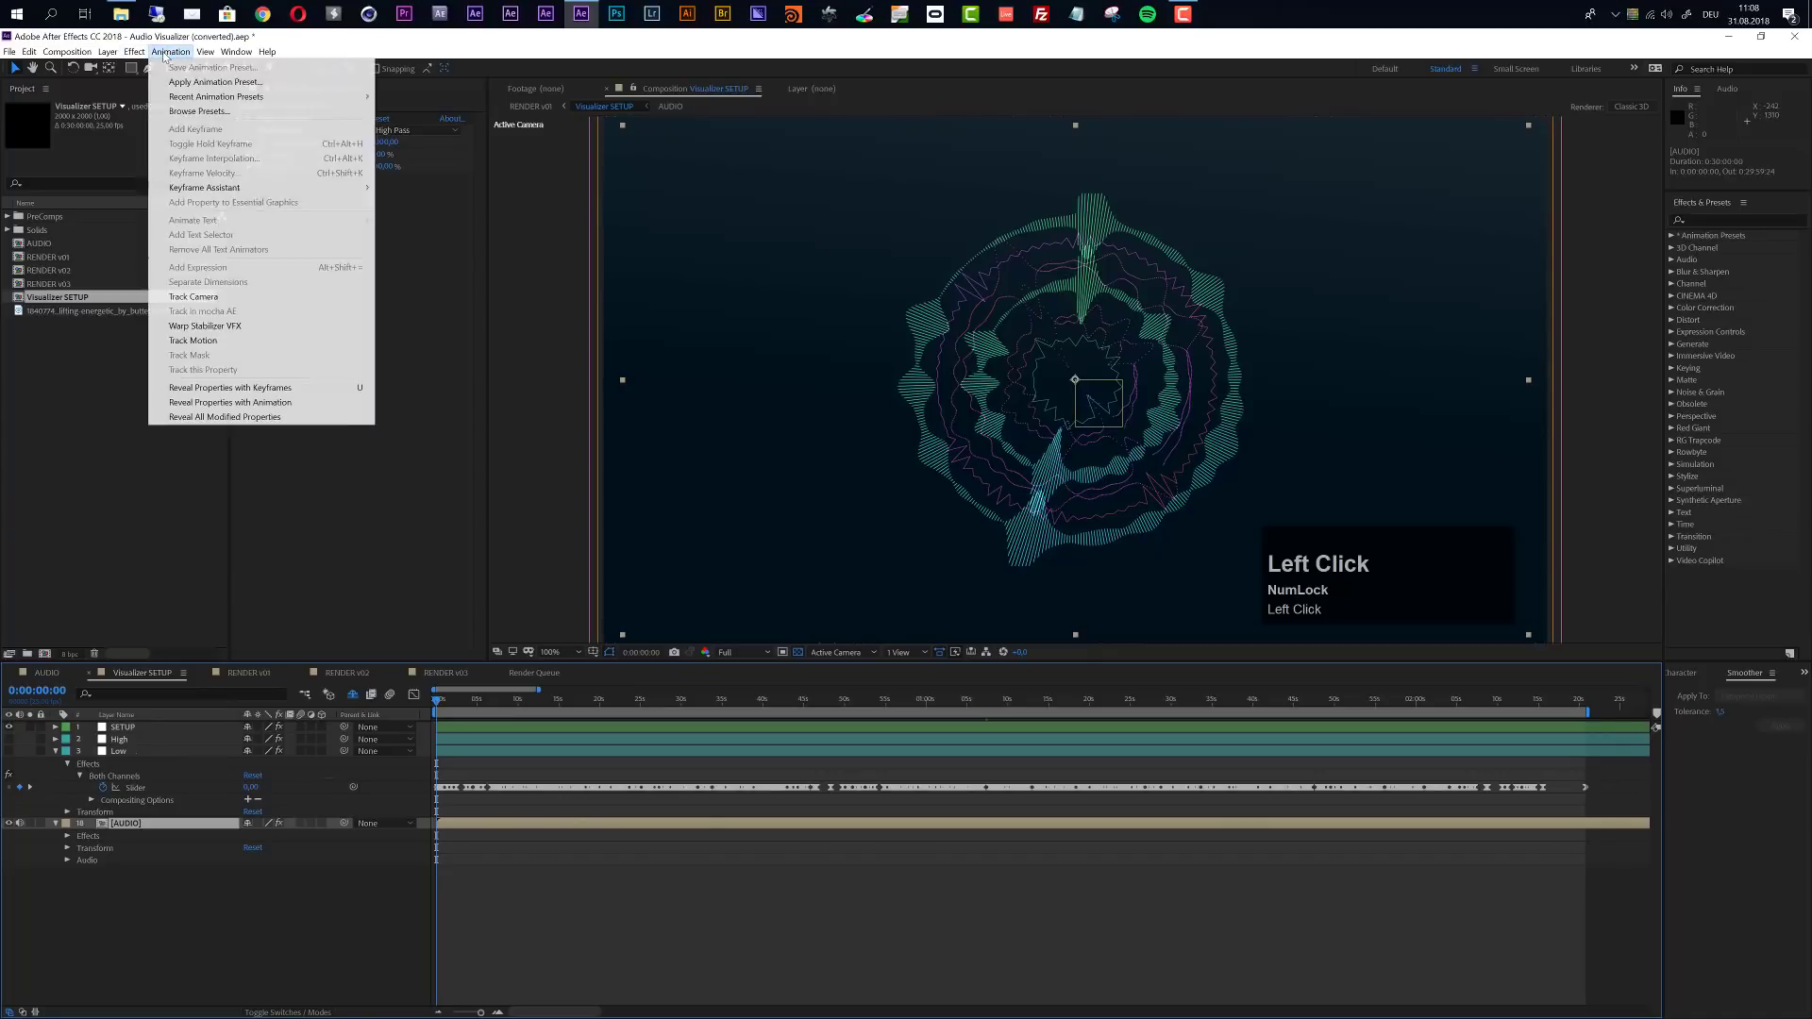
mouse_move(222, 189)
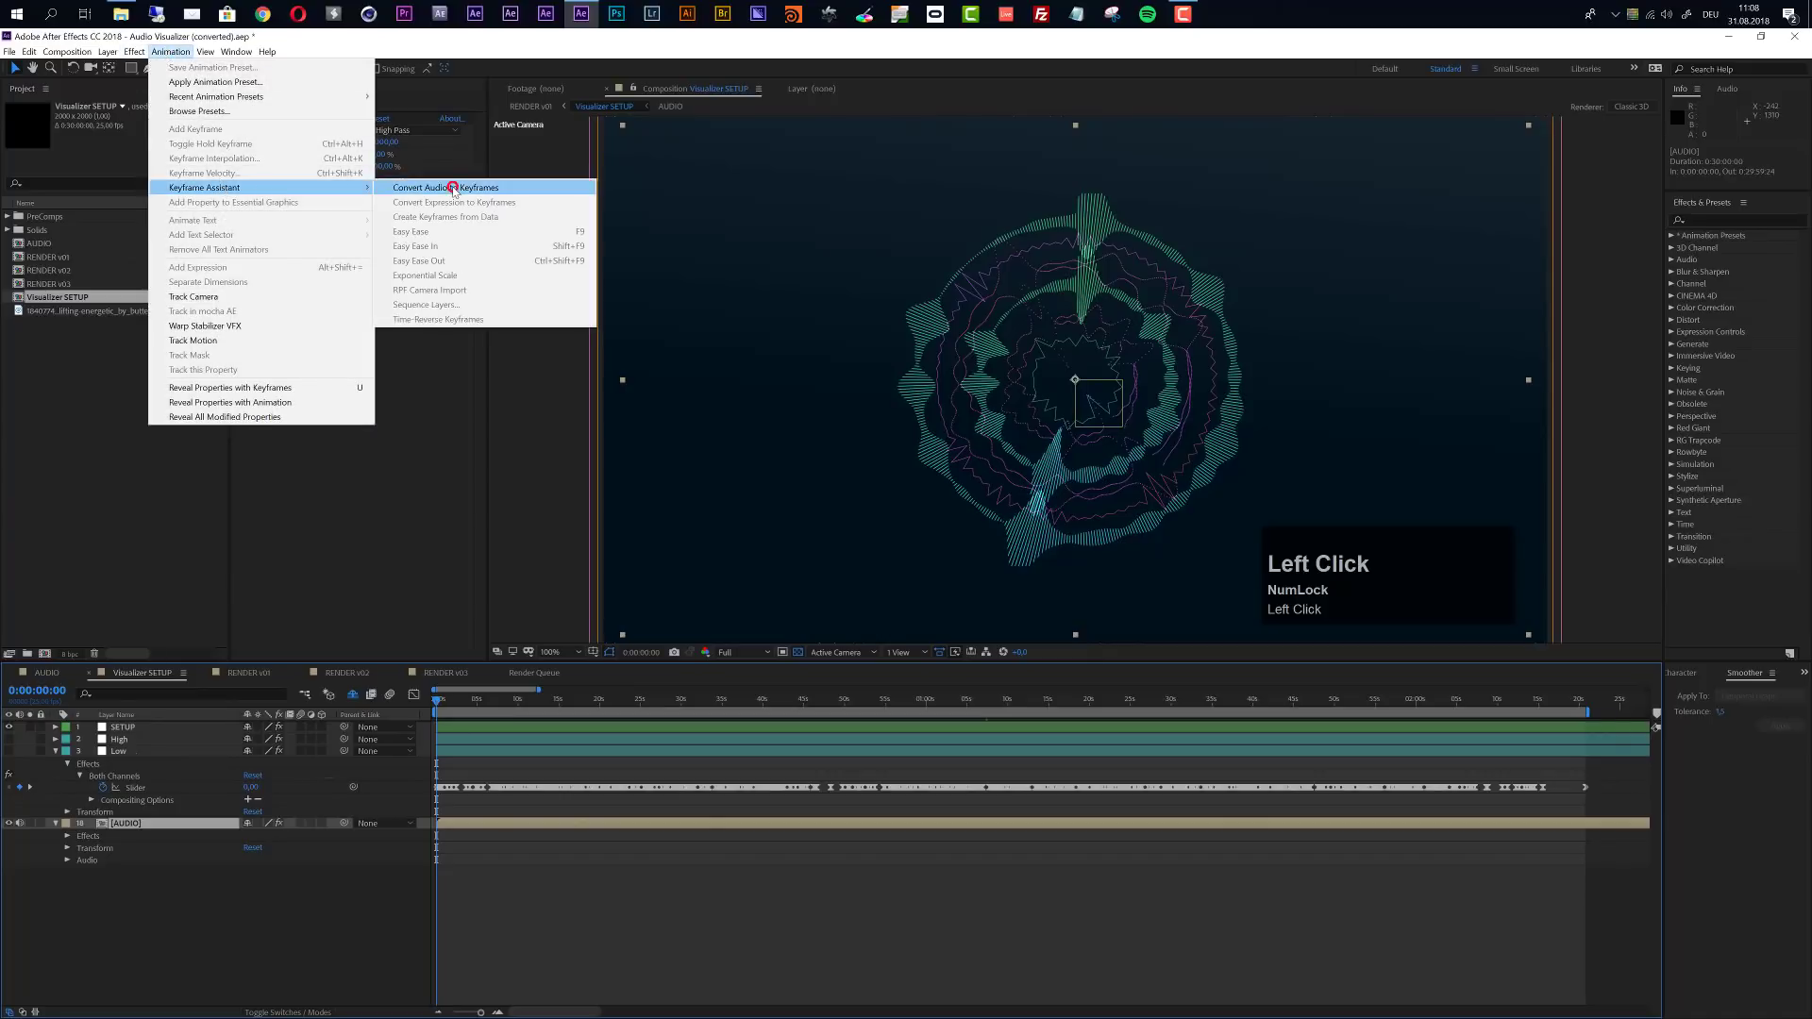
left_click(452, 187)
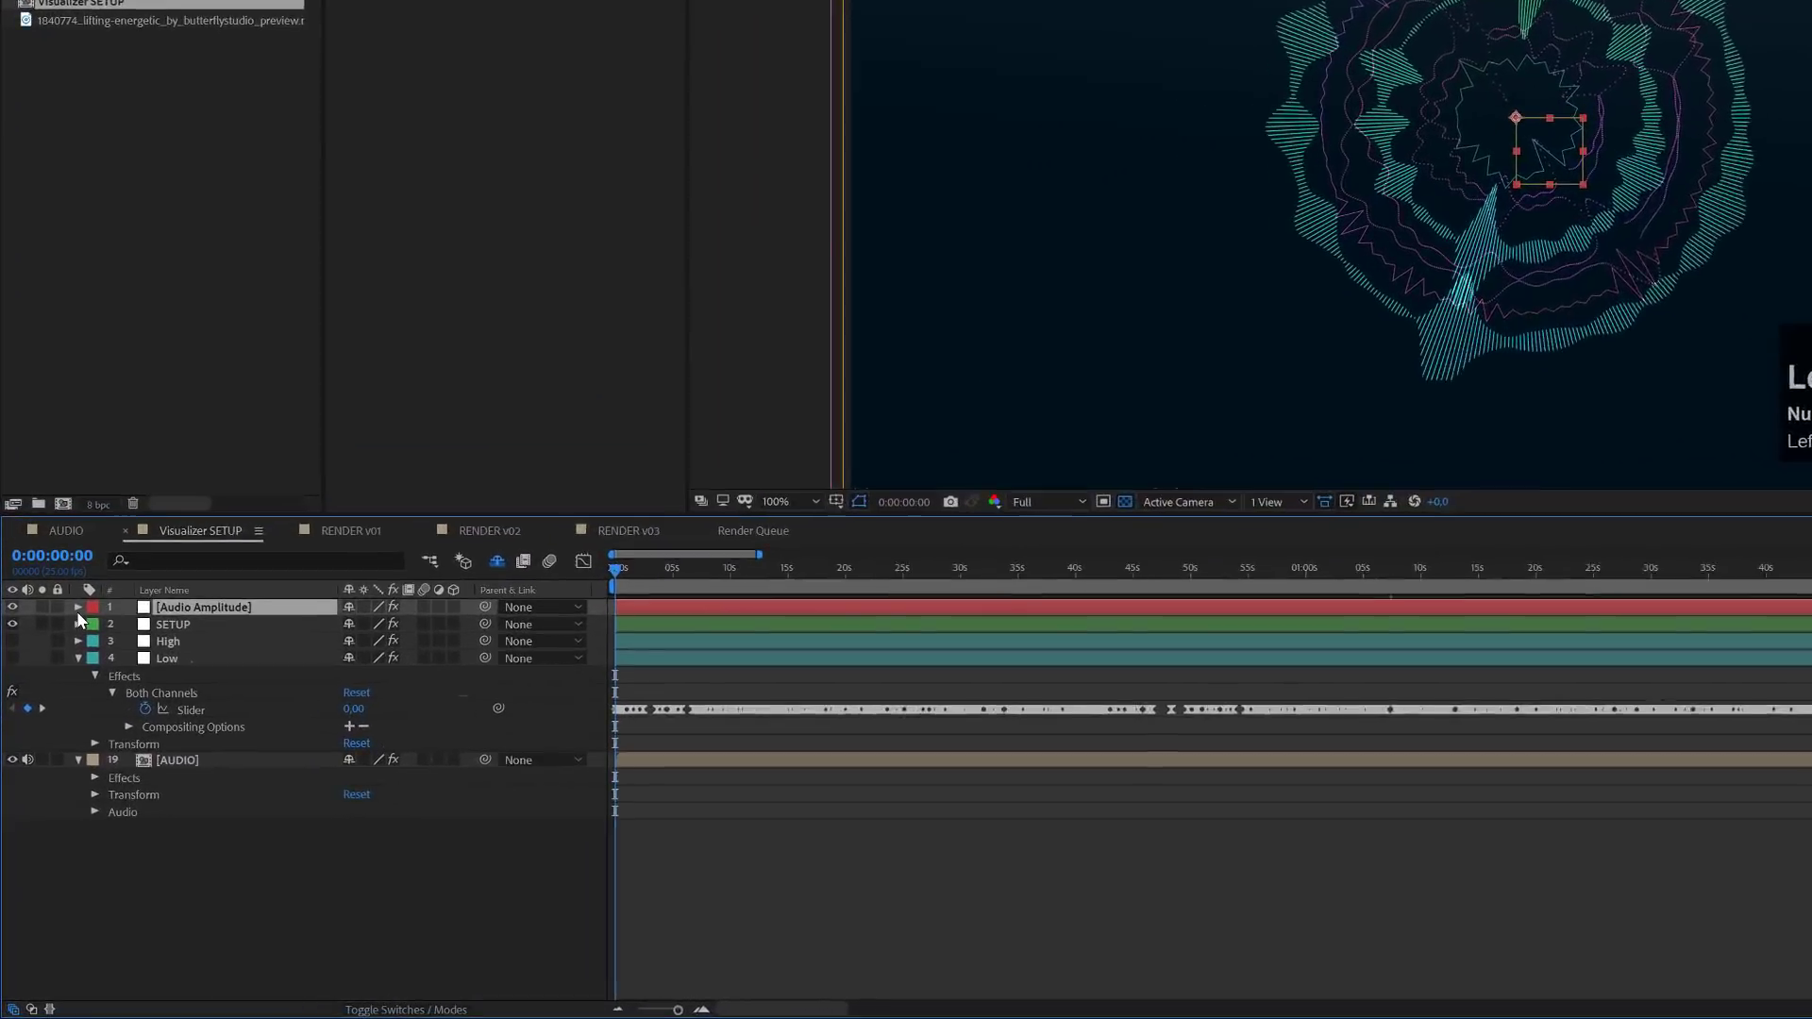
- Smooth the keyframes of the Audio Amplitude layer's Both Channels slider in the Graph Editor with a tolerance of 1.5
left_click(78, 606)
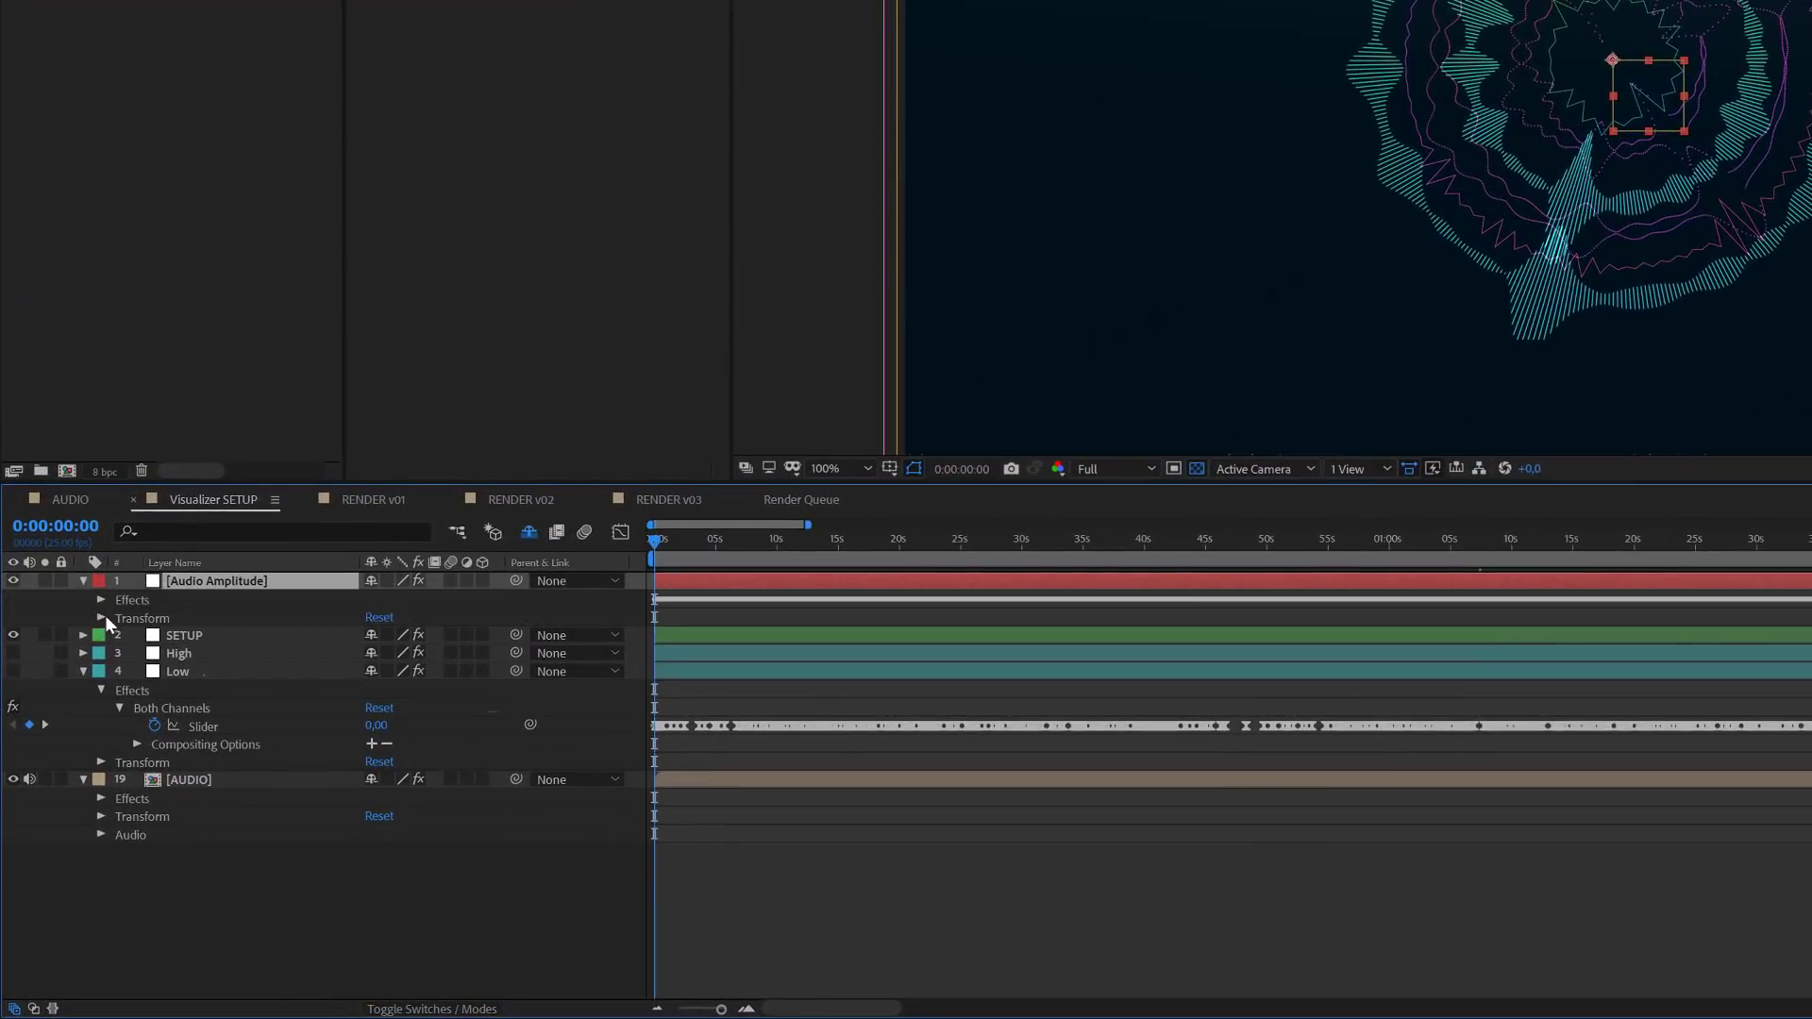
left_click(102, 600)
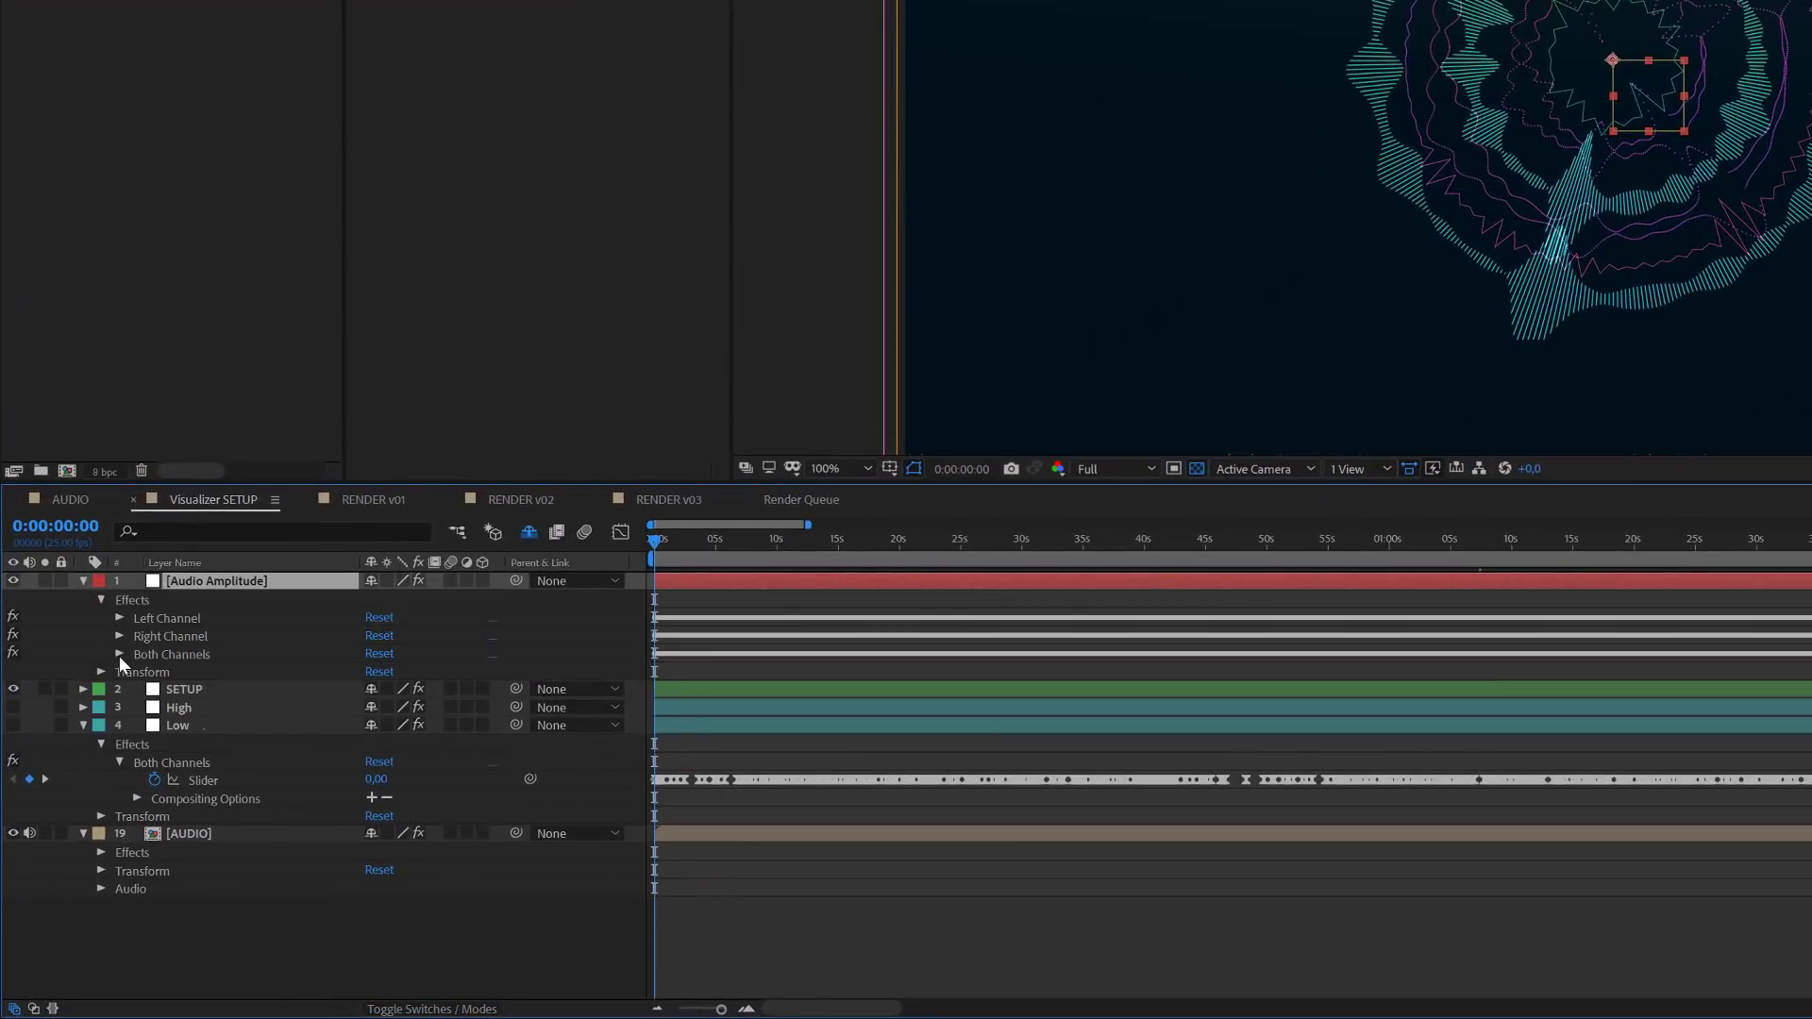
left_click(119, 655)
left_click(198, 674)
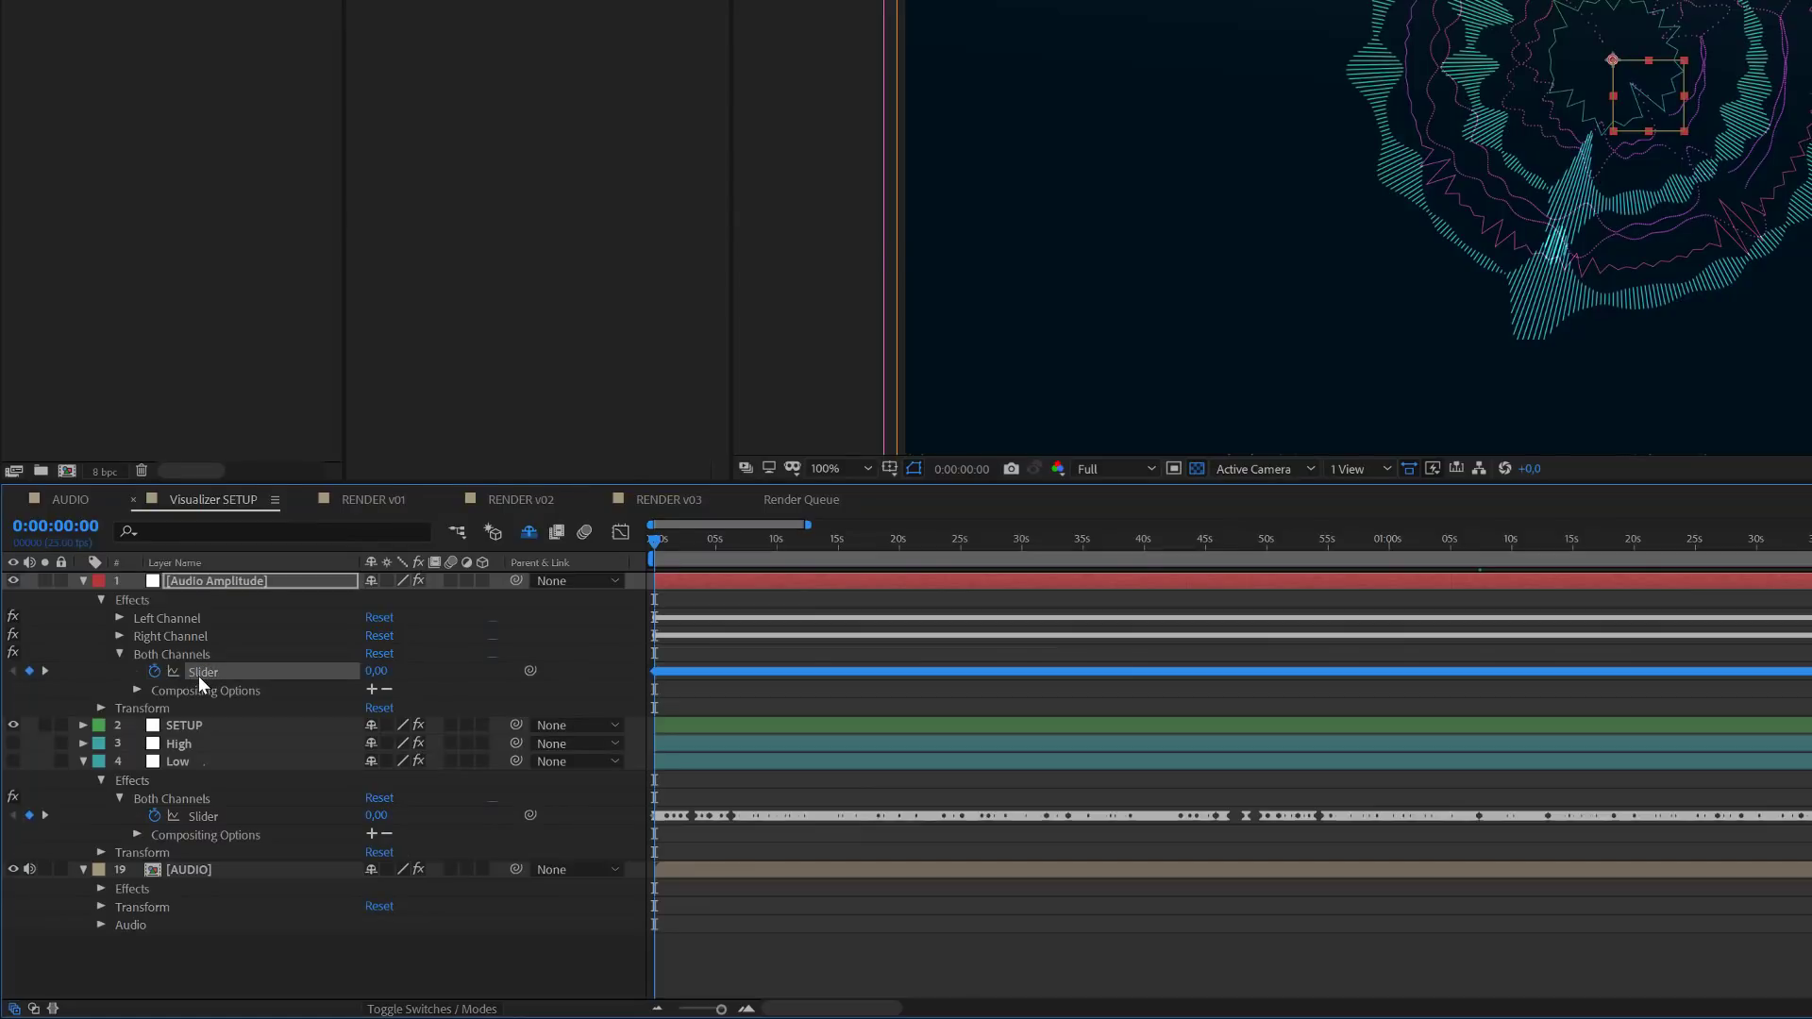
left_click(621, 534)
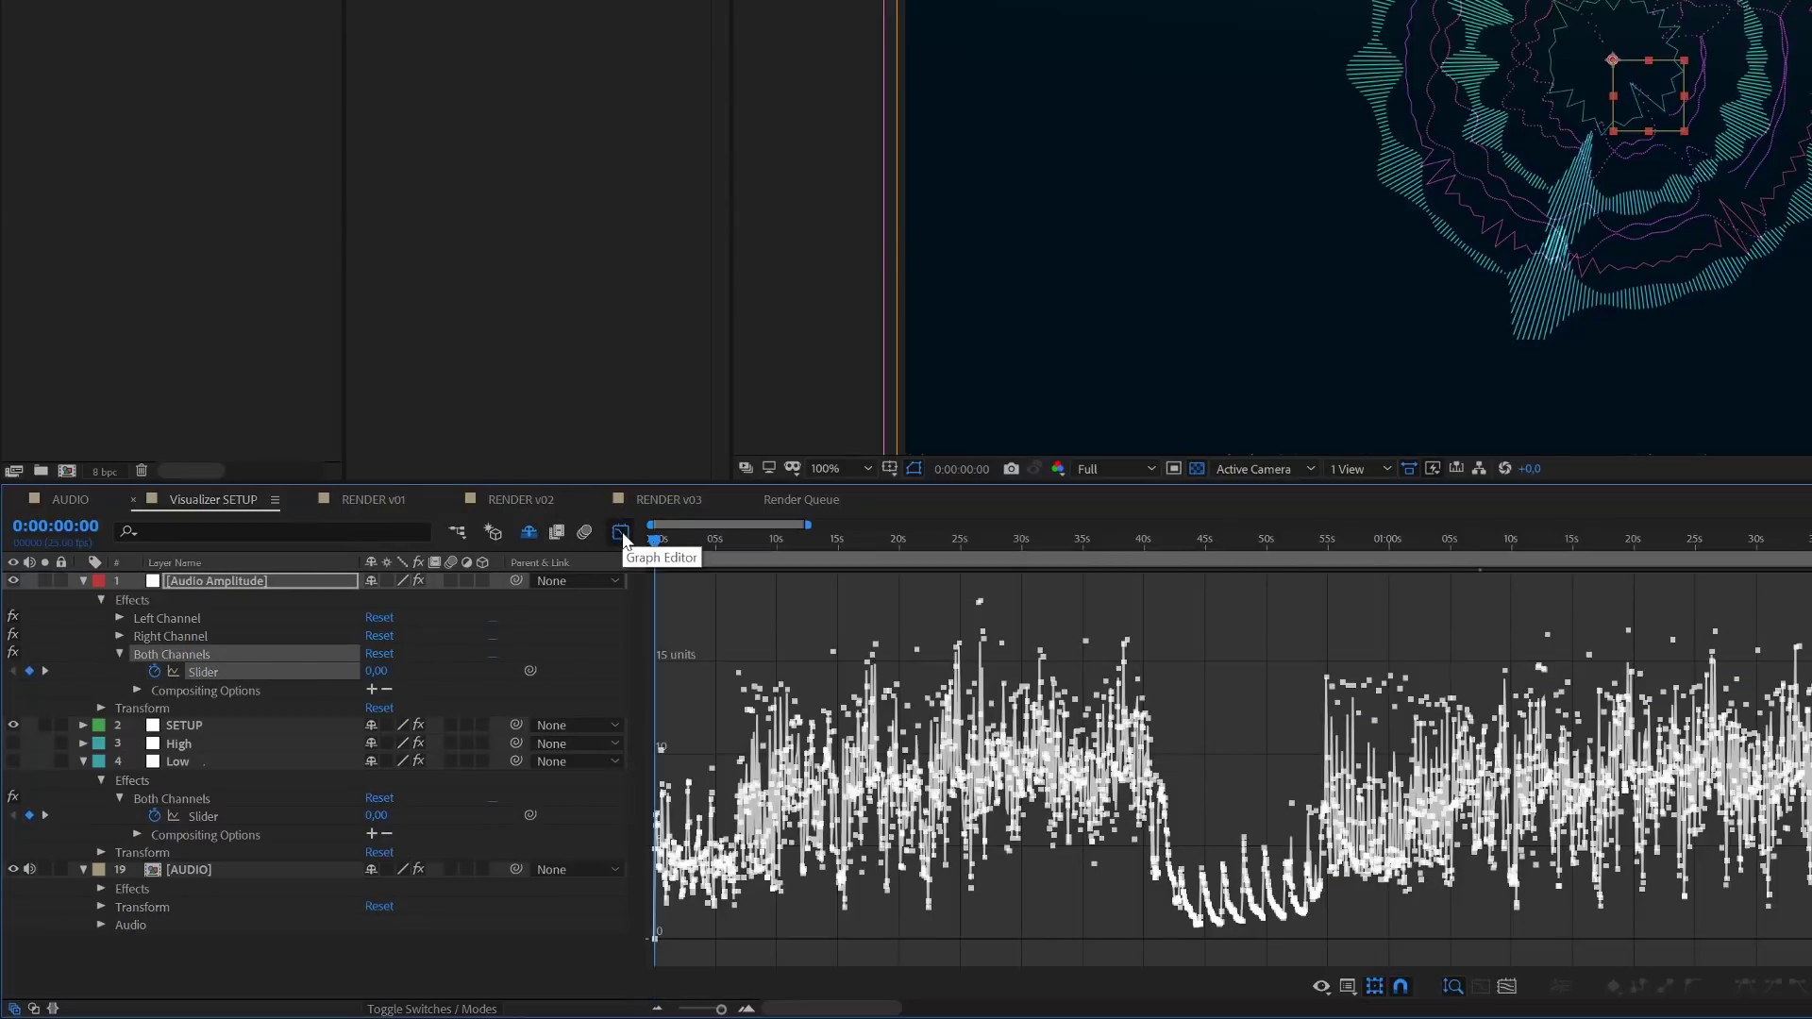
left_click(205, 670)
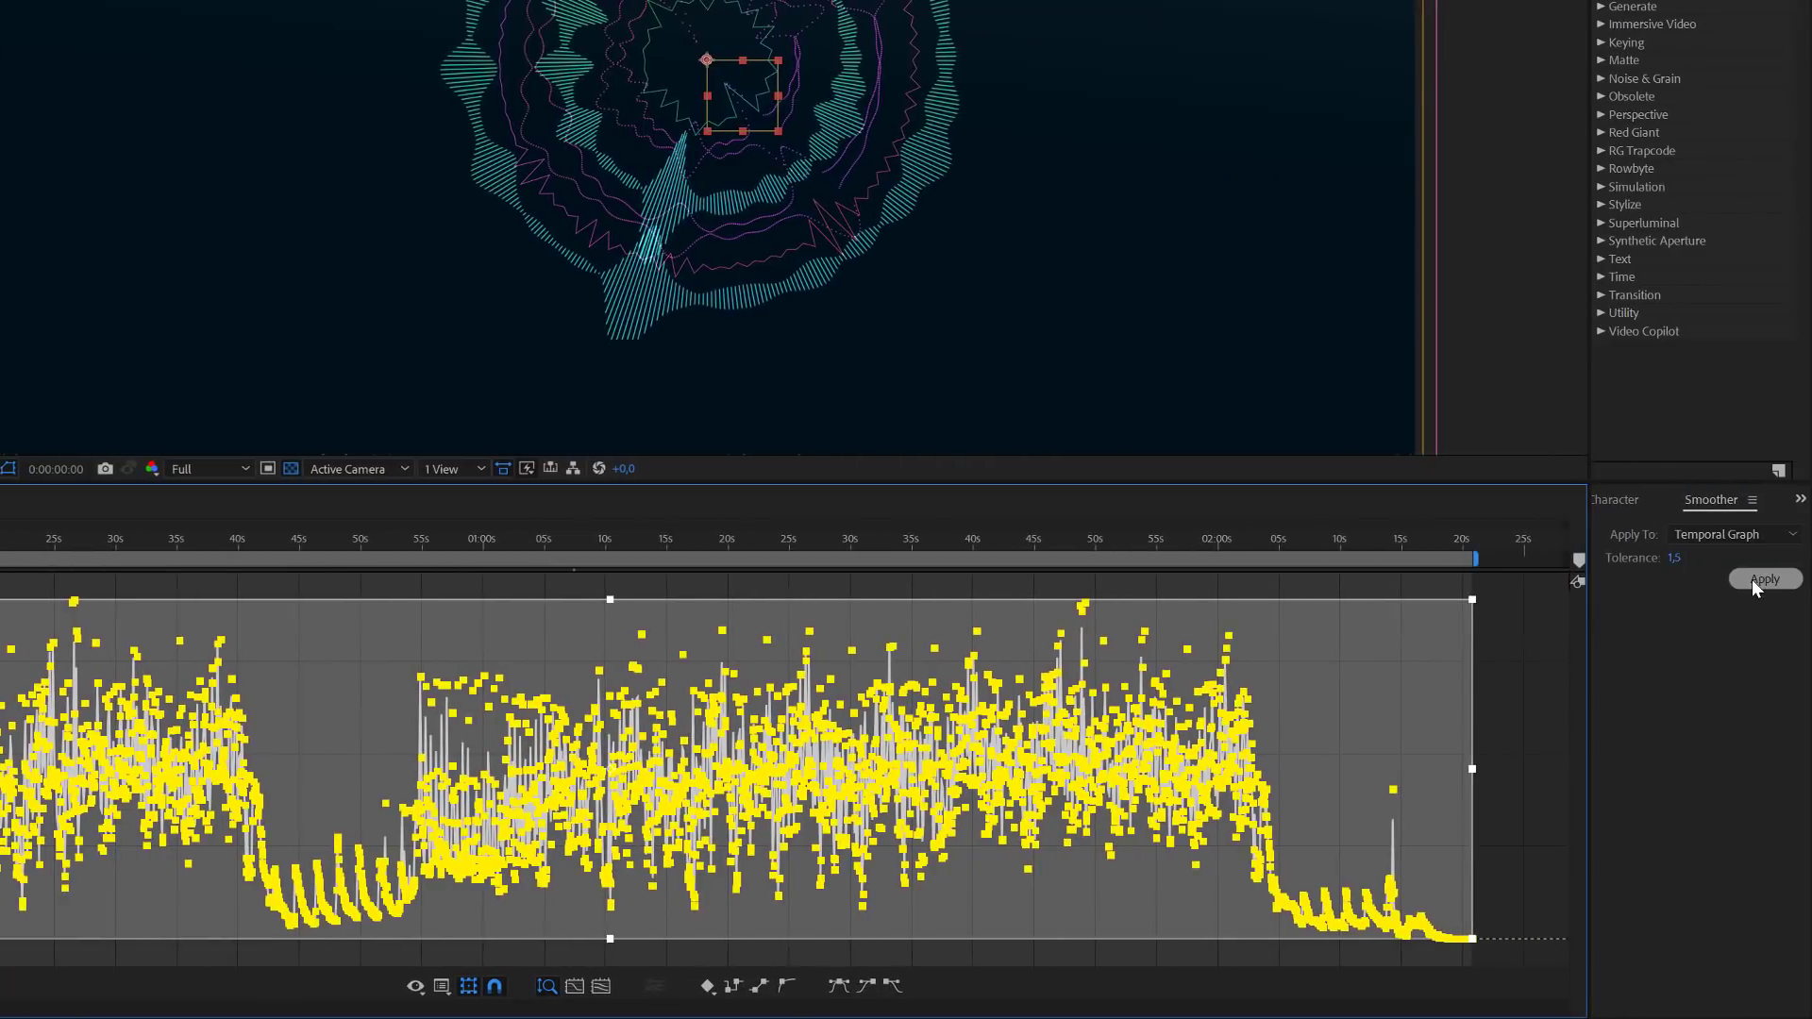
left_click(1755, 579)
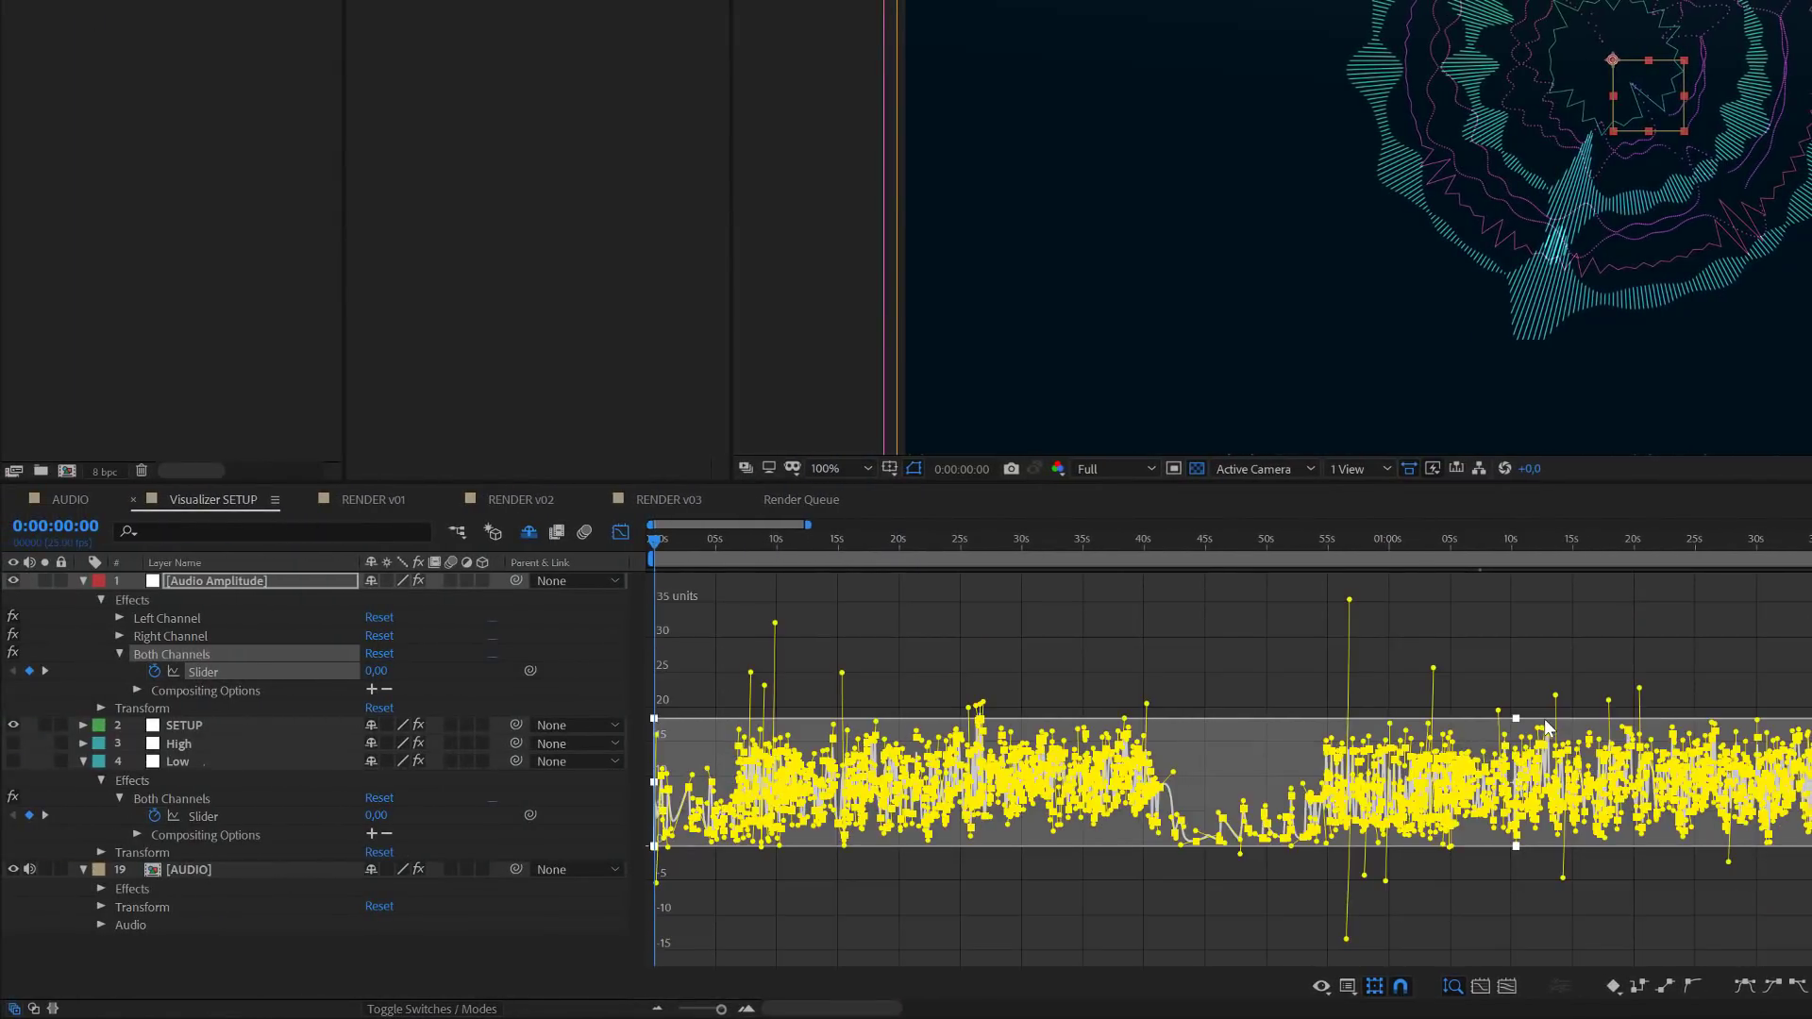
- Stretch the smoothed slider keyframes vertically in the graph until their maximum is about 100 units
scroll(1304, 756, "up", 3)
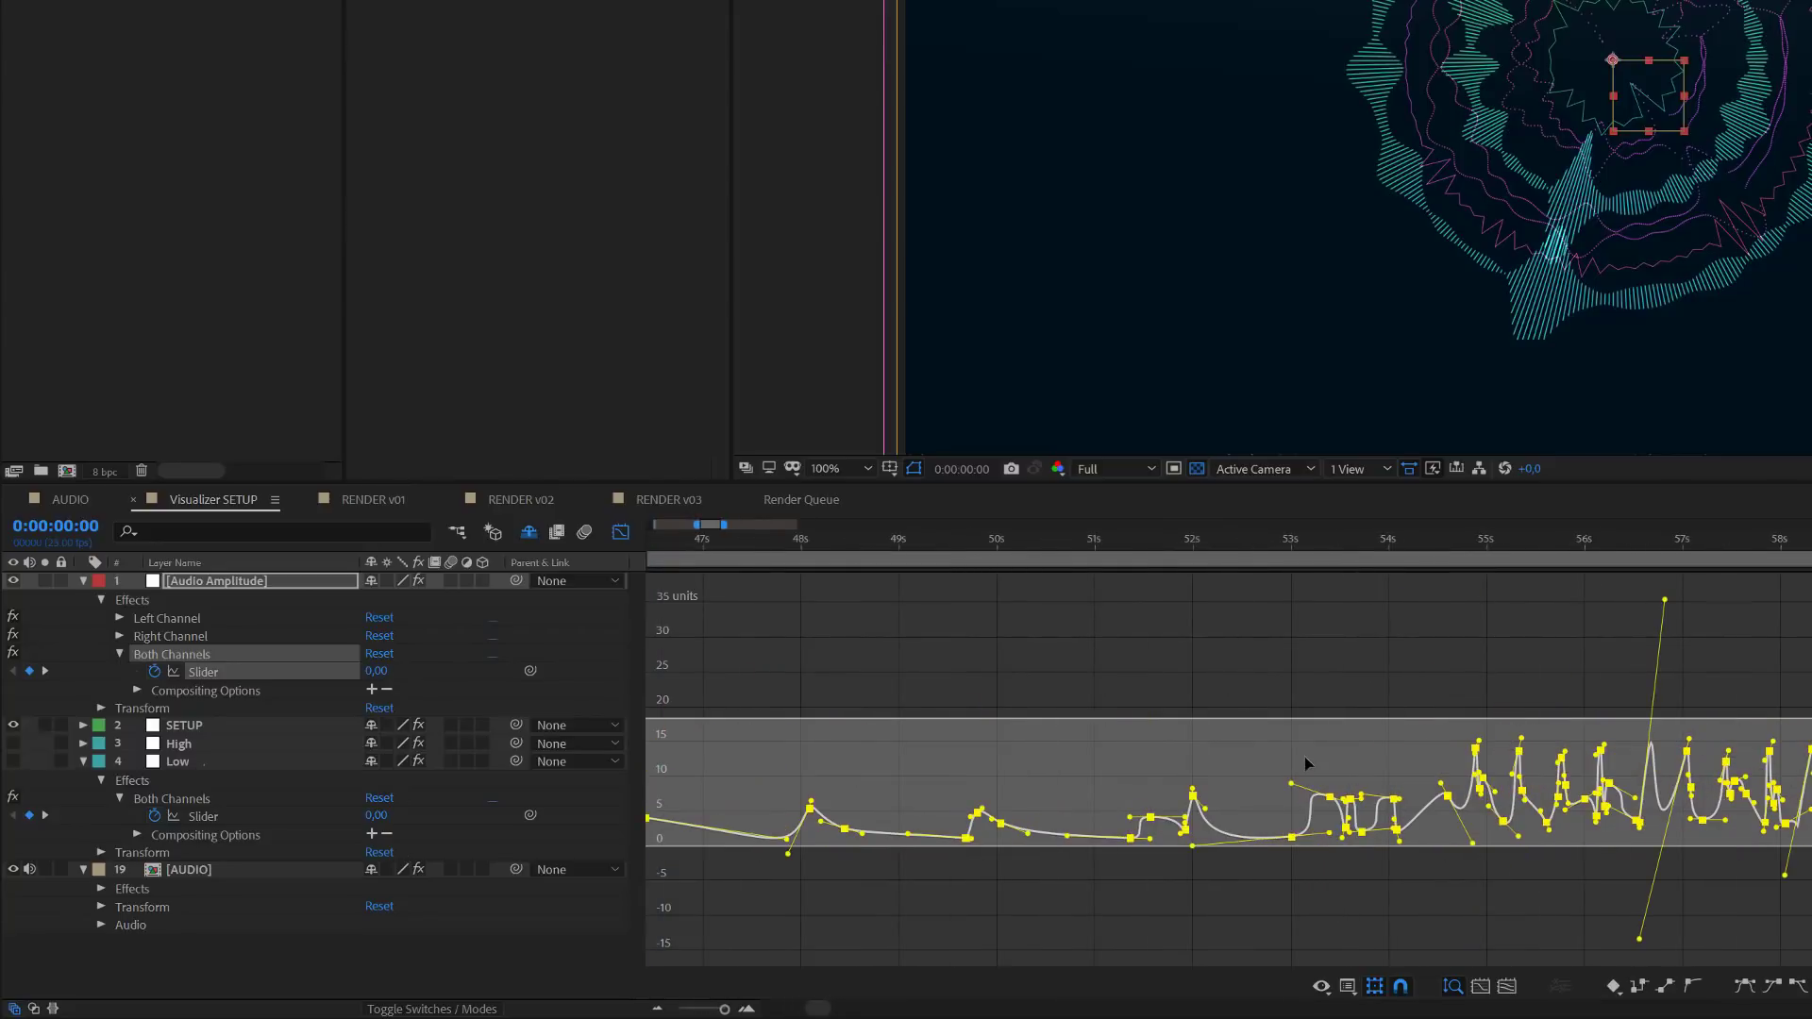
scroll(1304, 756, "down", 5)
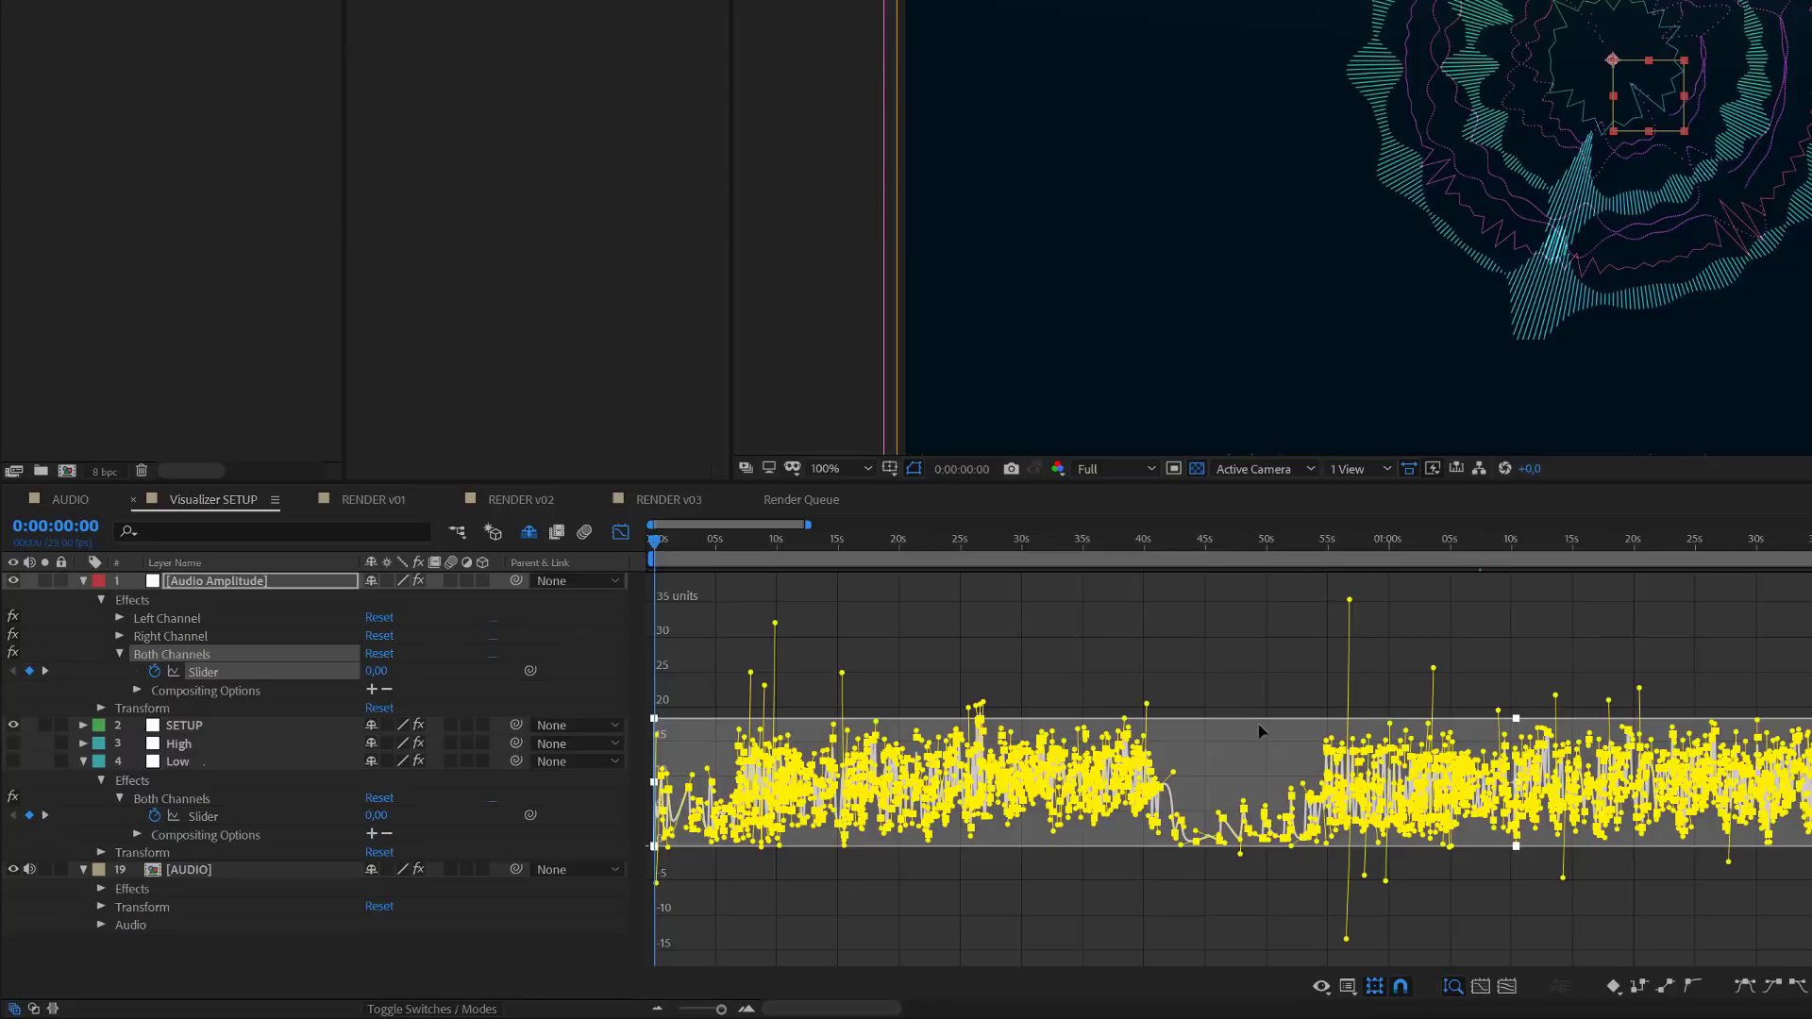
left_click_drag(1259, 729, 1274, 626)
left_click(404, 963)
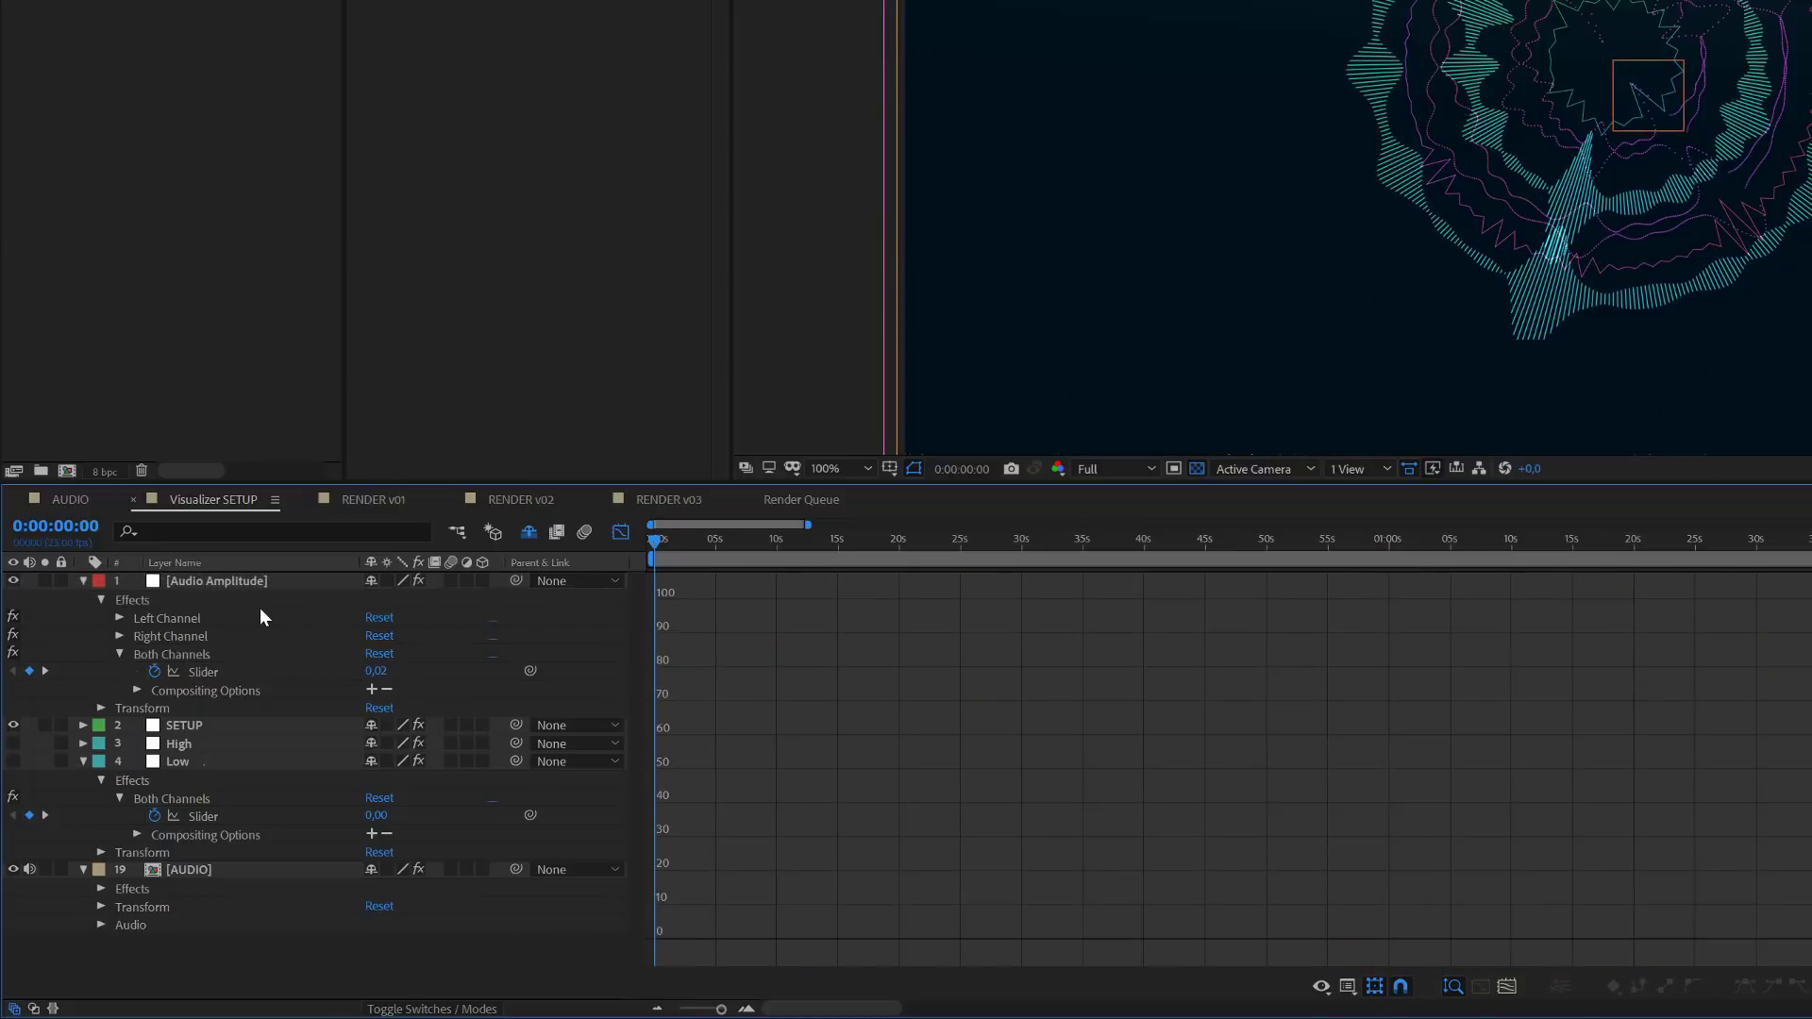
- Copy the Audio Amplitude layer's Both Channels slider keyframes to the Both Channels slider of the High layer
left_click(206, 670)
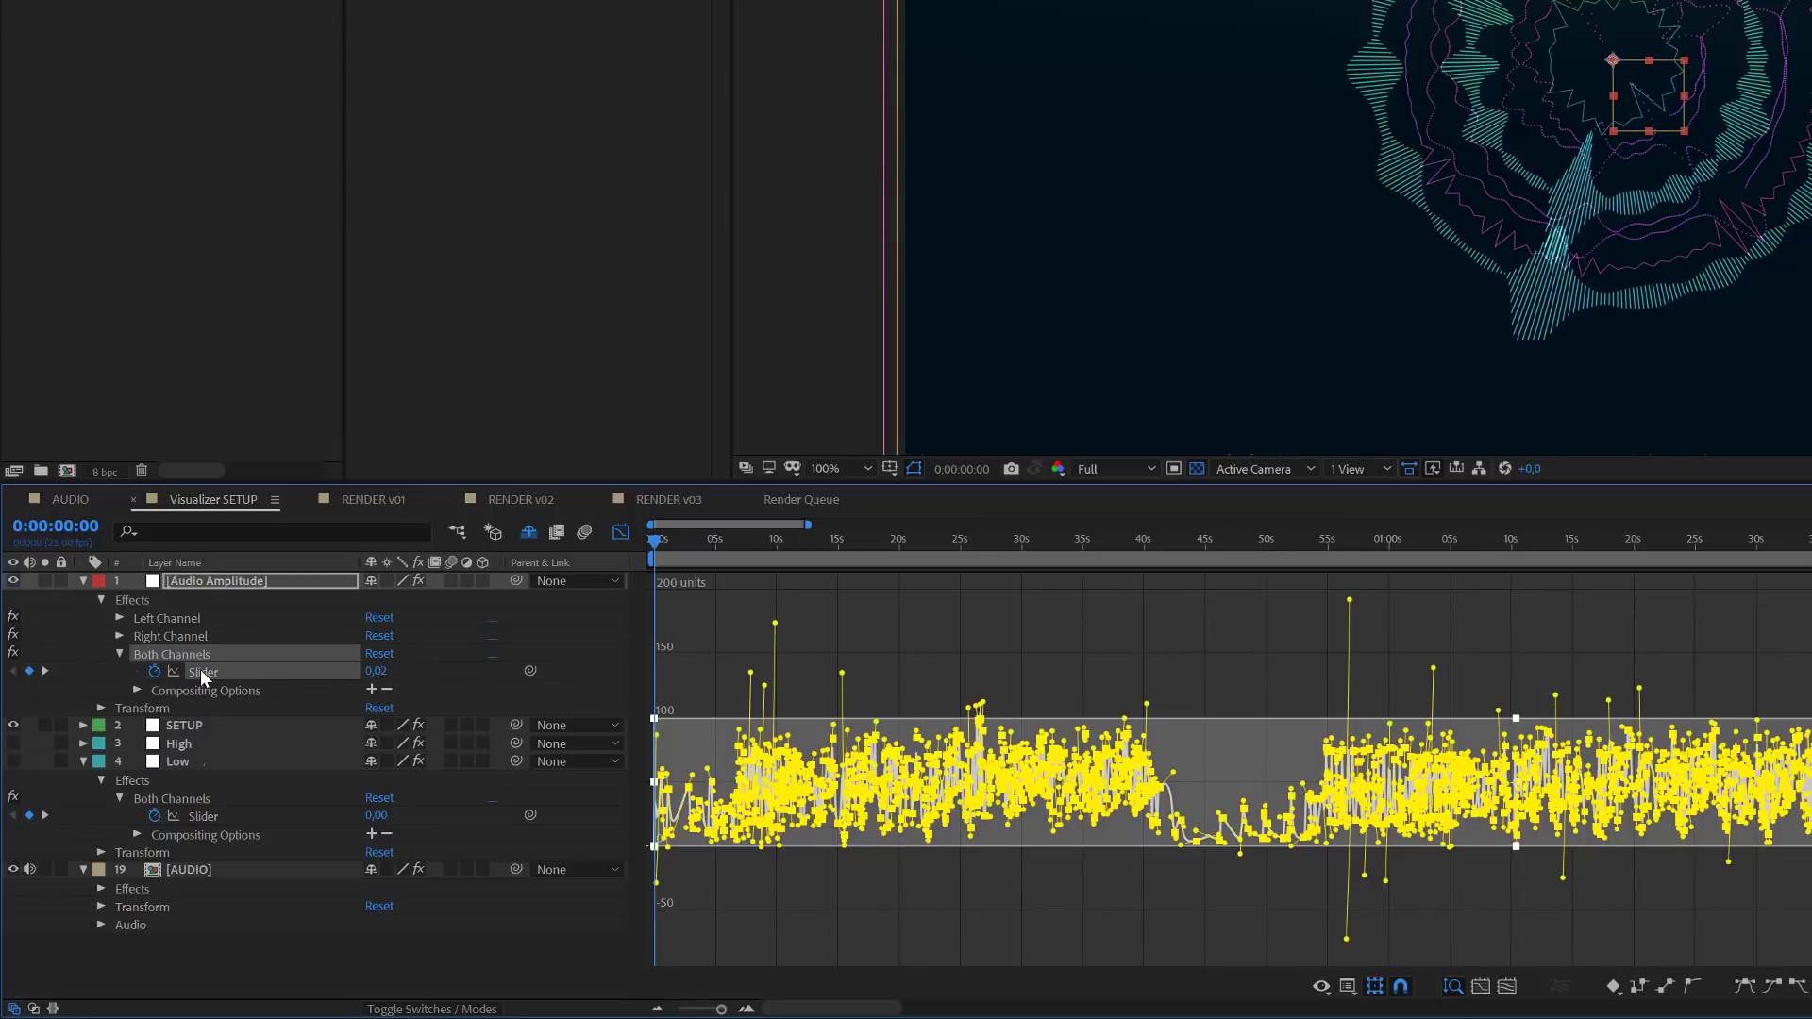
left_click(183, 747)
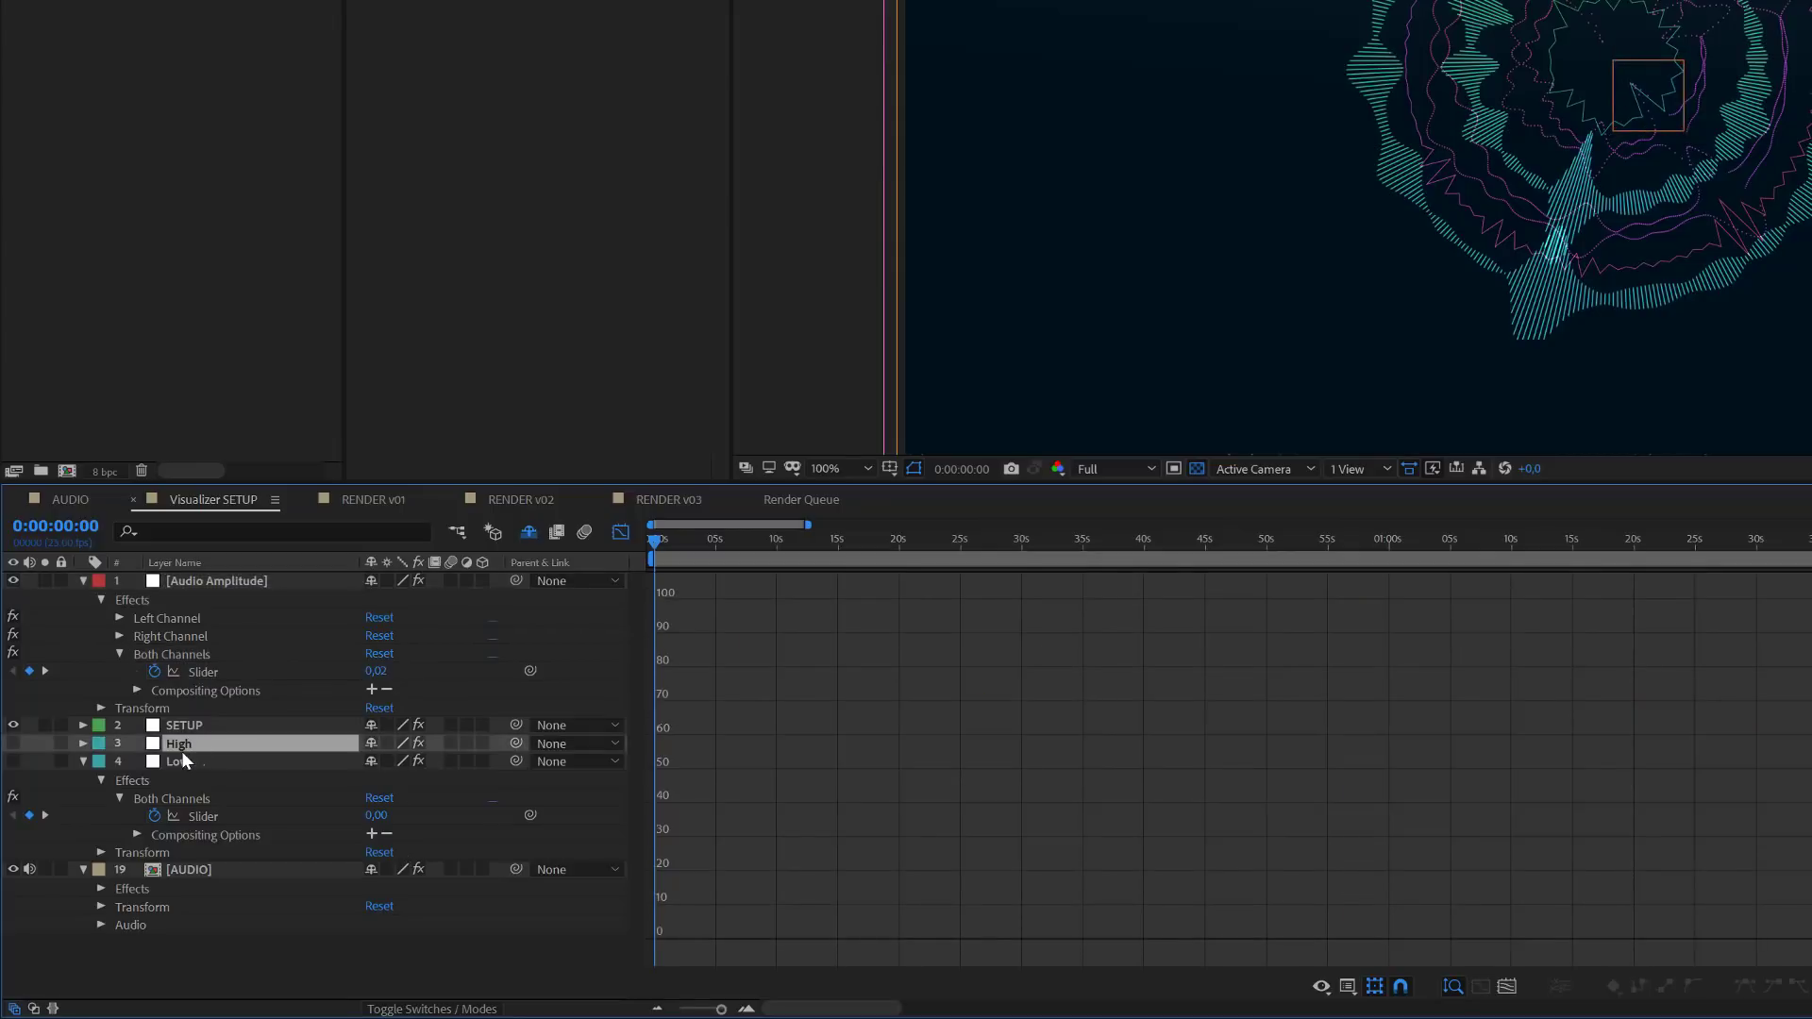
left_click(82, 745)
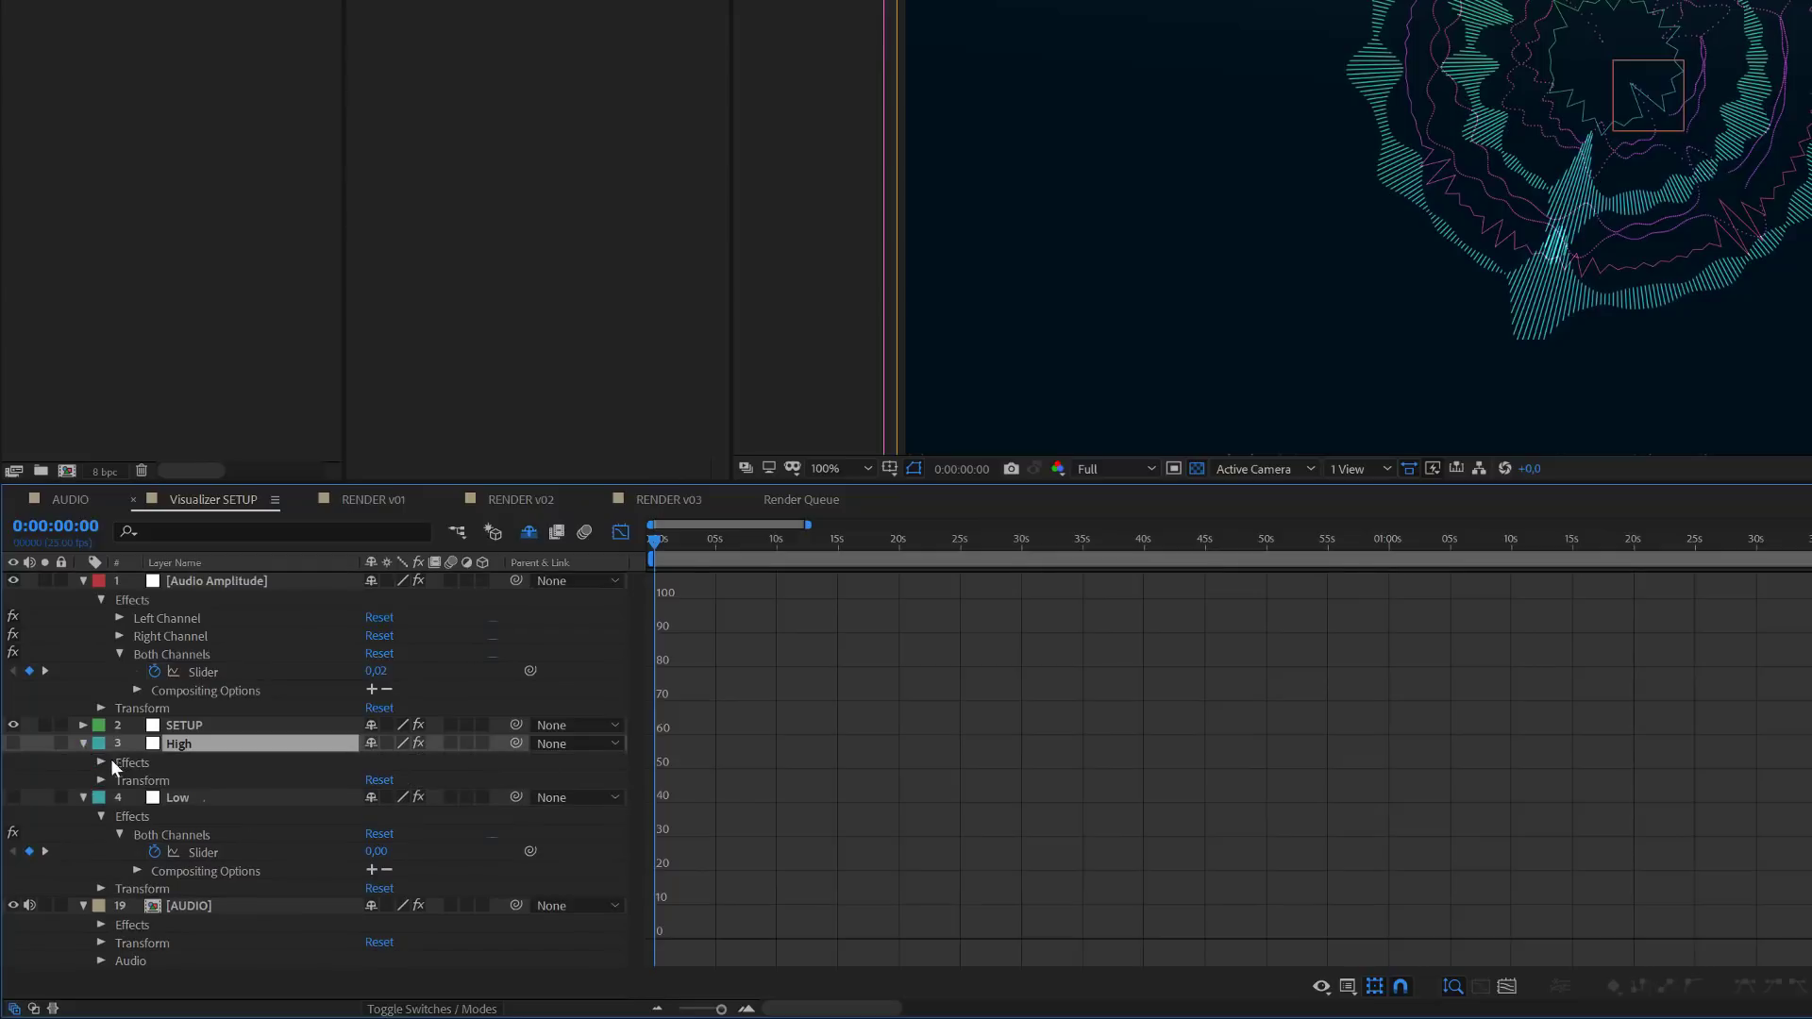
left_click(101, 762)
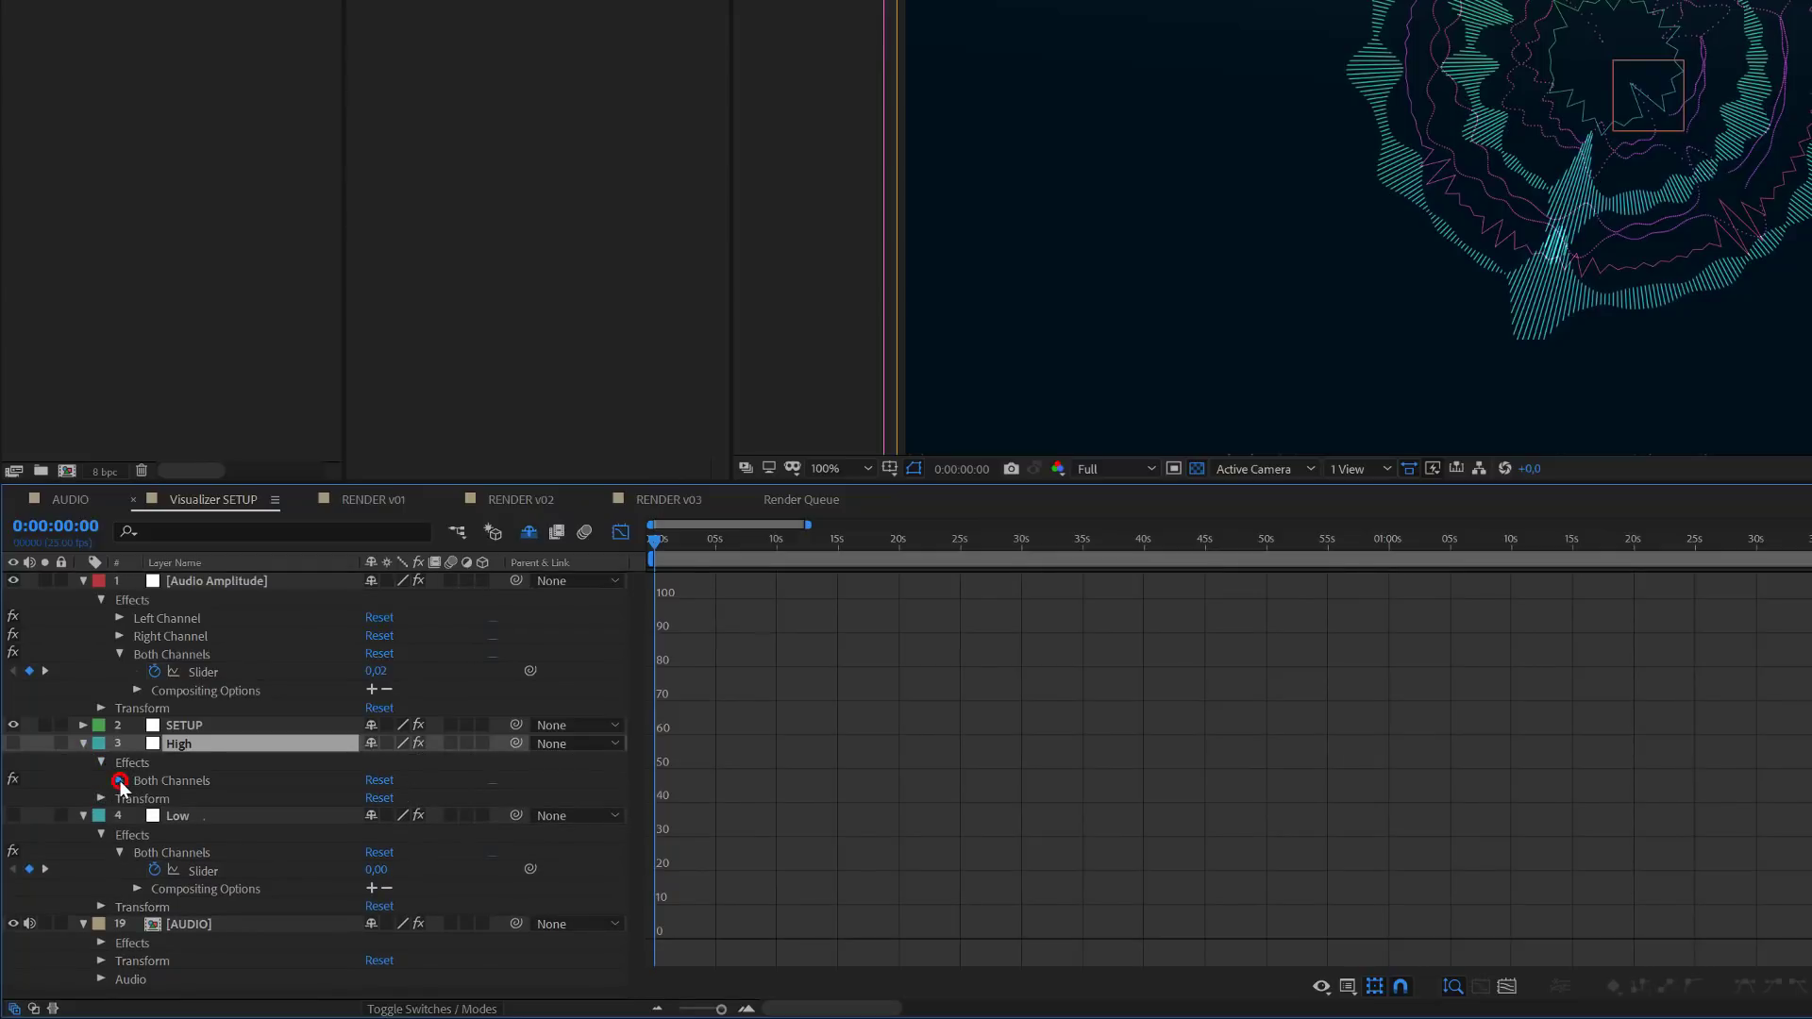
left_click(119, 779)
left_click(185, 798)
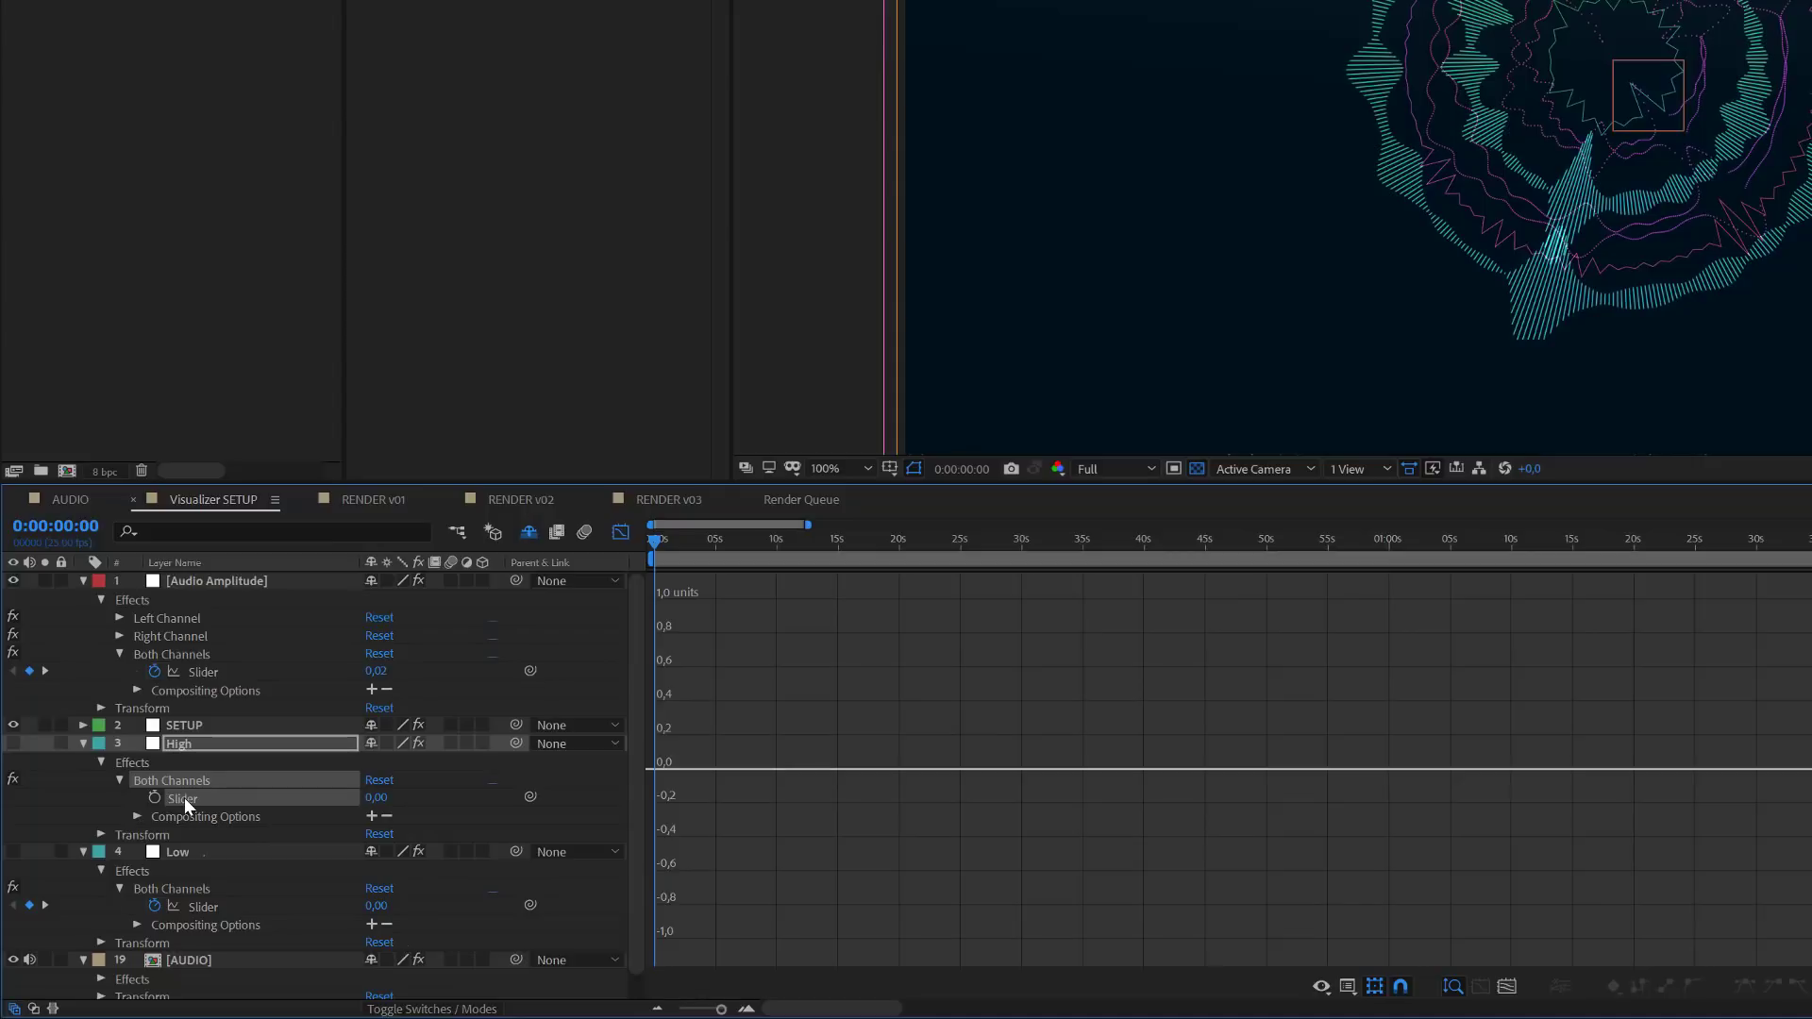
key("ctrl+v")
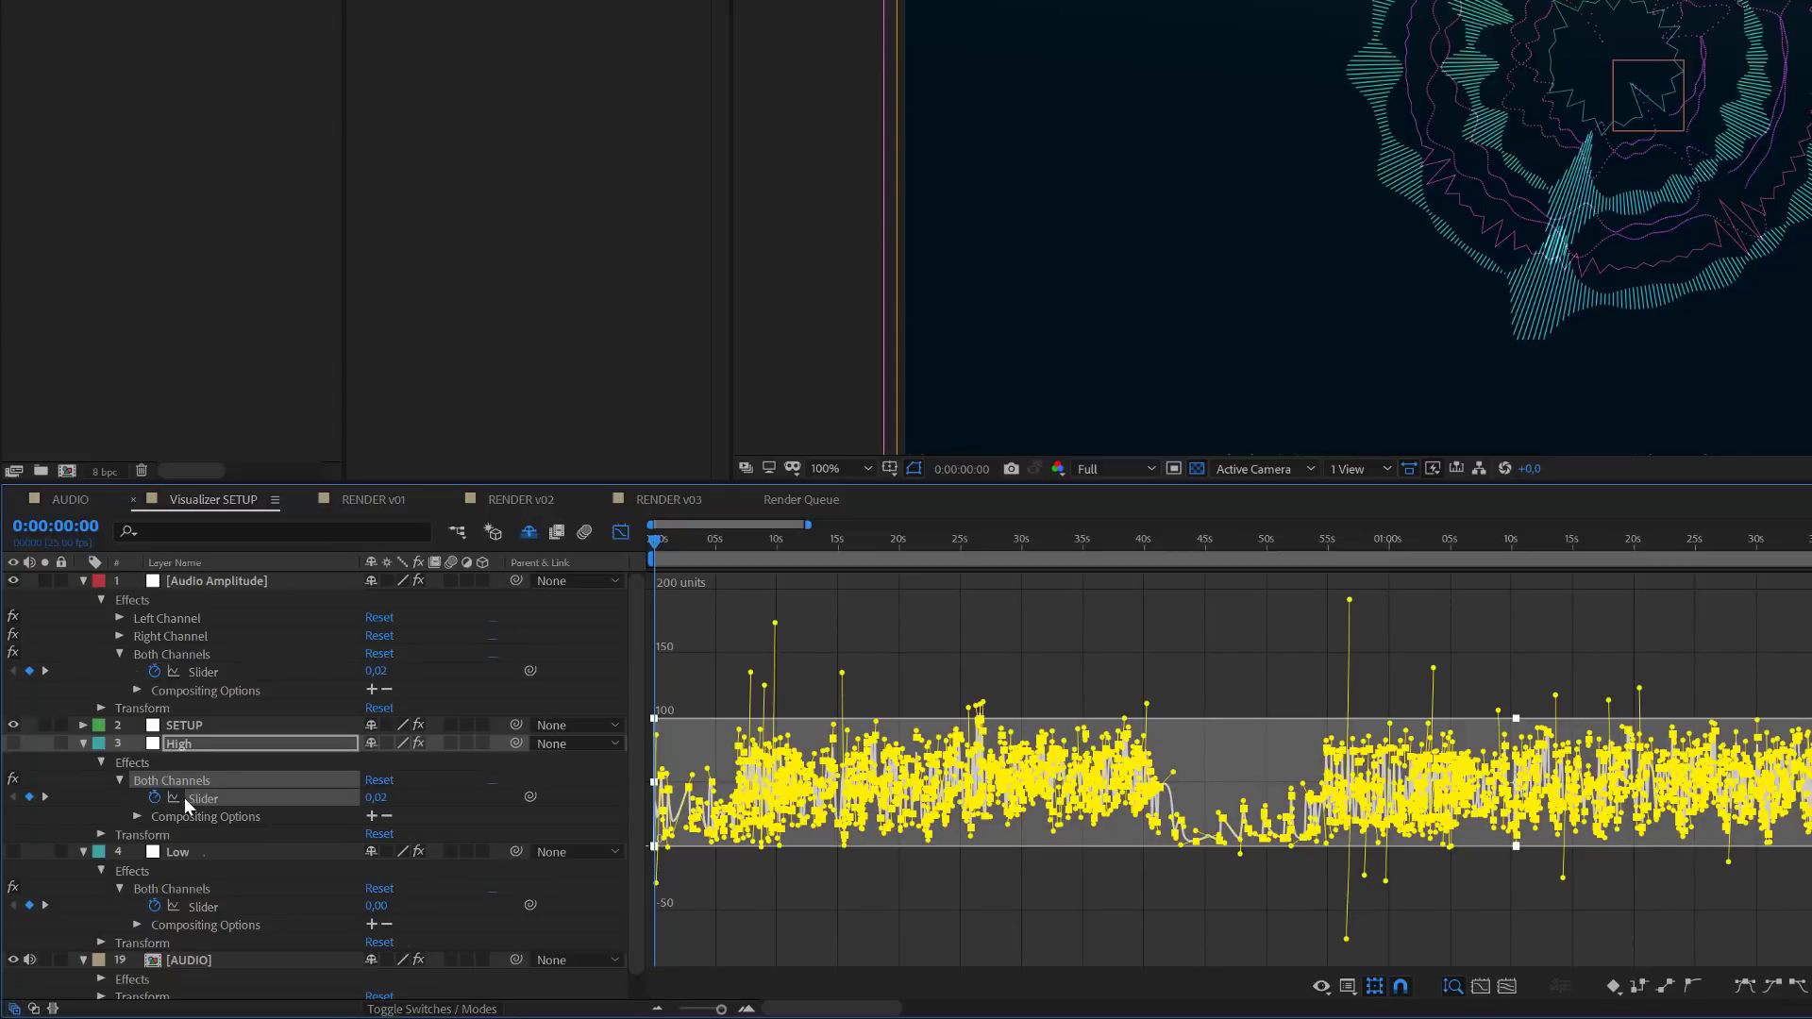
- Delete the Audio Amplitude layer and leave the Graph Editor
left_click(201, 580)
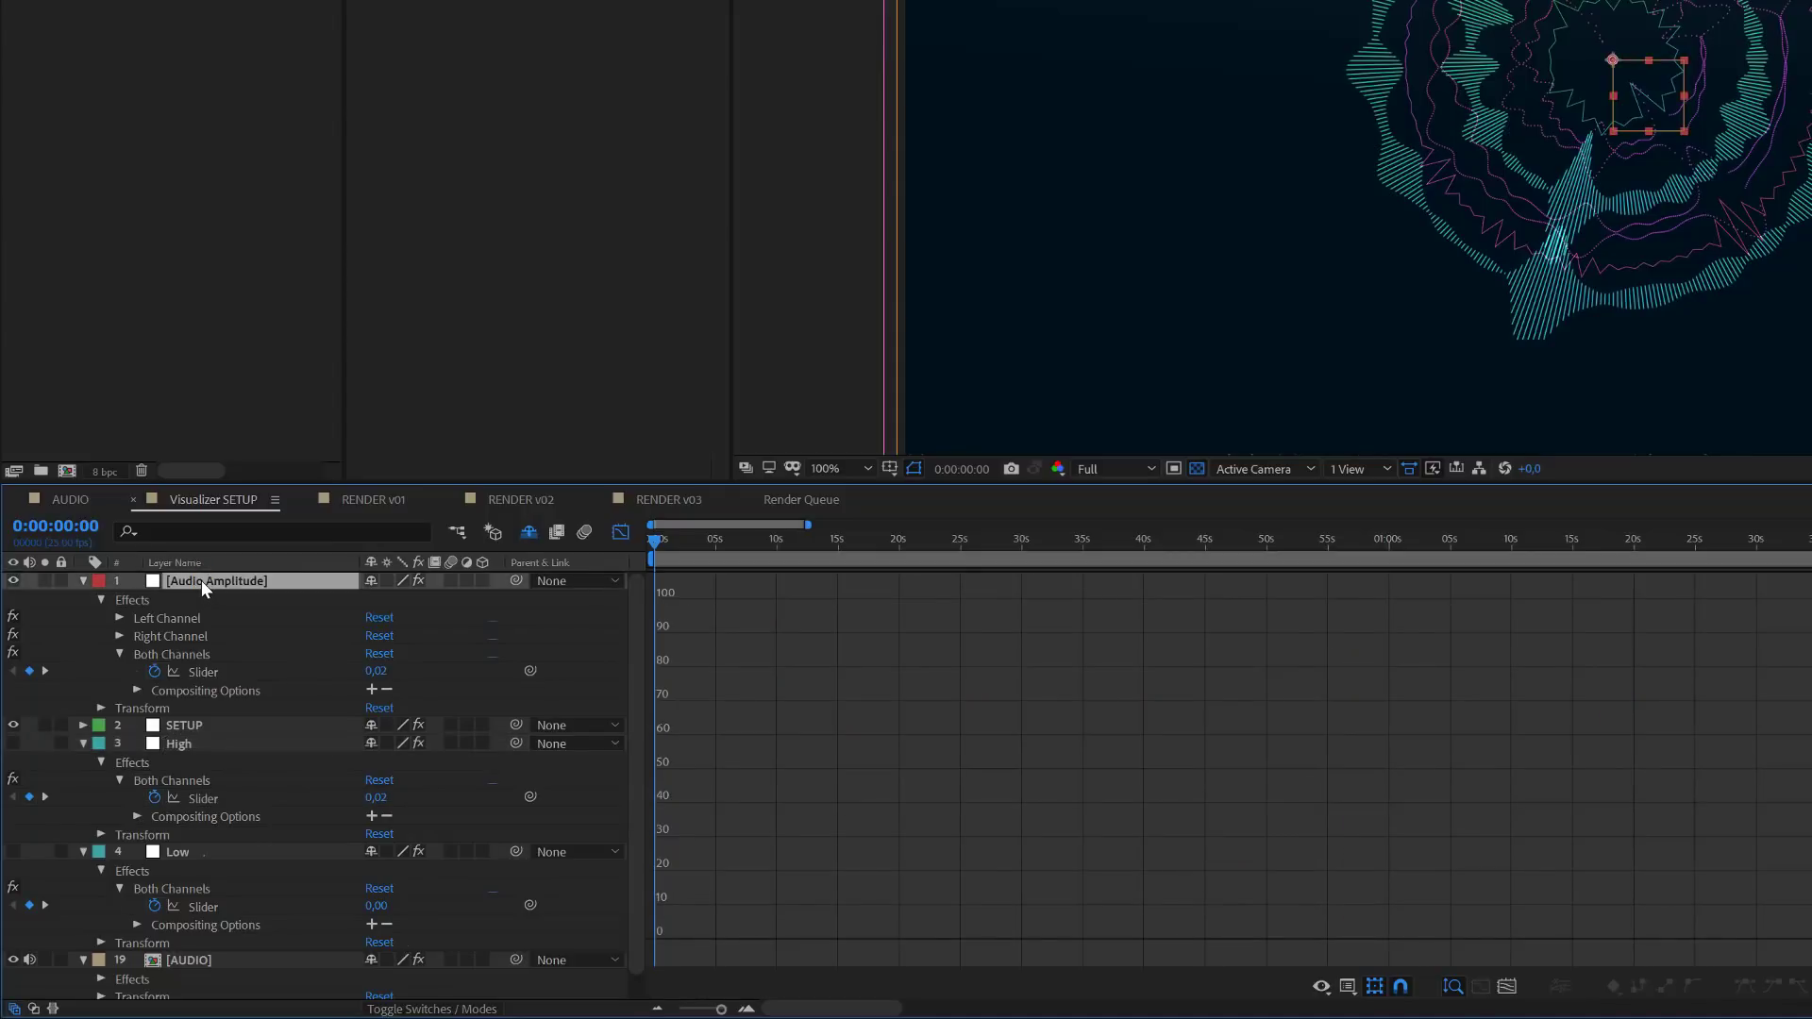
key("Delete")
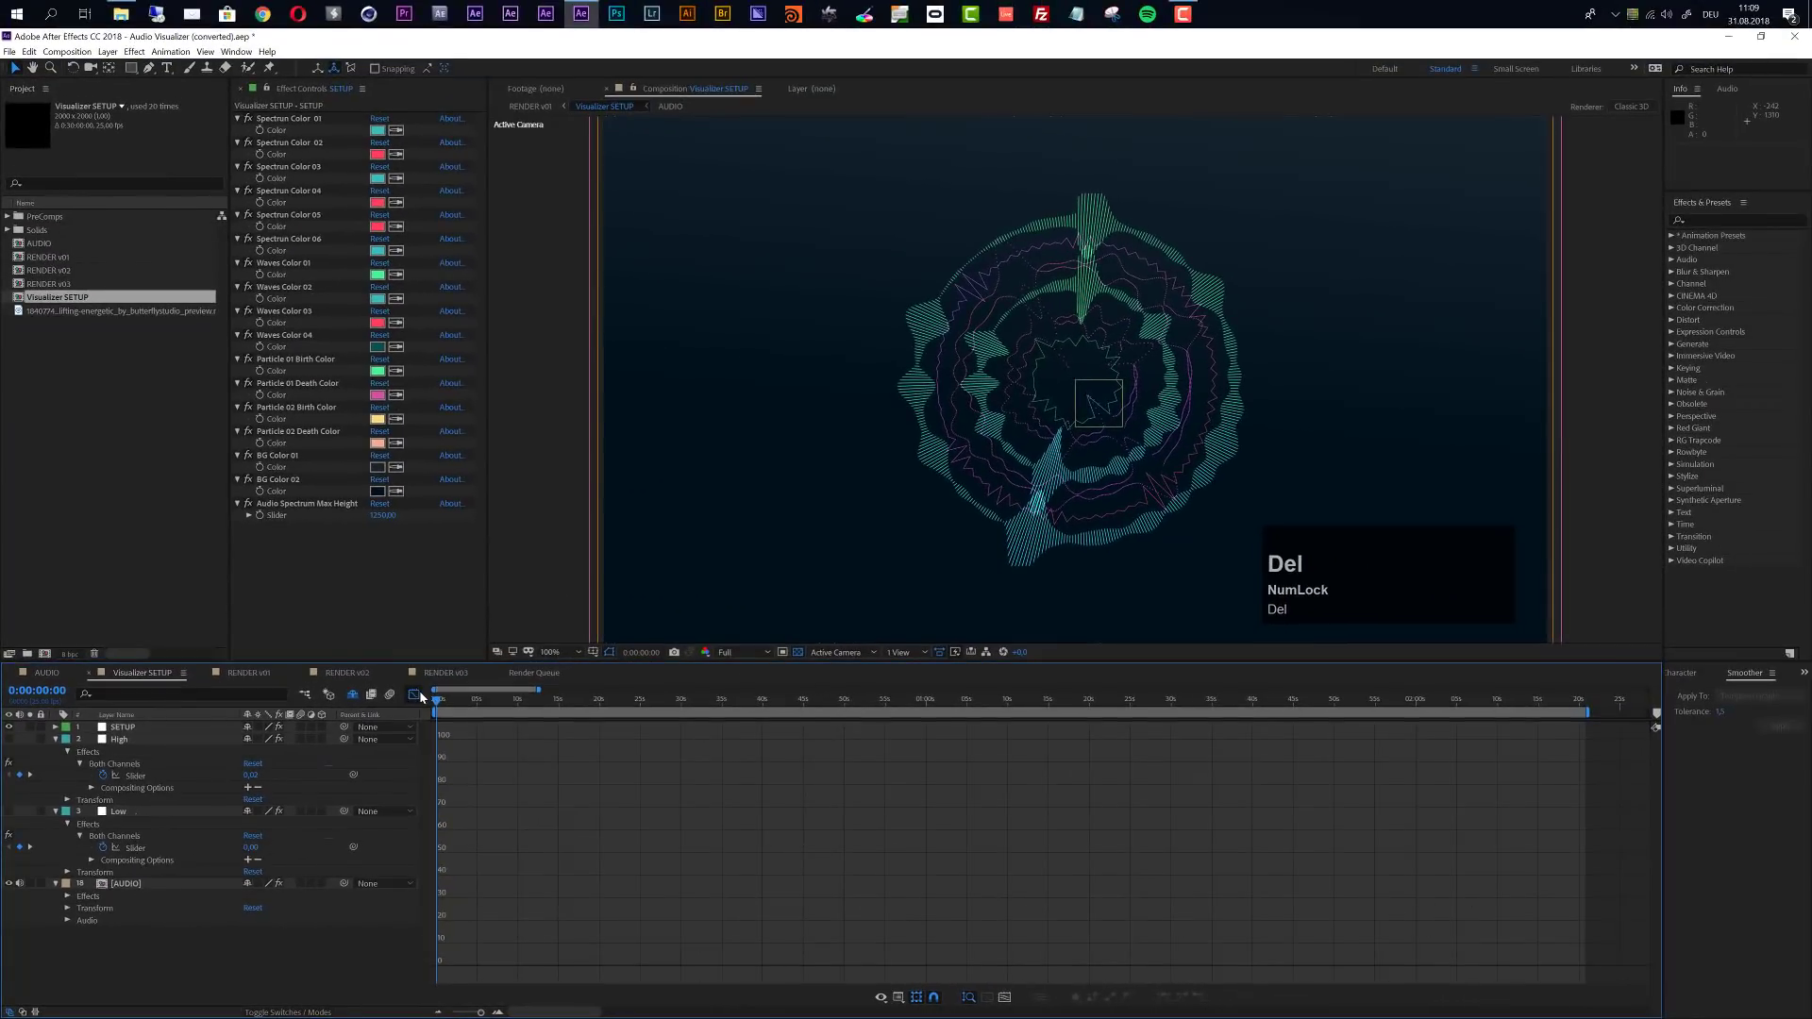
left_click(614, 538)
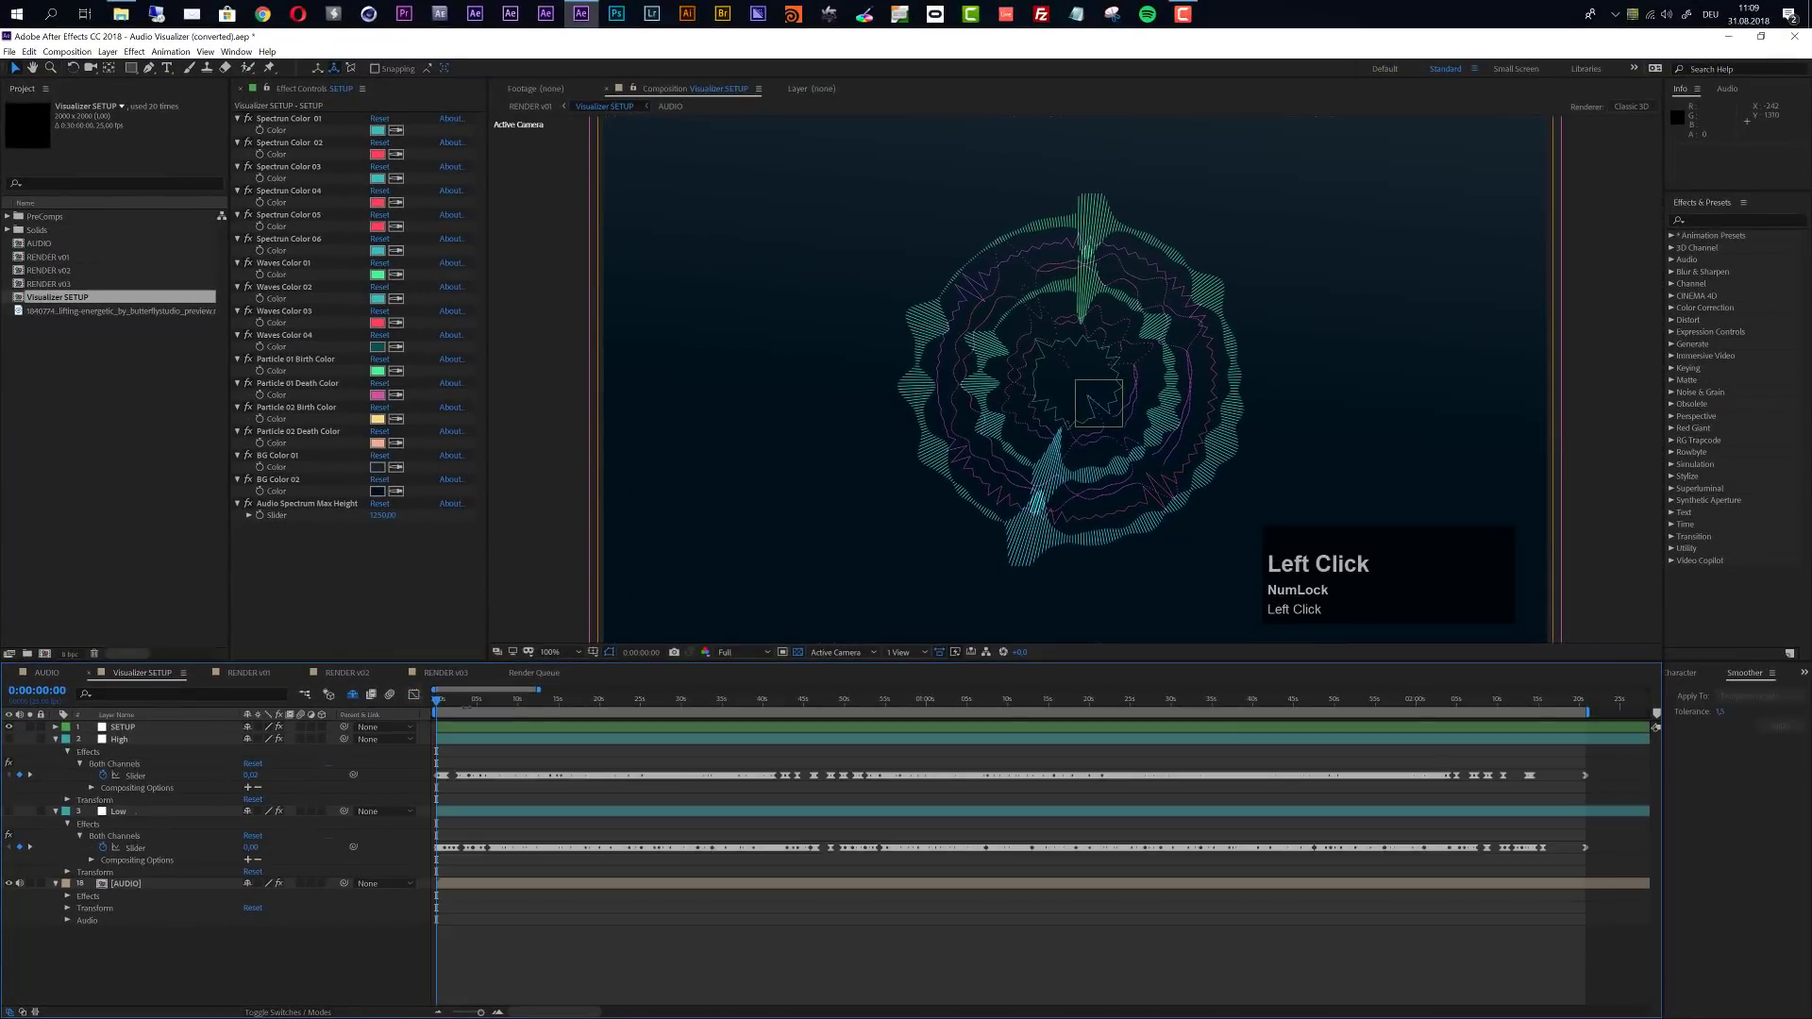
- Preview the visualizer at 0:00:08:06 and select the SETUP layer's Audio Spectrum Max Height effect
left_click(504, 699)
left_click(154, 732)
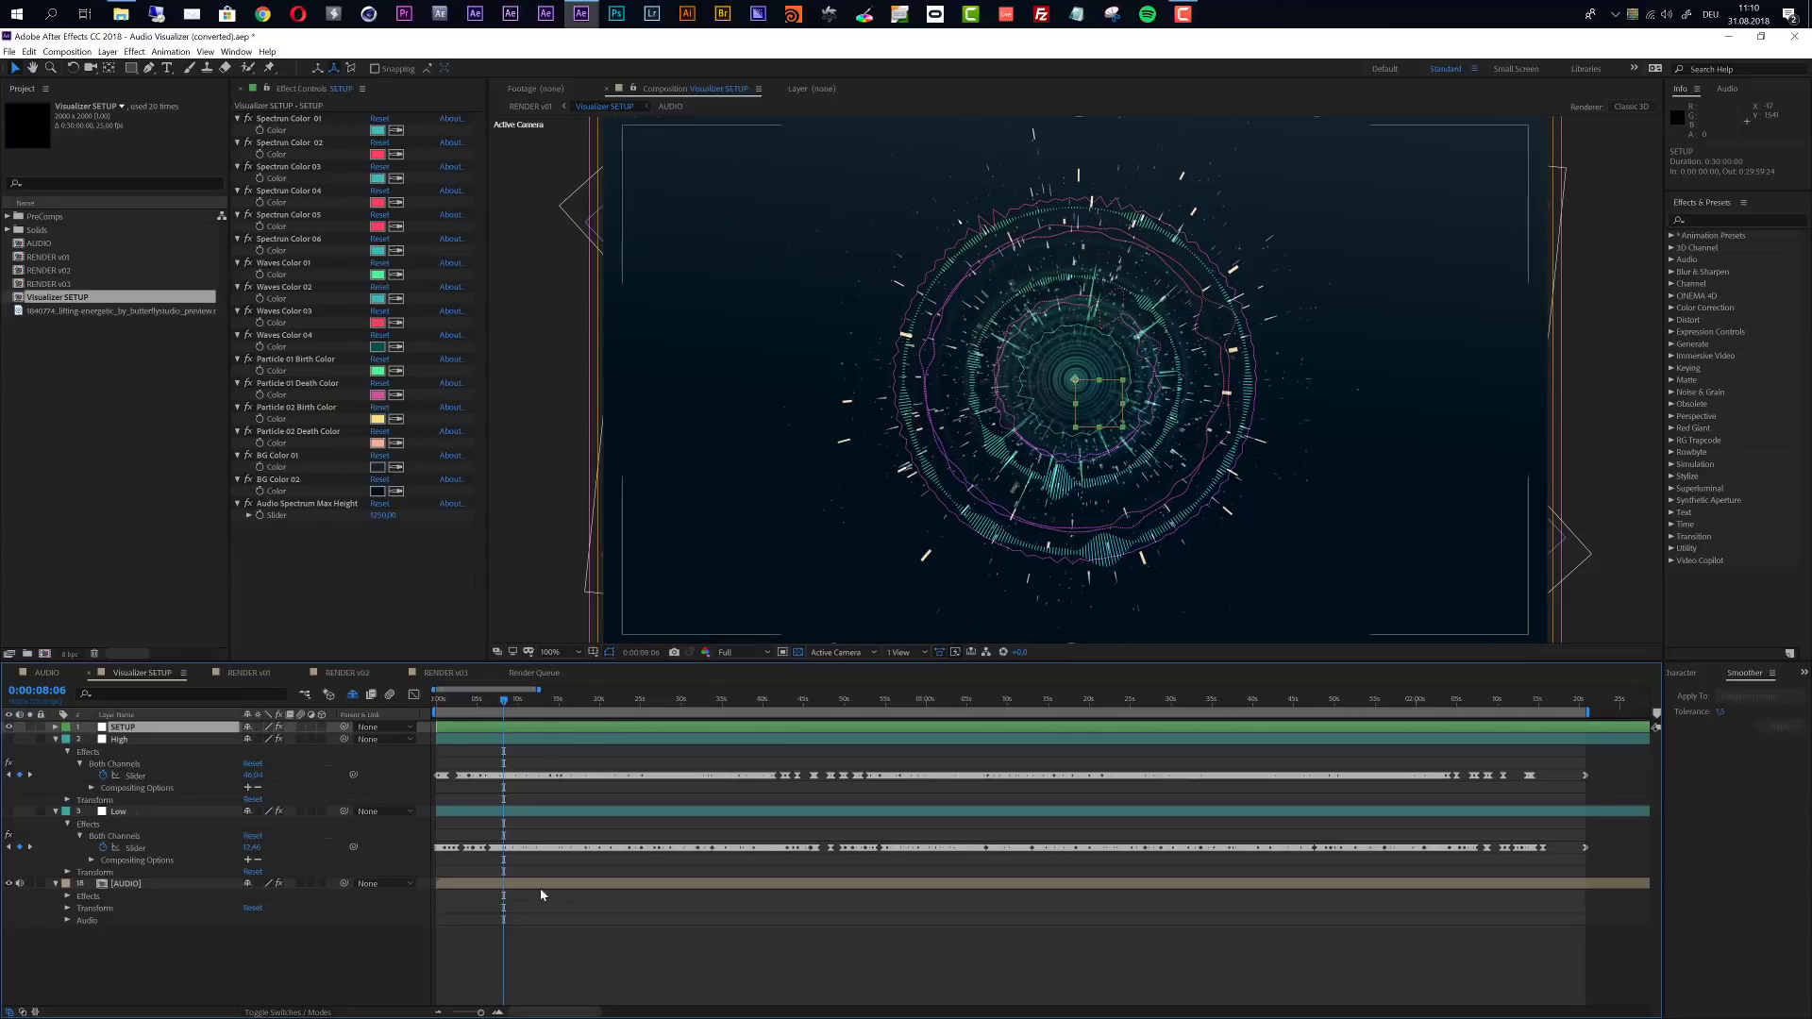
left_click(320, 507)
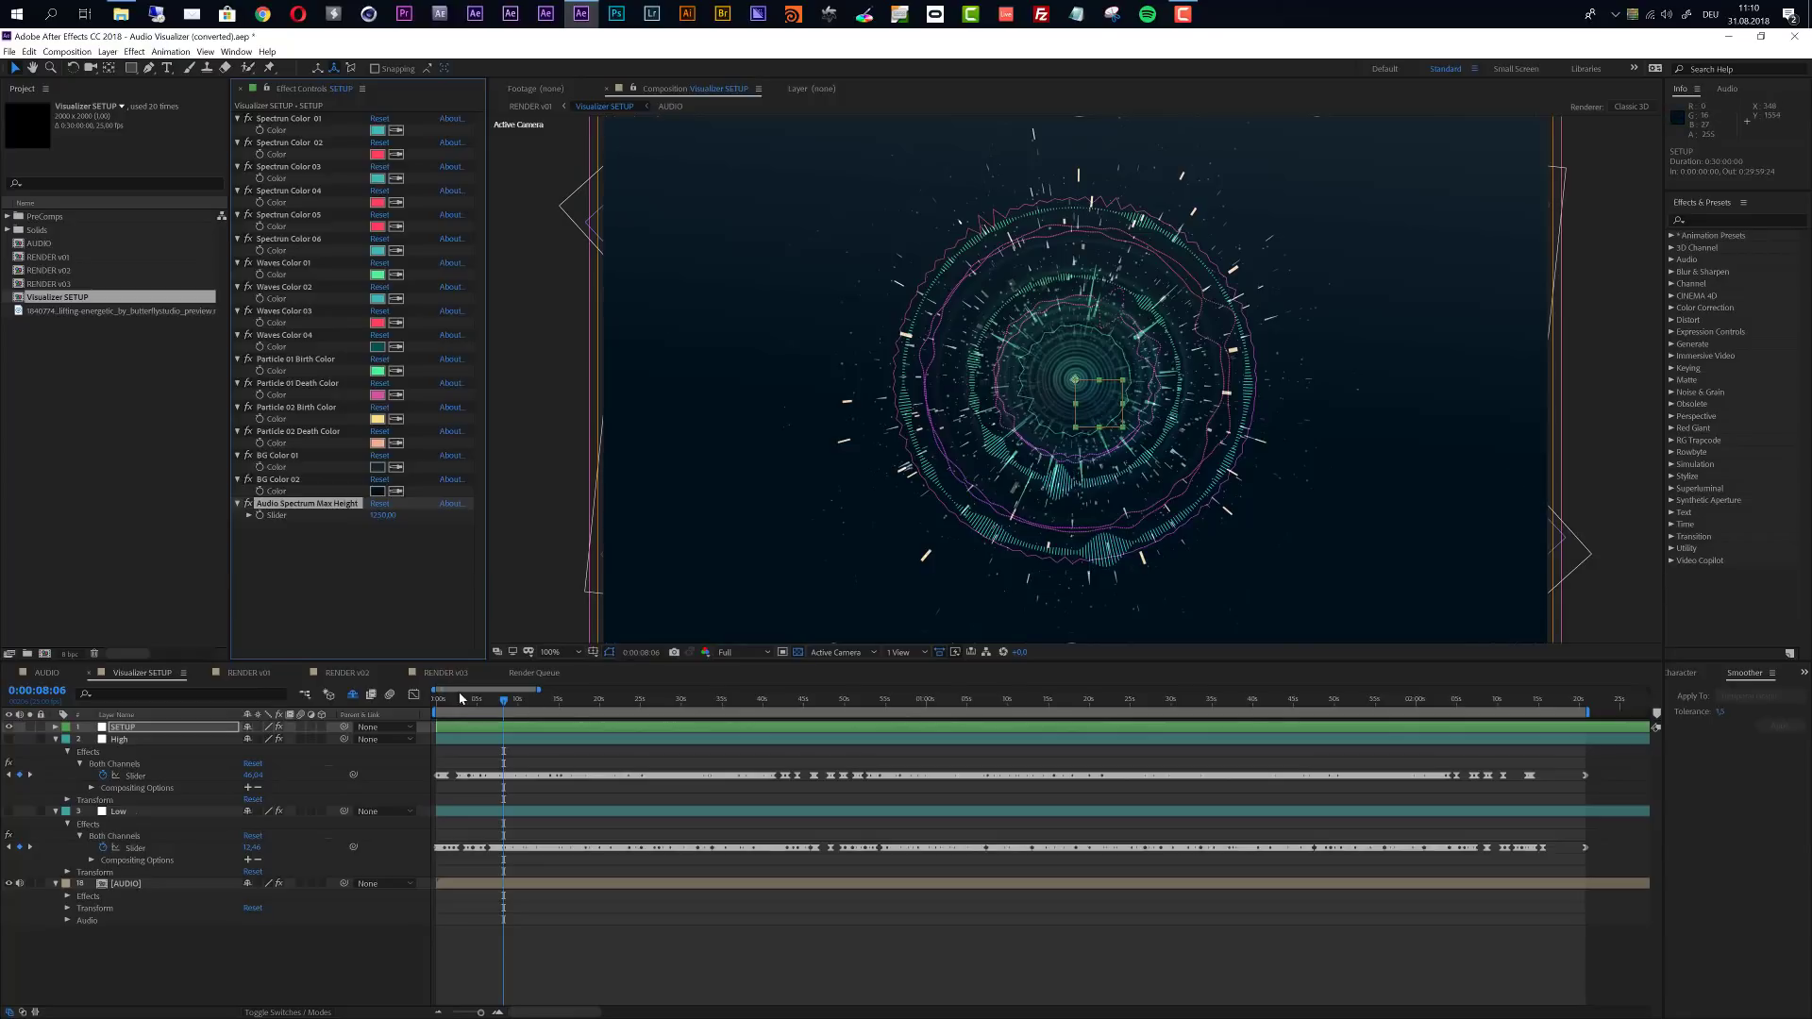
- Reveal the AUDIO layer's waveform and move the current time to 0:00:09:09
left_click(518, 888)
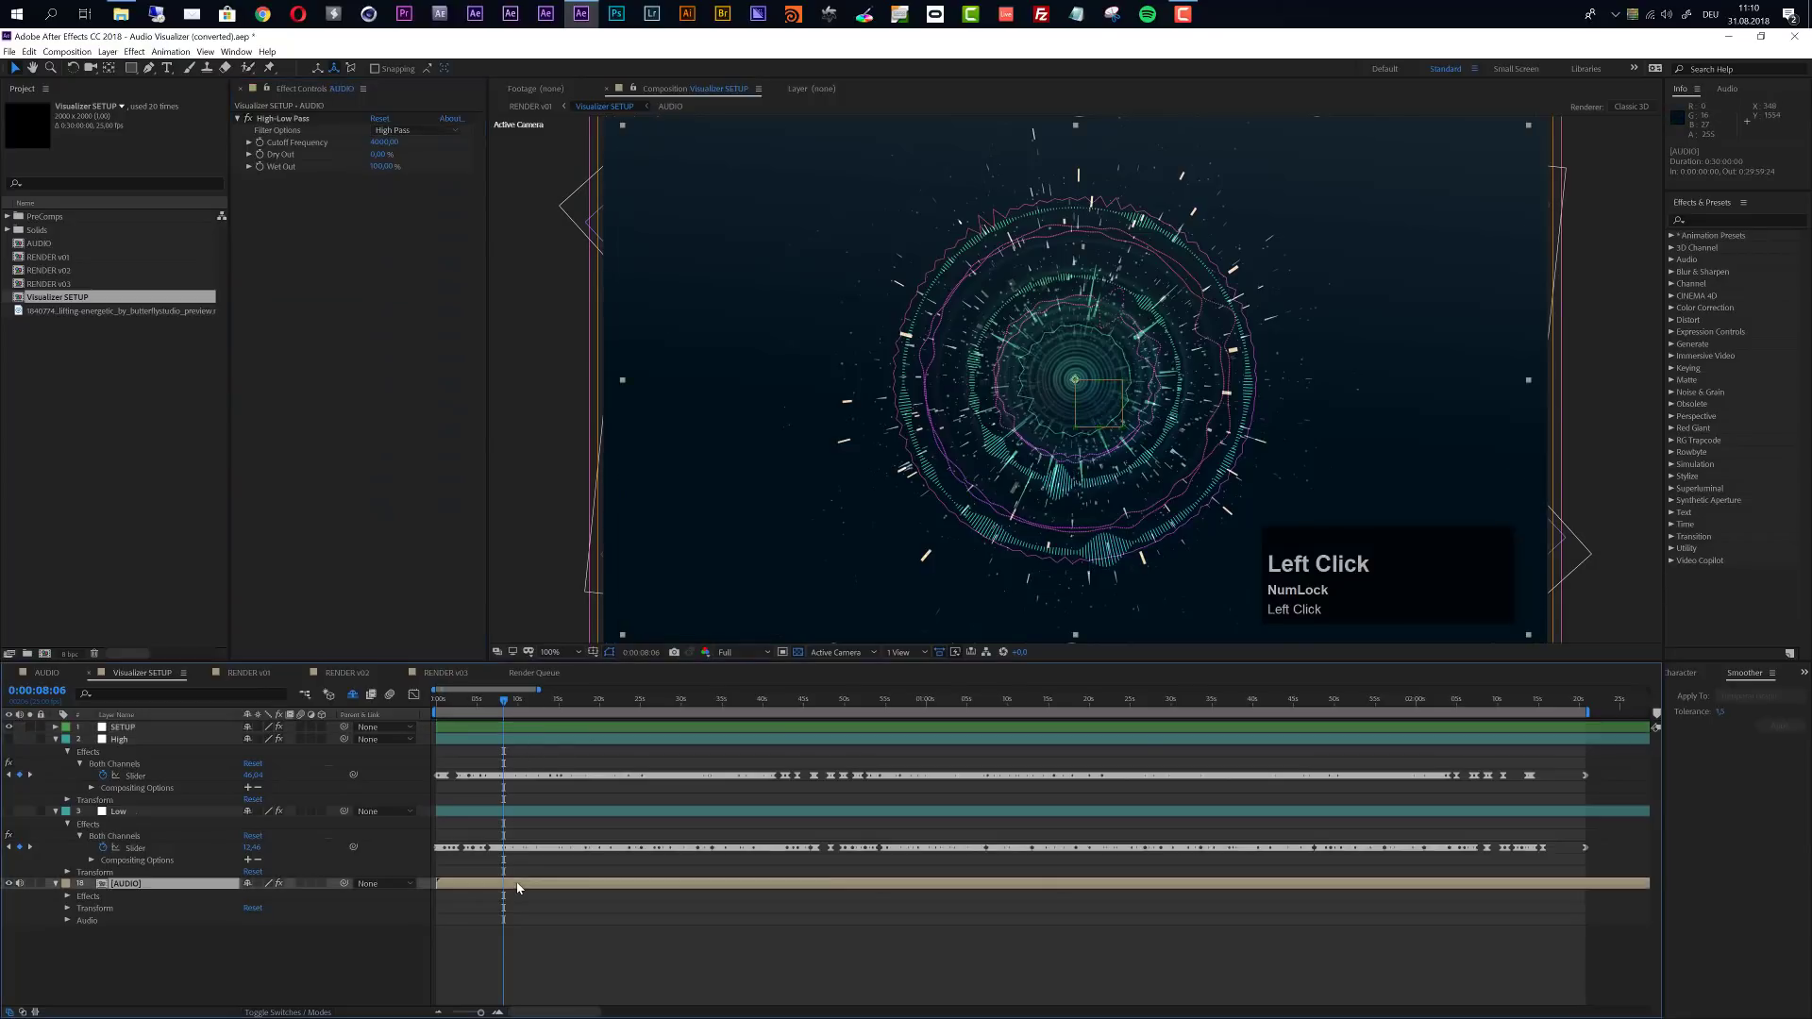
key("l")
key("l")
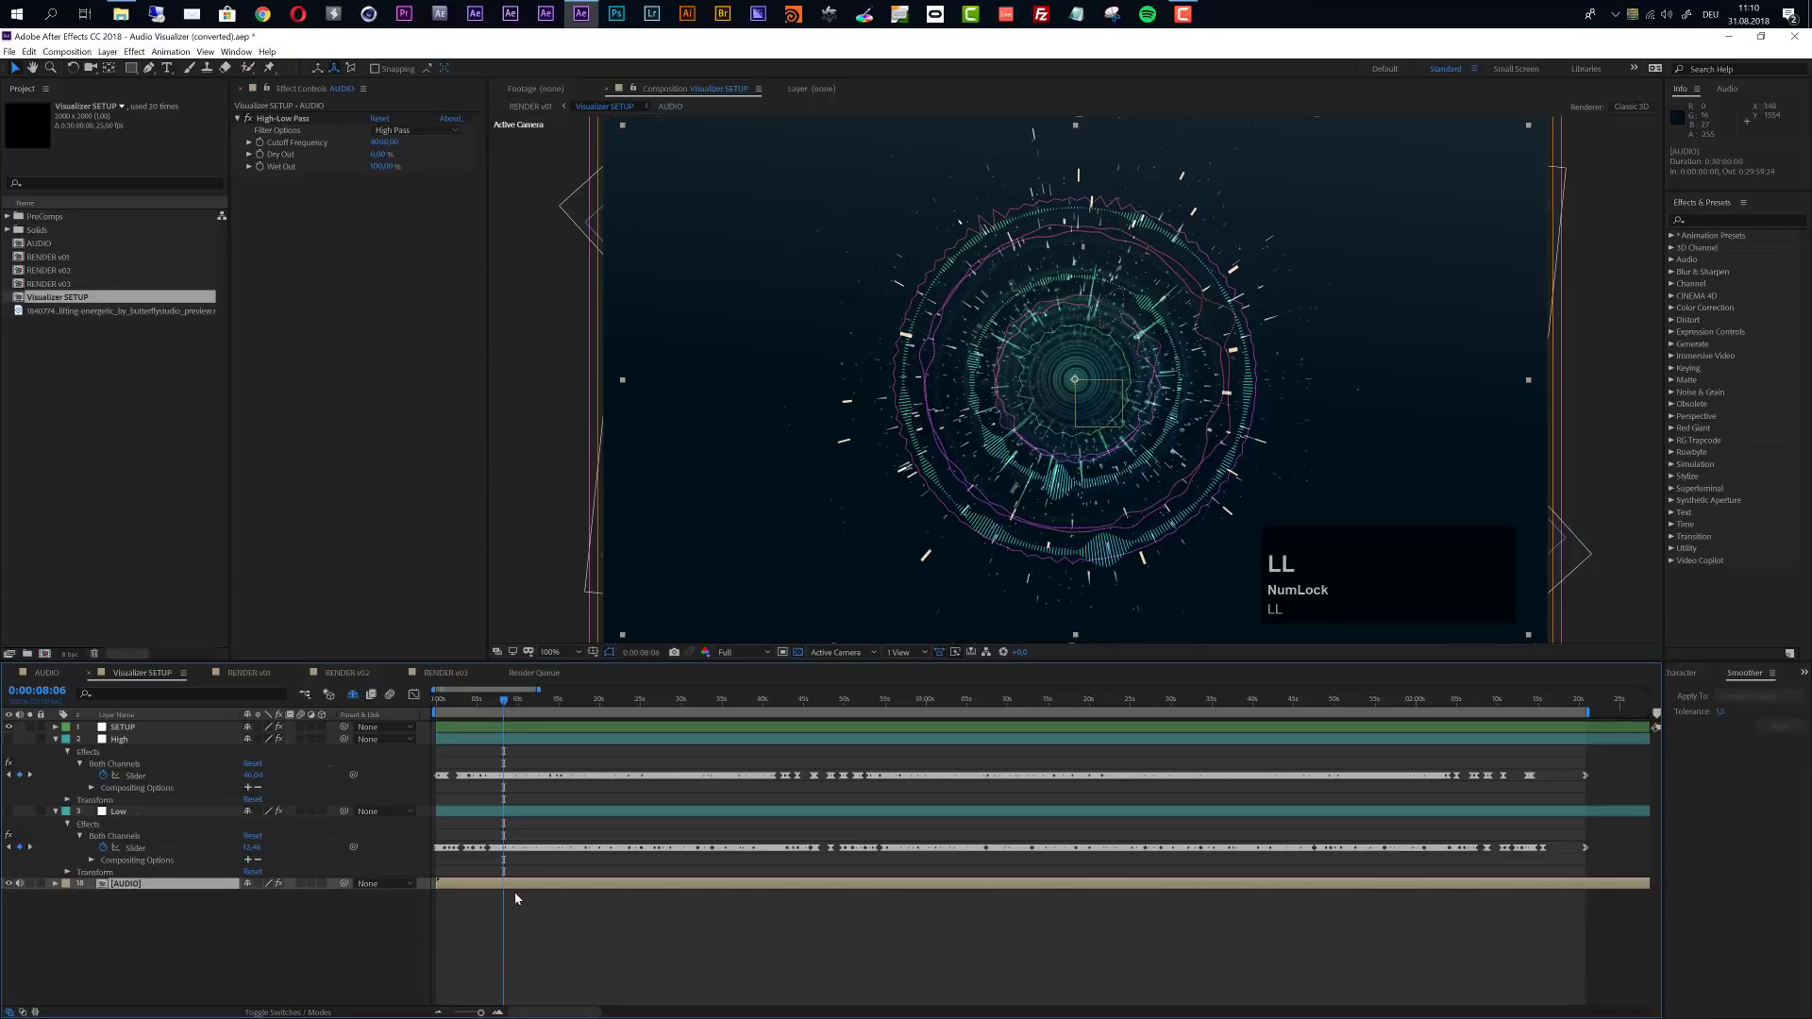
key("l")
key("l")
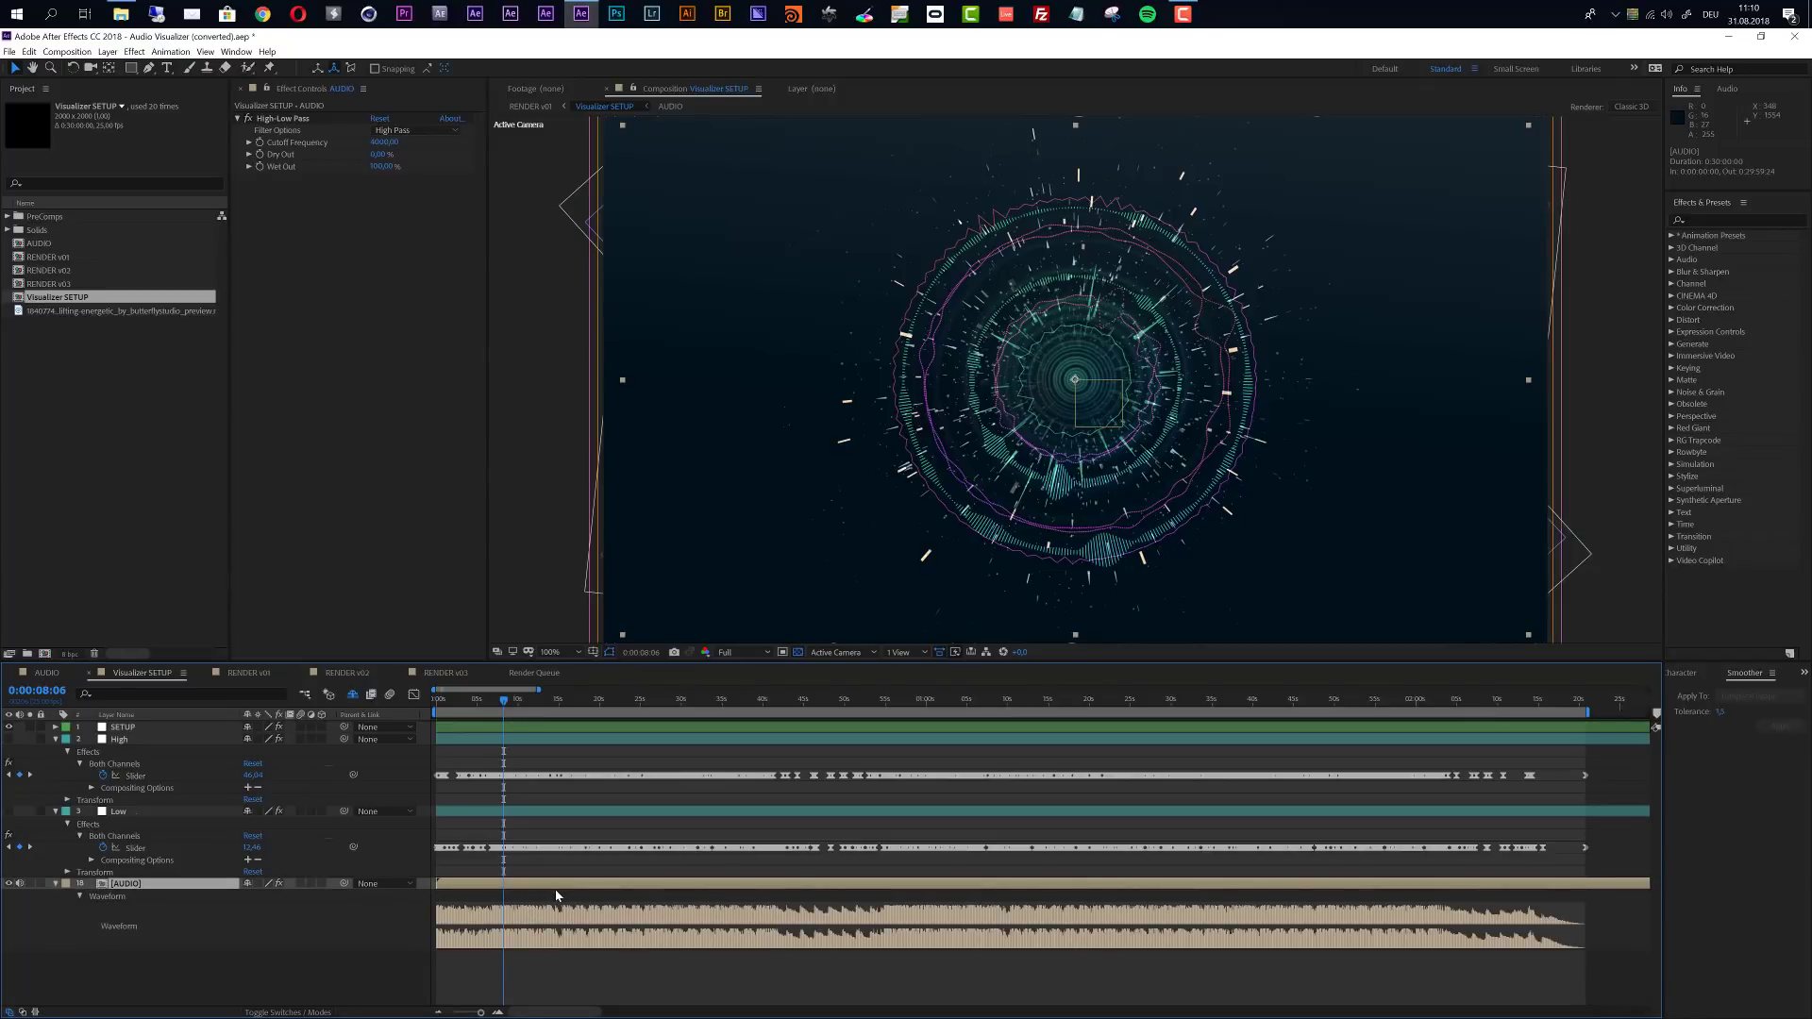
left_click_drag(502, 704, 509, 707)
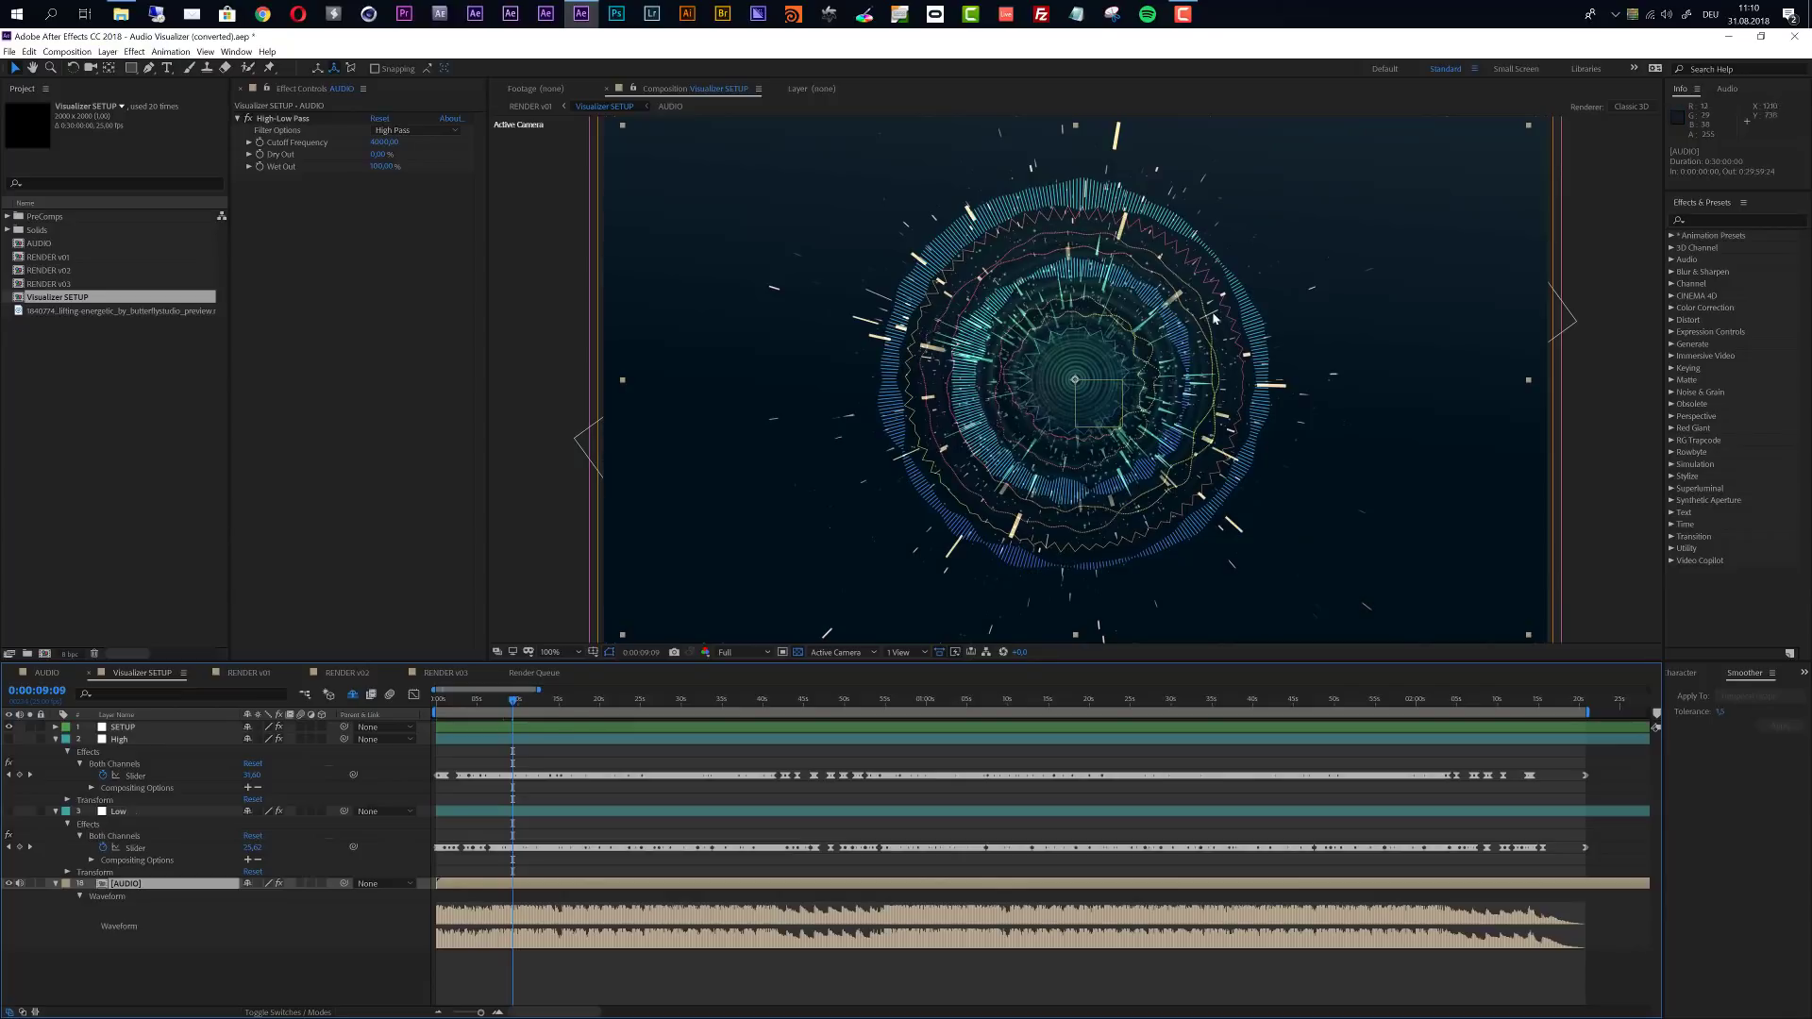
- Try a value of 2000 for the SETUP layer's Audio Spectrum Max Height slider
left_click(135, 727)
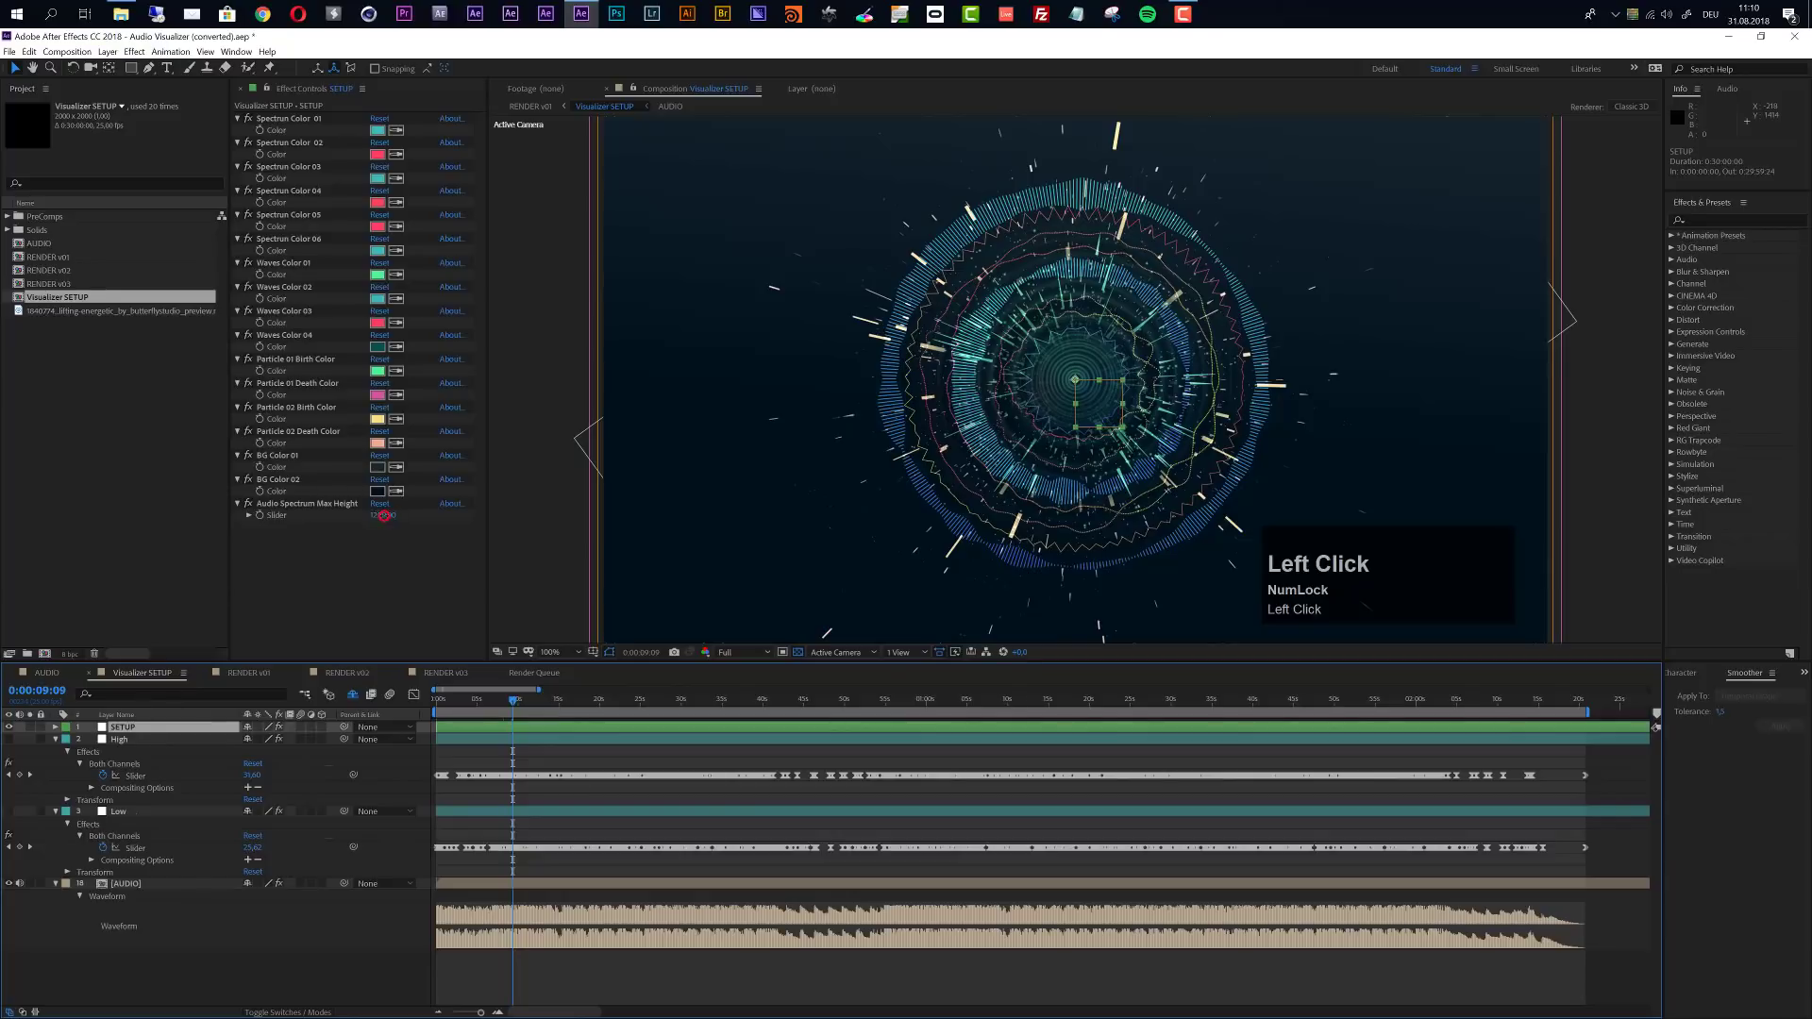
left_click(384, 516)
type("200")
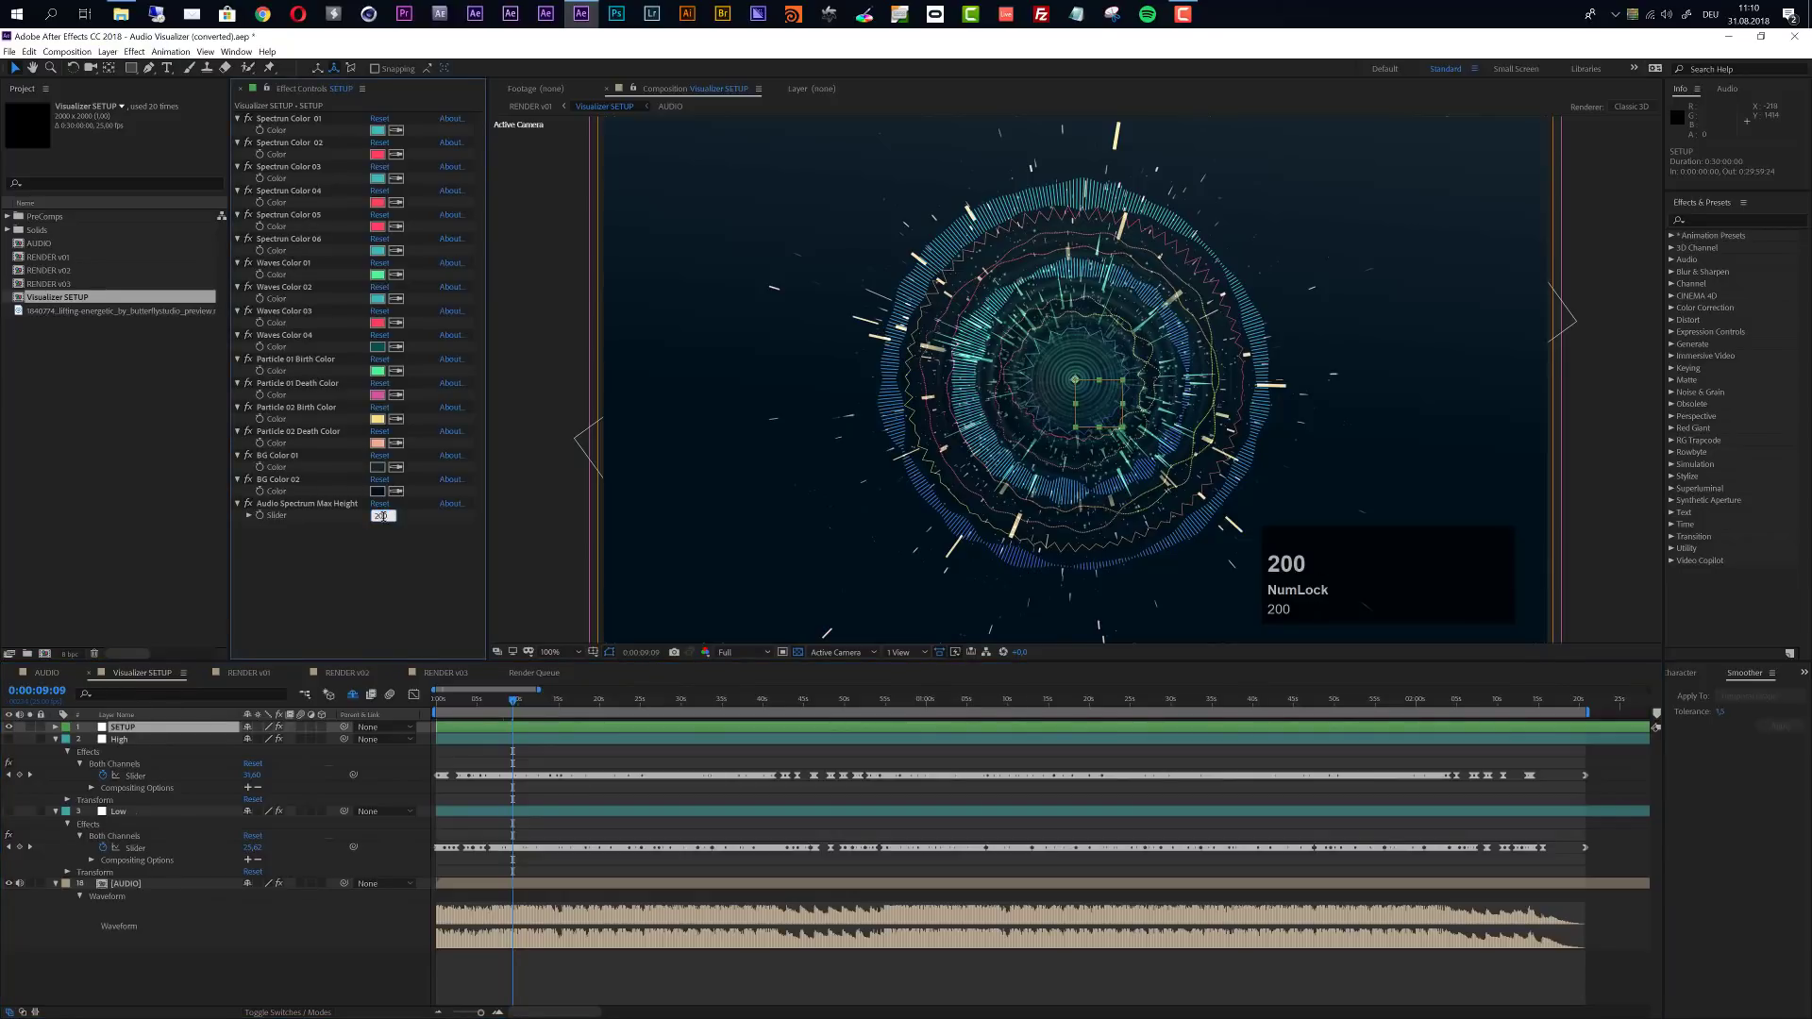
type("0")
key("Return")
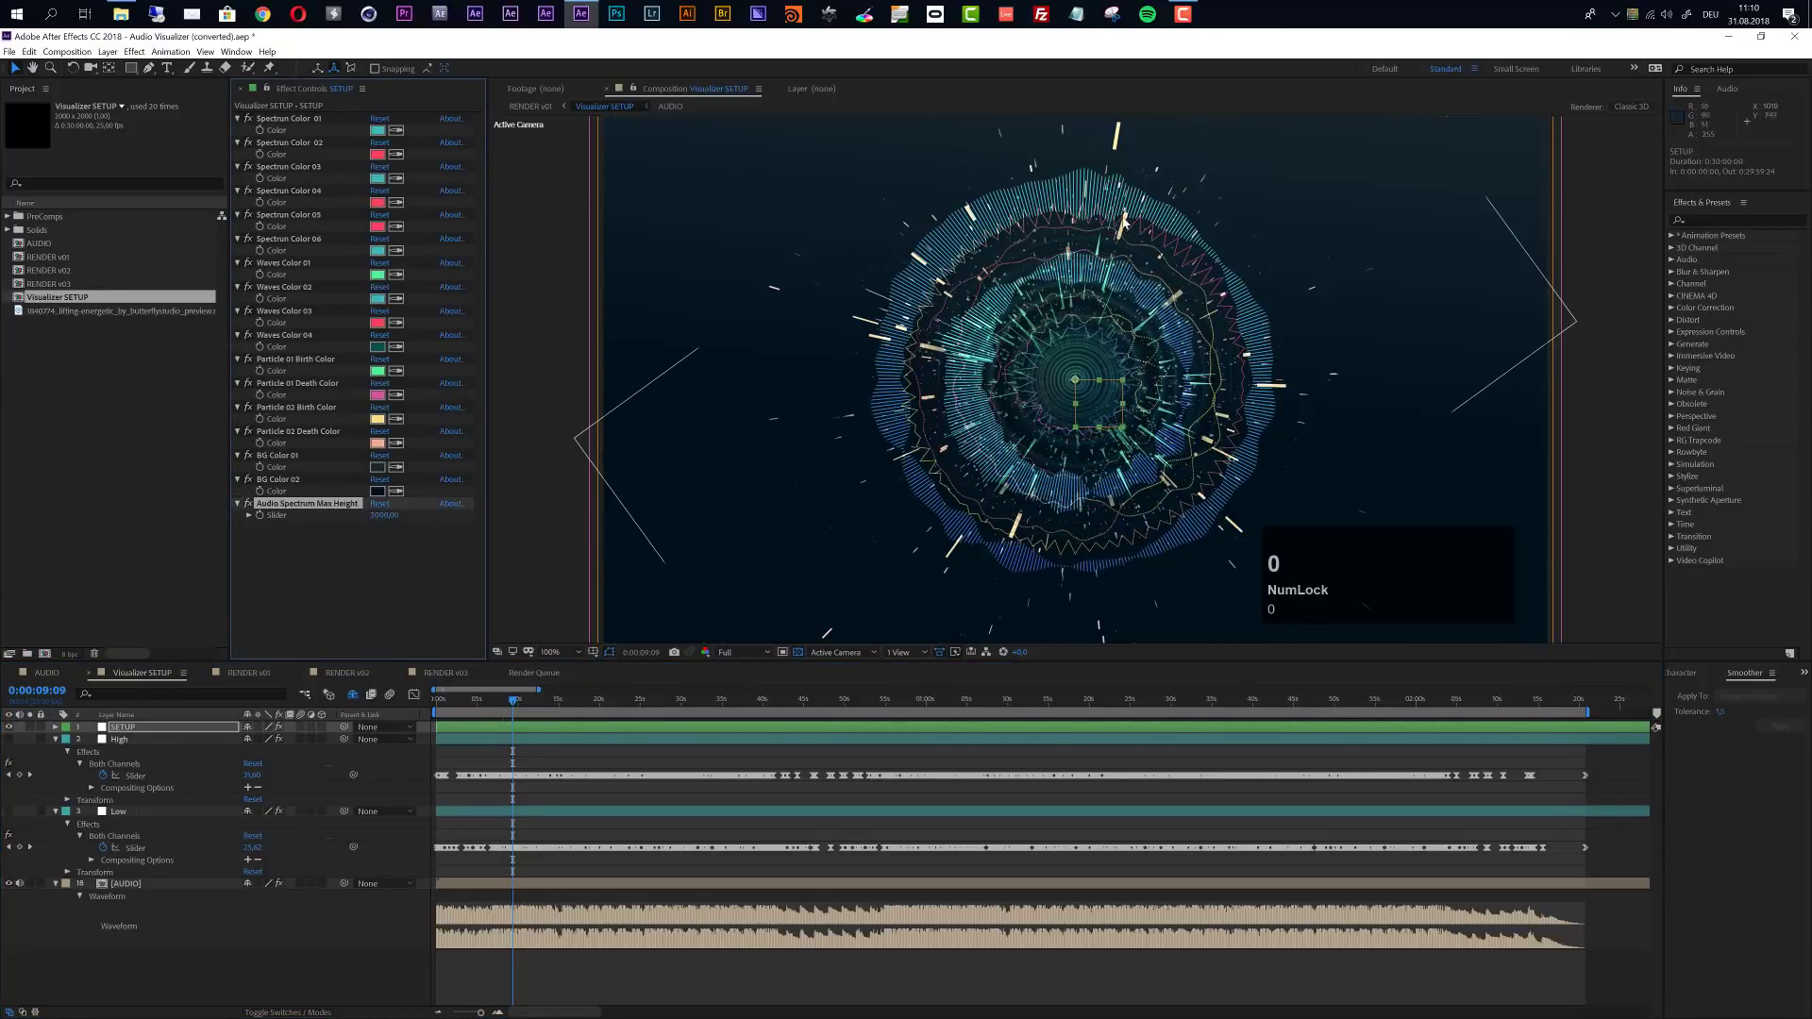
- Set the SETUP layer's Audio Spectrum Max Height slider to 1250 and lock the display of its effect controls
left_click(382, 515)
type("1250")
key("Return")
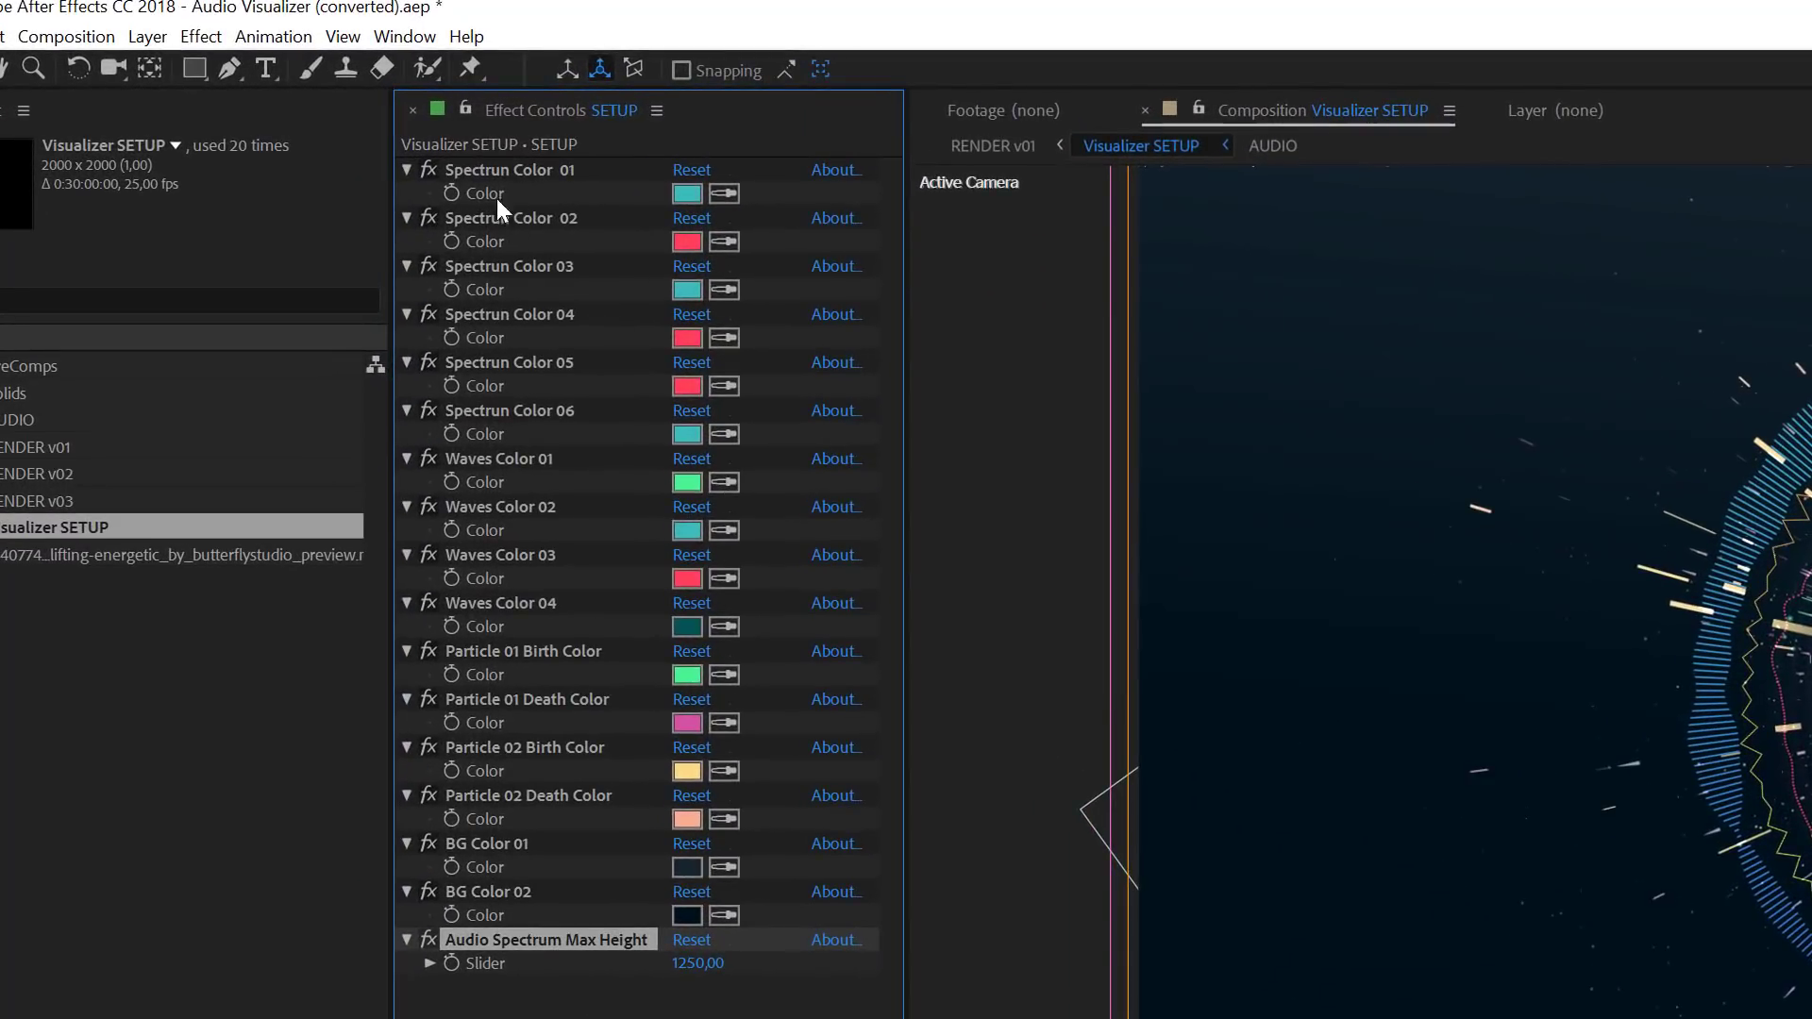
left_click(466, 110)
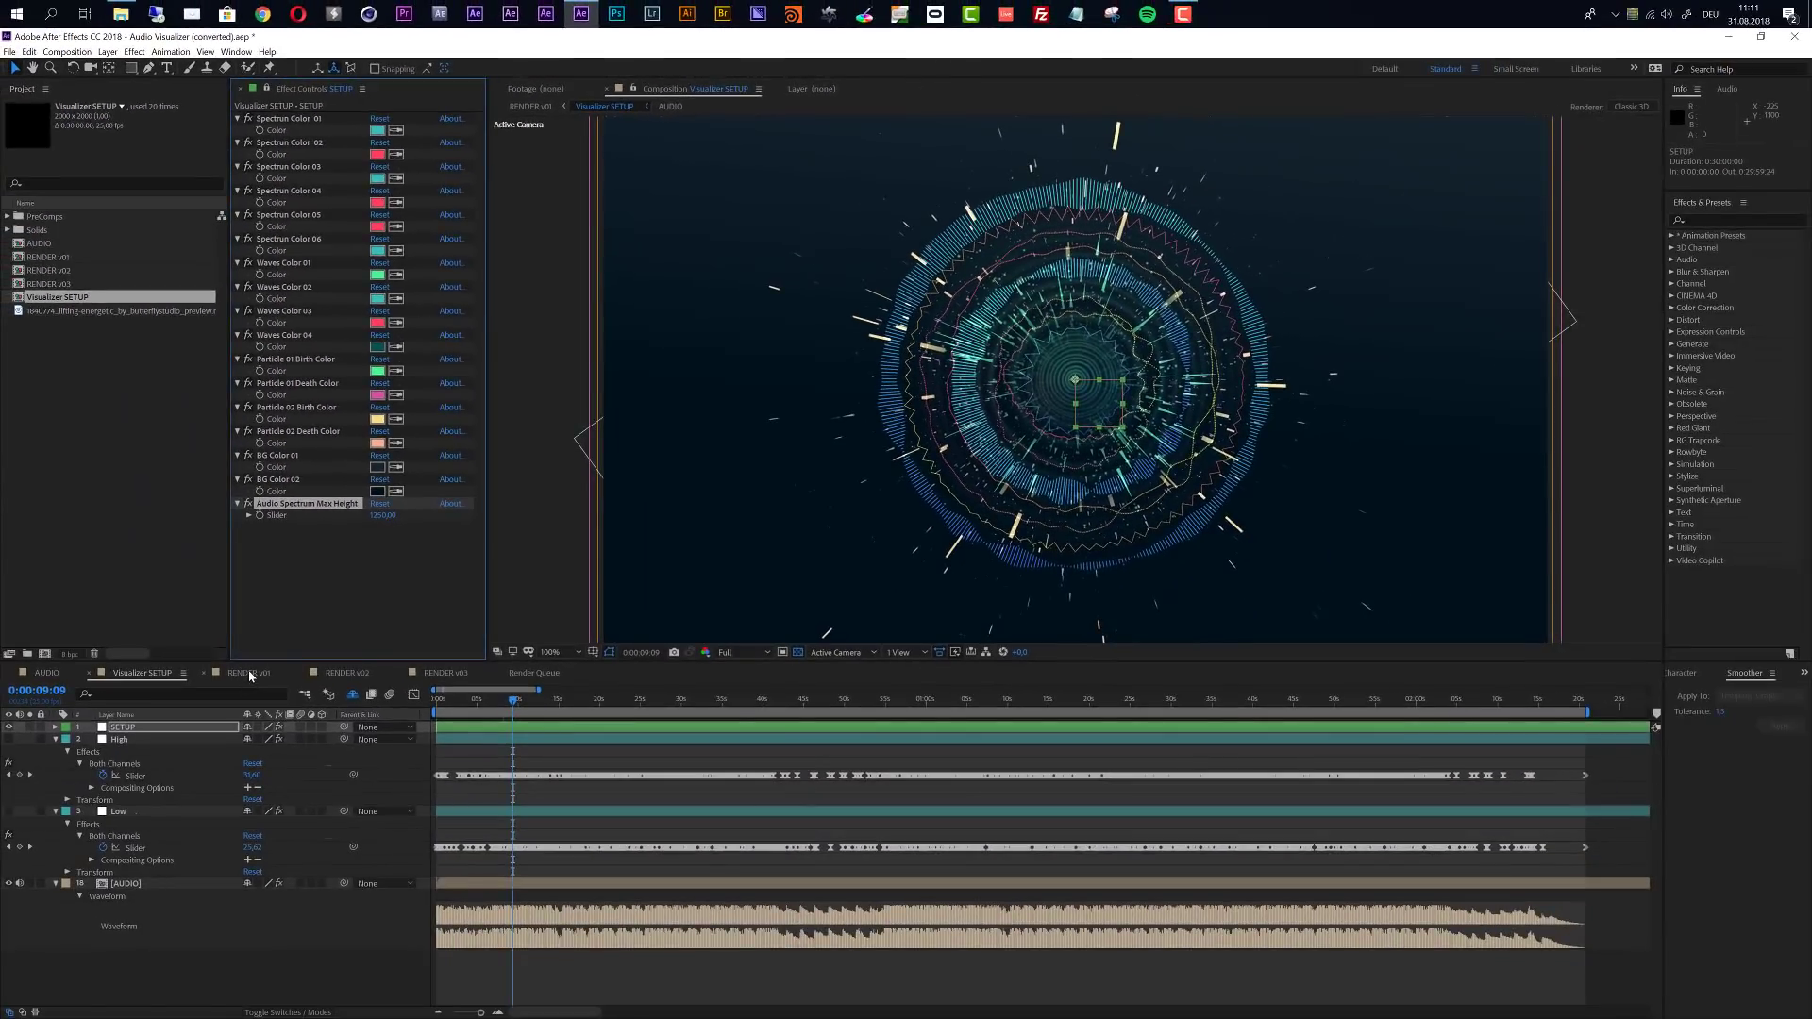
- Review the visualizer layouts in the RENDER v01, RENDER v02 and RENDER v03 compositions
left_click(248, 674)
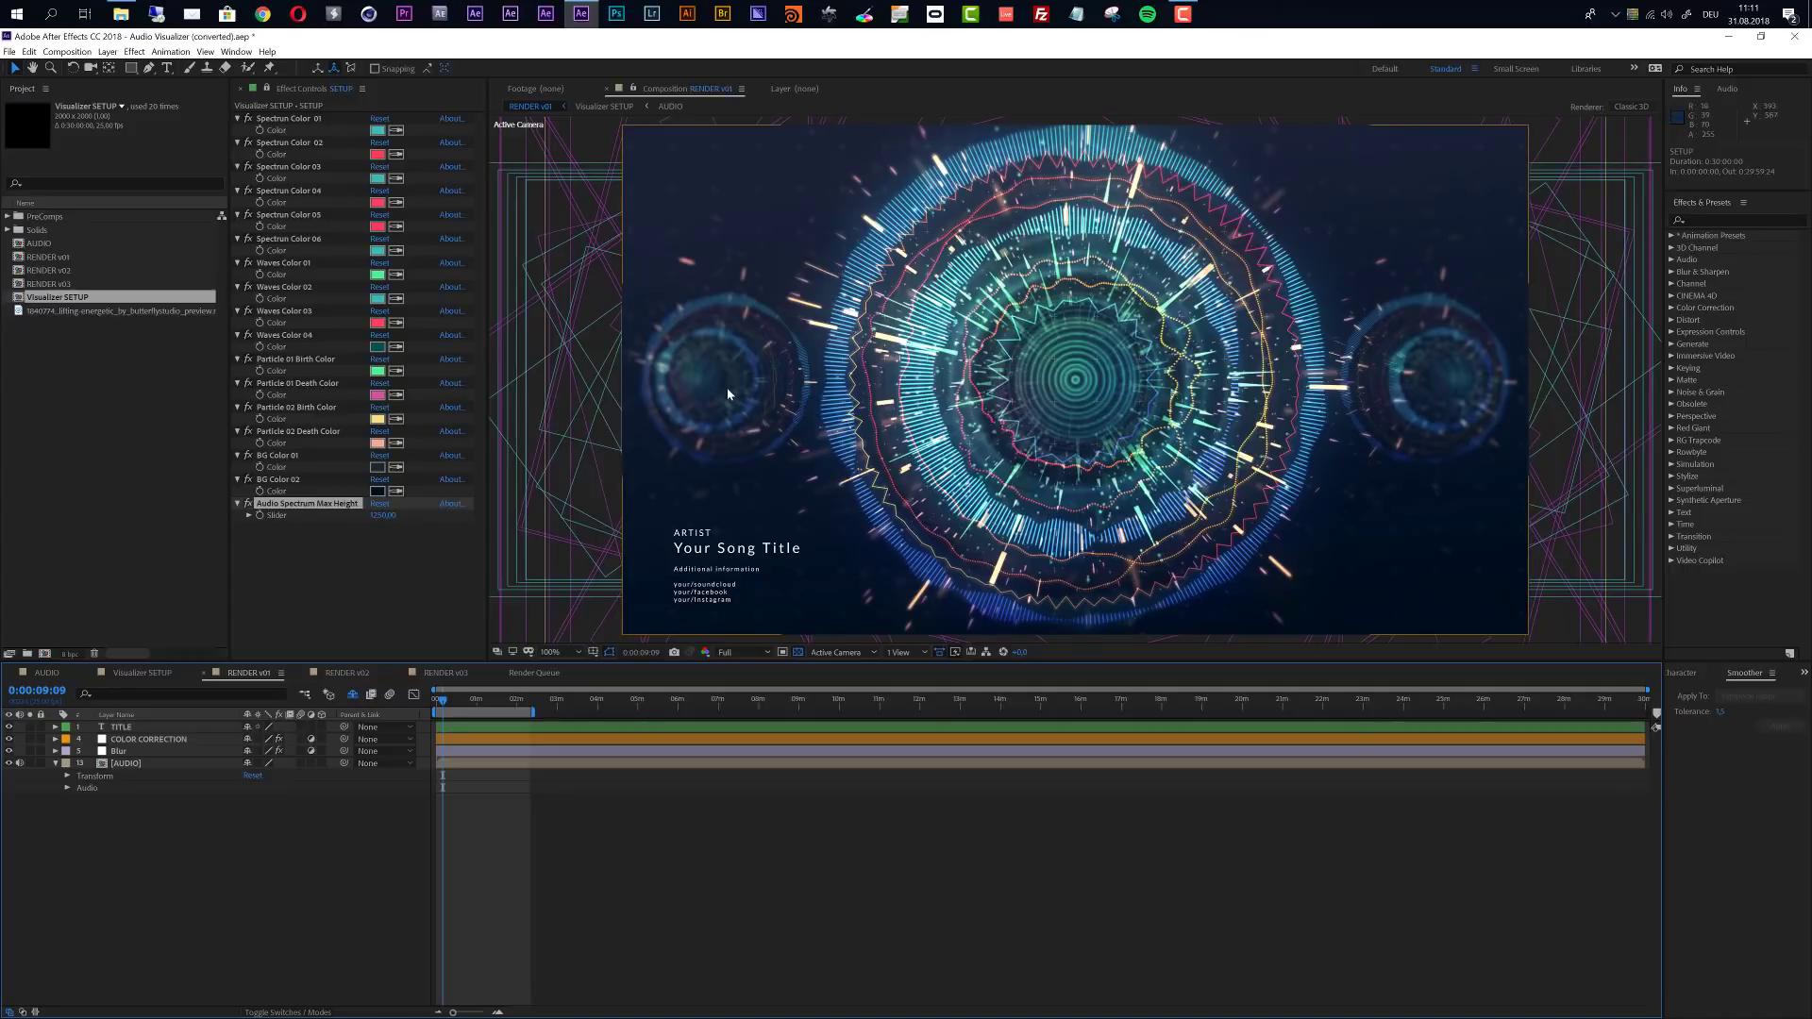
left_click(342, 676)
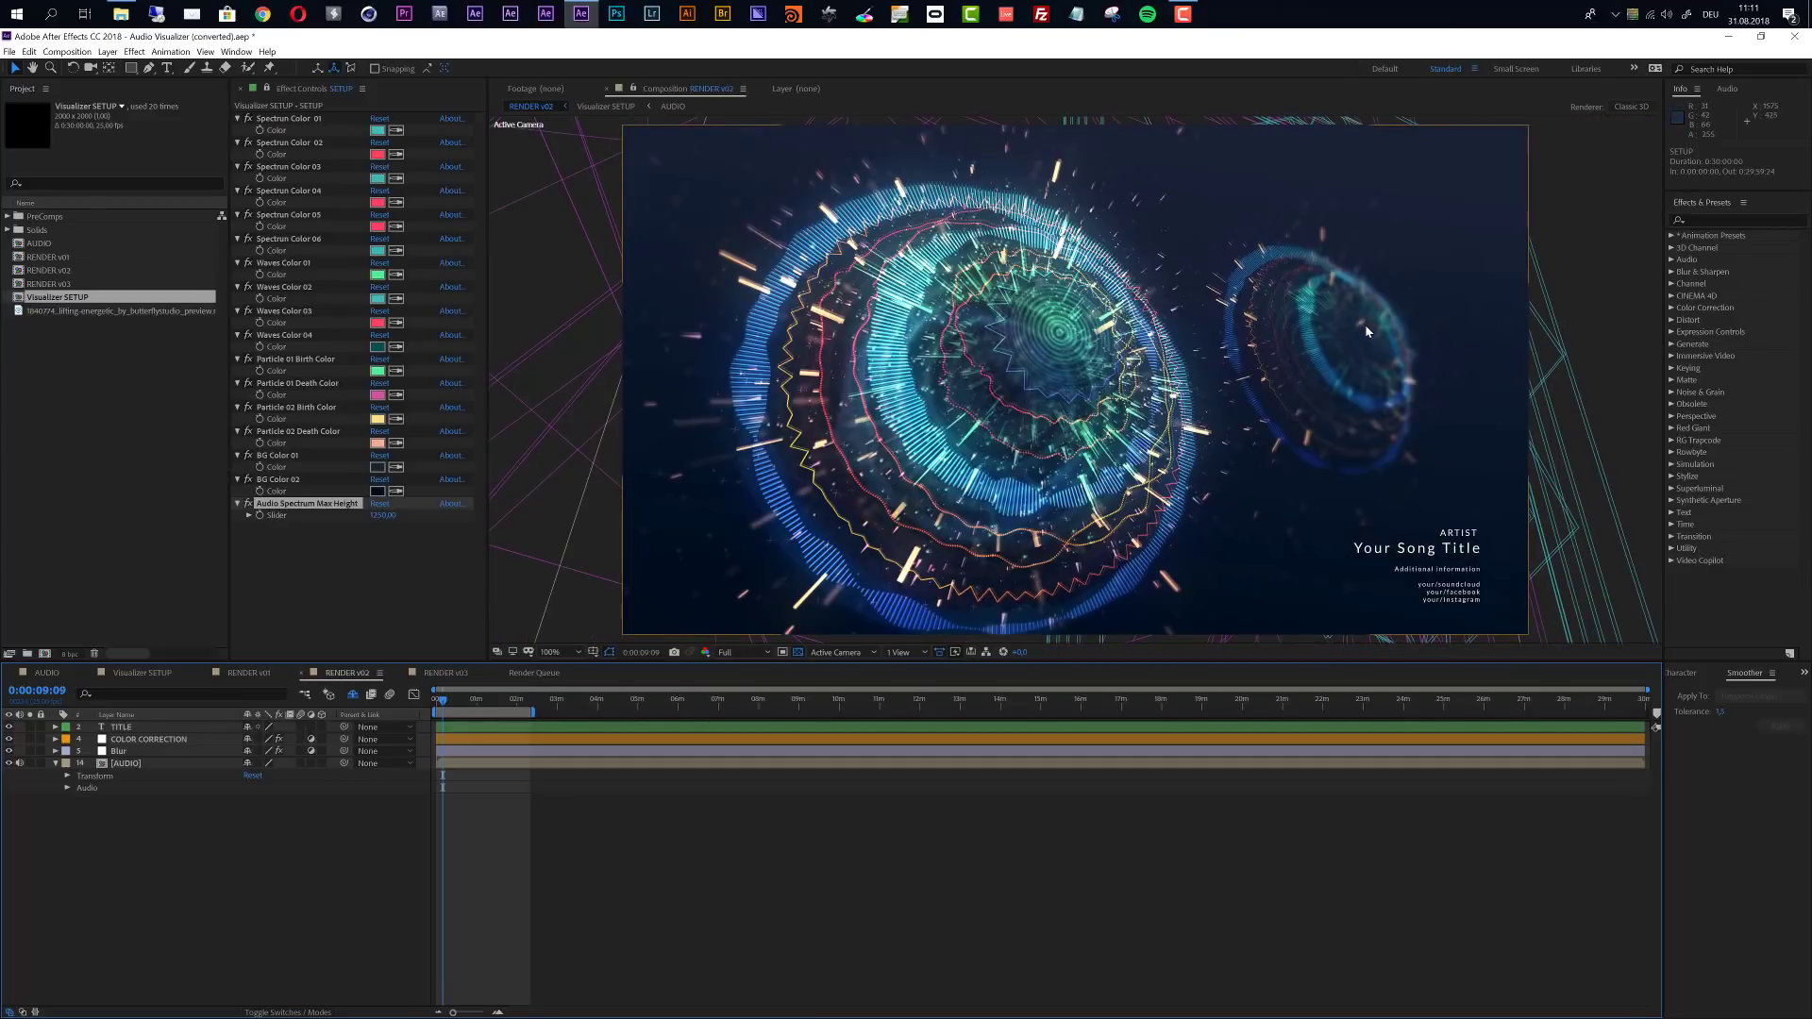
left_click(466, 676)
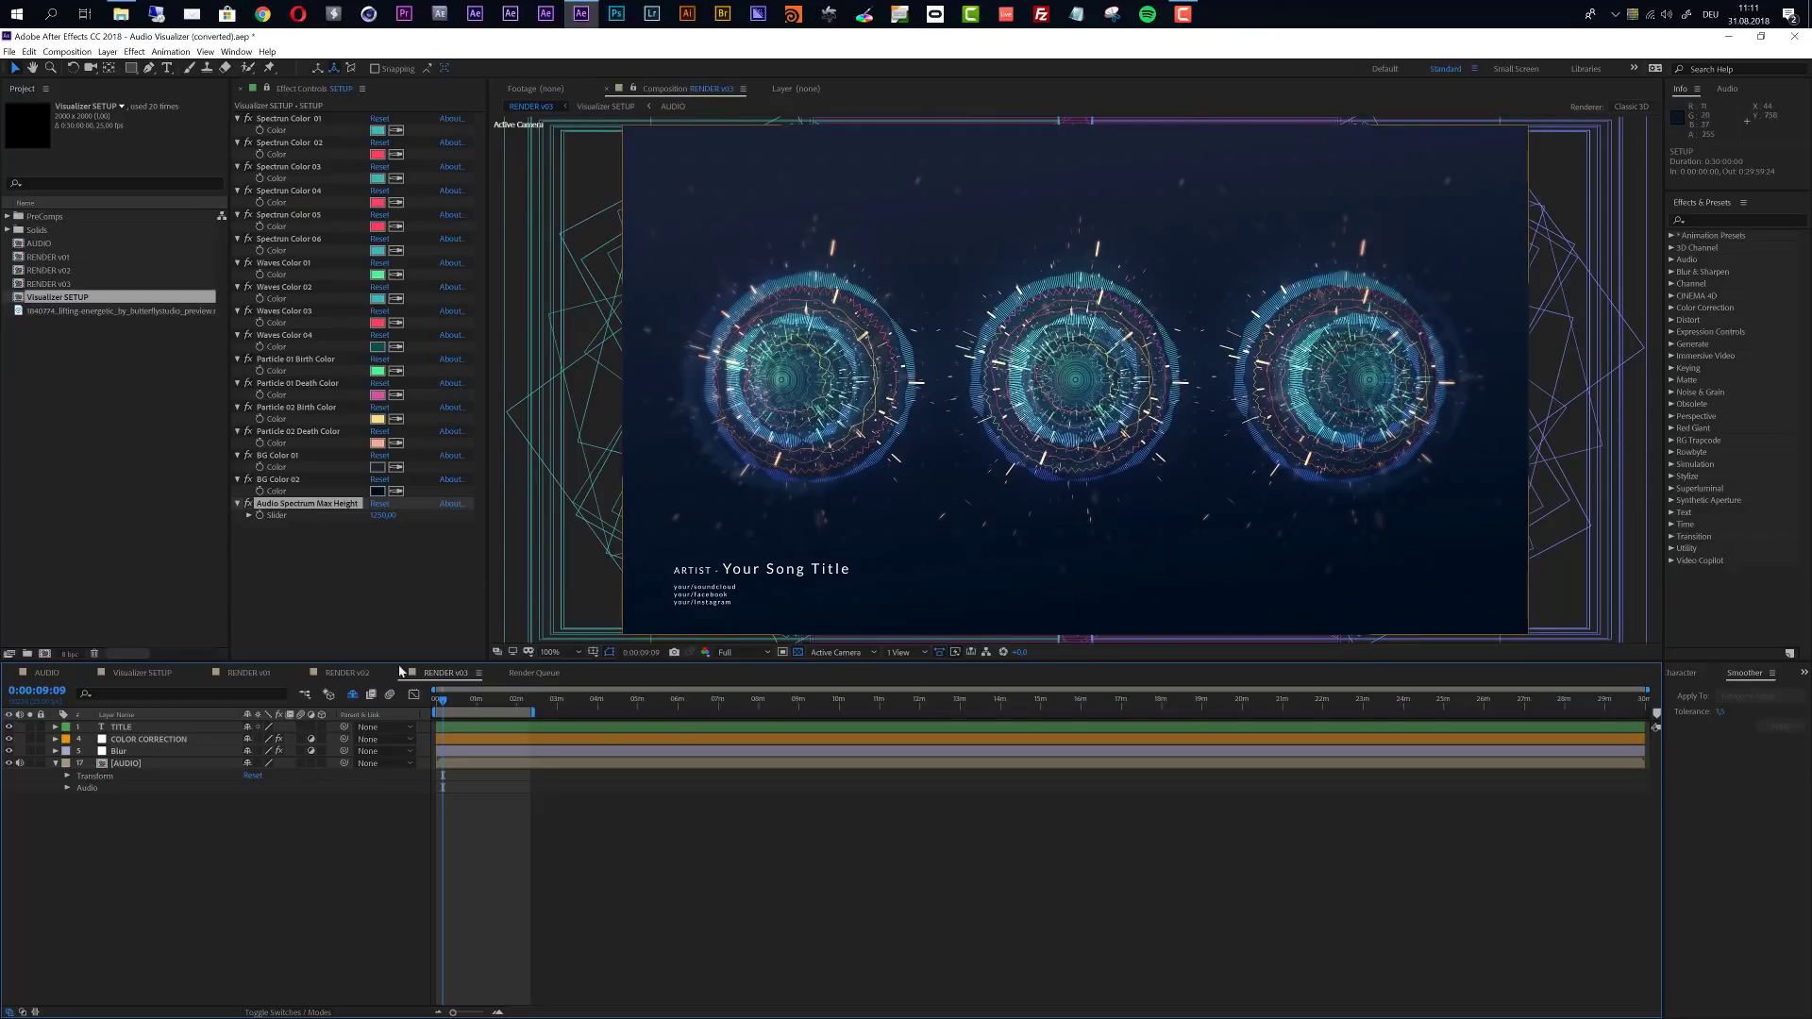
- In the RENDER v02 composition, try a blue for the SETUP layer's Spectrum Color 03
left_click(347, 673)
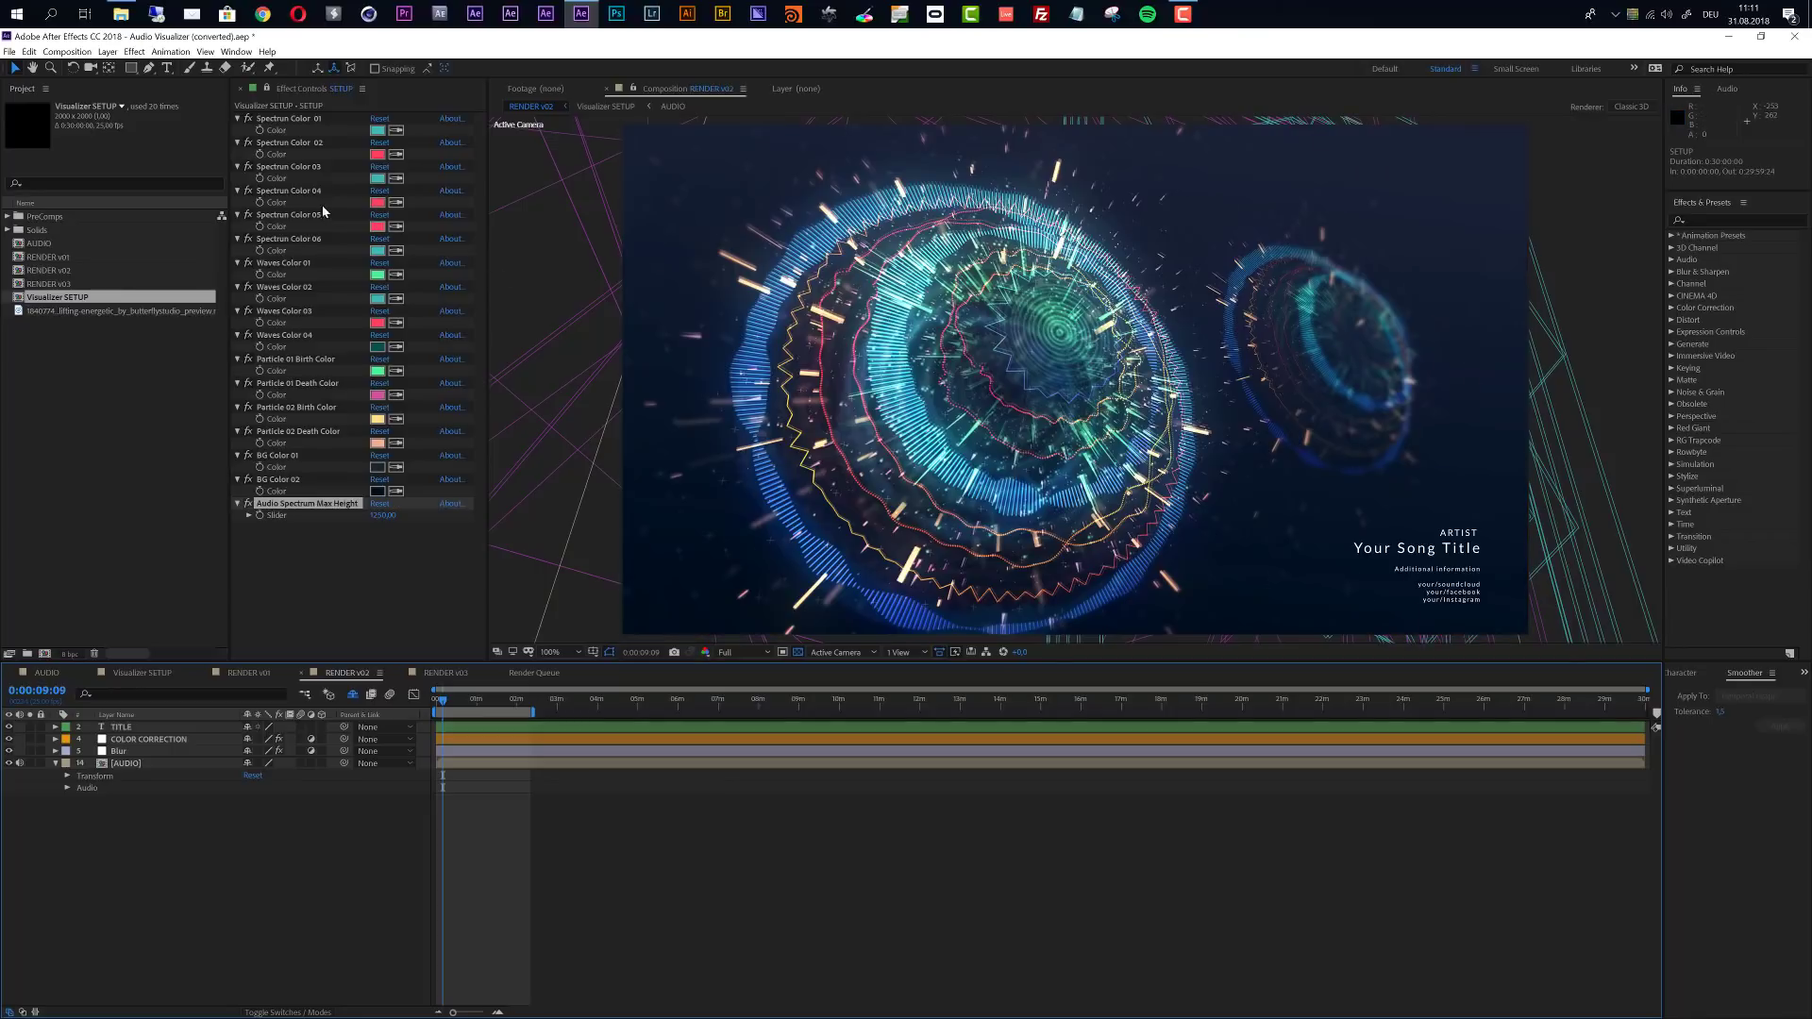
left_click(379, 181)
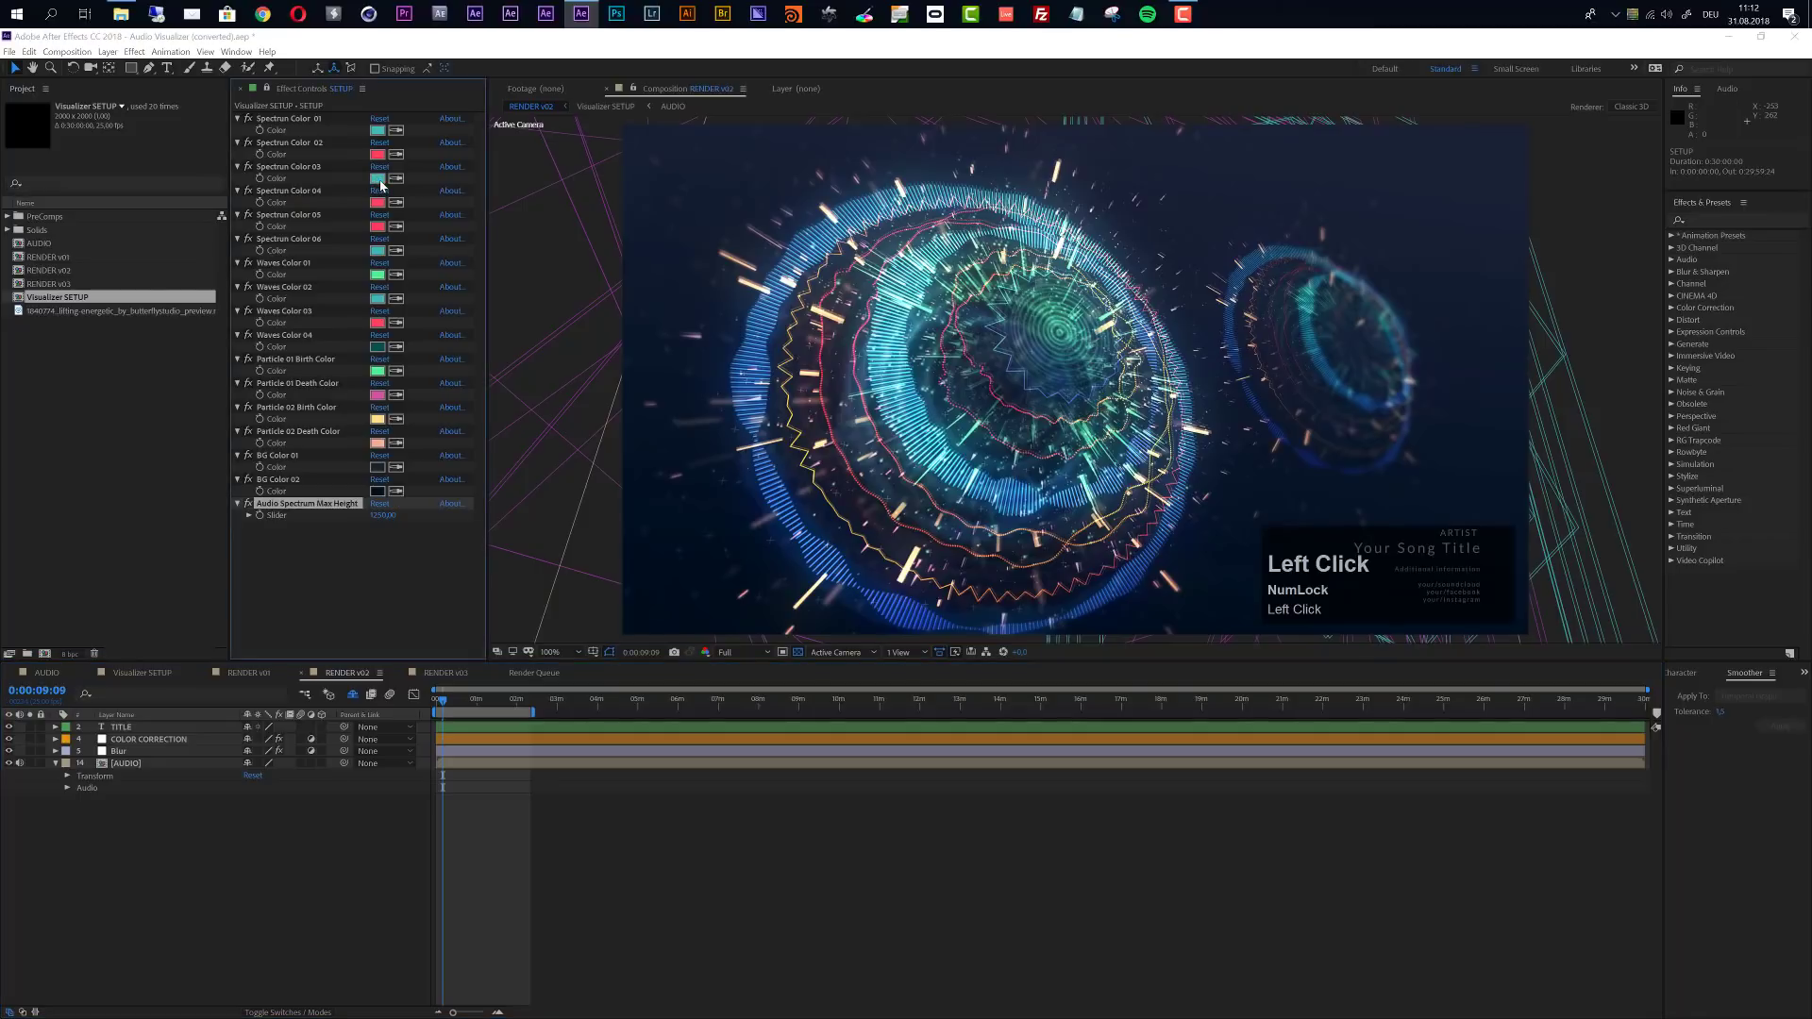
left_click_drag(219, 193, 219, 183)
left_click(163, 125)
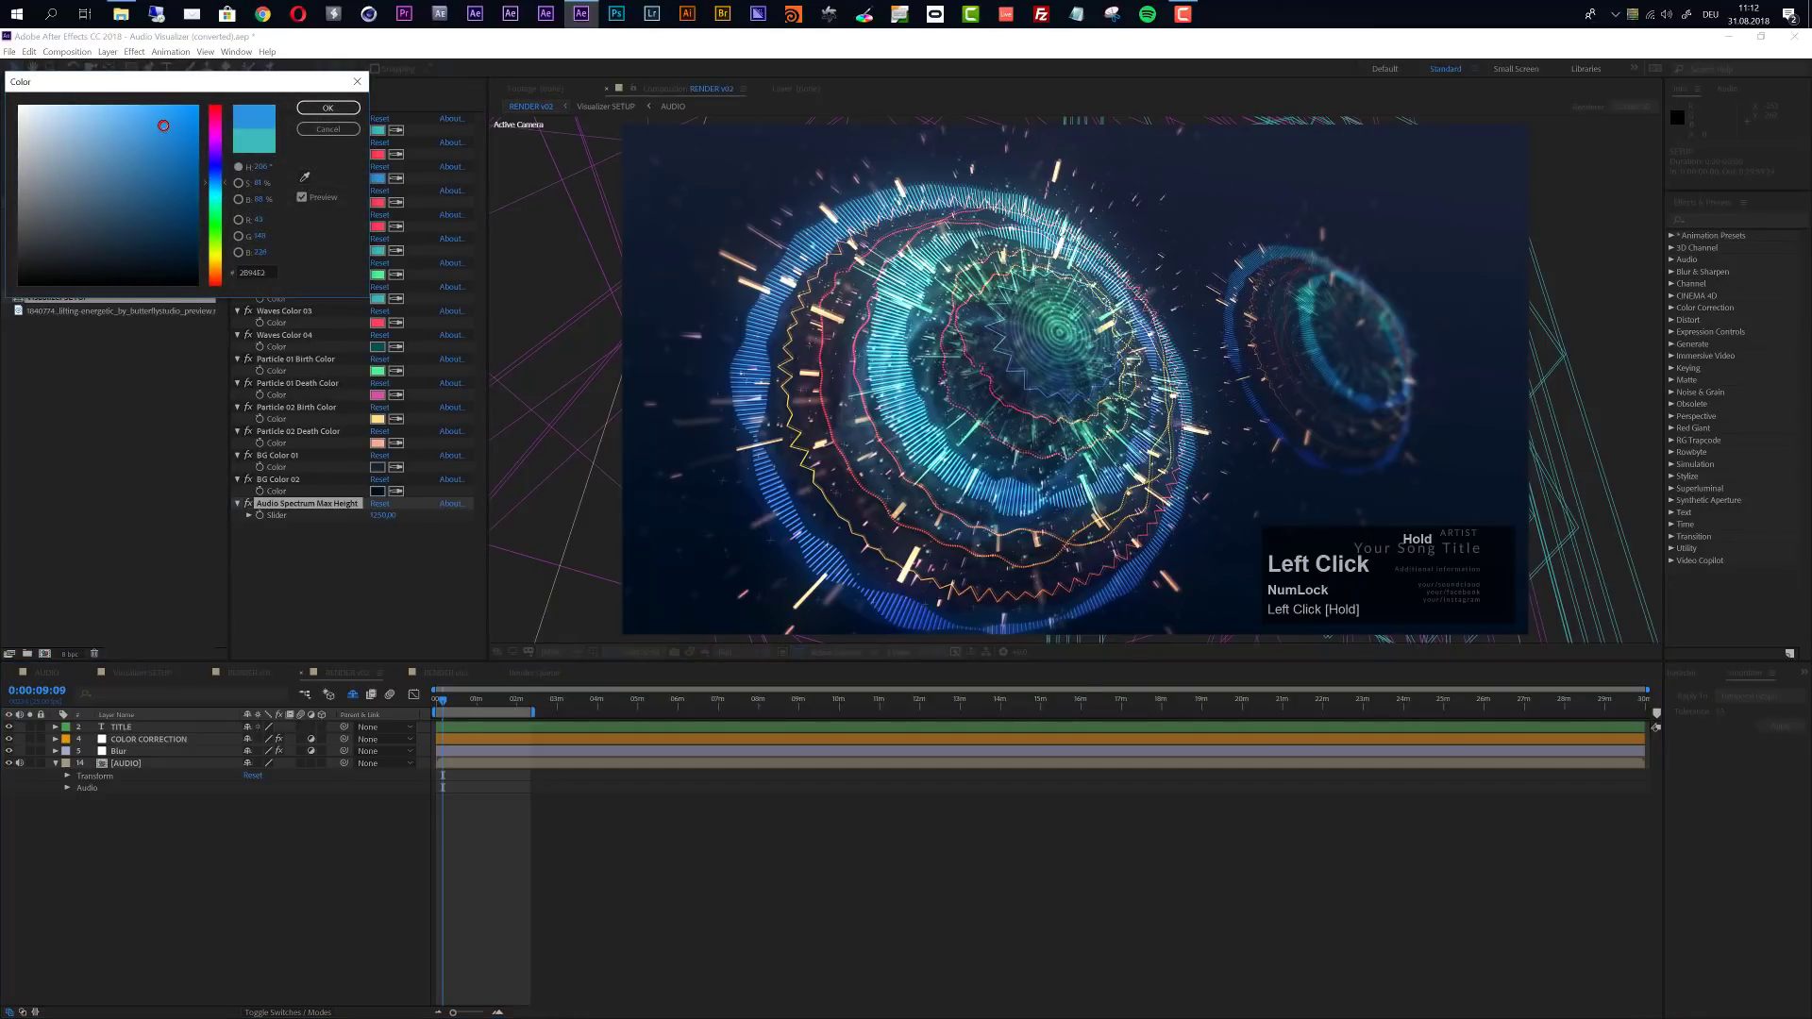
left_click(328, 107)
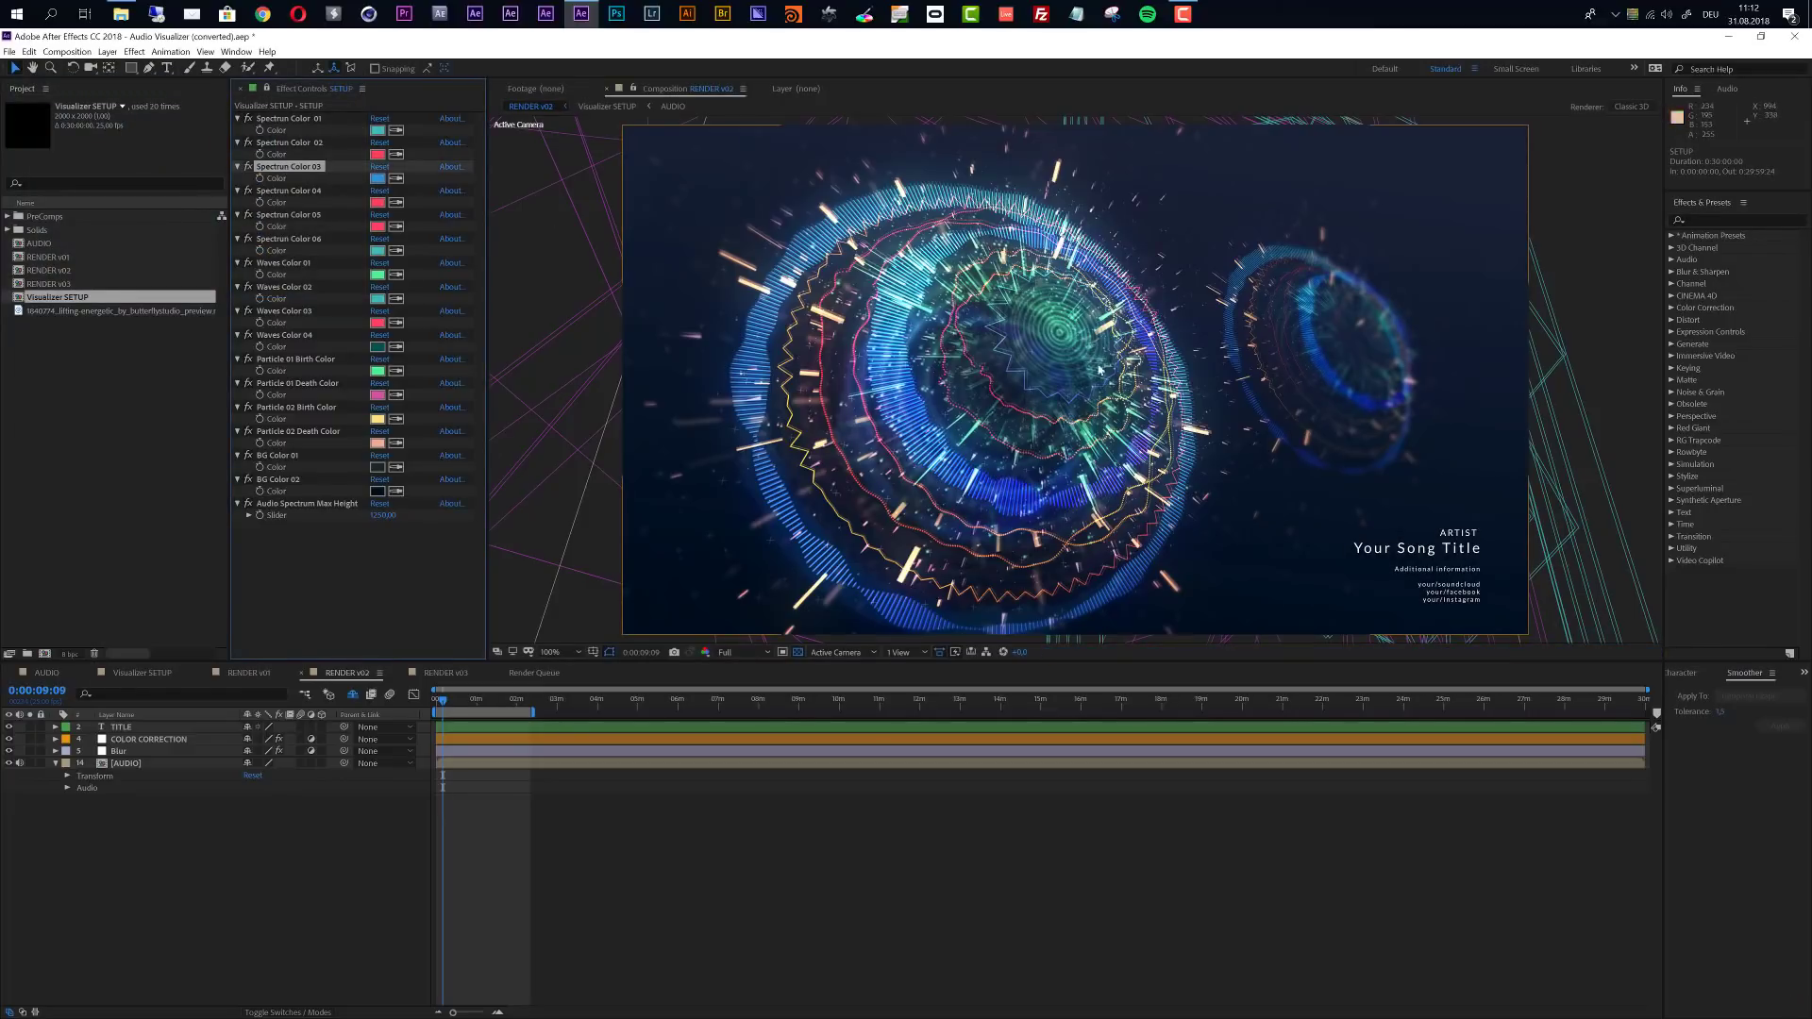
- Try an orange for Spectrum Color 03 and undo the color changes
left_click(378, 178)
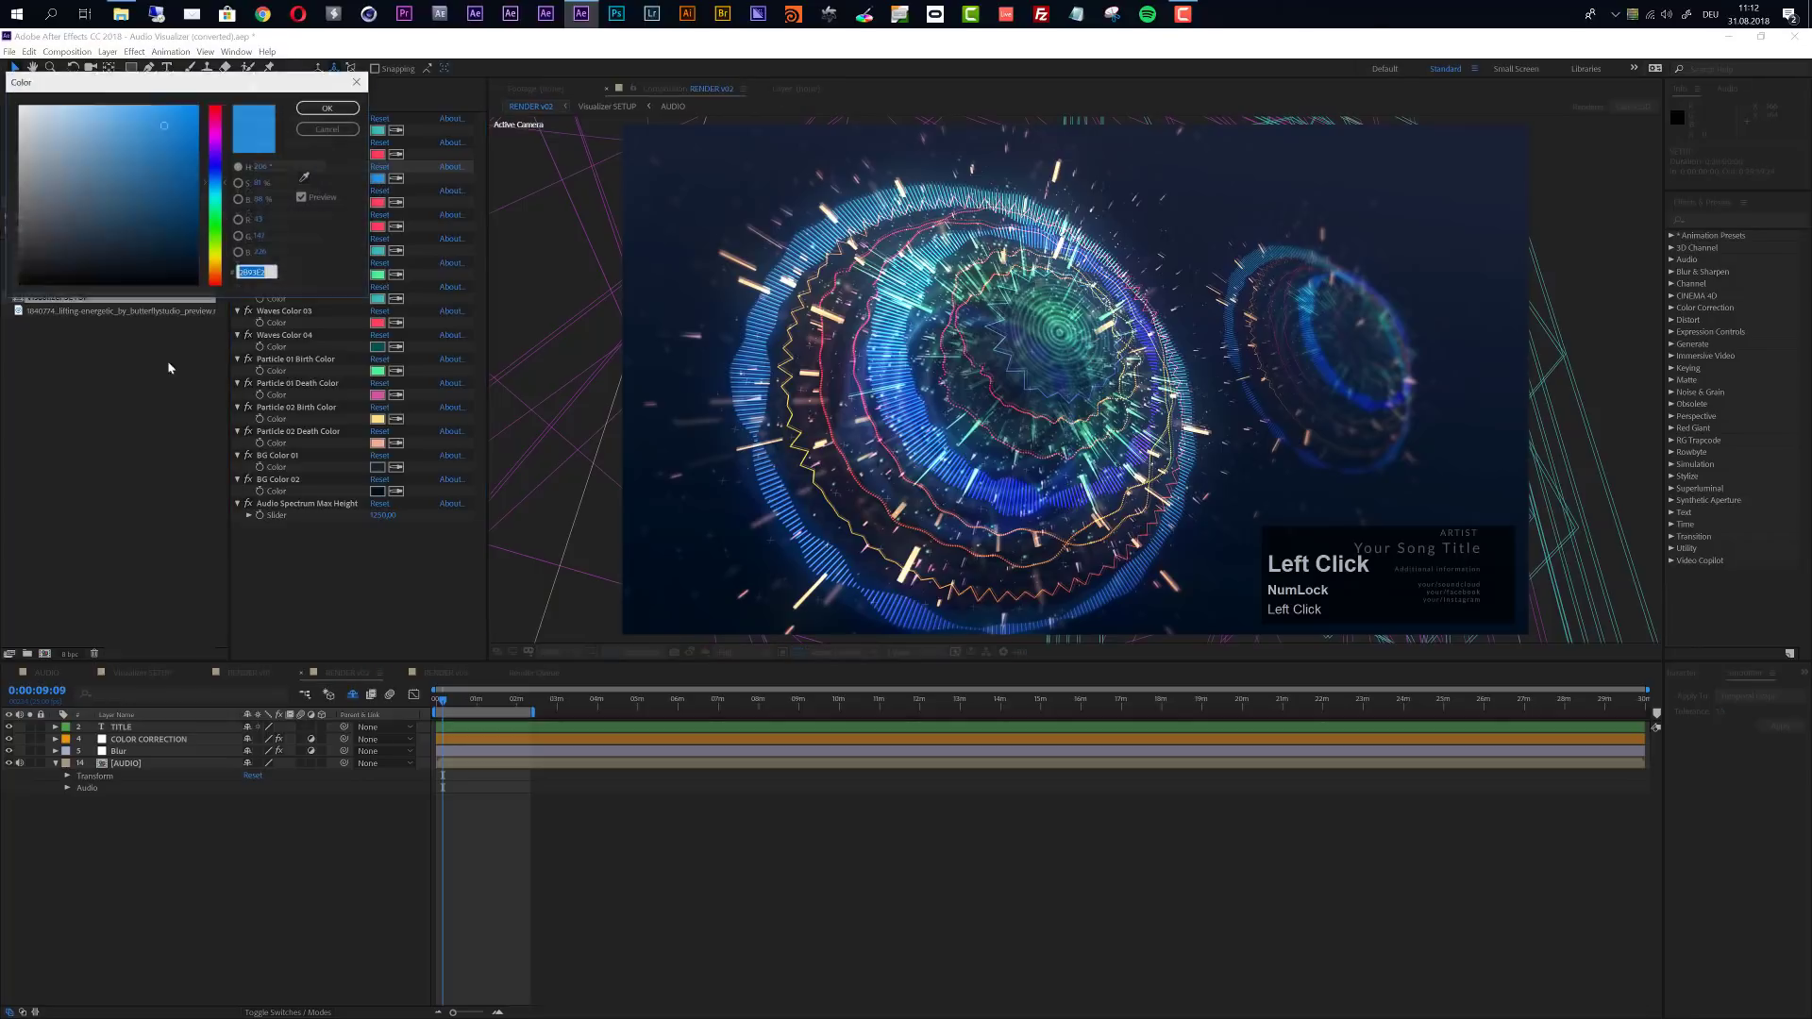
left_click(215, 264)
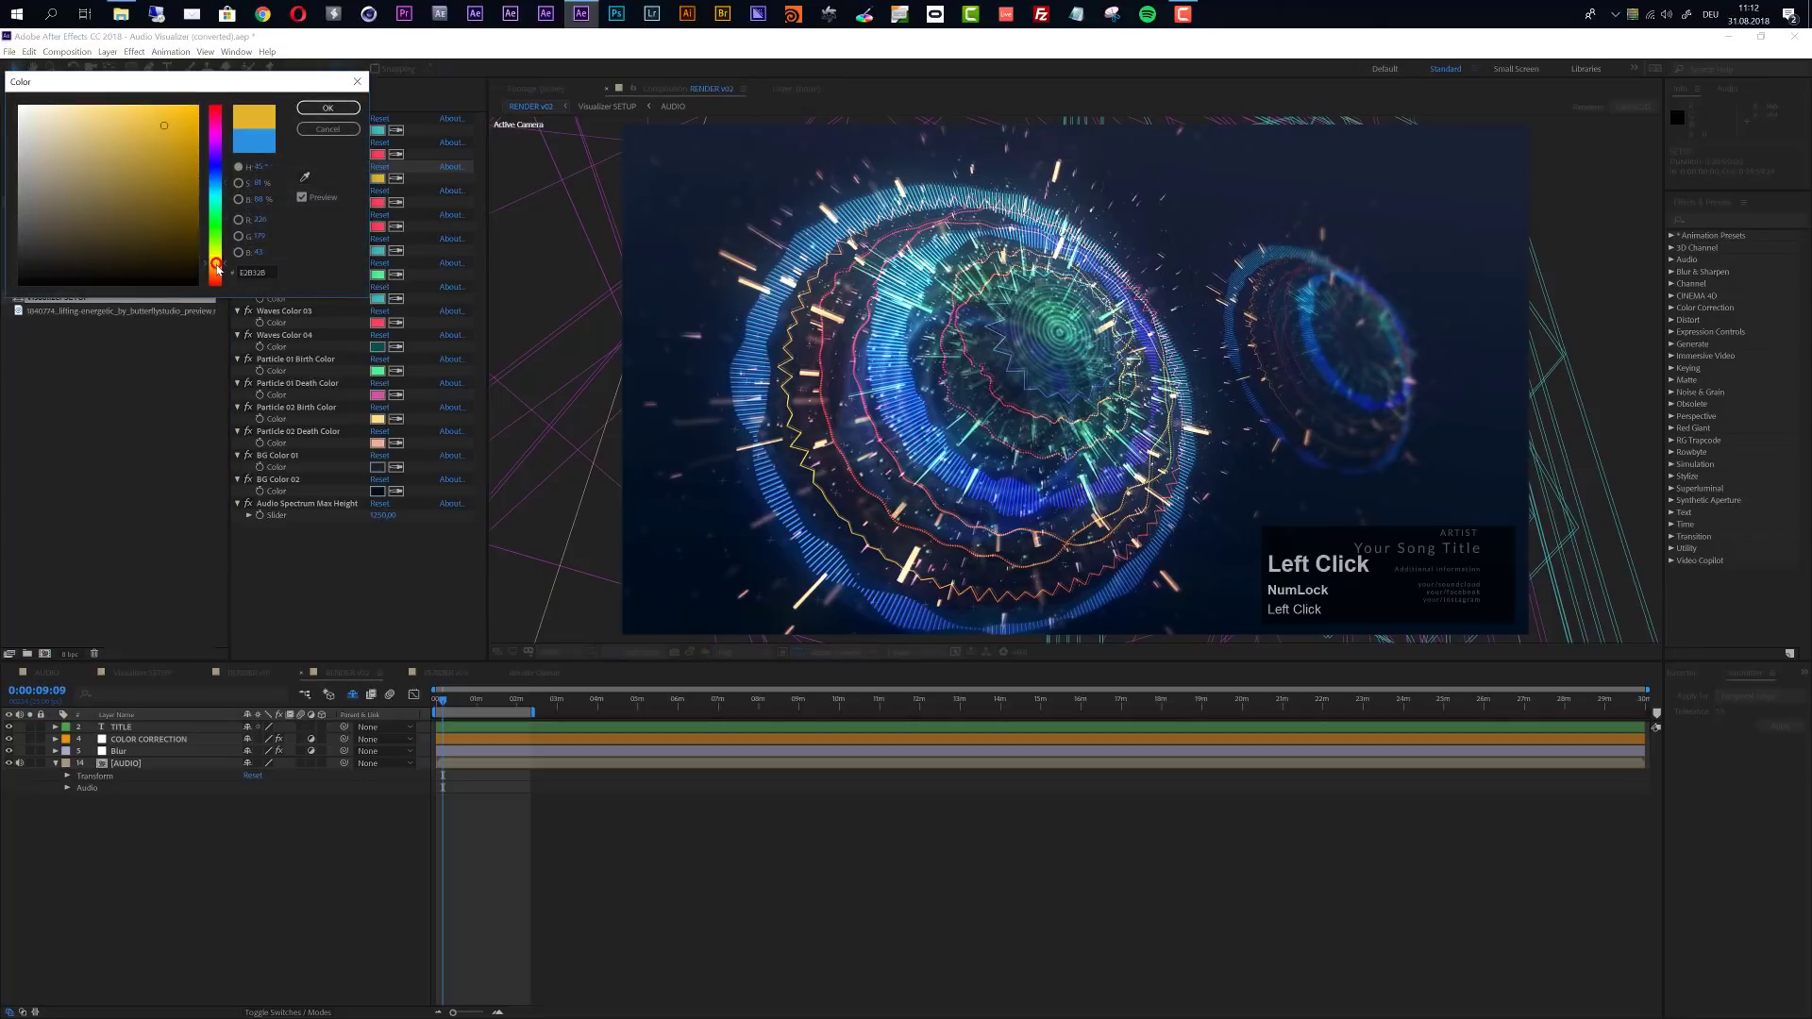
left_click(328, 108)
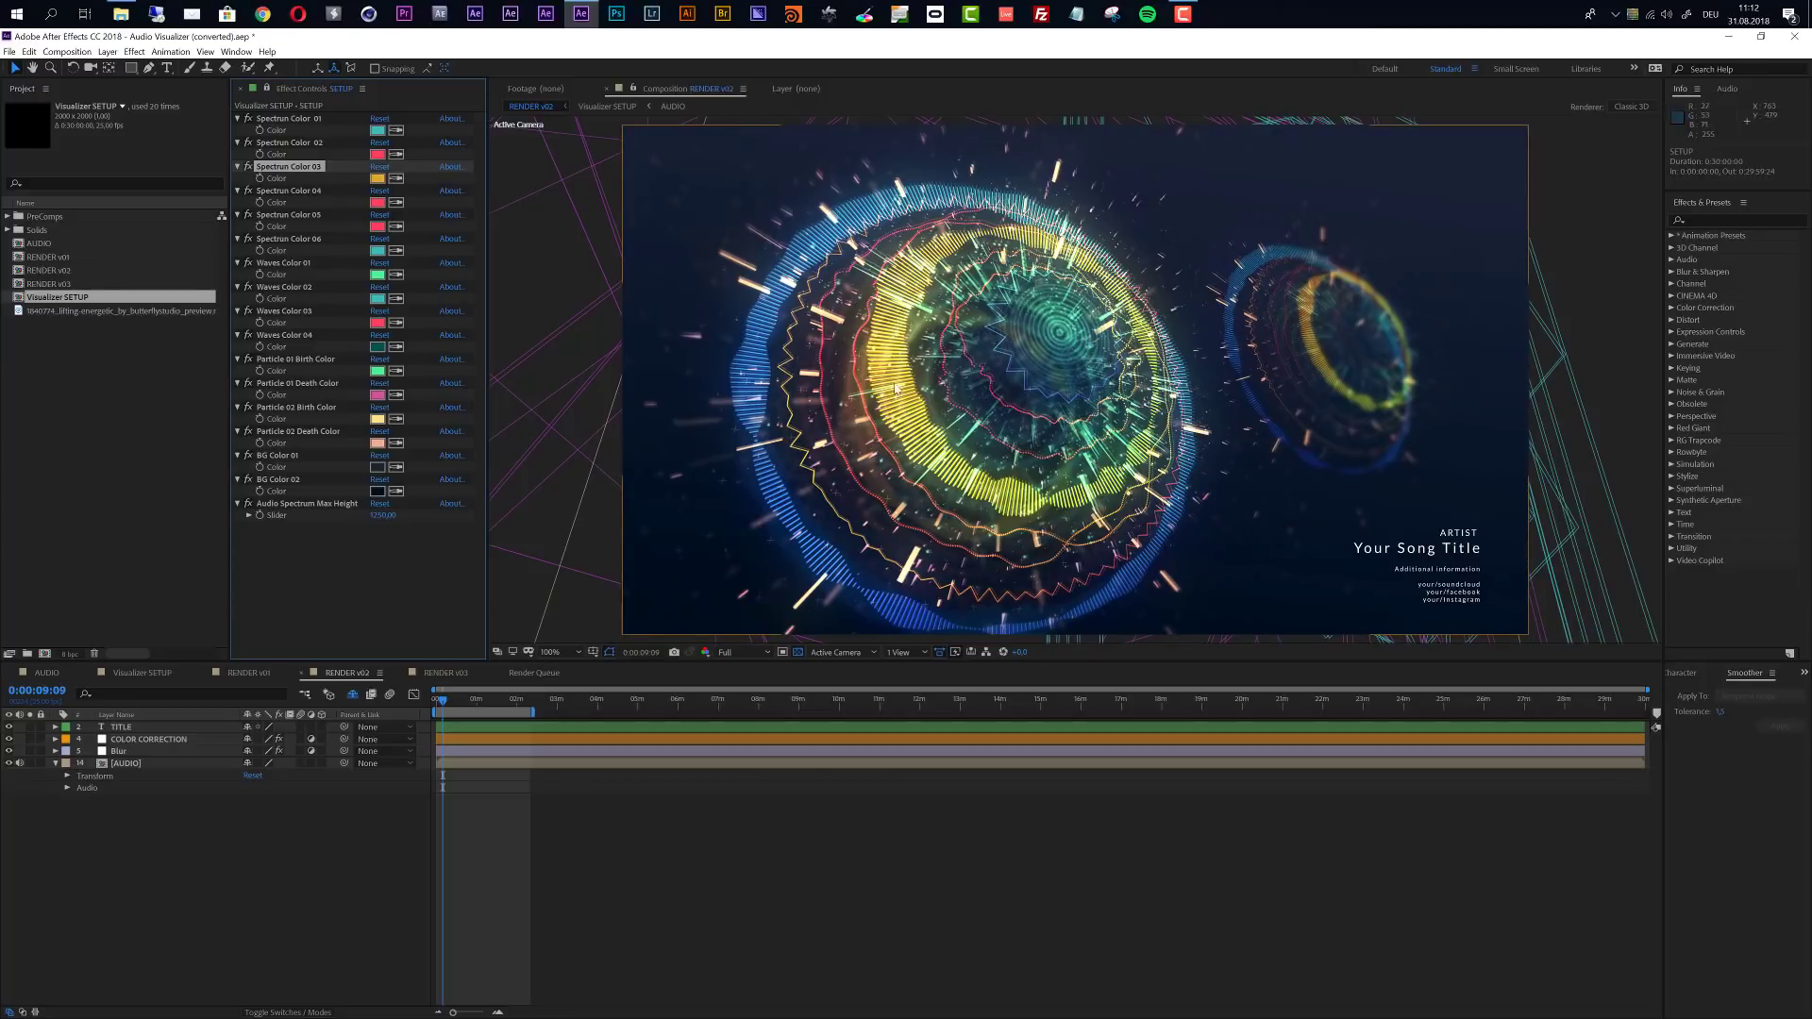
key("ctrl+z")
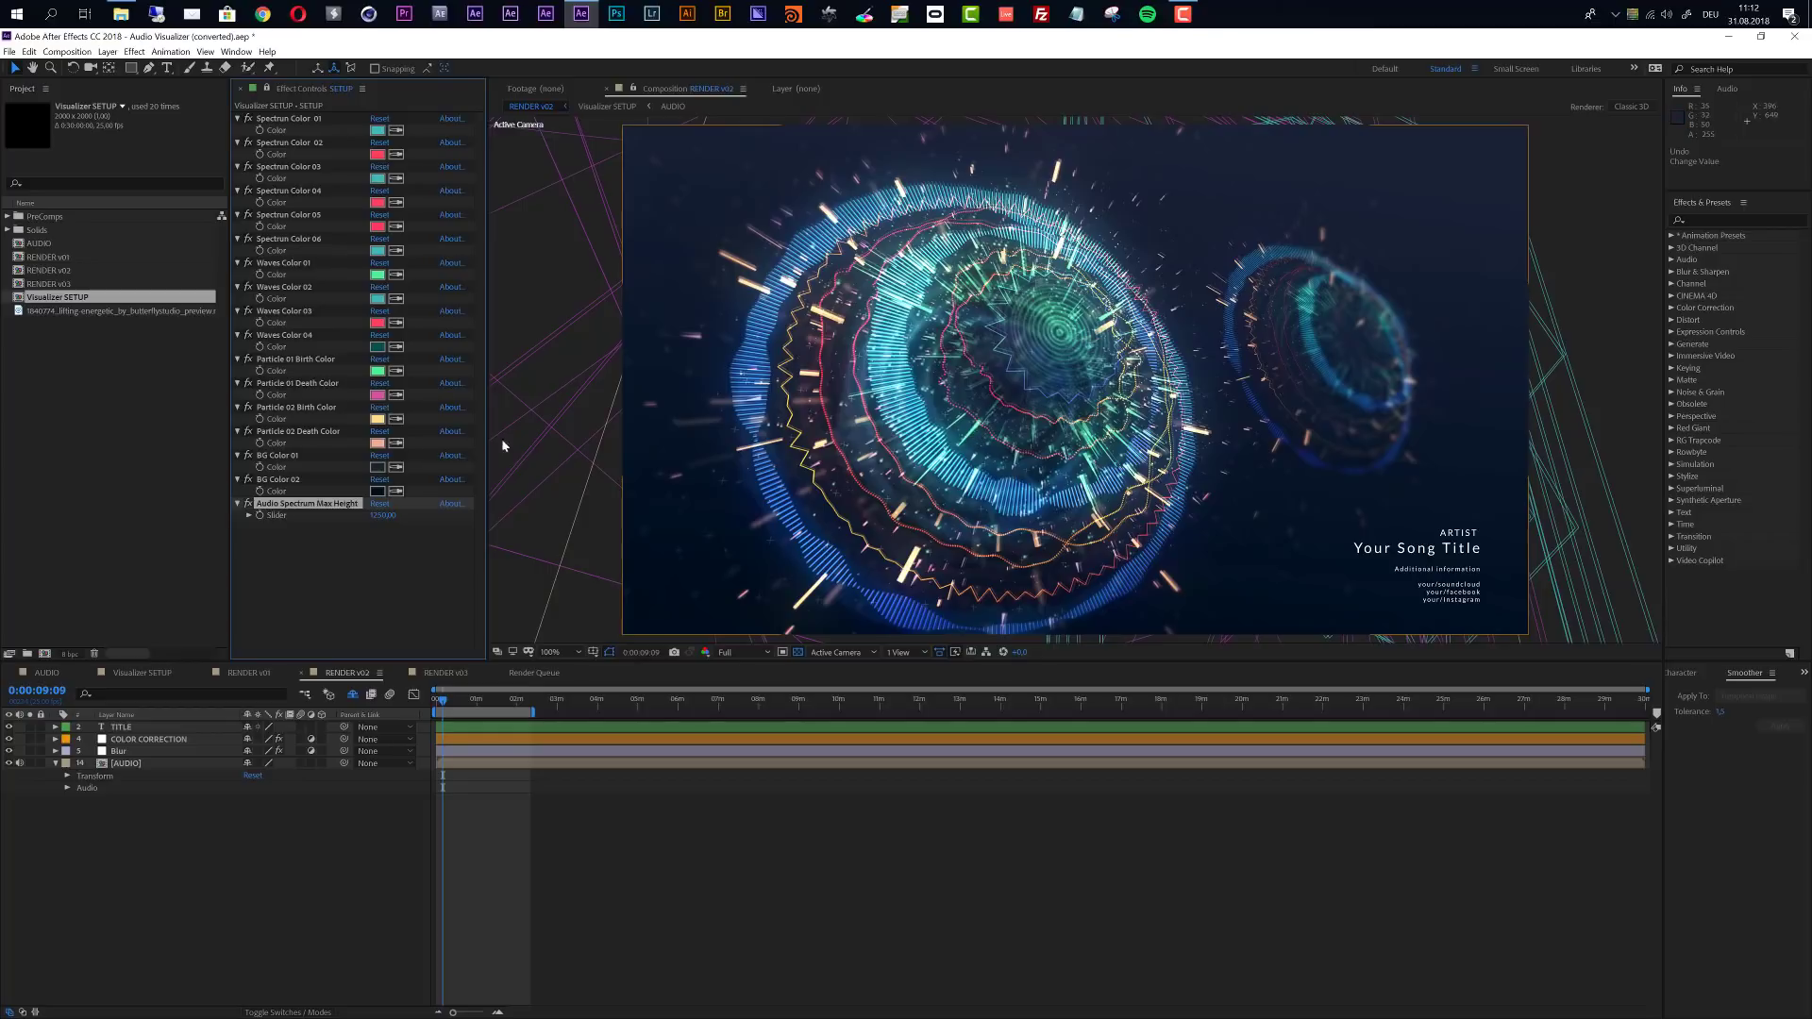
- Try an orange for the SETUP layer's Particle 01 Birth Color and undo it
left_click(309, 357)
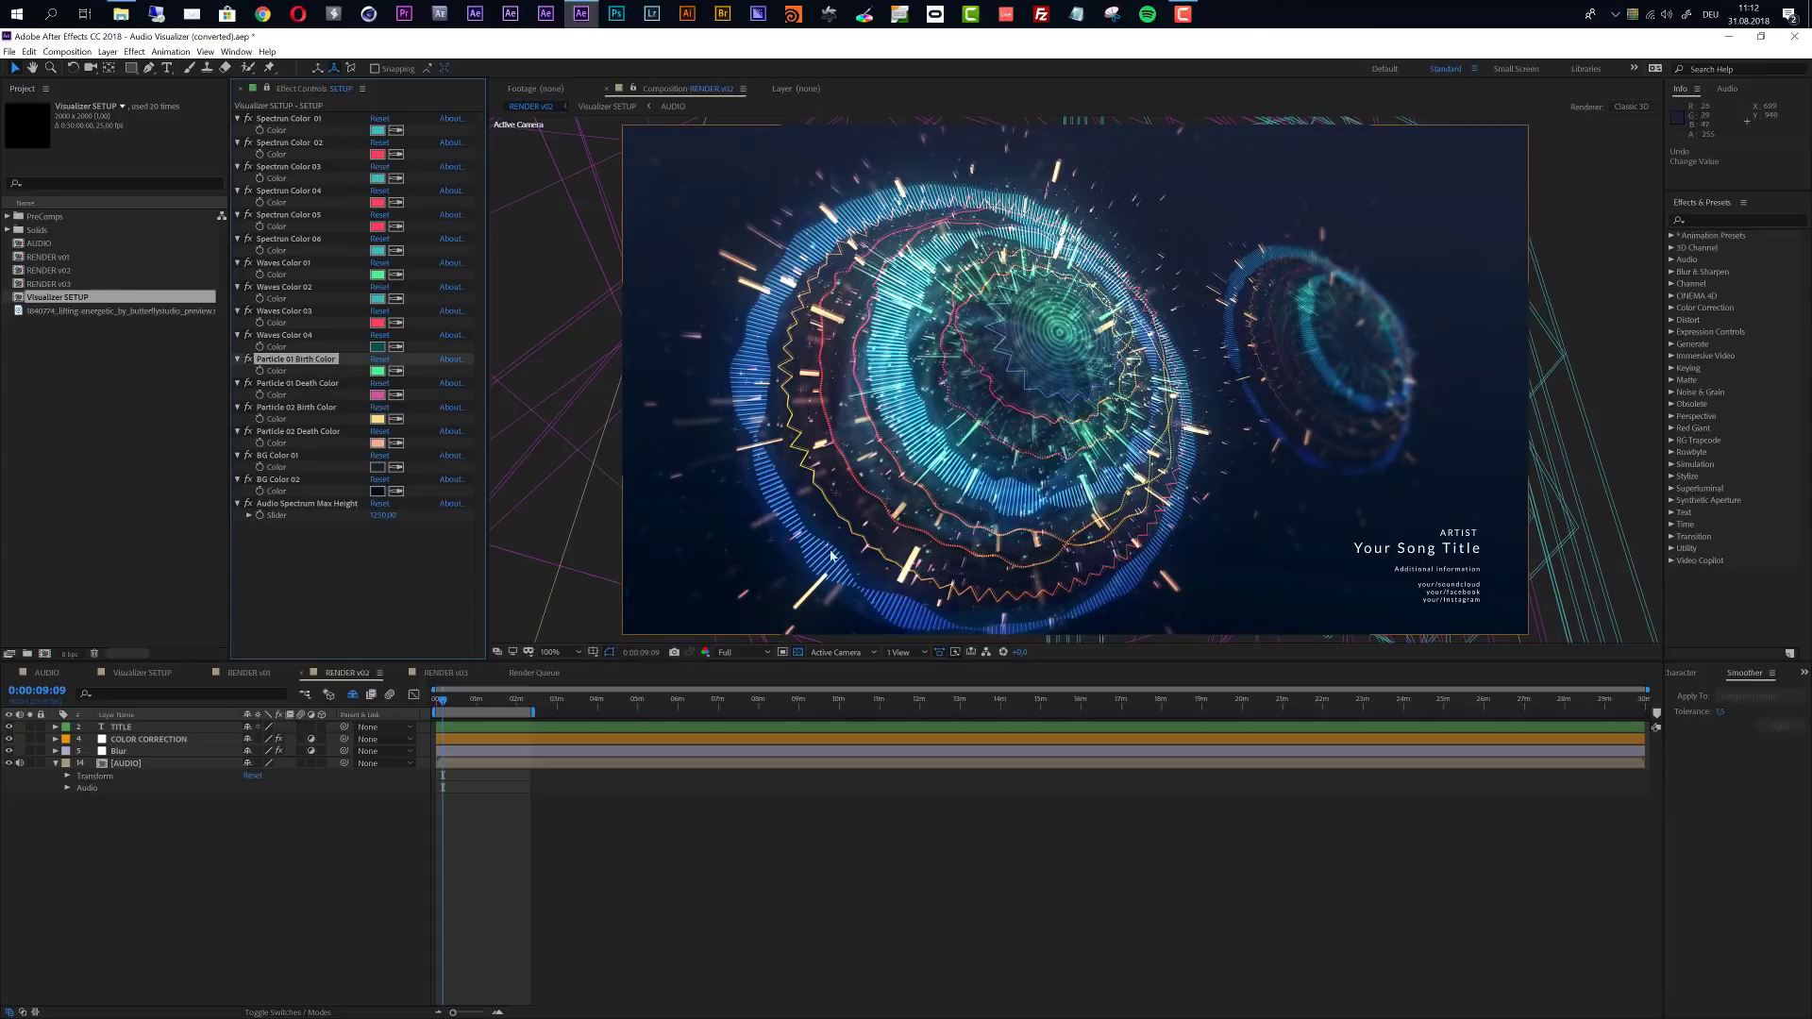
left_click(380, 374)
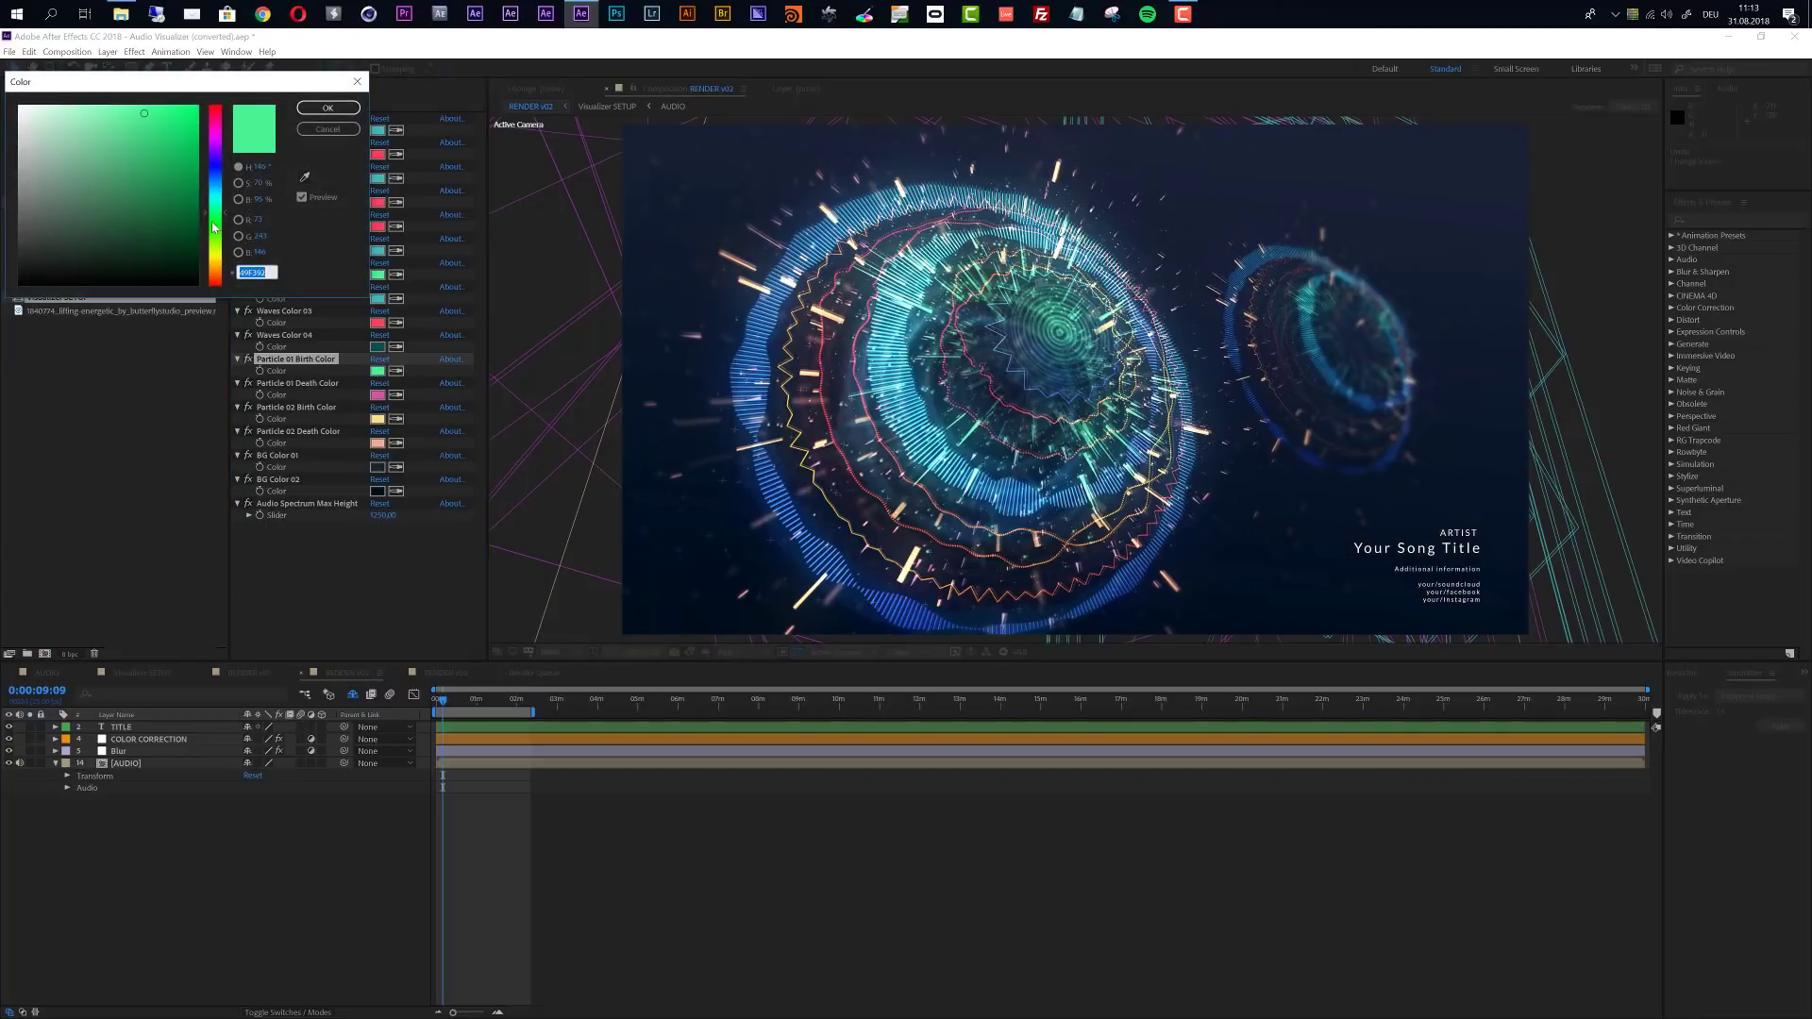
left_click_drag(217, 266, 217, 278)
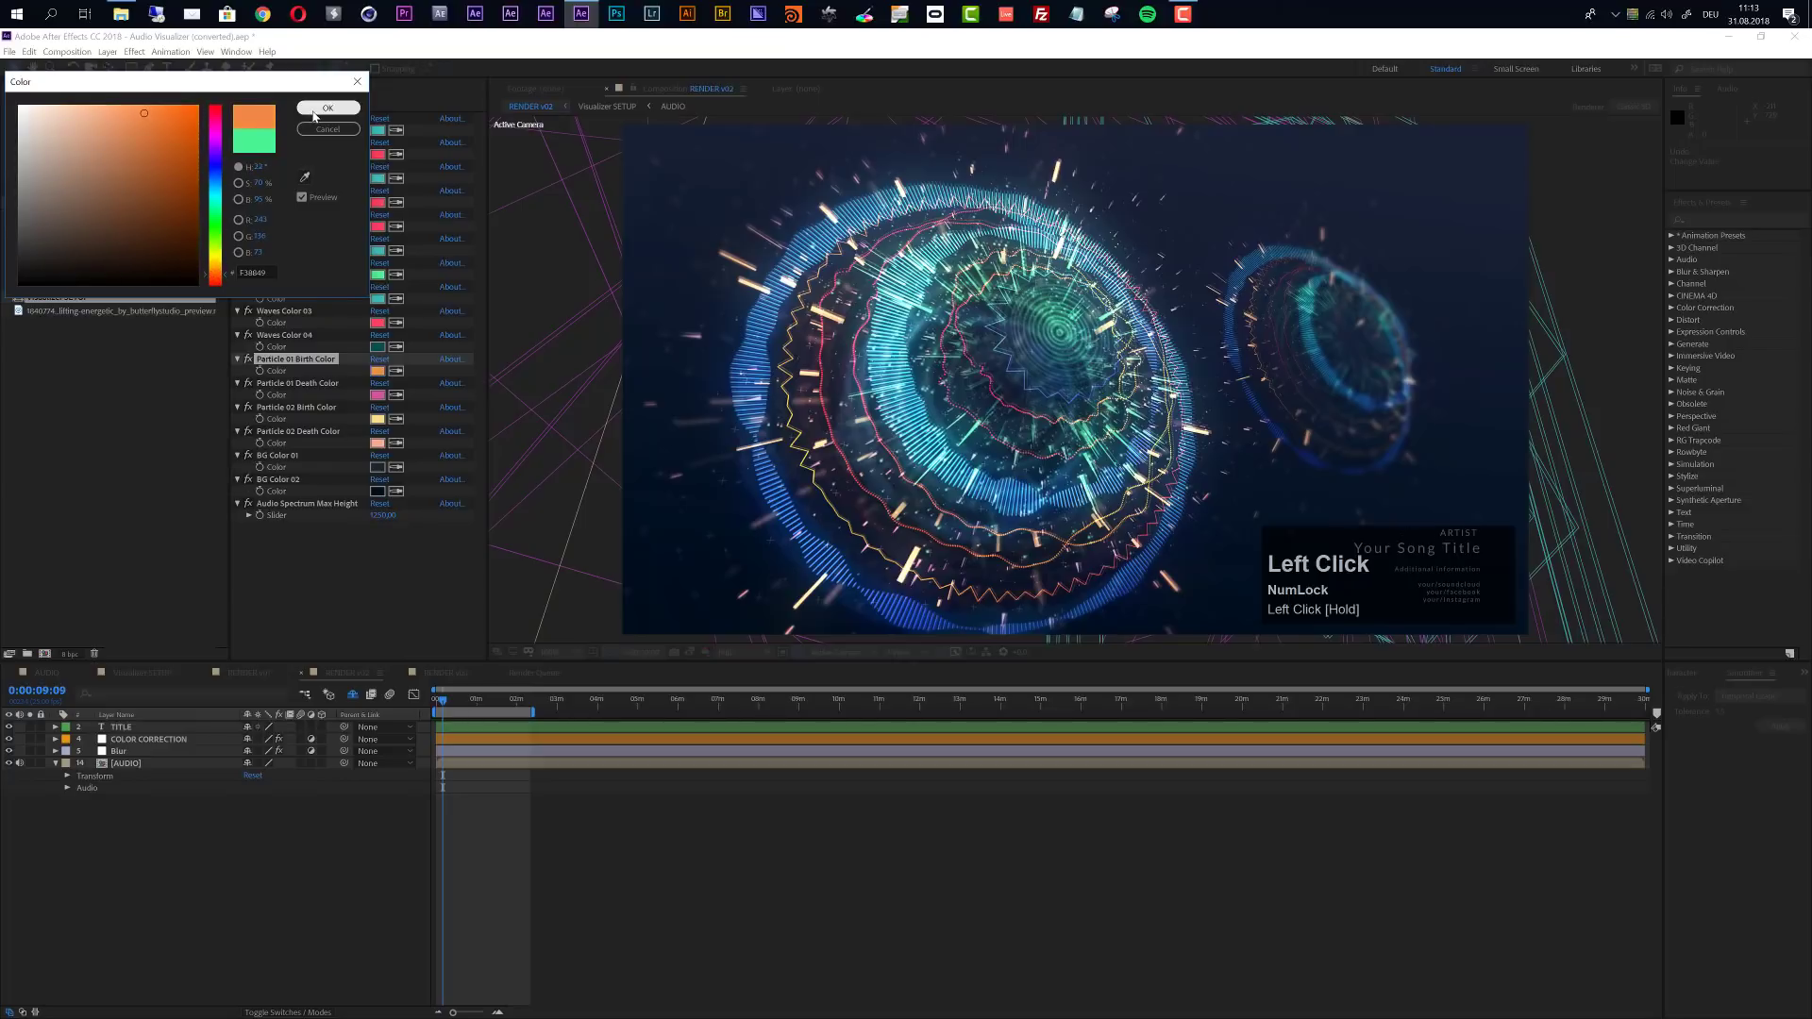
key("Return")
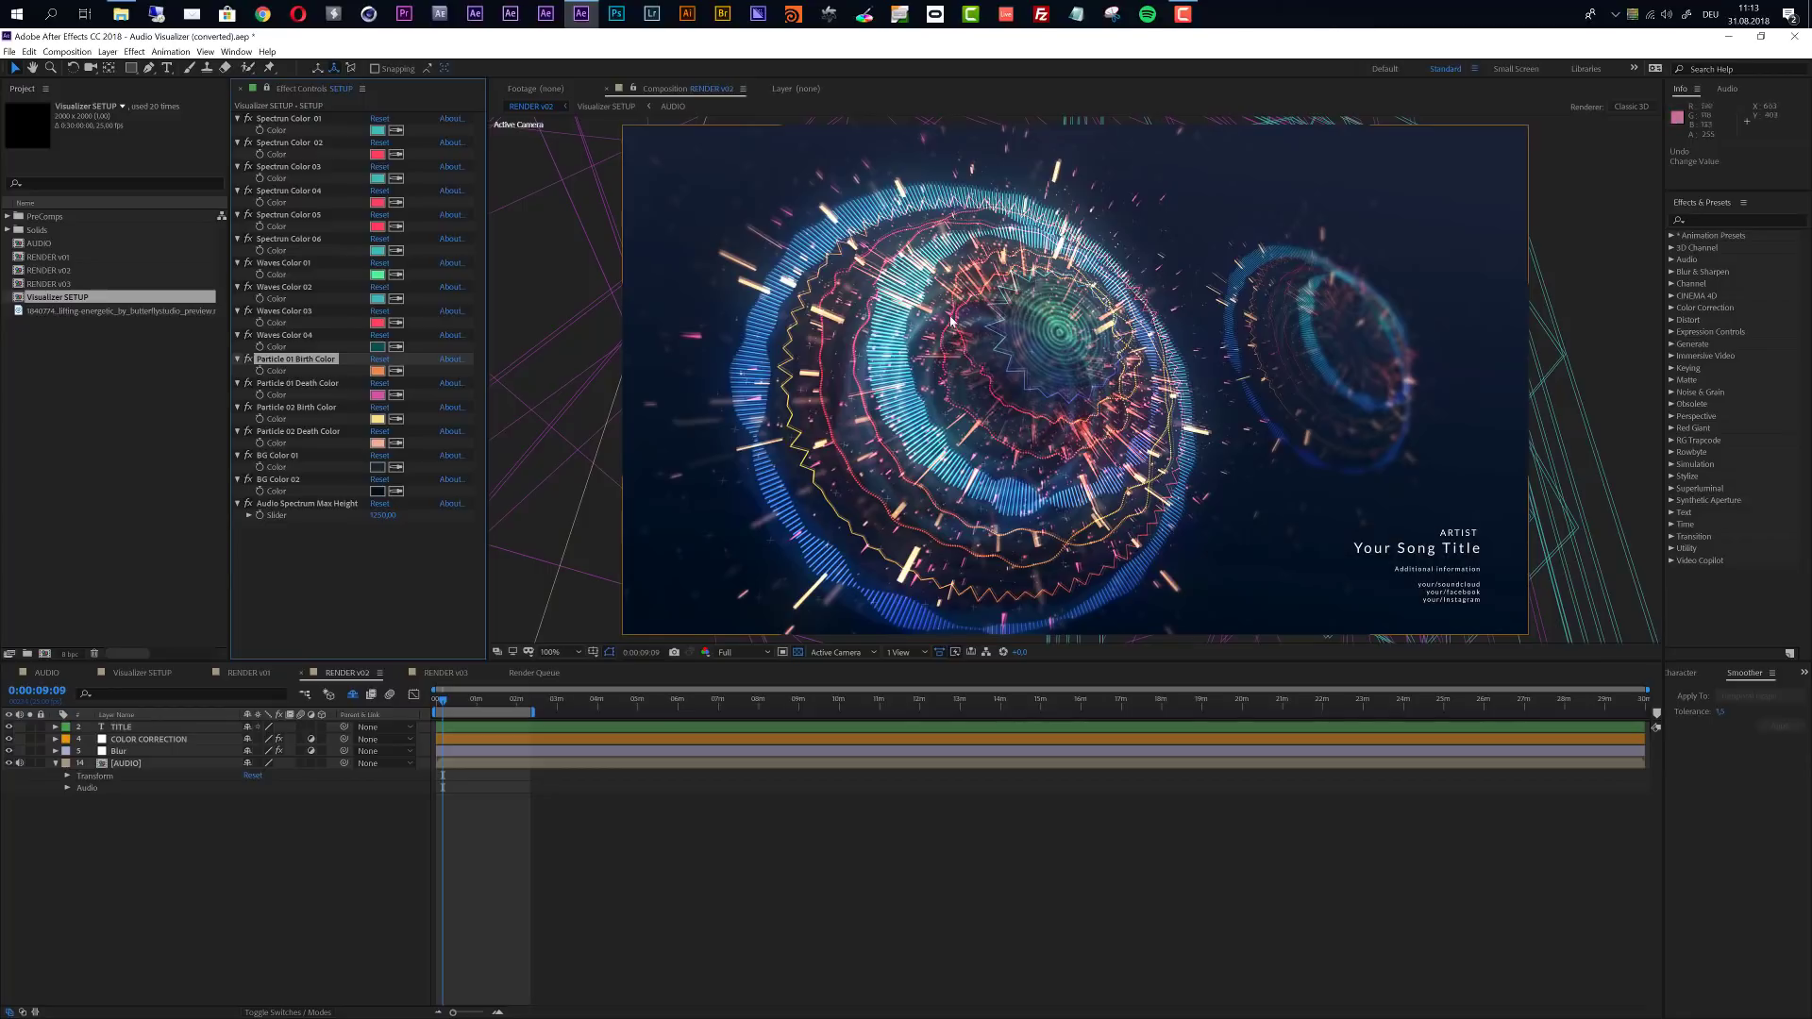
key("ctrl+z")
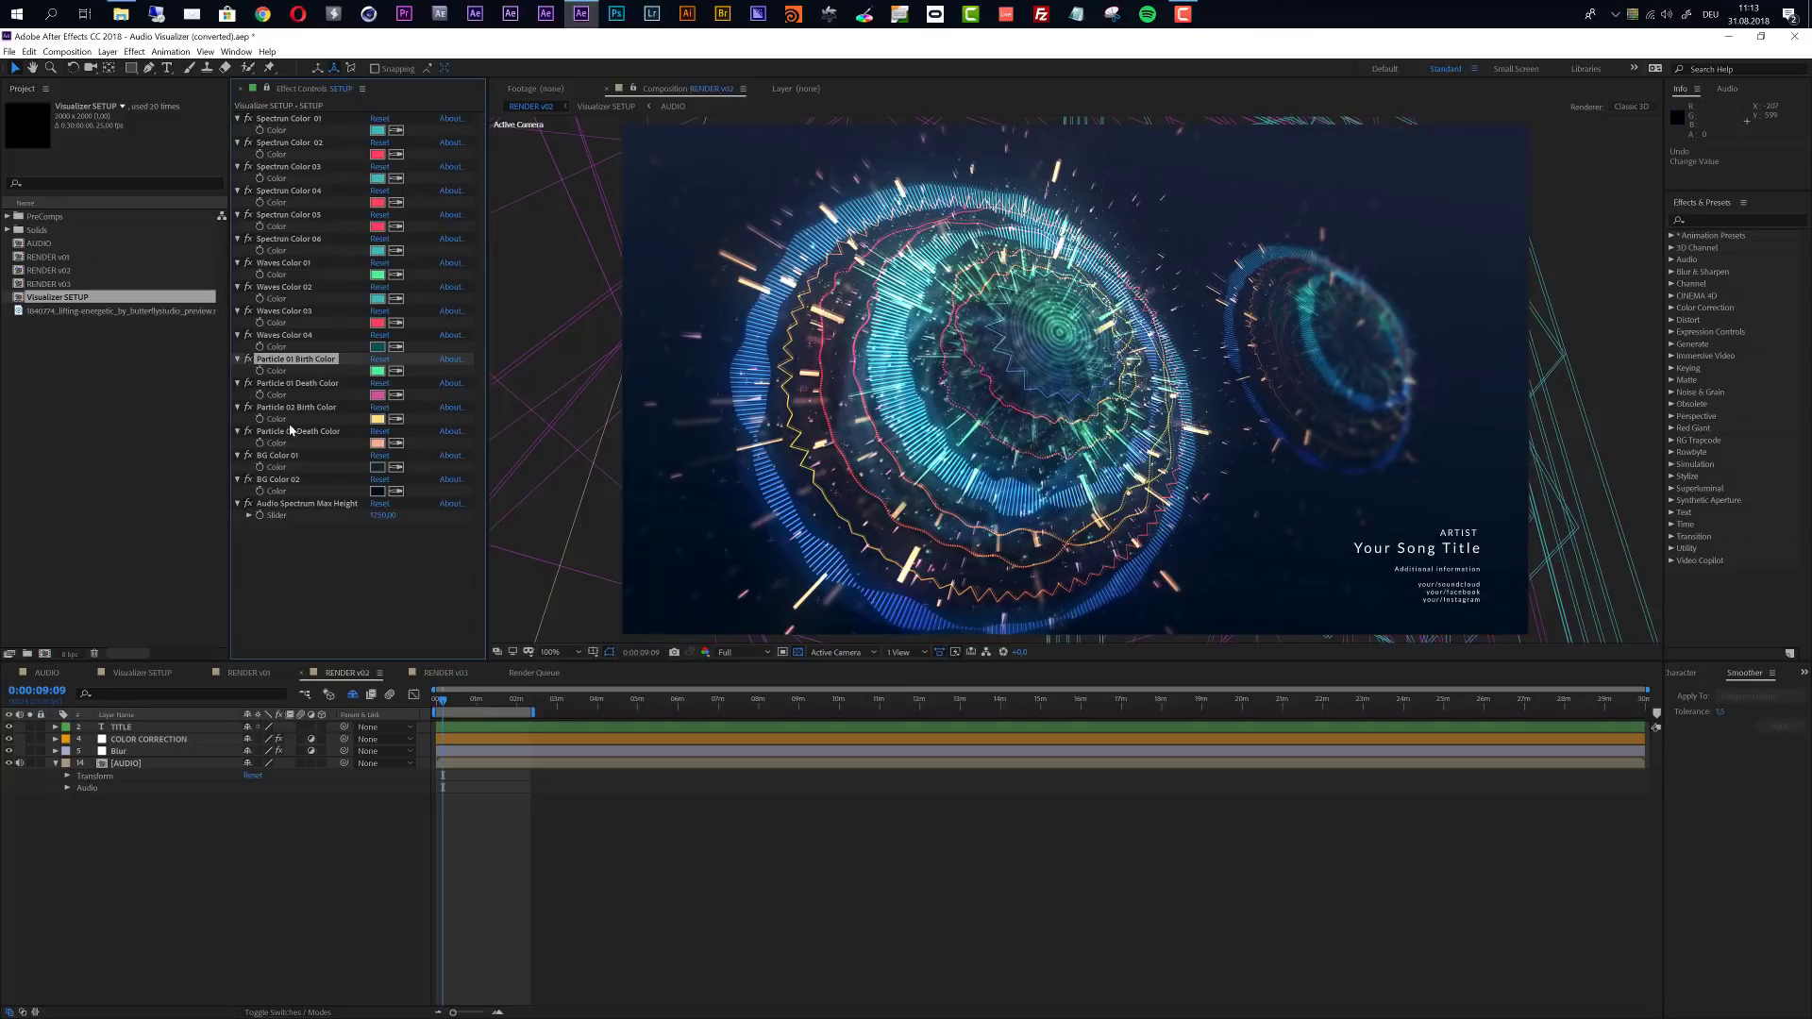
- Try a light purple for the SETUP layer's Particle 02 Death Color and undo it
left_click(308, 409)
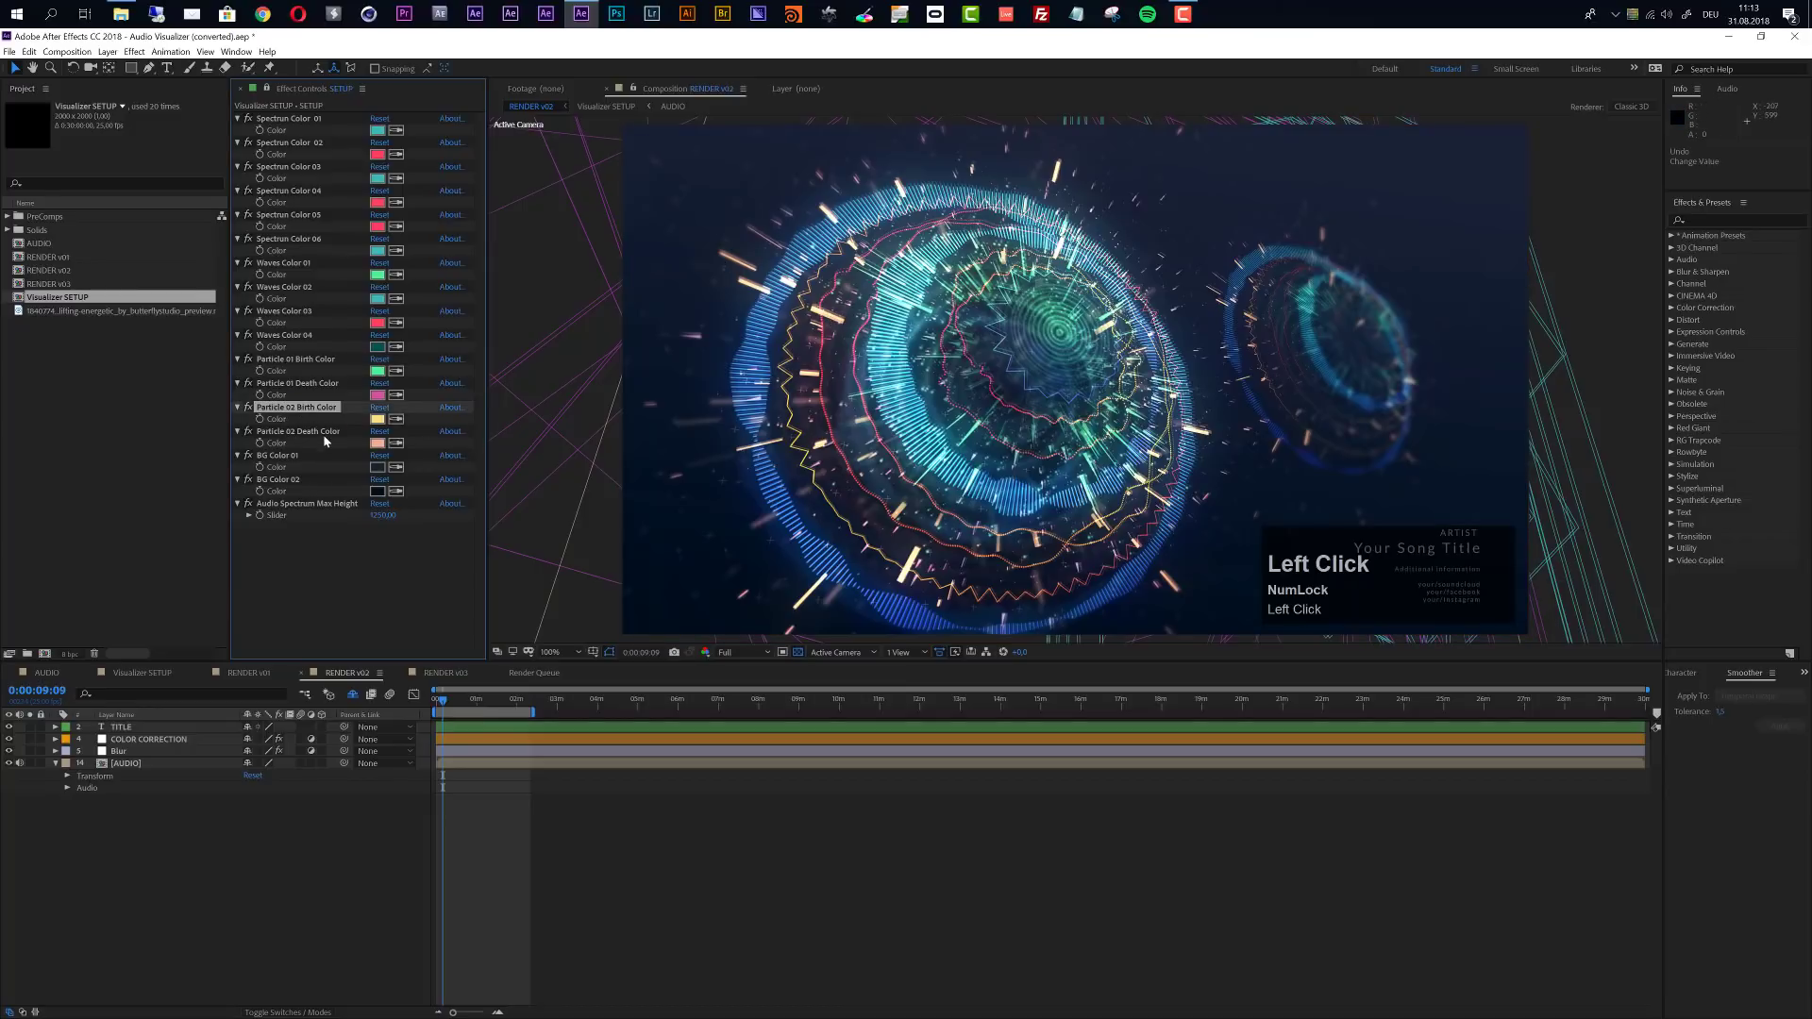
left_click(320, 433)
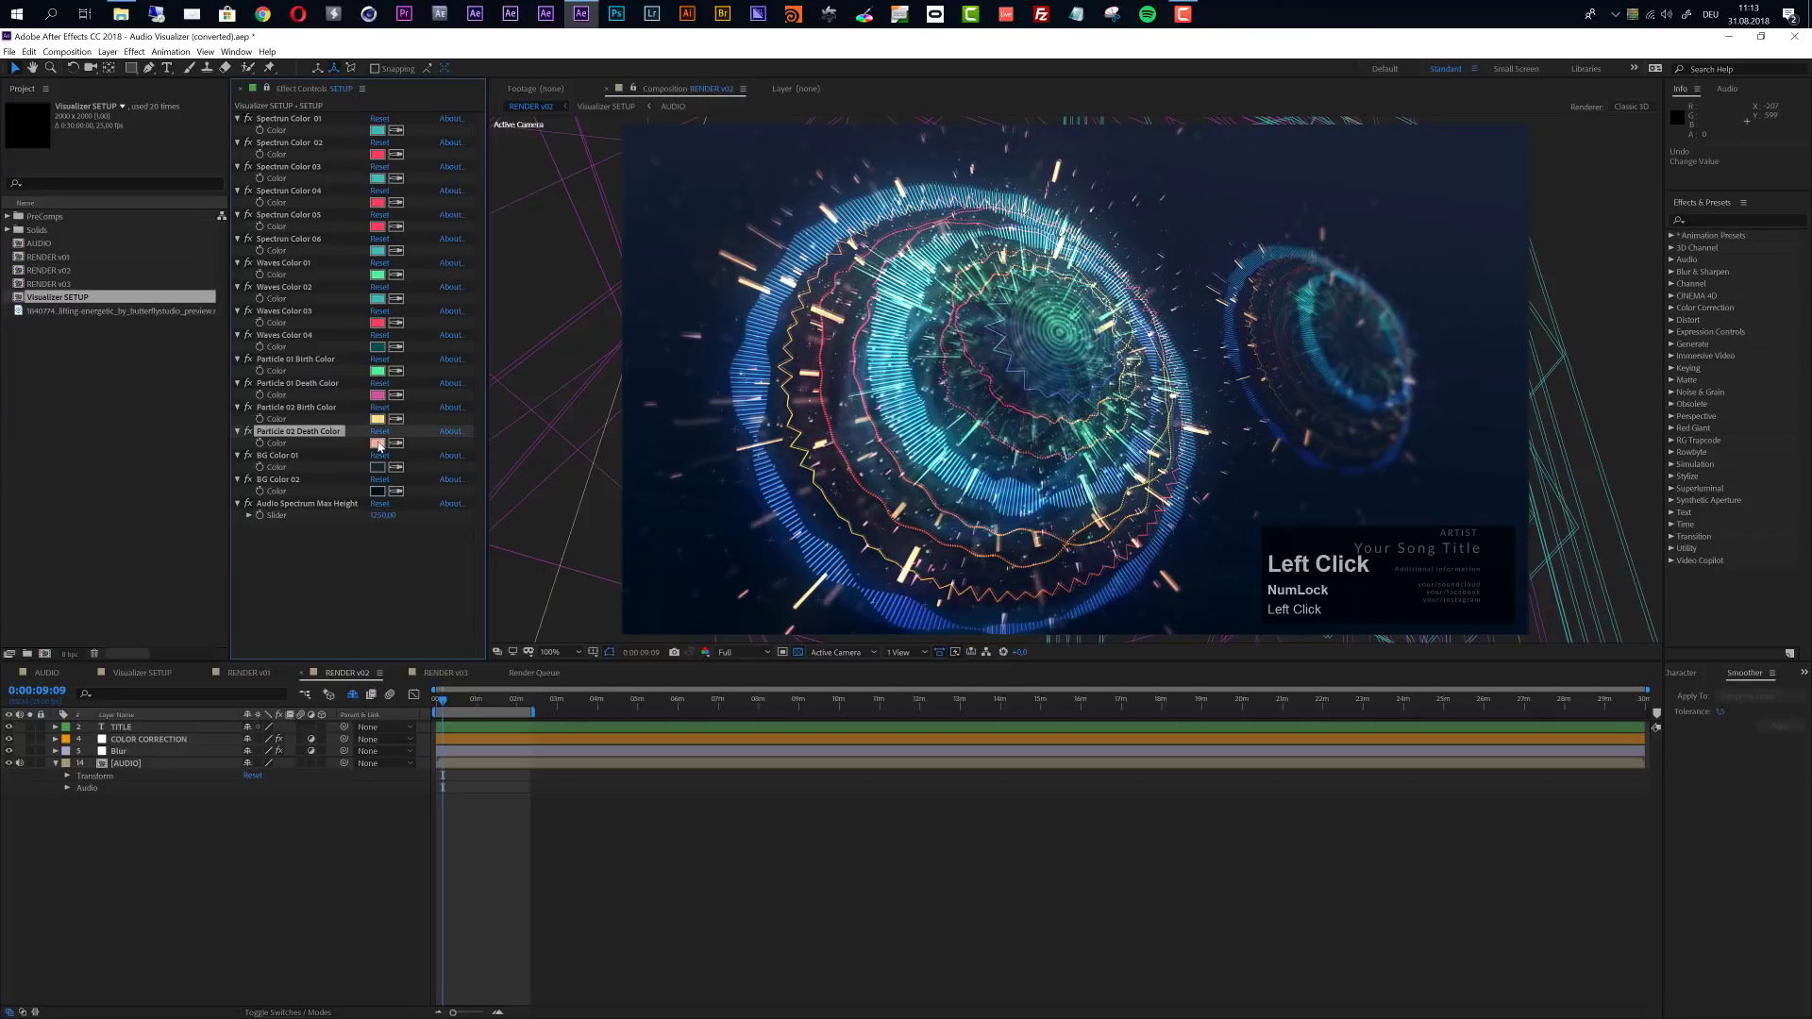
left_click(377, 443)
left_click(220, 146)
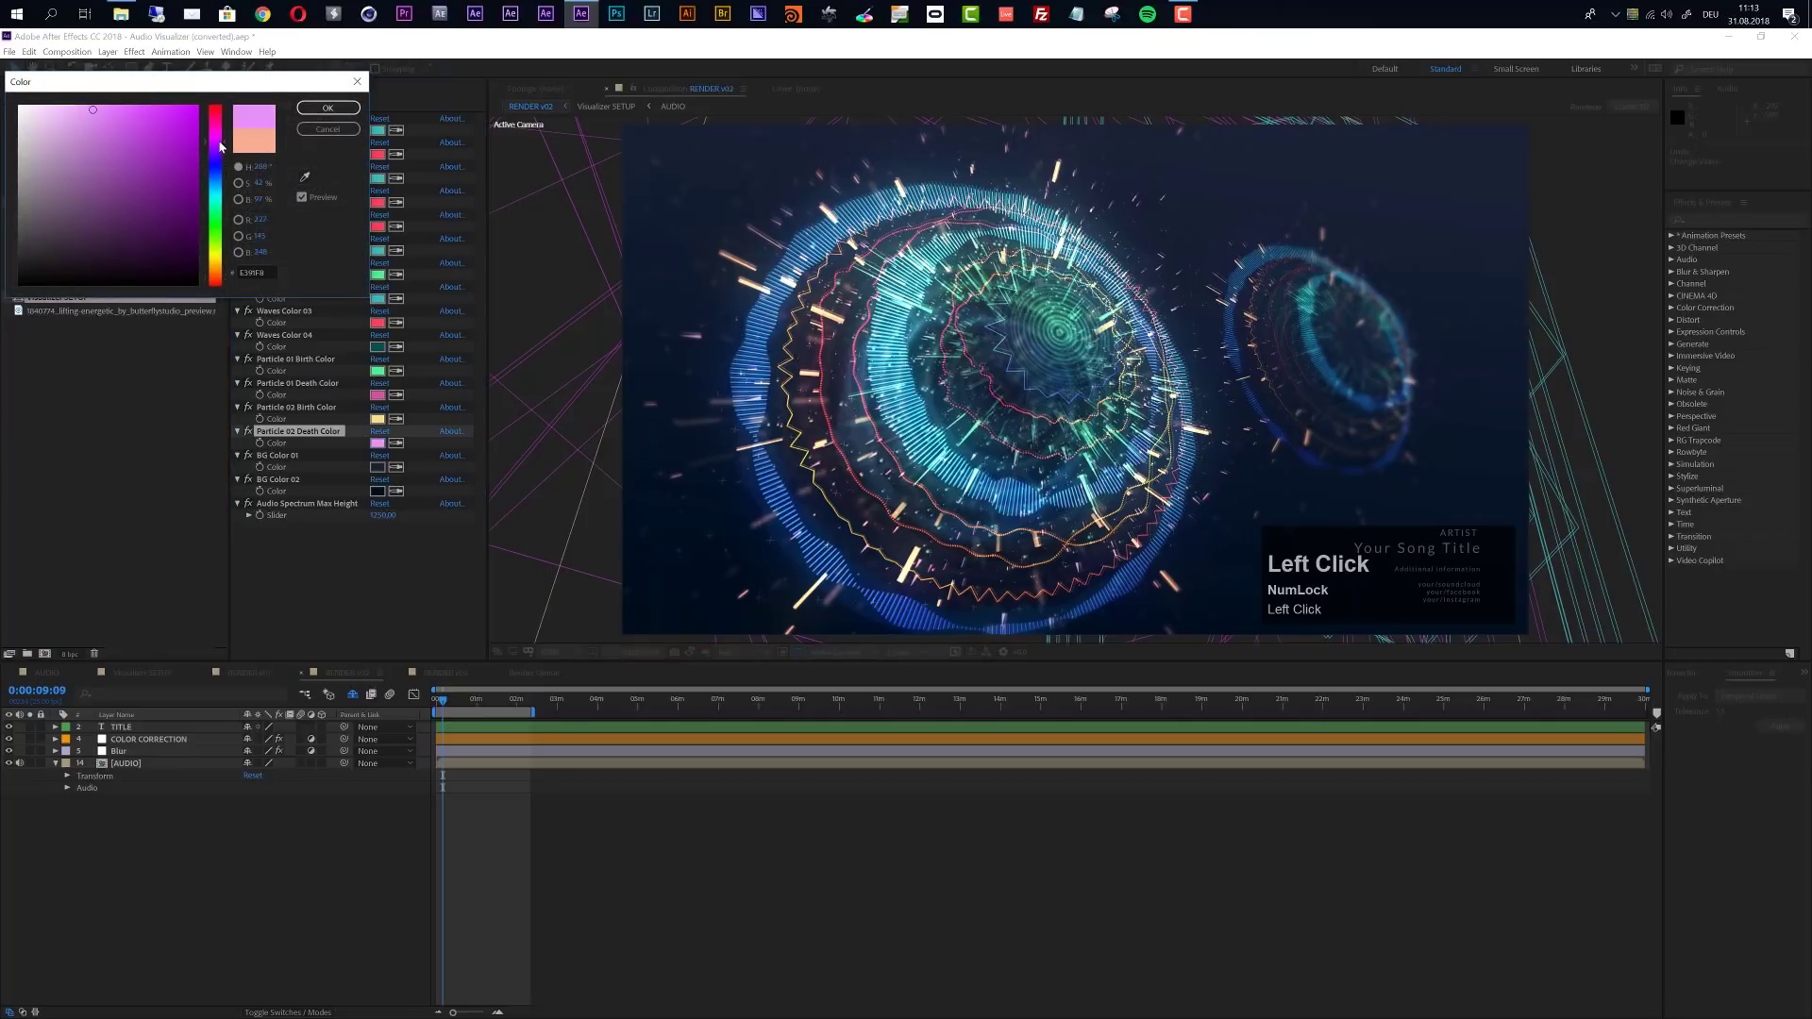
left_click(328, 108)
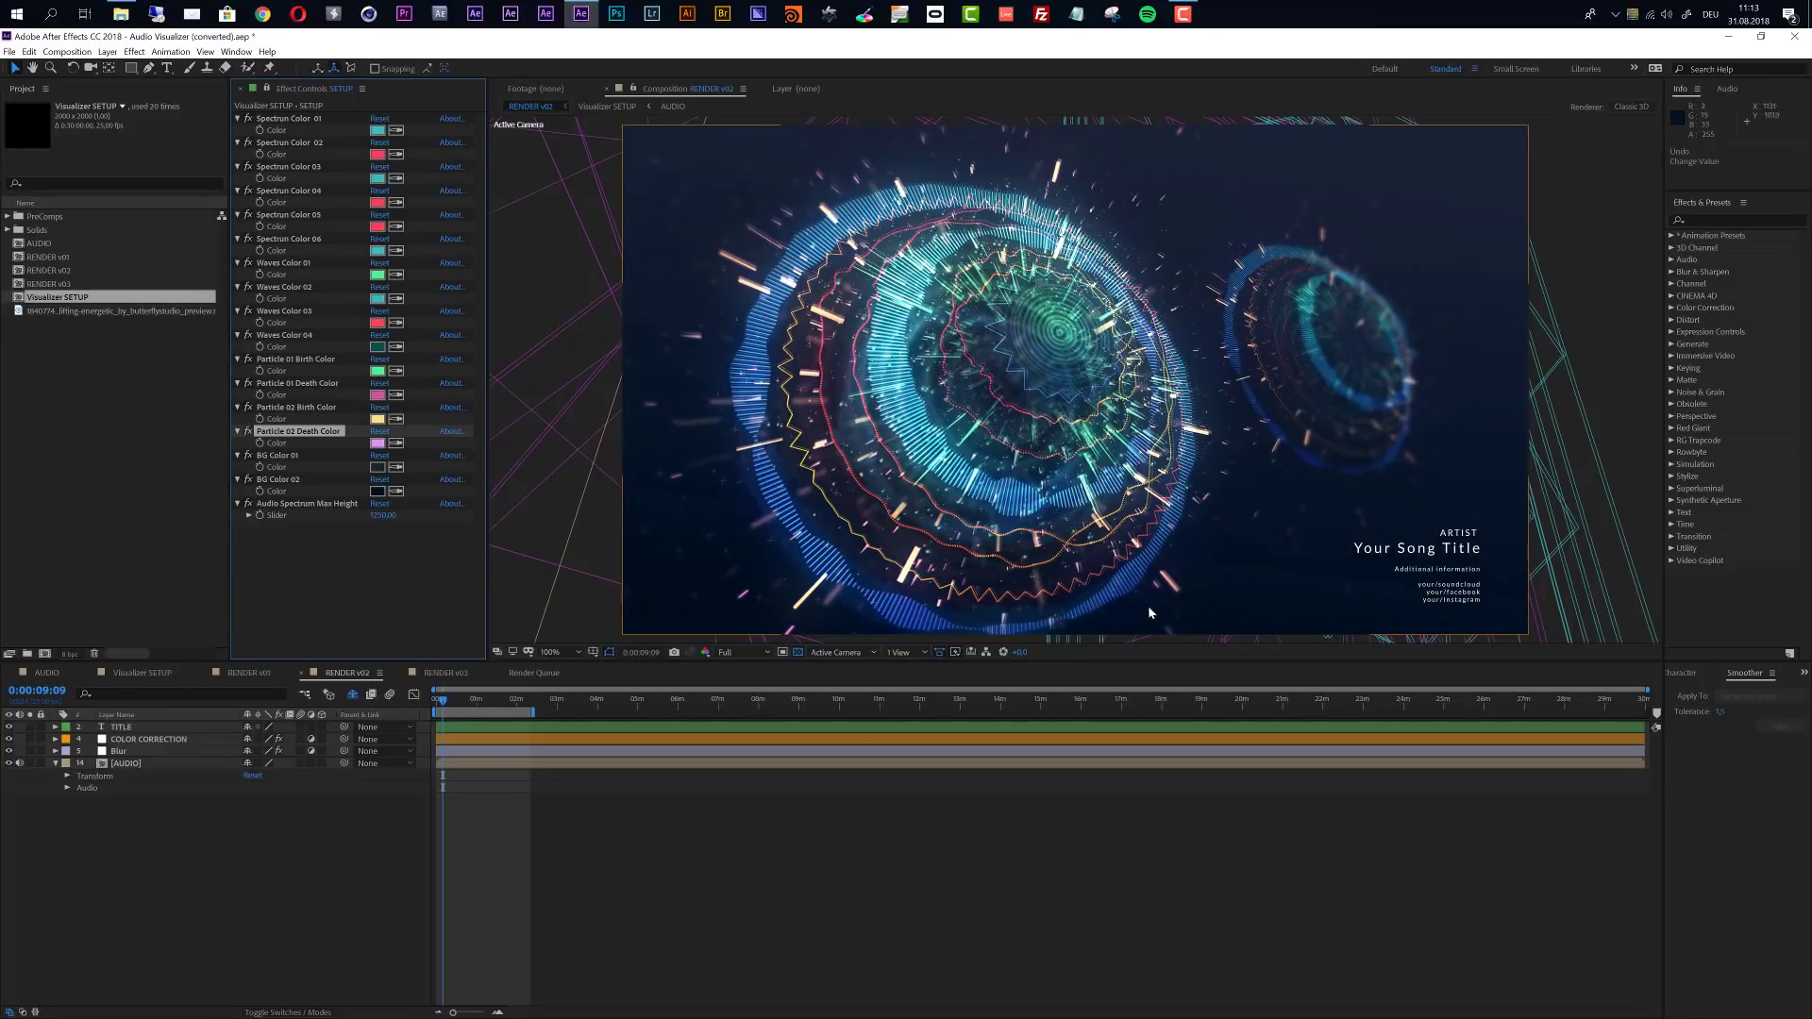
key("ctrl+z")
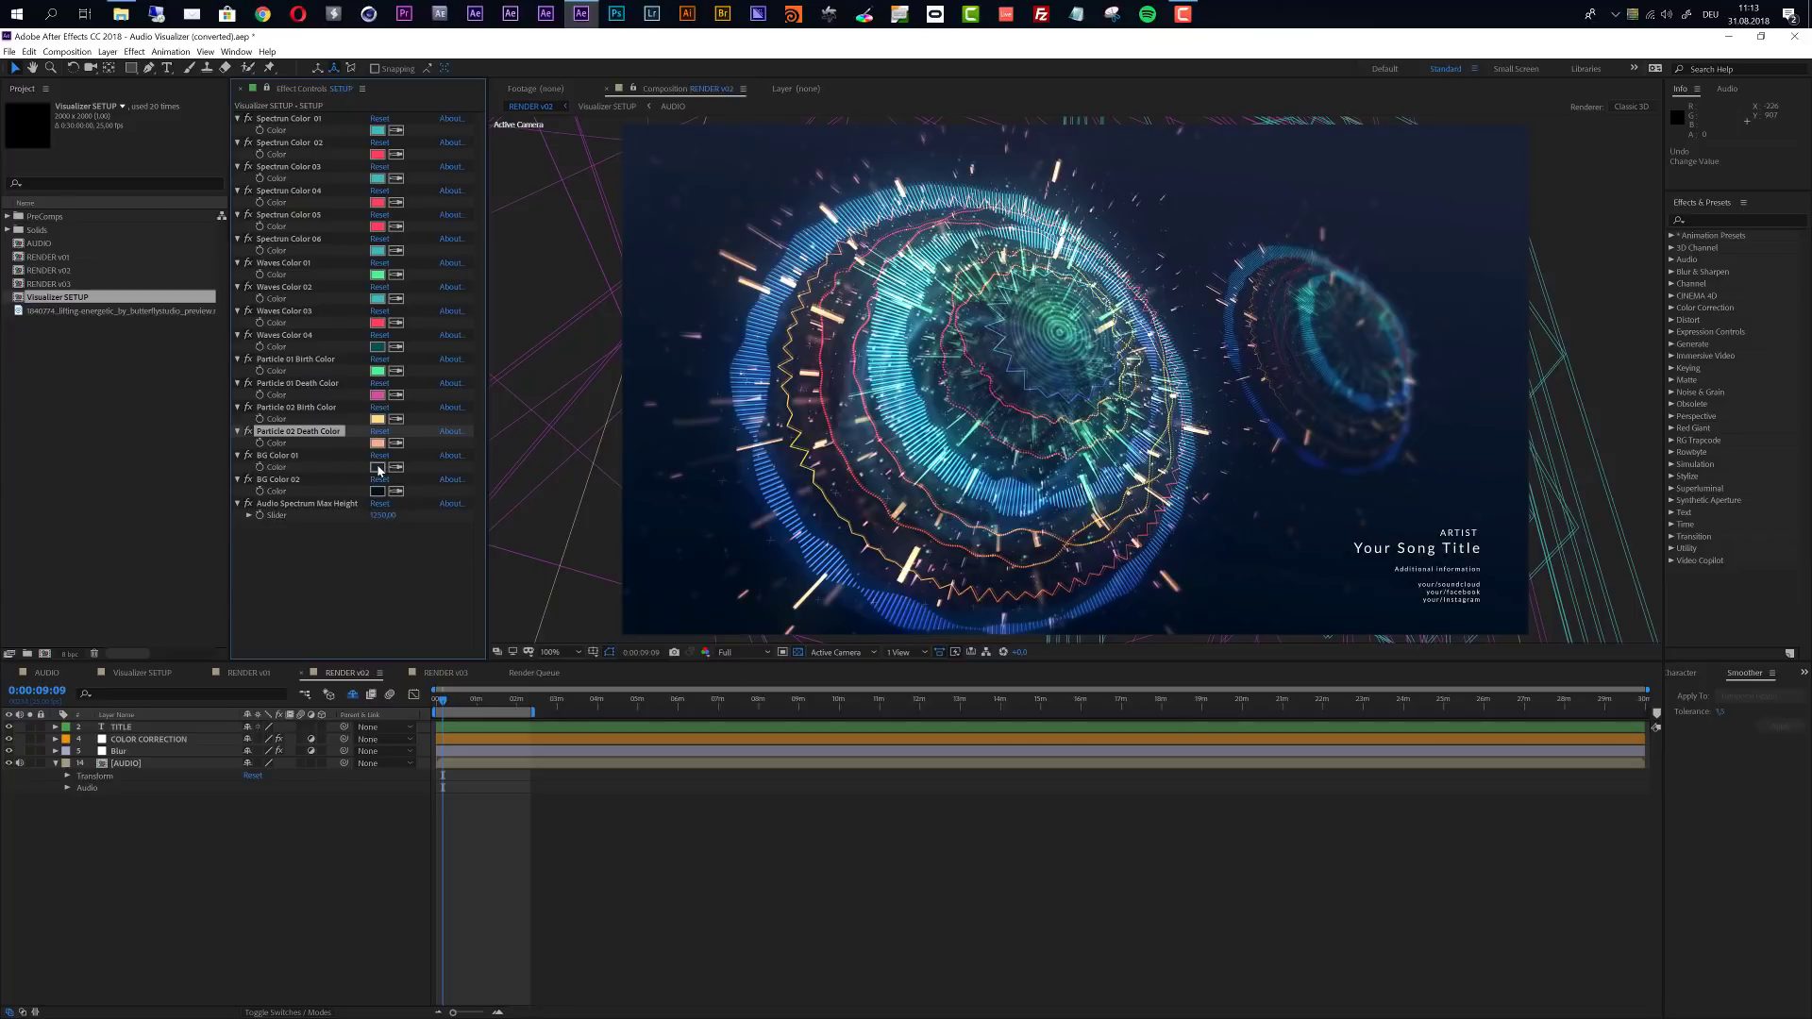
- Try a dark orange-brown for BG Color 01, check the whole frame and undo the change
left_click(377, 467)
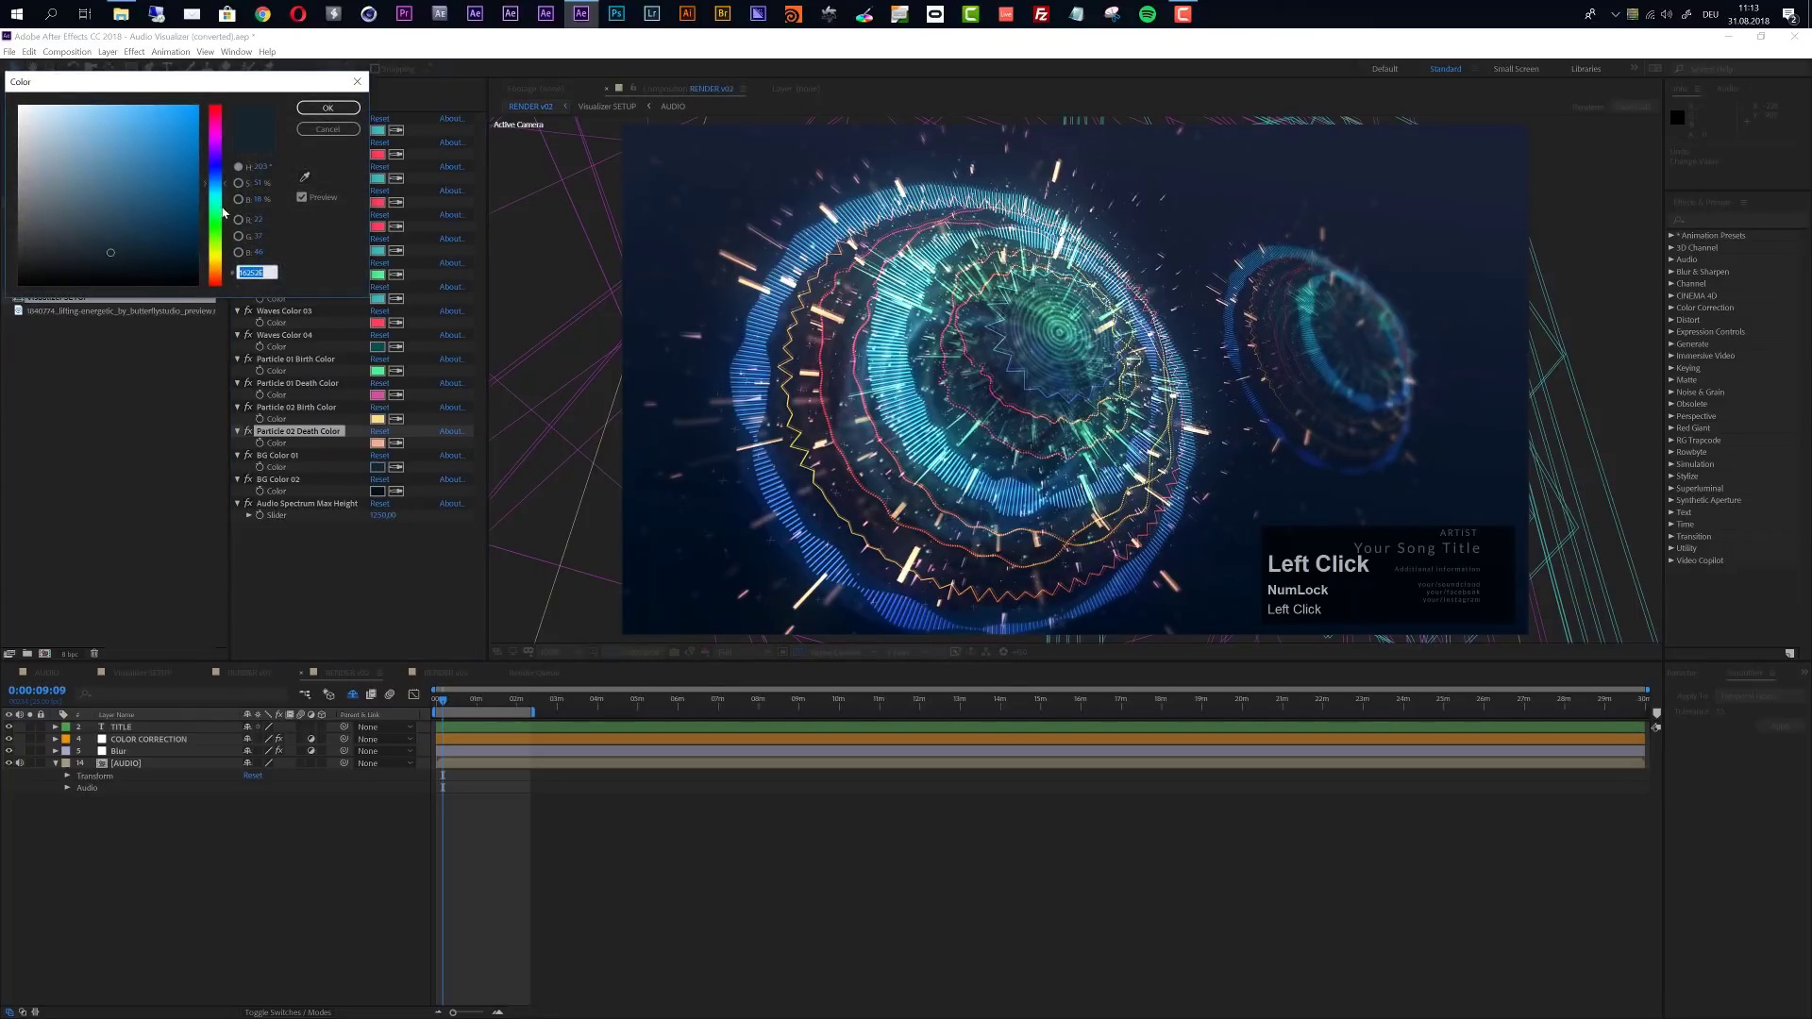
left_click_drag(218, 256, 217, 269)
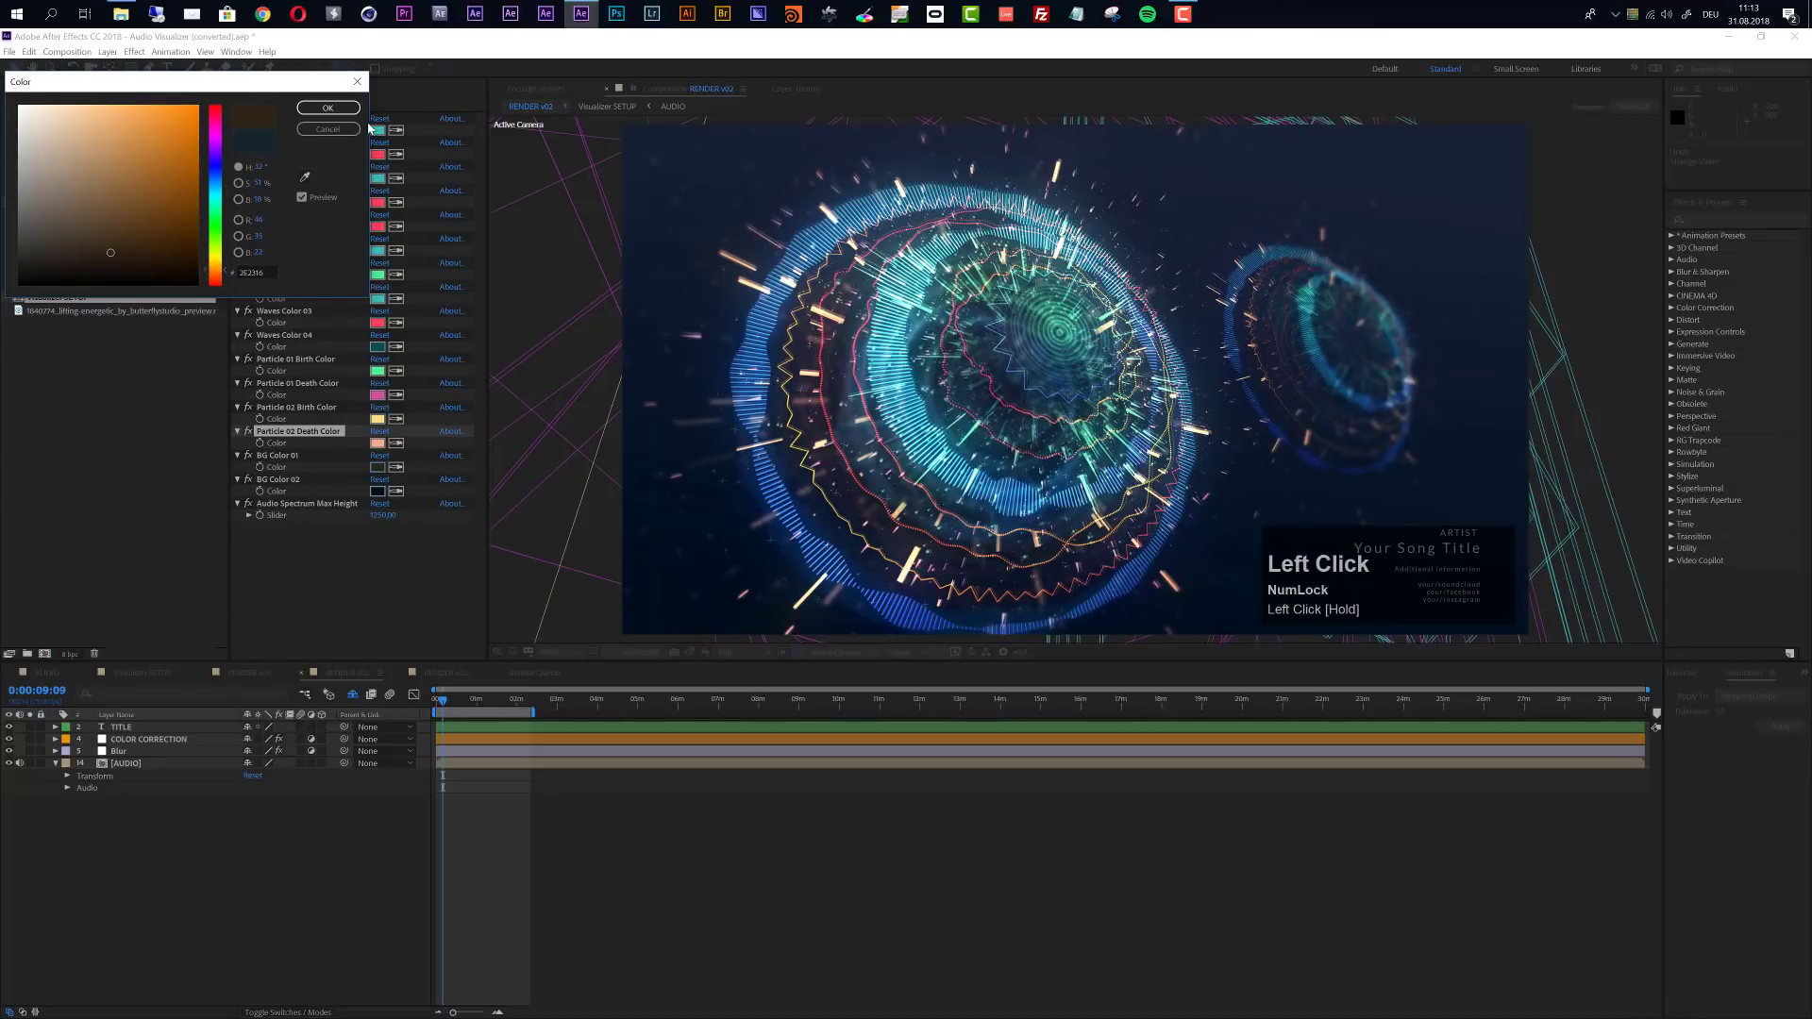
left_click(327, 108)
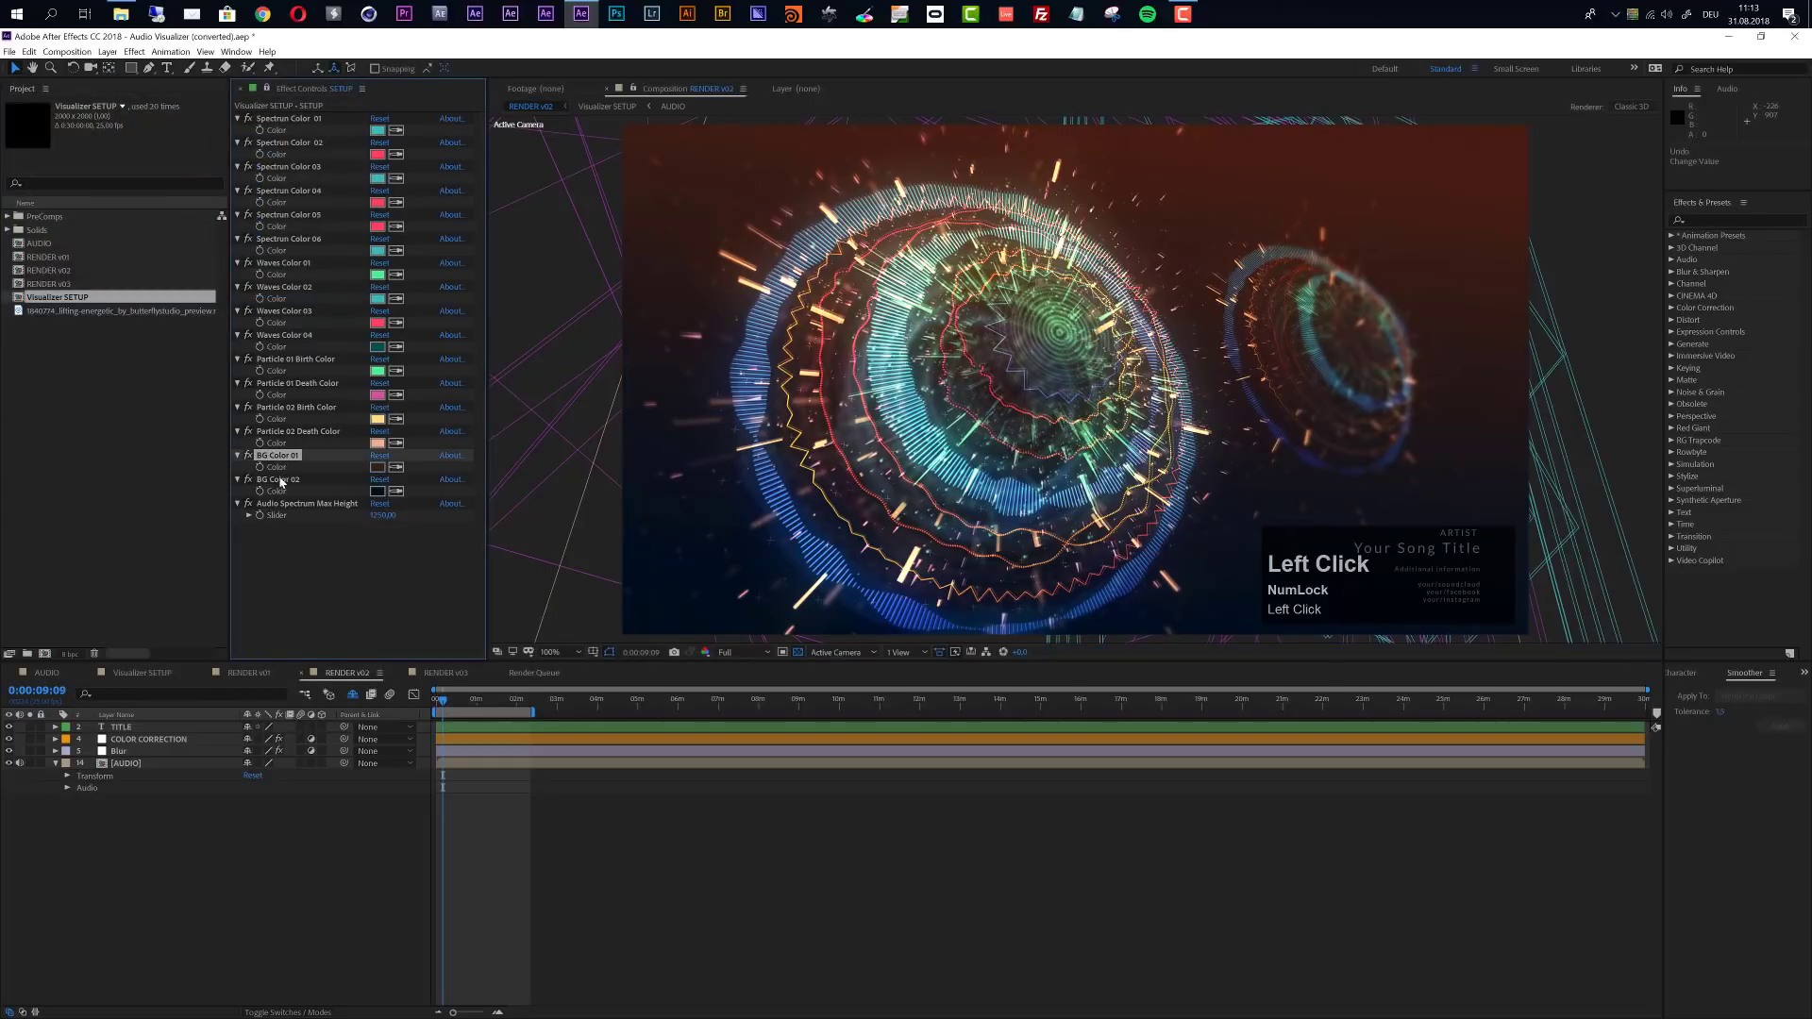
scroll(1230, 313, "down", 2)
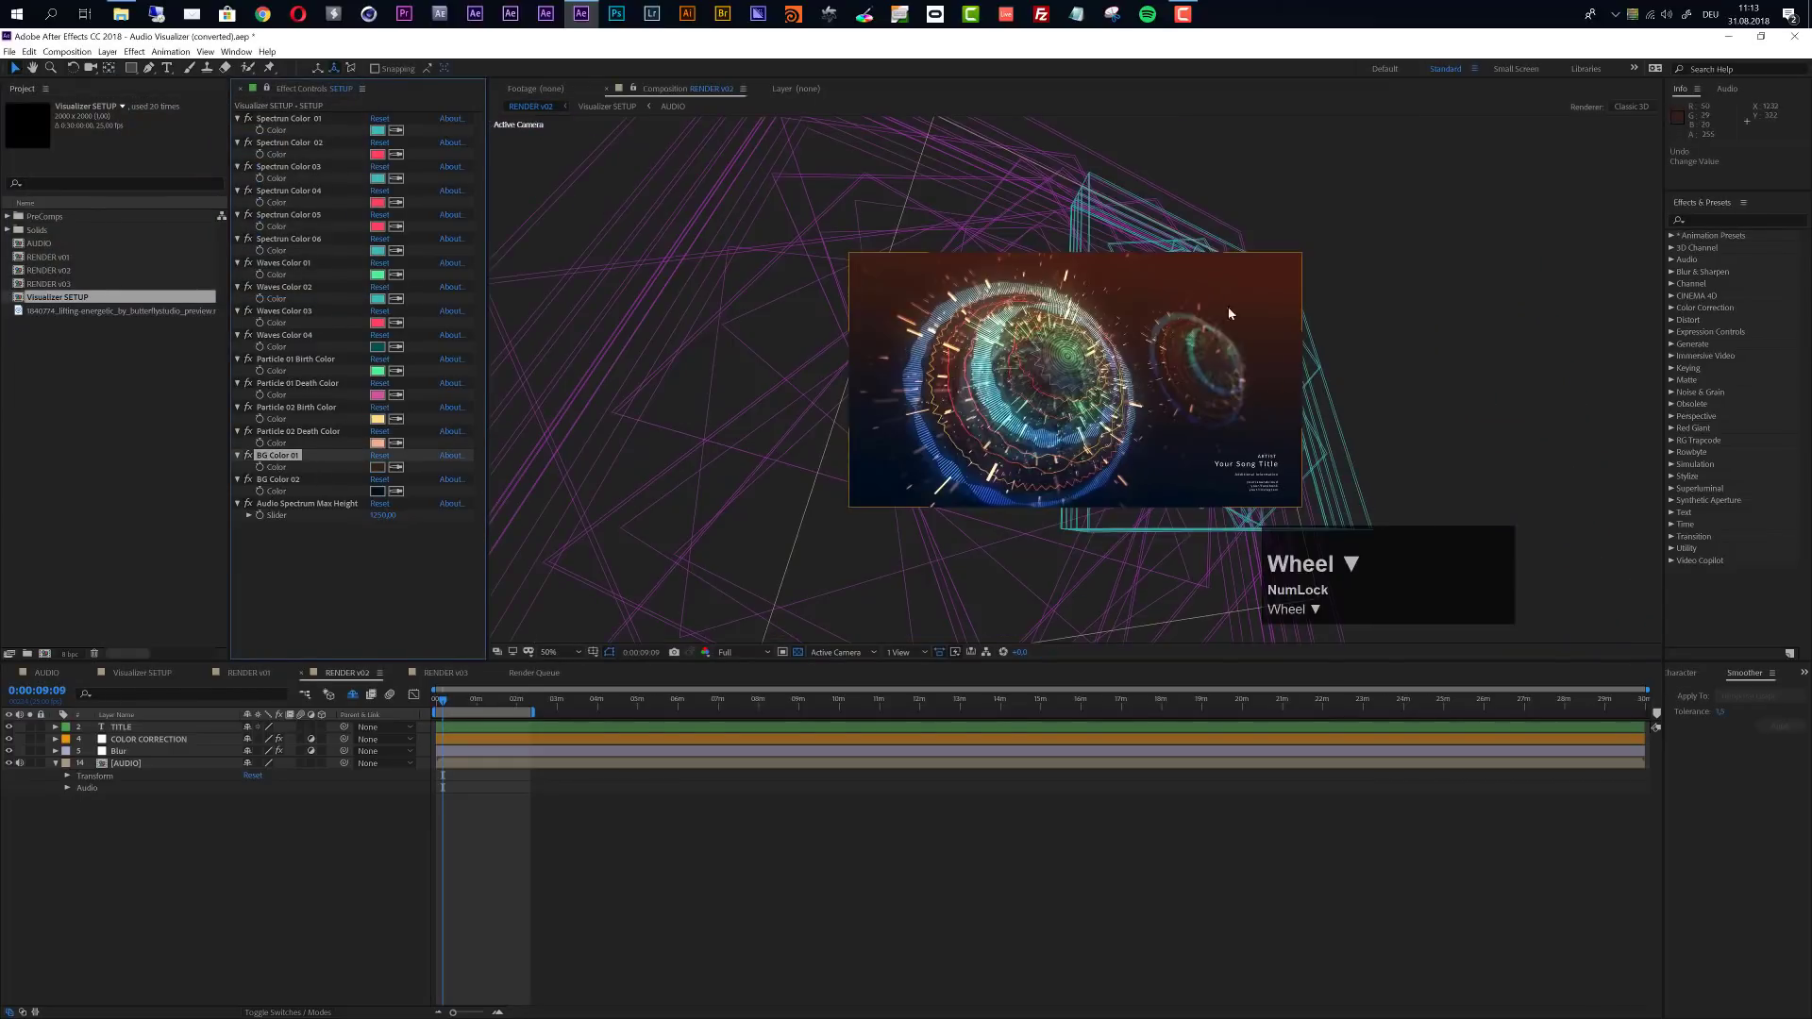
scroll(1230, 313, "up", 2)
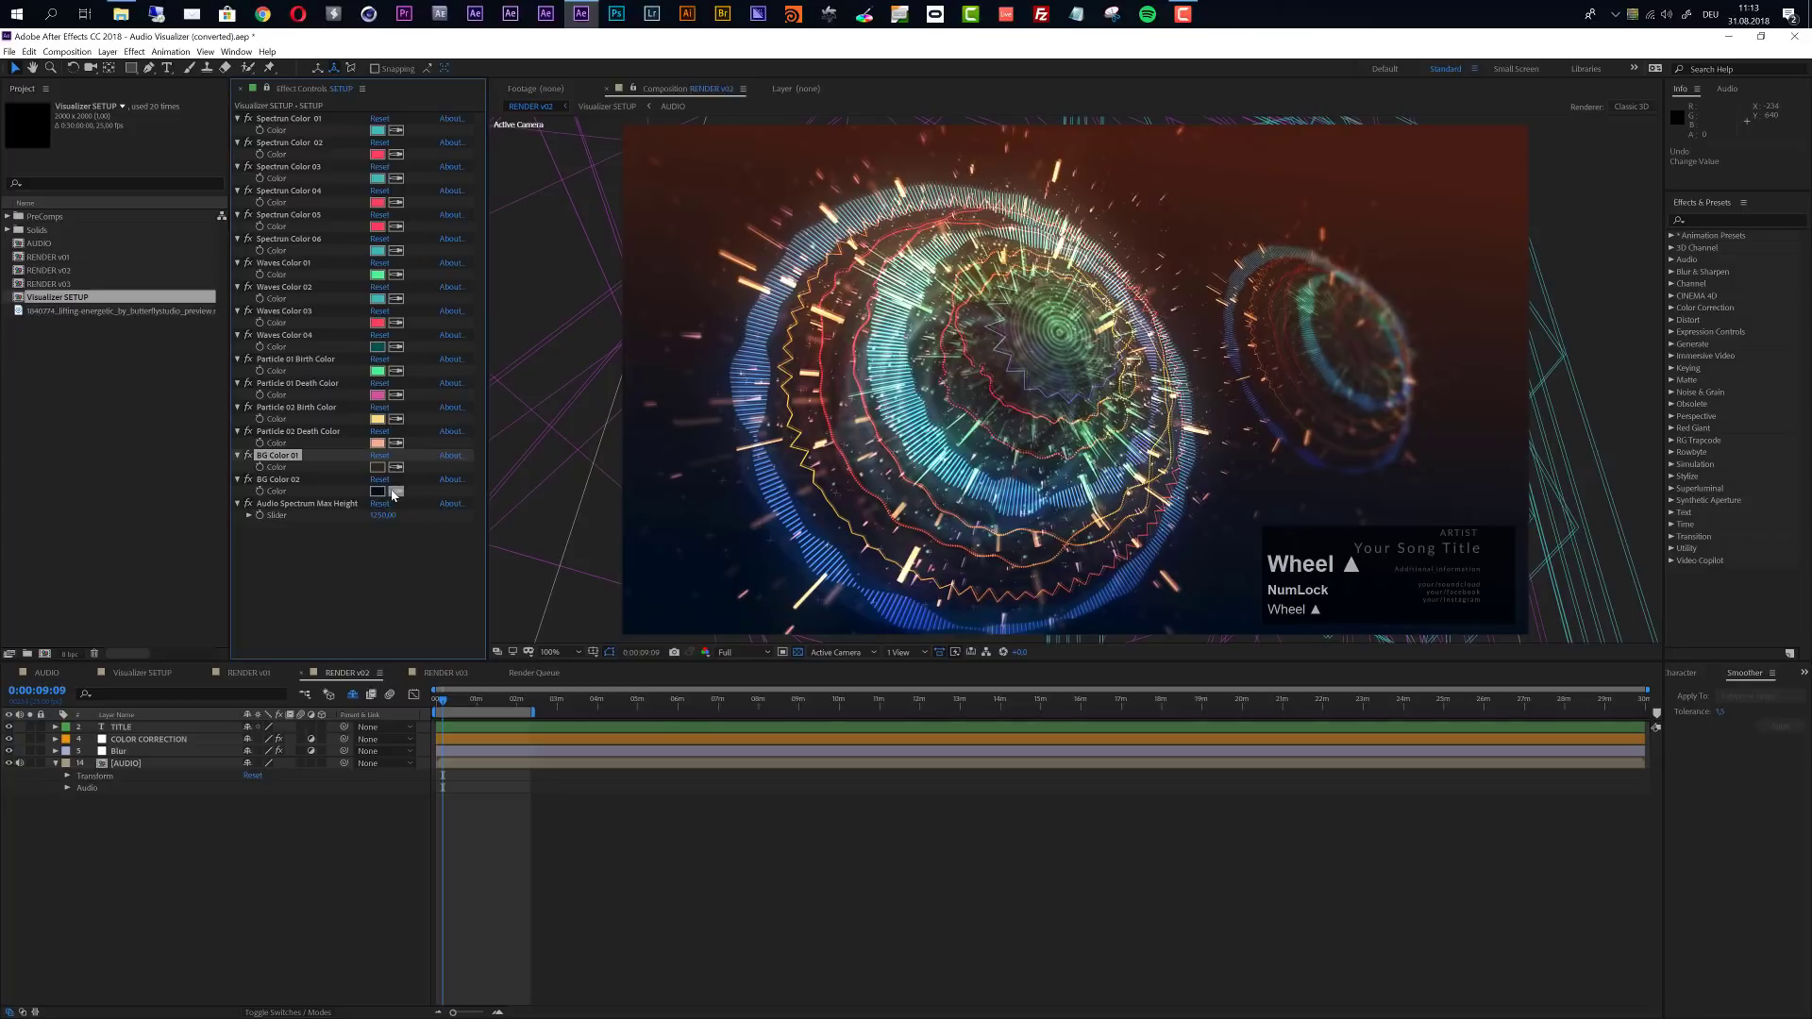
key("ctrl+z")
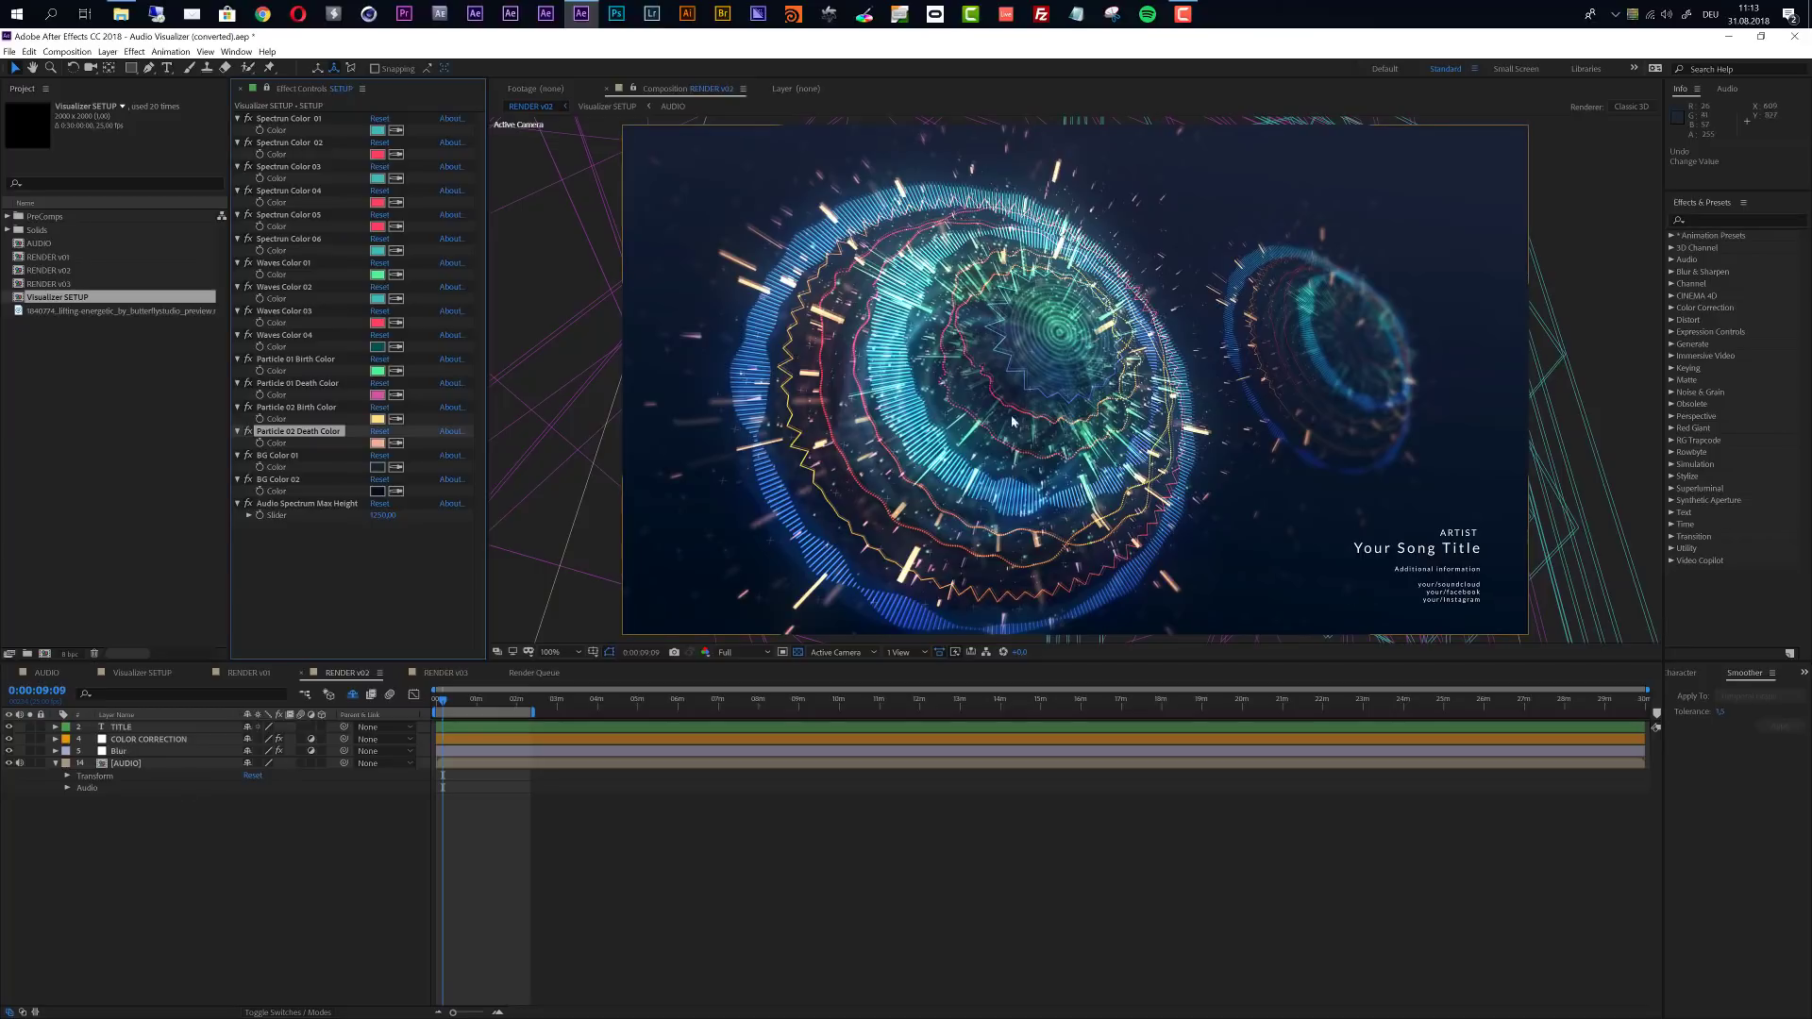
- Collapse all layer properties in RENDER v02 while temporarily showing the shy layers
left_click(352, 695)
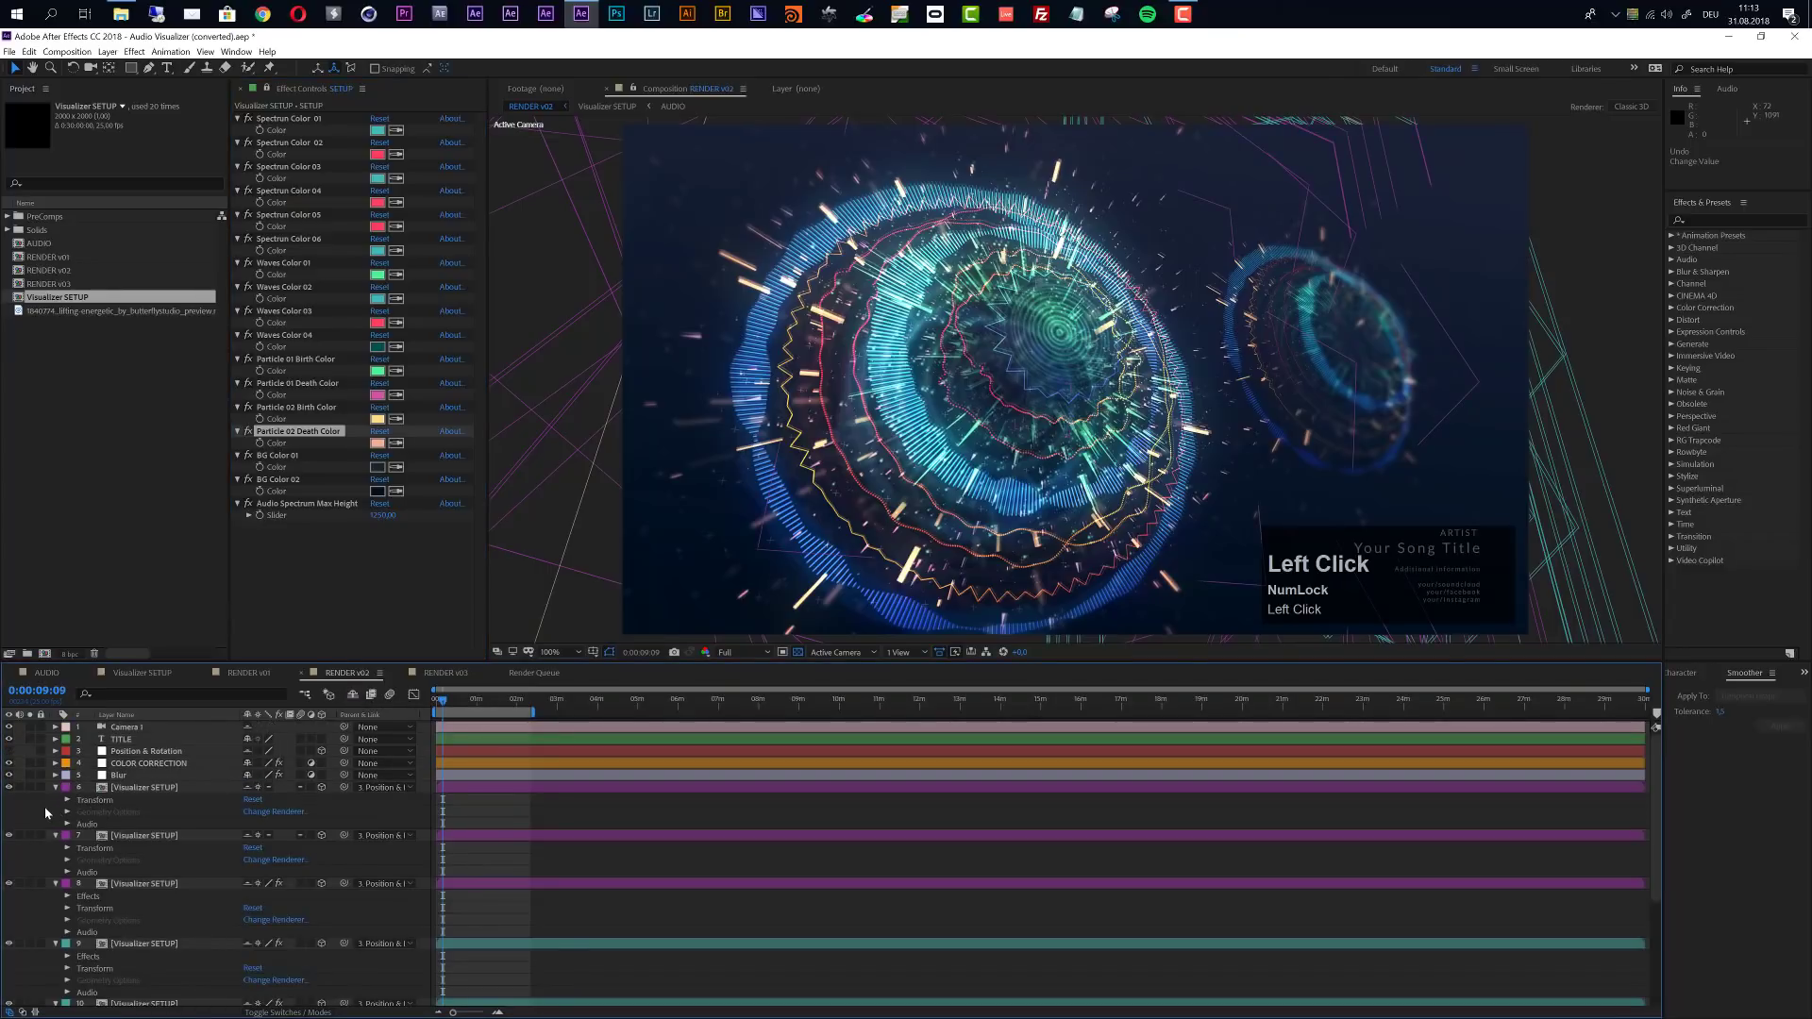
key("u")
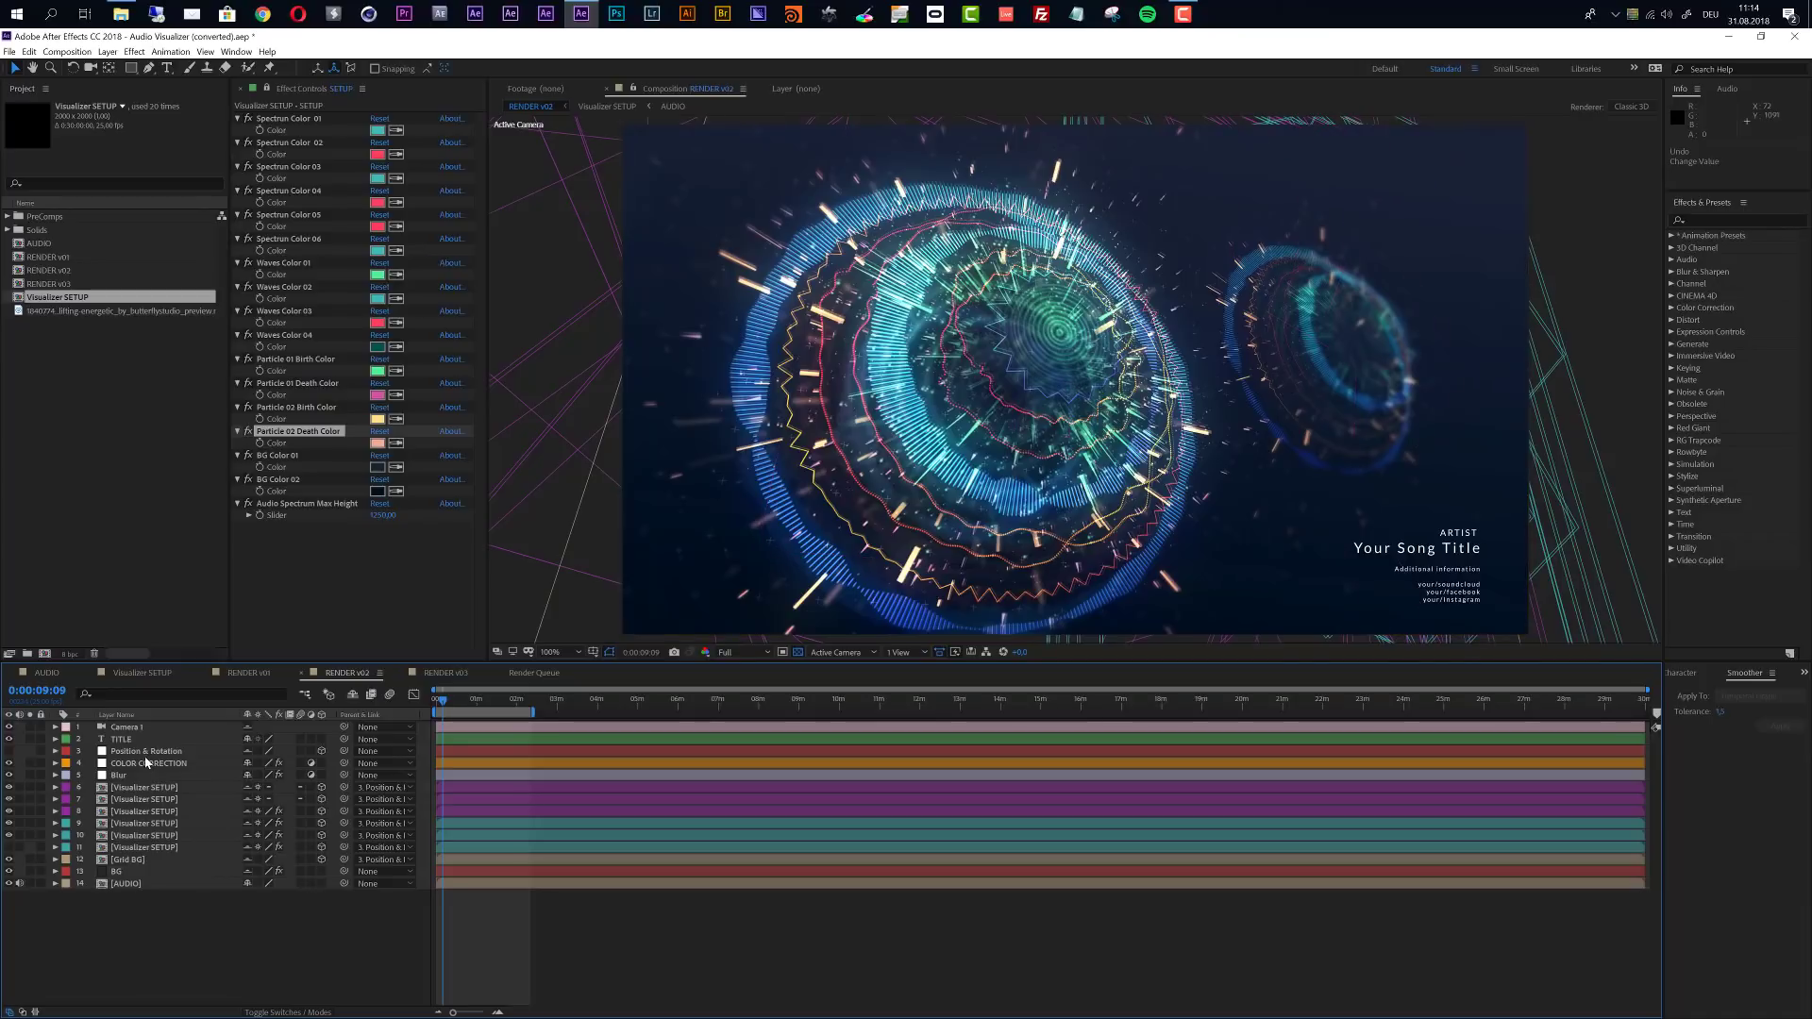
left_click(353, 696)
- In the Visualizer SETUP composition, collapse all layer properties and temporarily show the shy layers
left_click(137, 672)
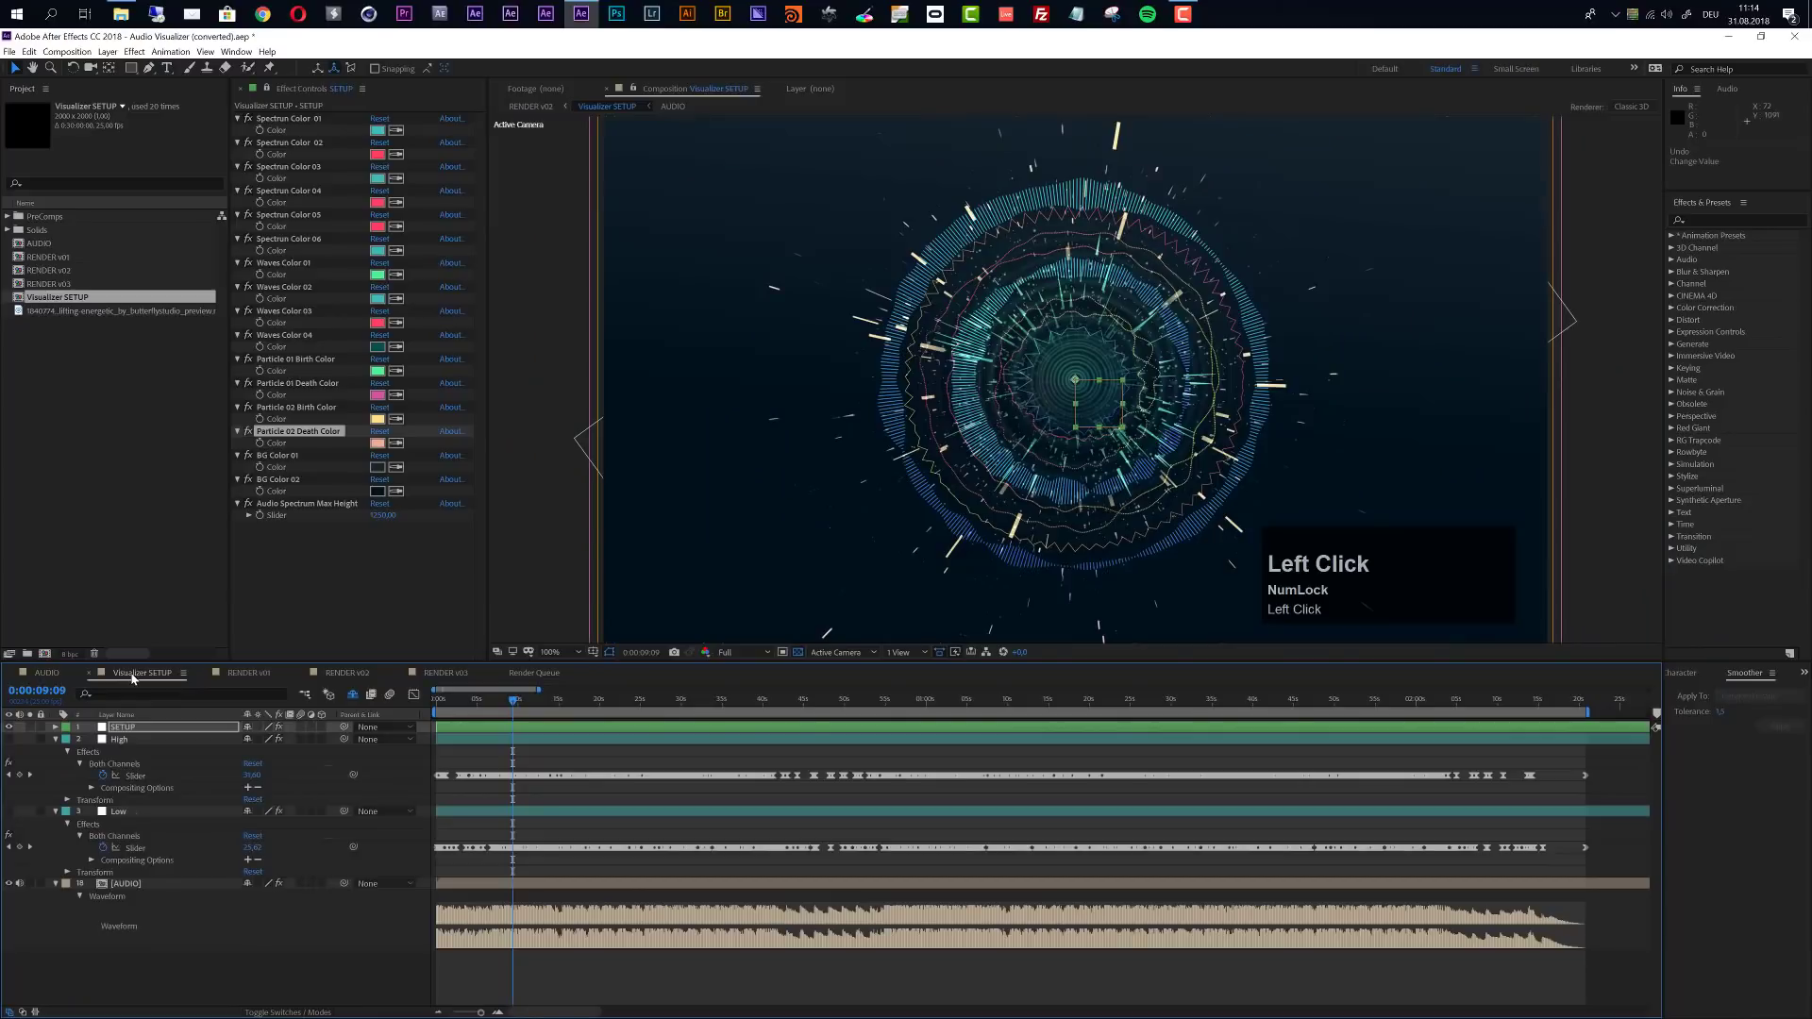
key("u")
left_click(174, 959)
key("u")
key("u")
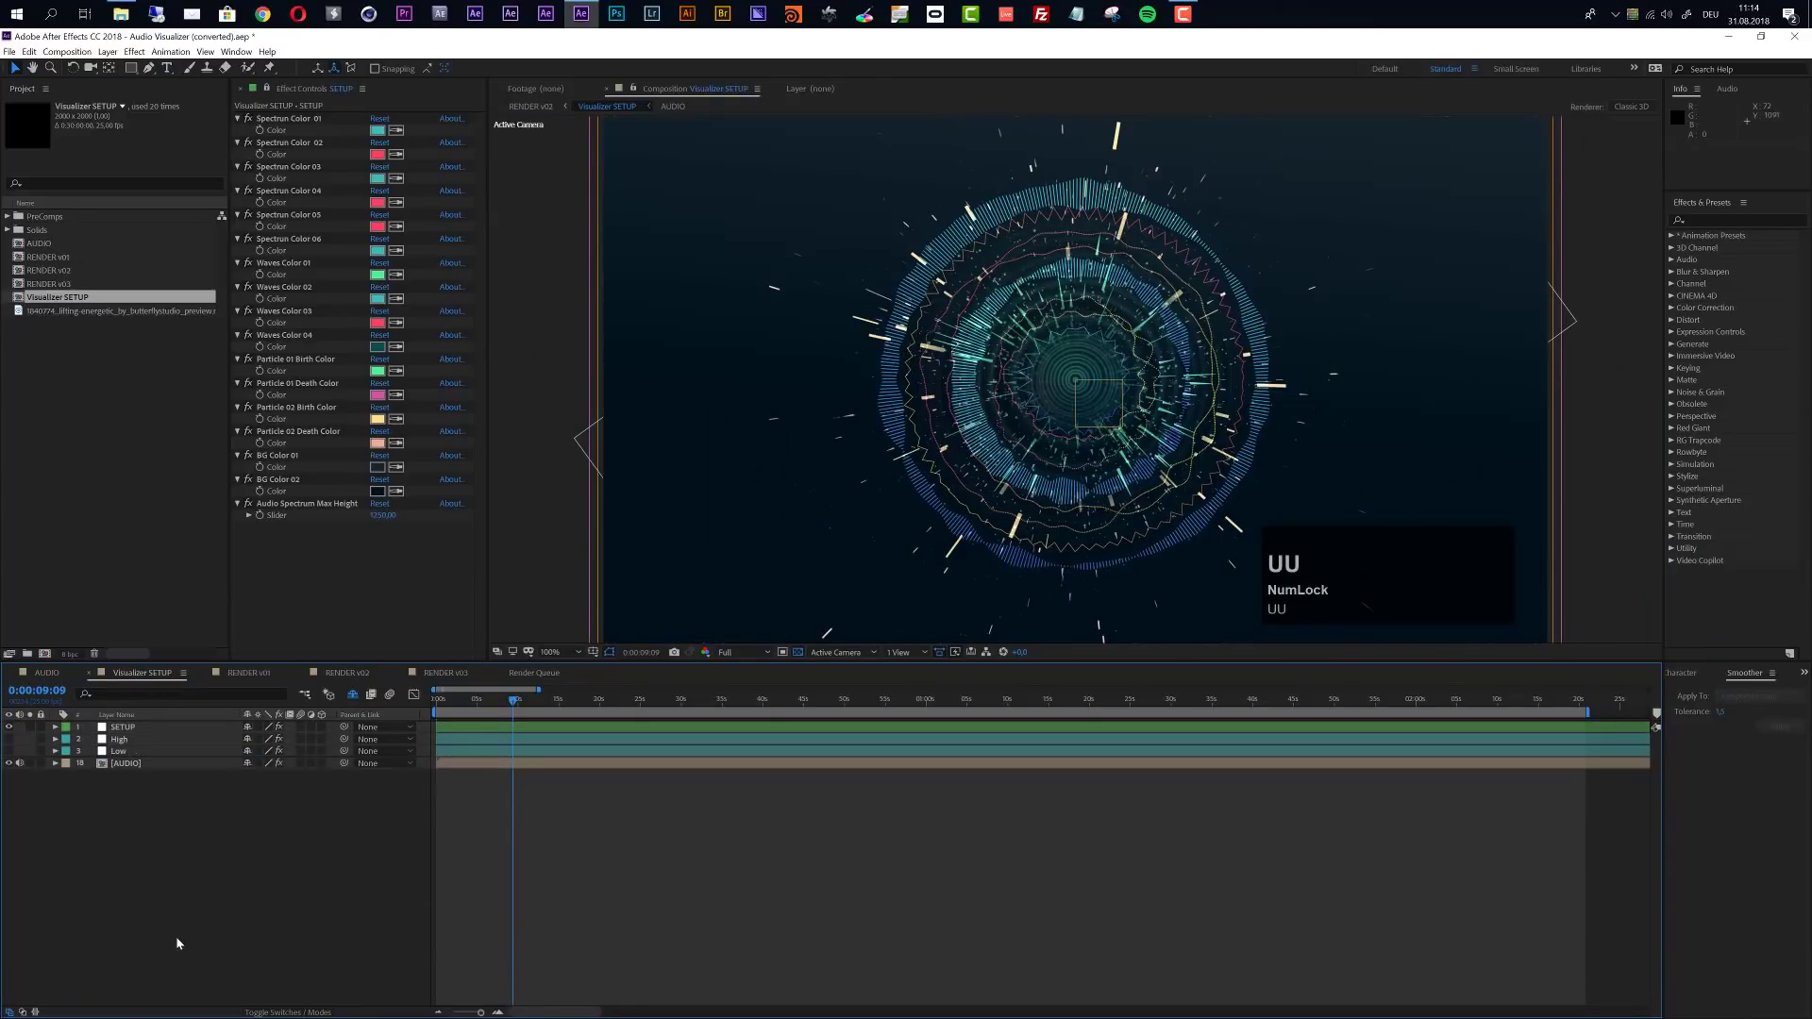
left_click(355, 696)
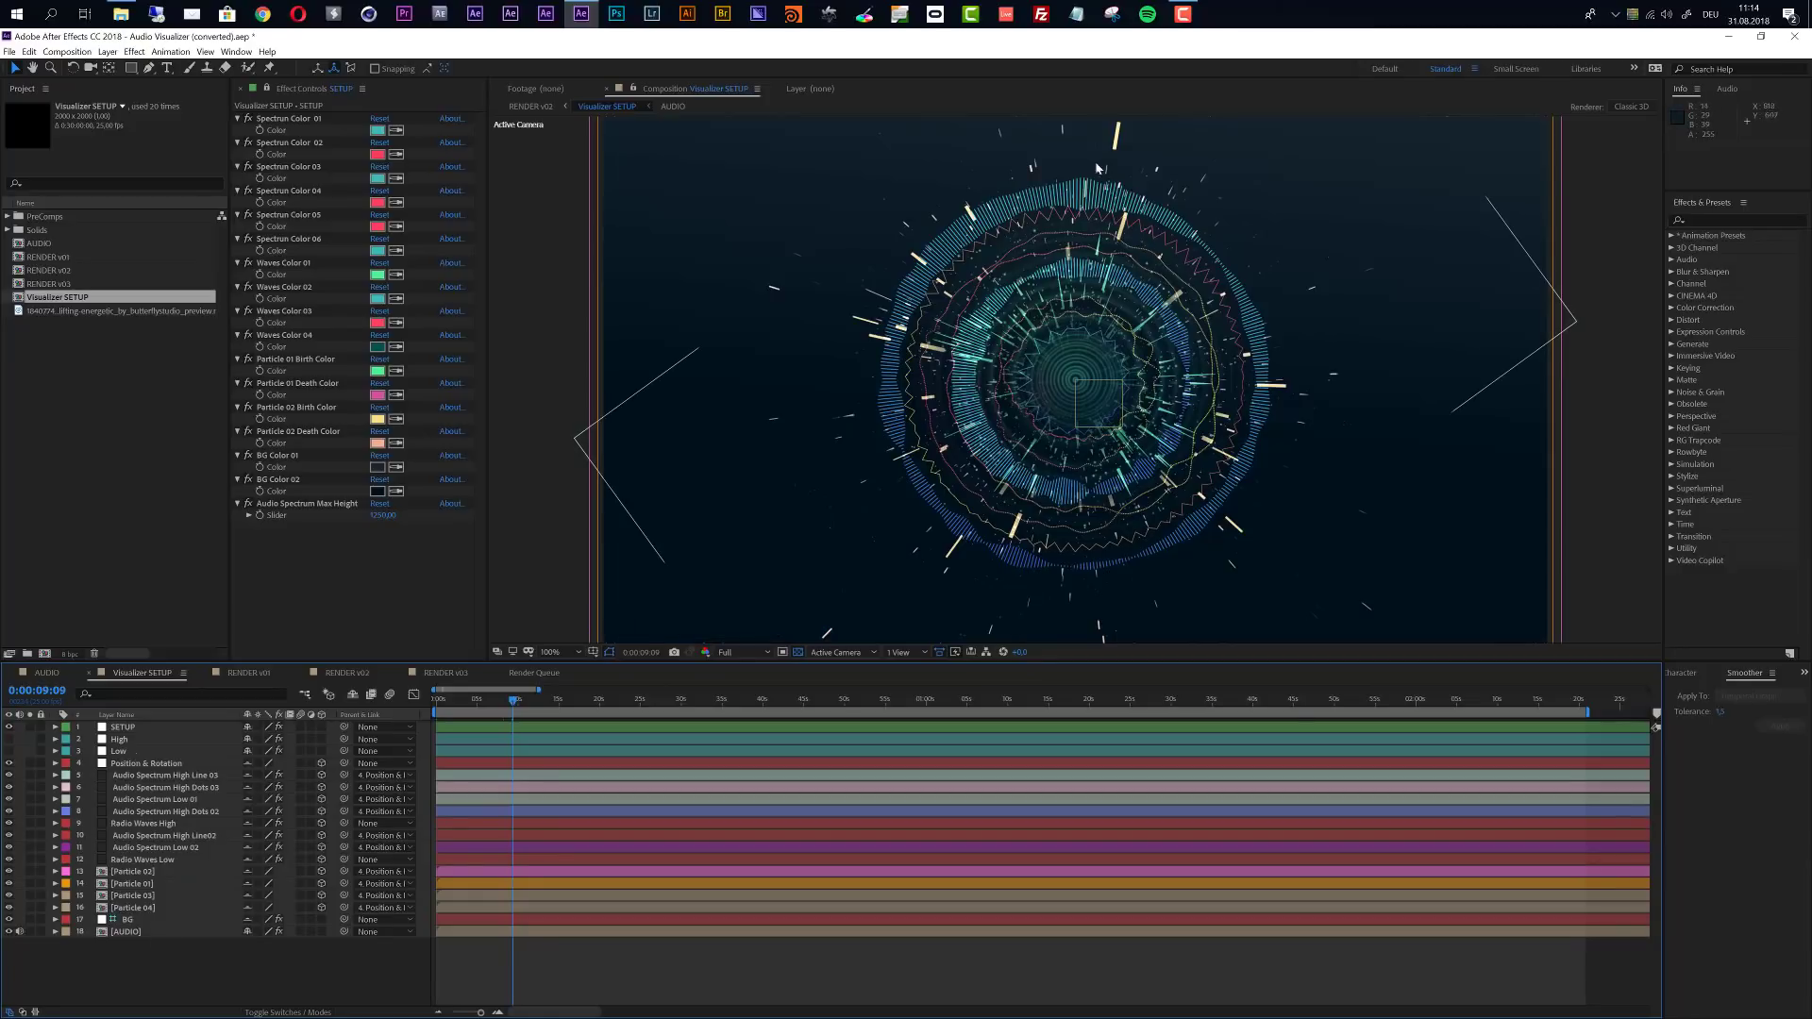
left_click(351, 699)
- In RENDER v01, bring up the character settings, open the TITLE layer's text for editing and select its ARTIST line
left_click(249, 672)
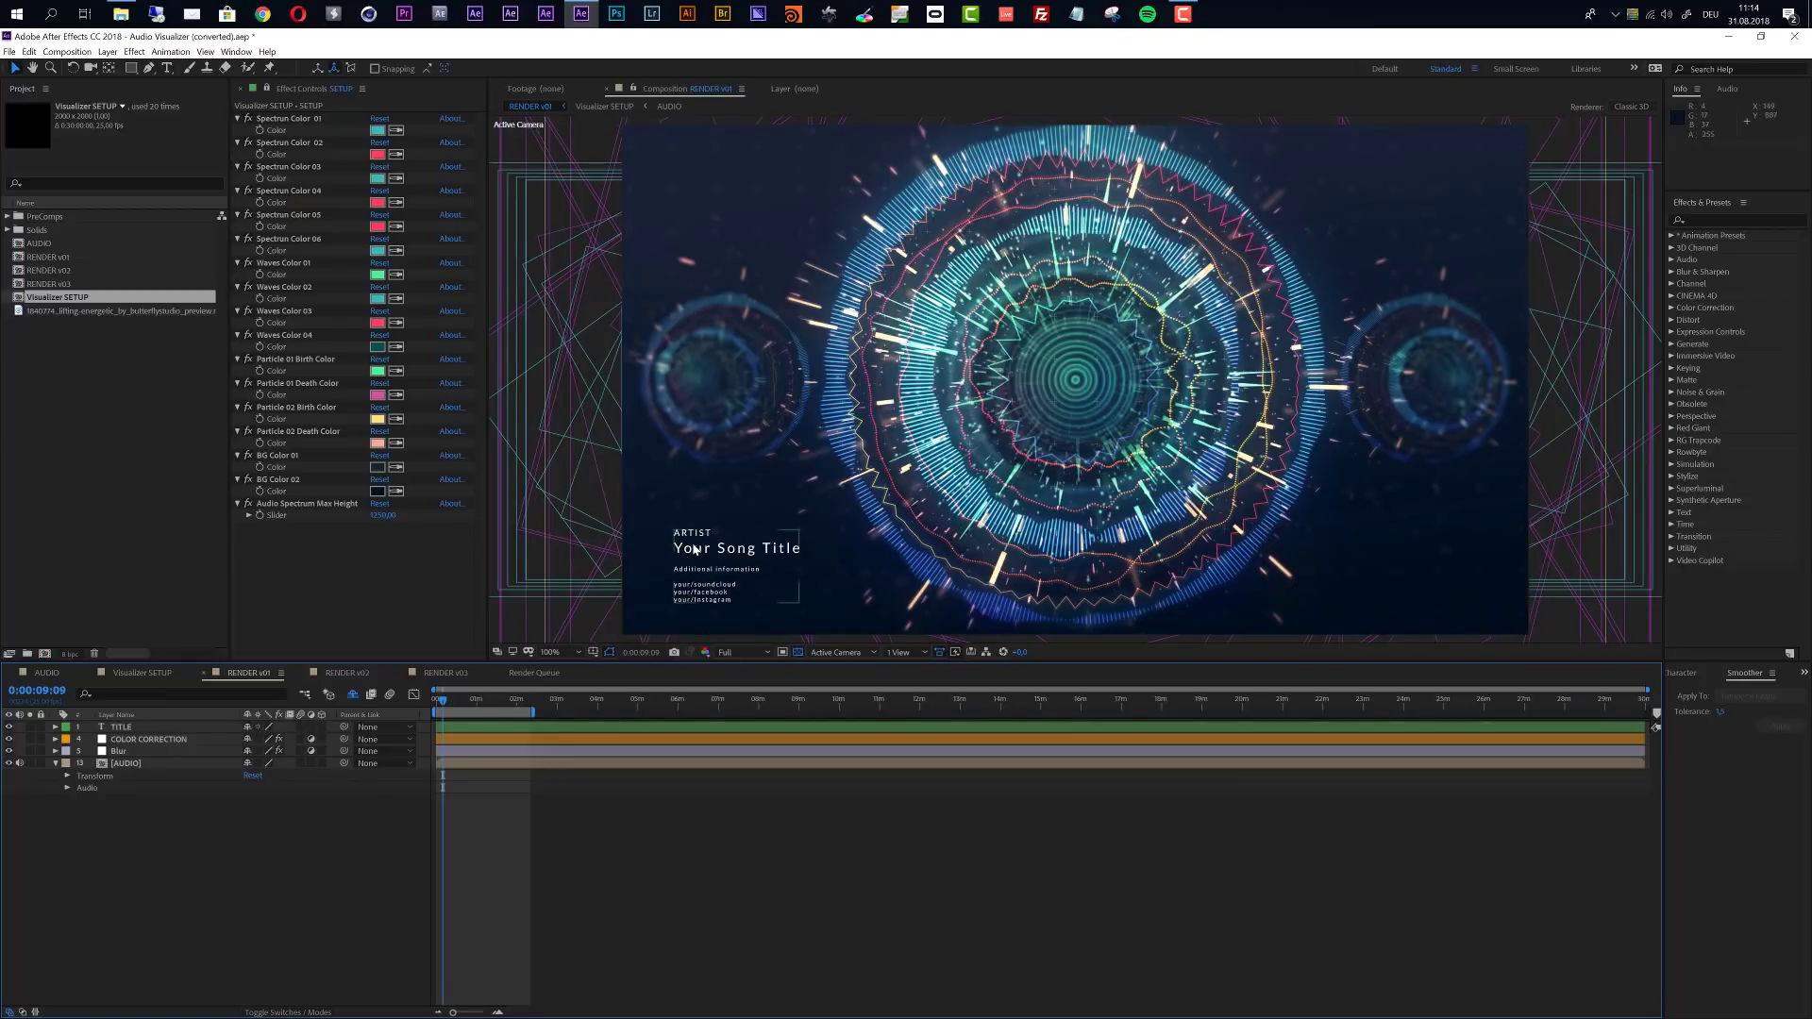
left_click(153, 728)
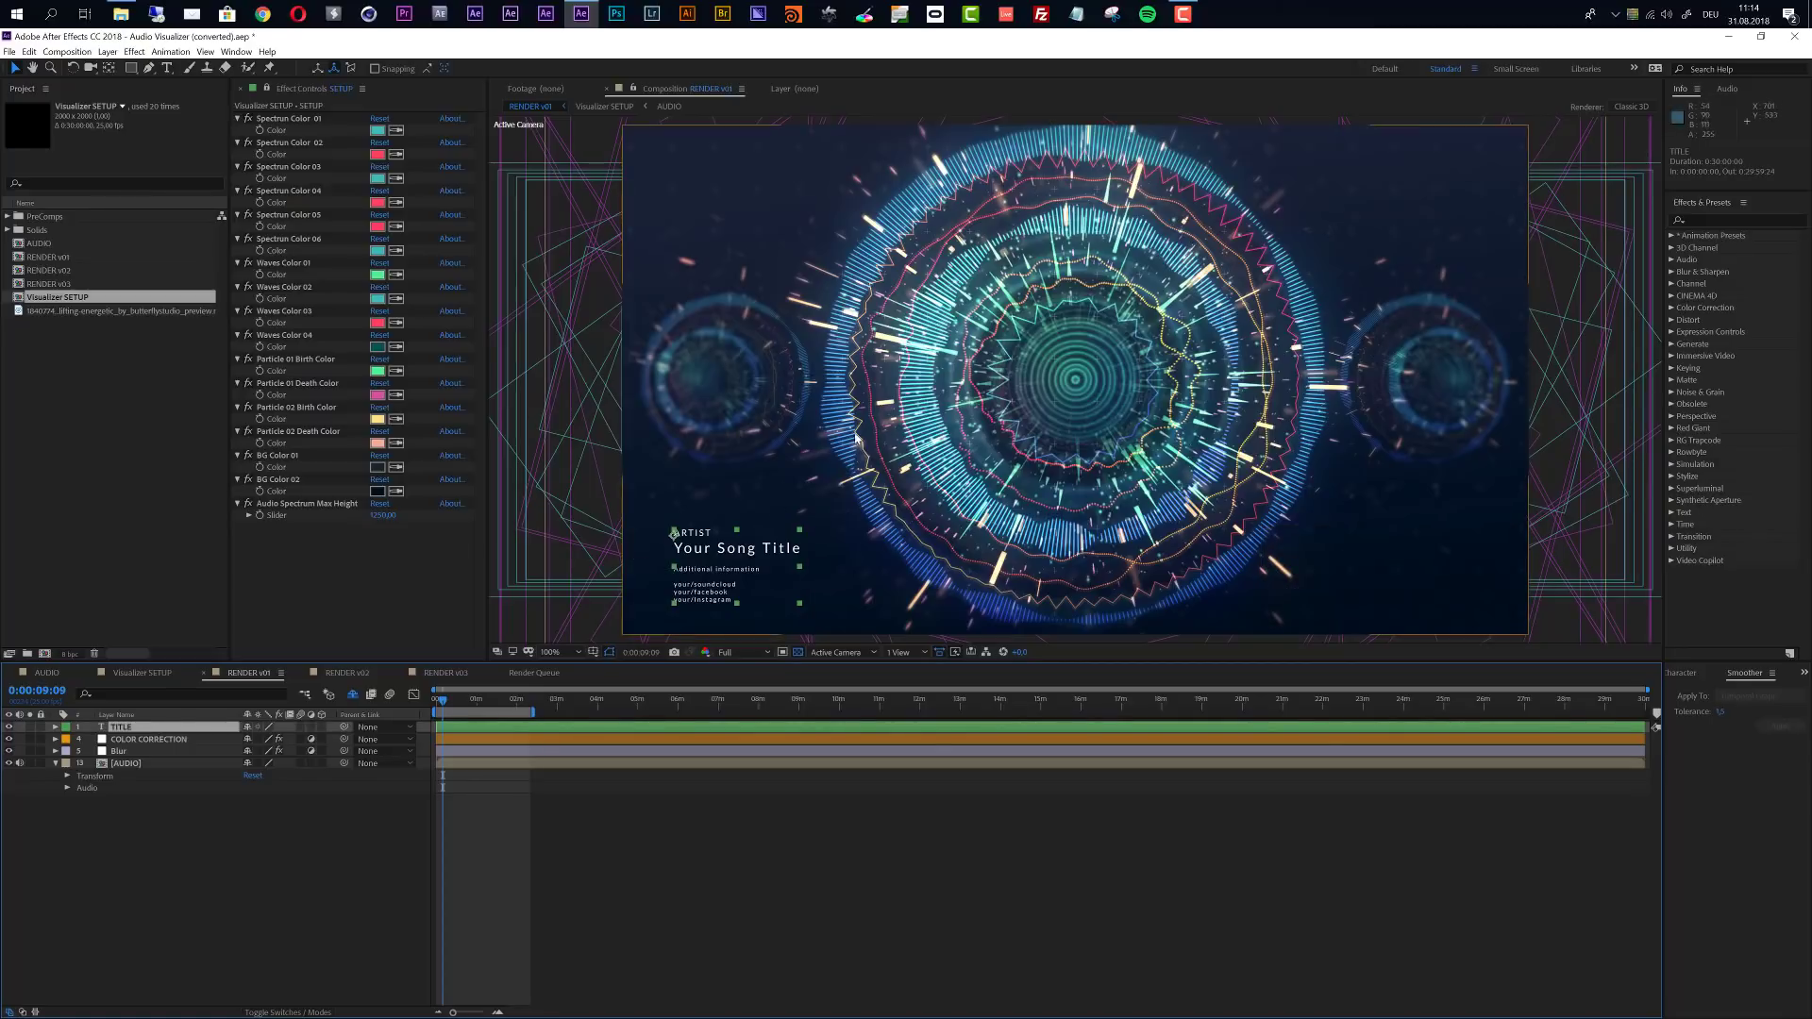
left_click(1689, 673)
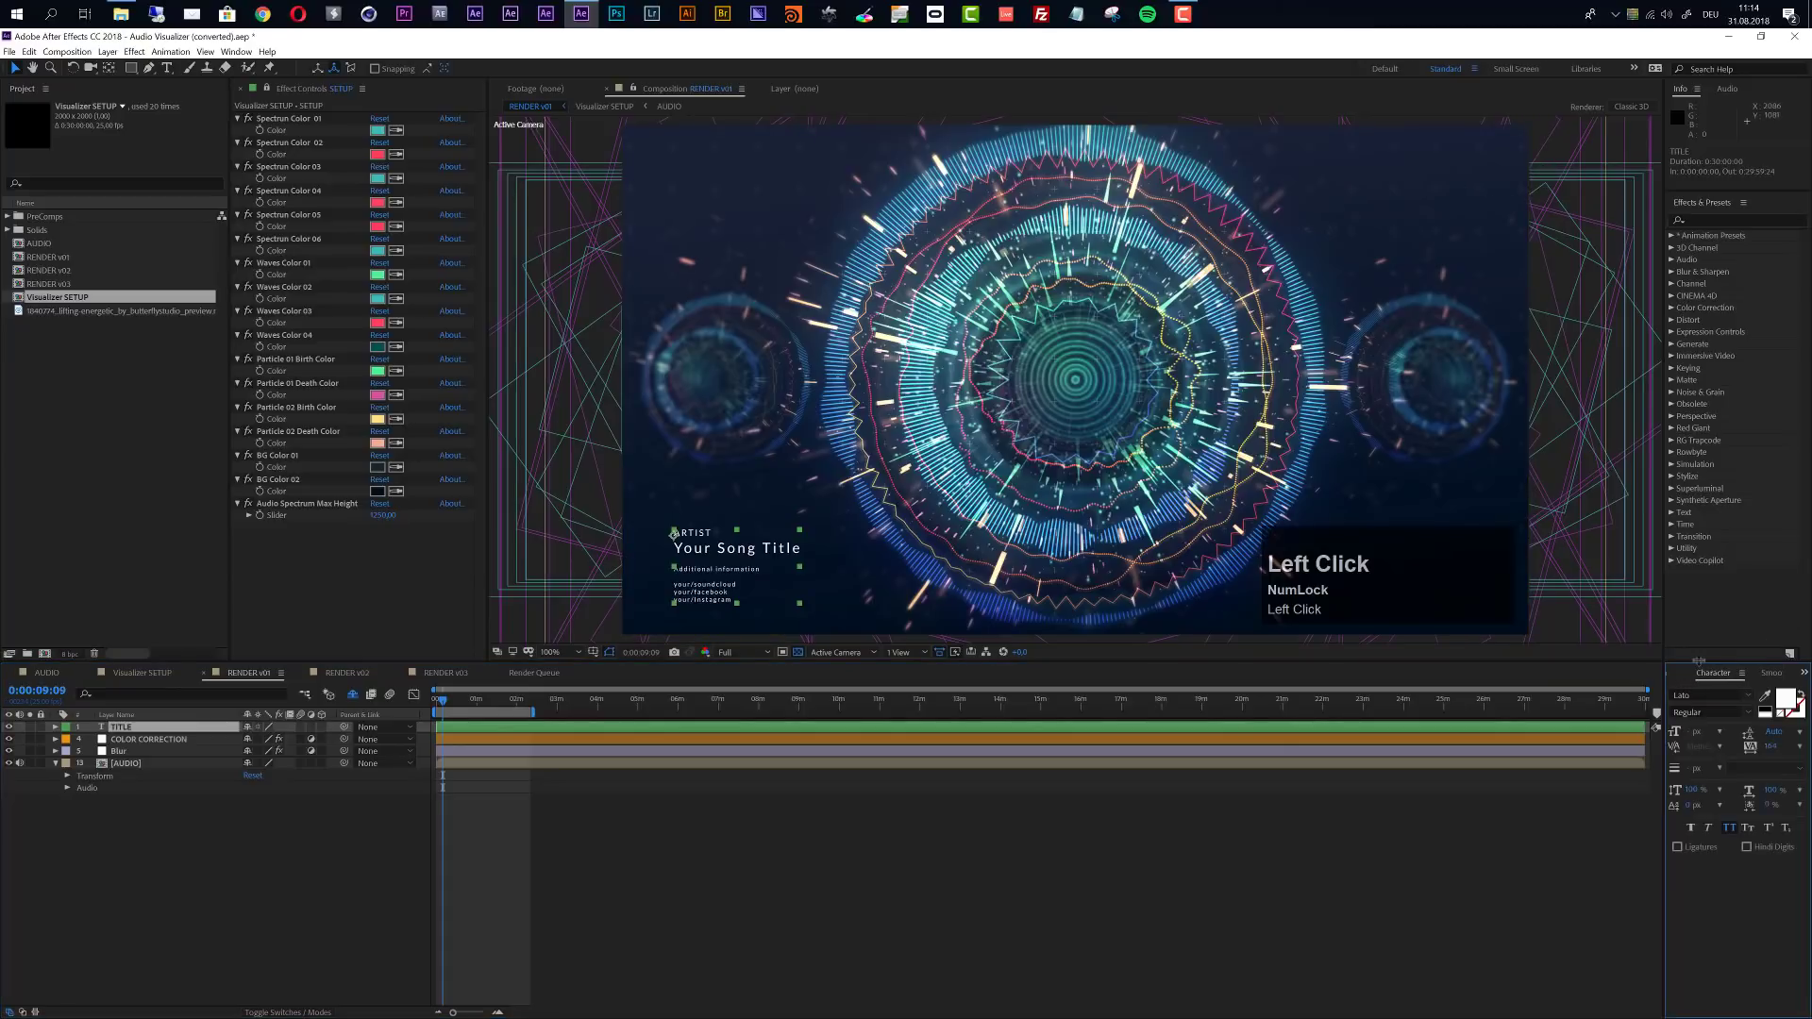
double_click(126, 729)
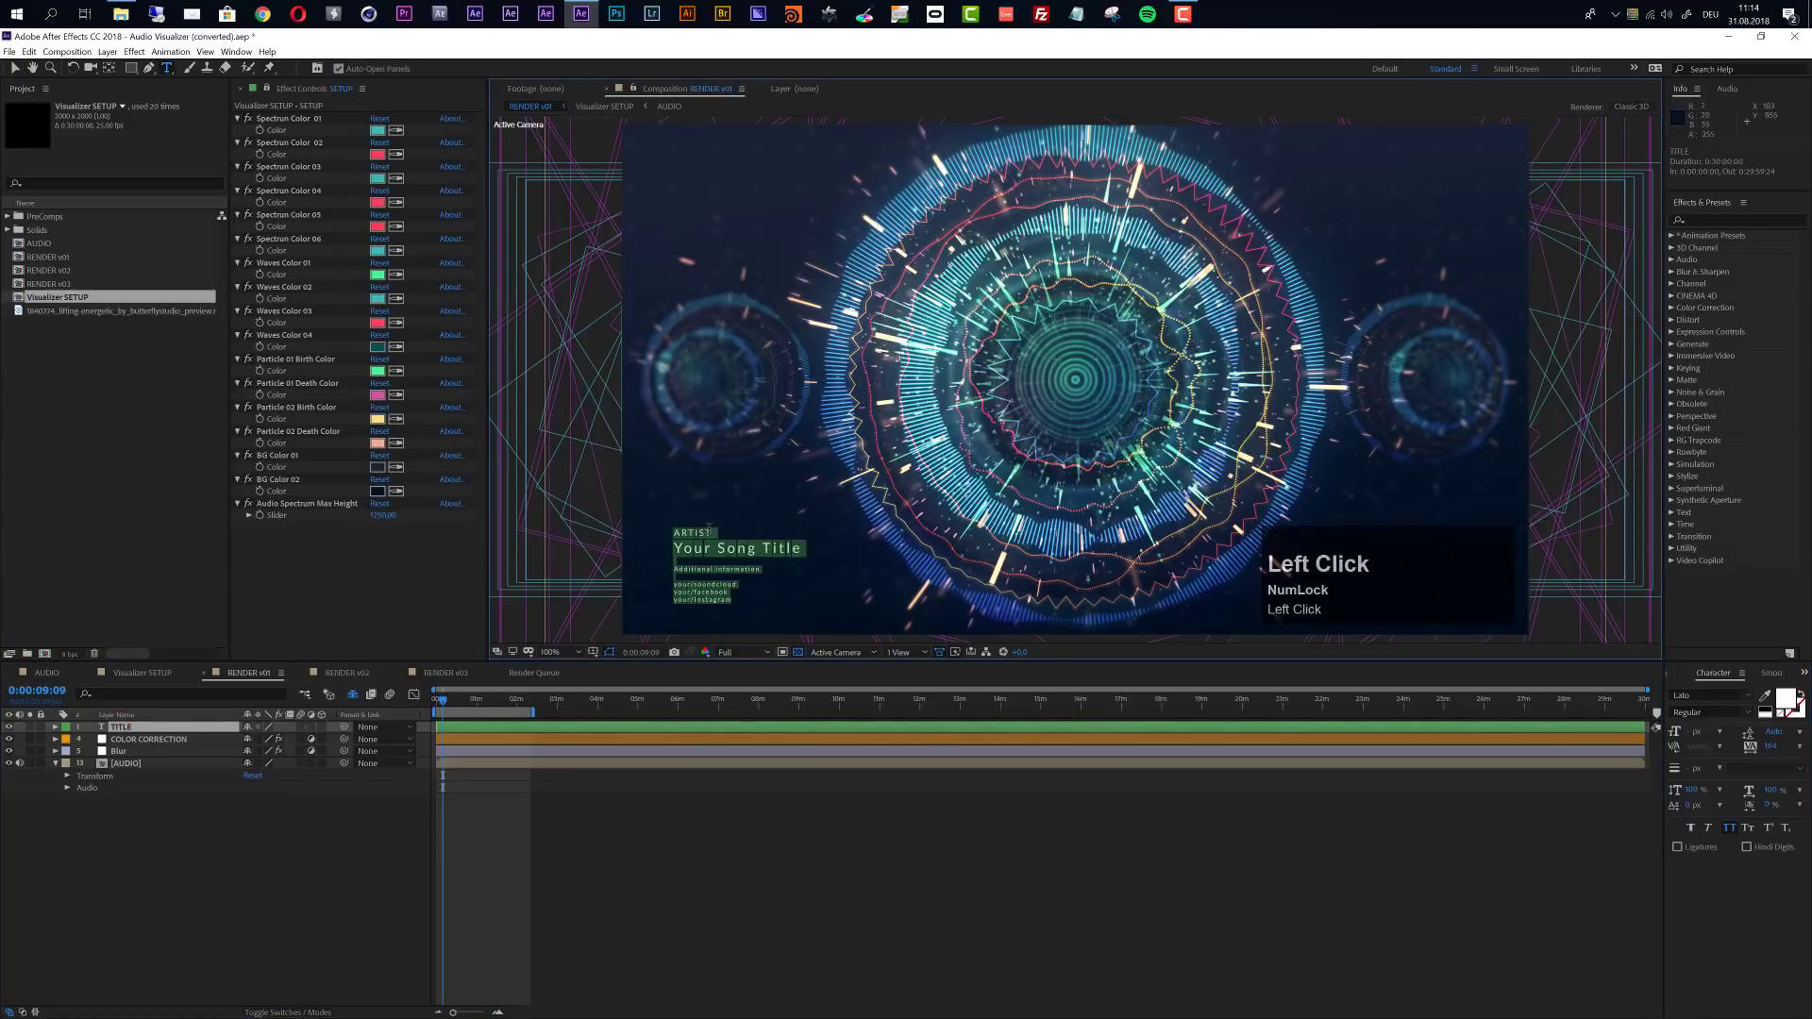
left_click(710, 530)
left_click_drag(668, 532, 736, 536)
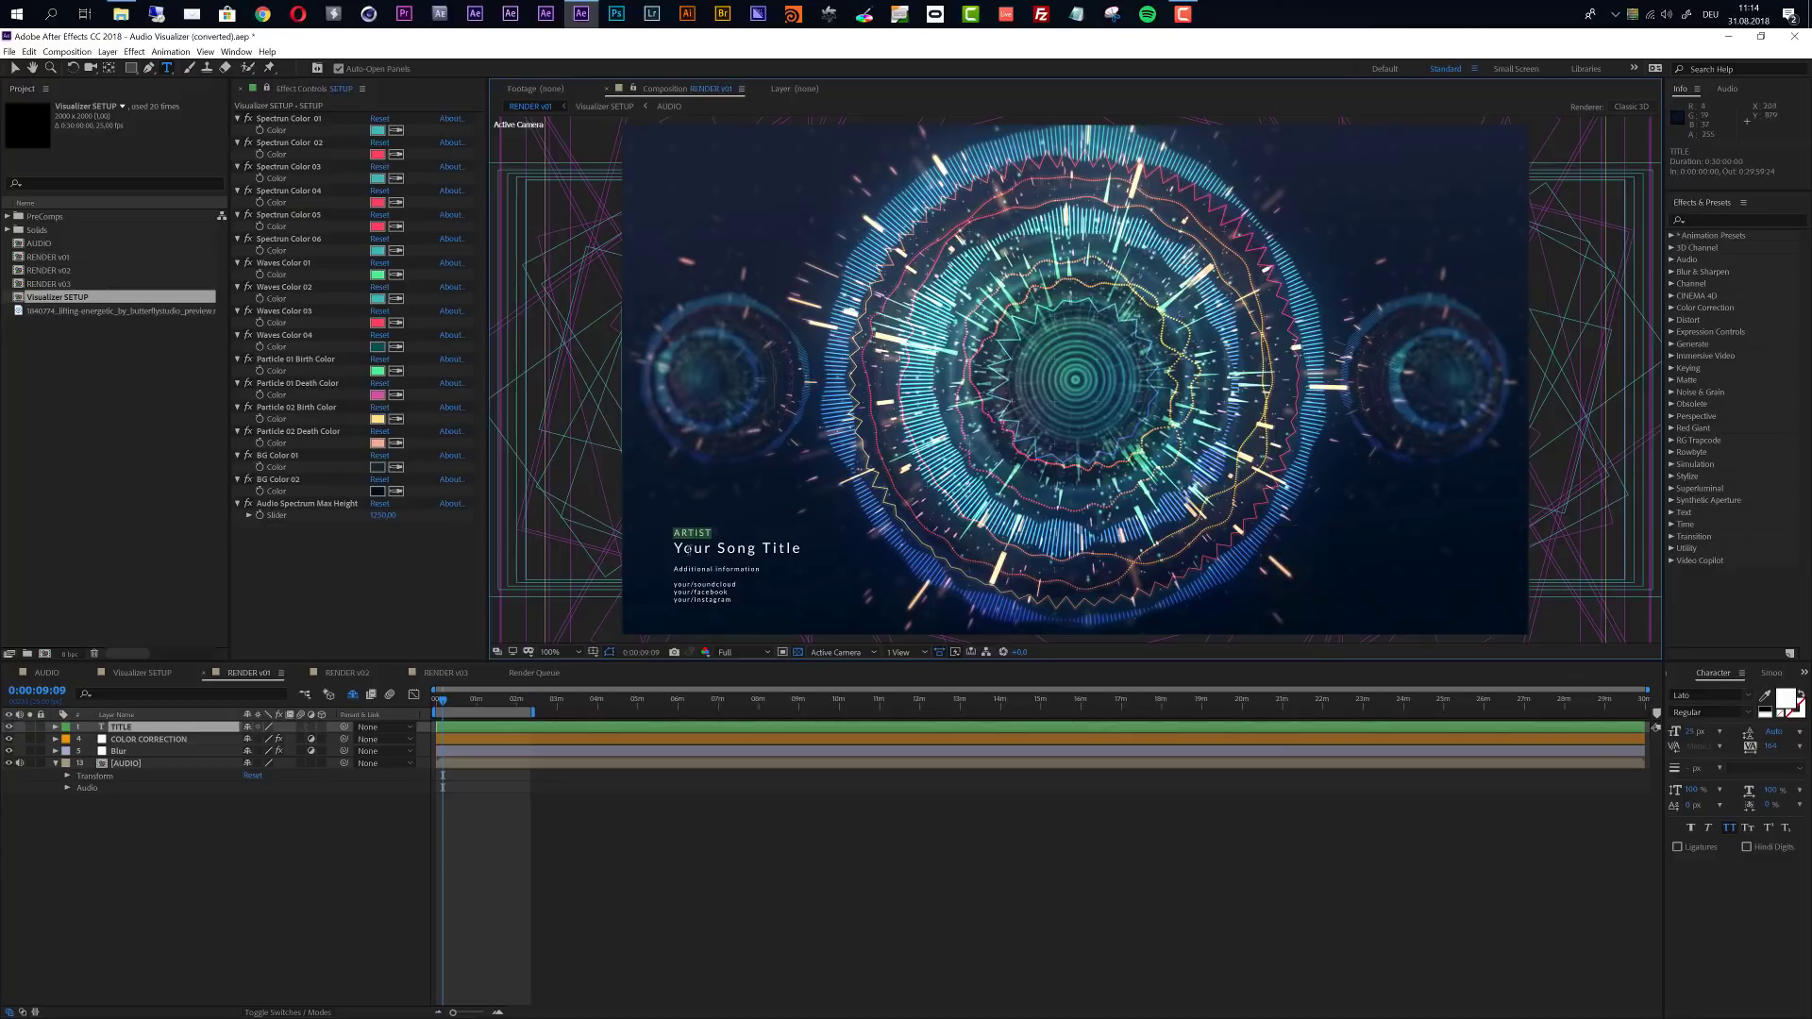
- Show the COLOR CORRECTION layer's effects and review its Curves, Hue/Saturation, Glow and Noise settings
left_click(148, 742)
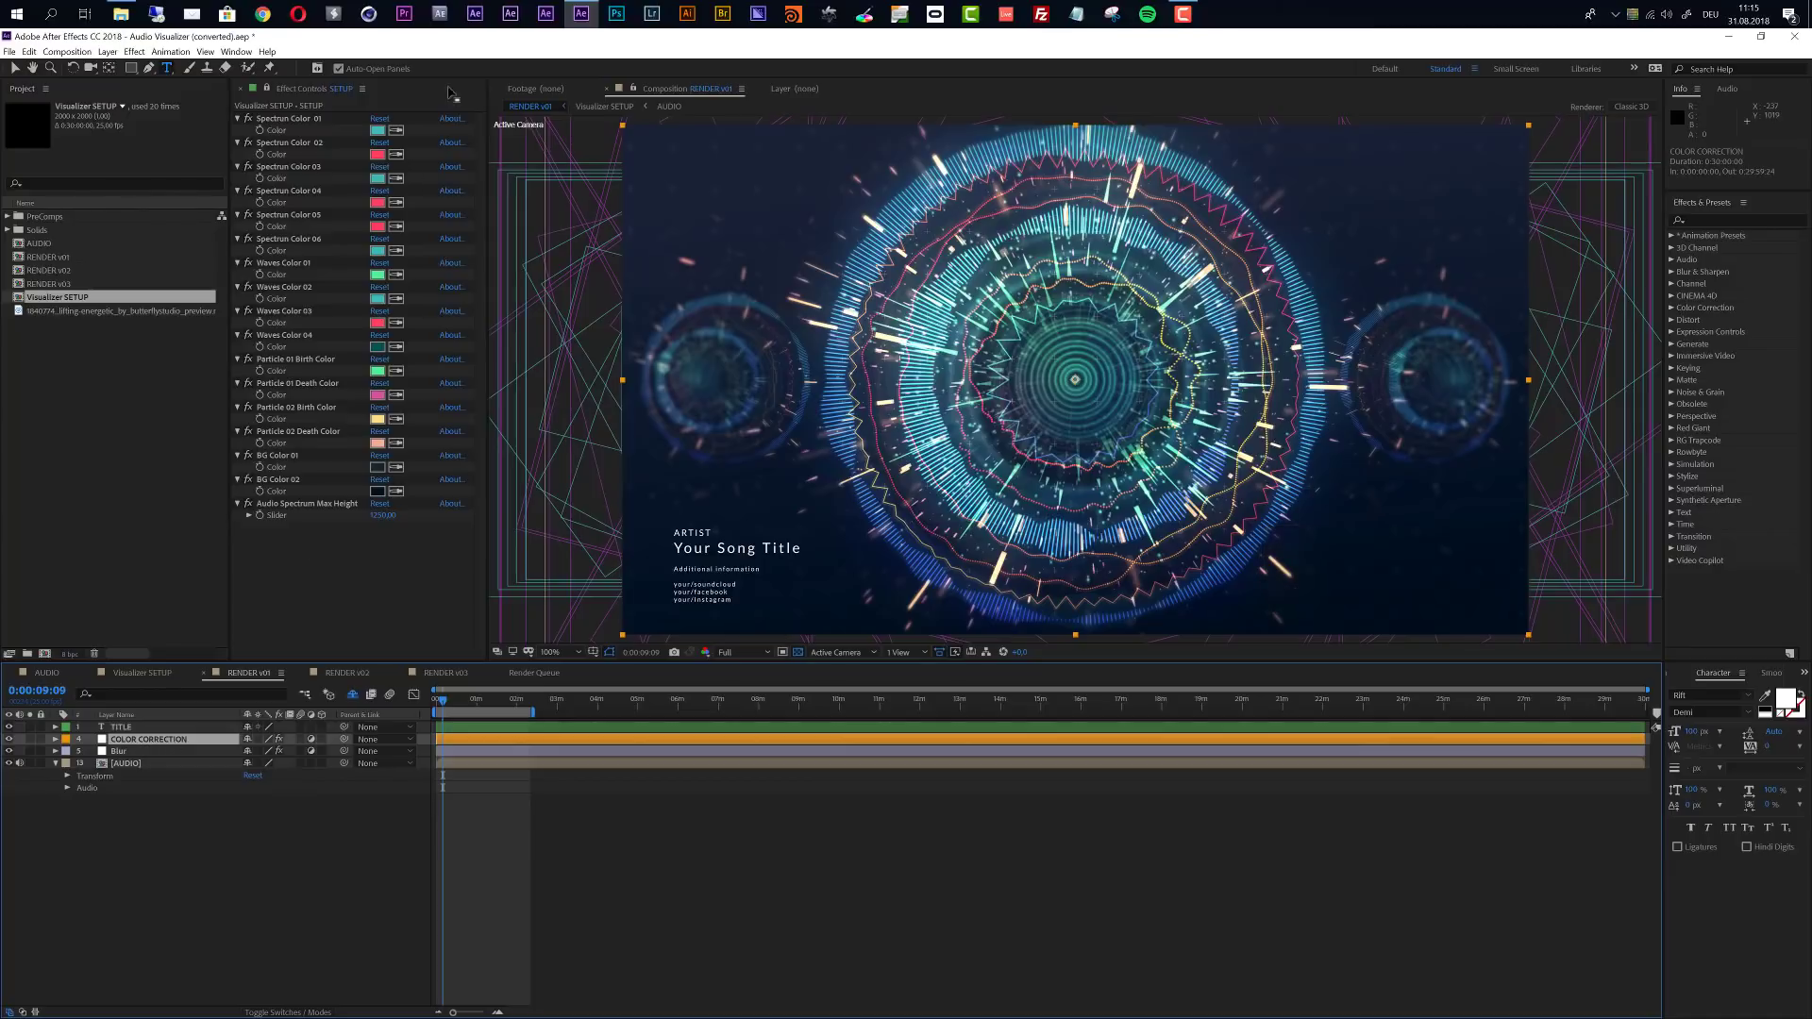
left_click(267, 89)
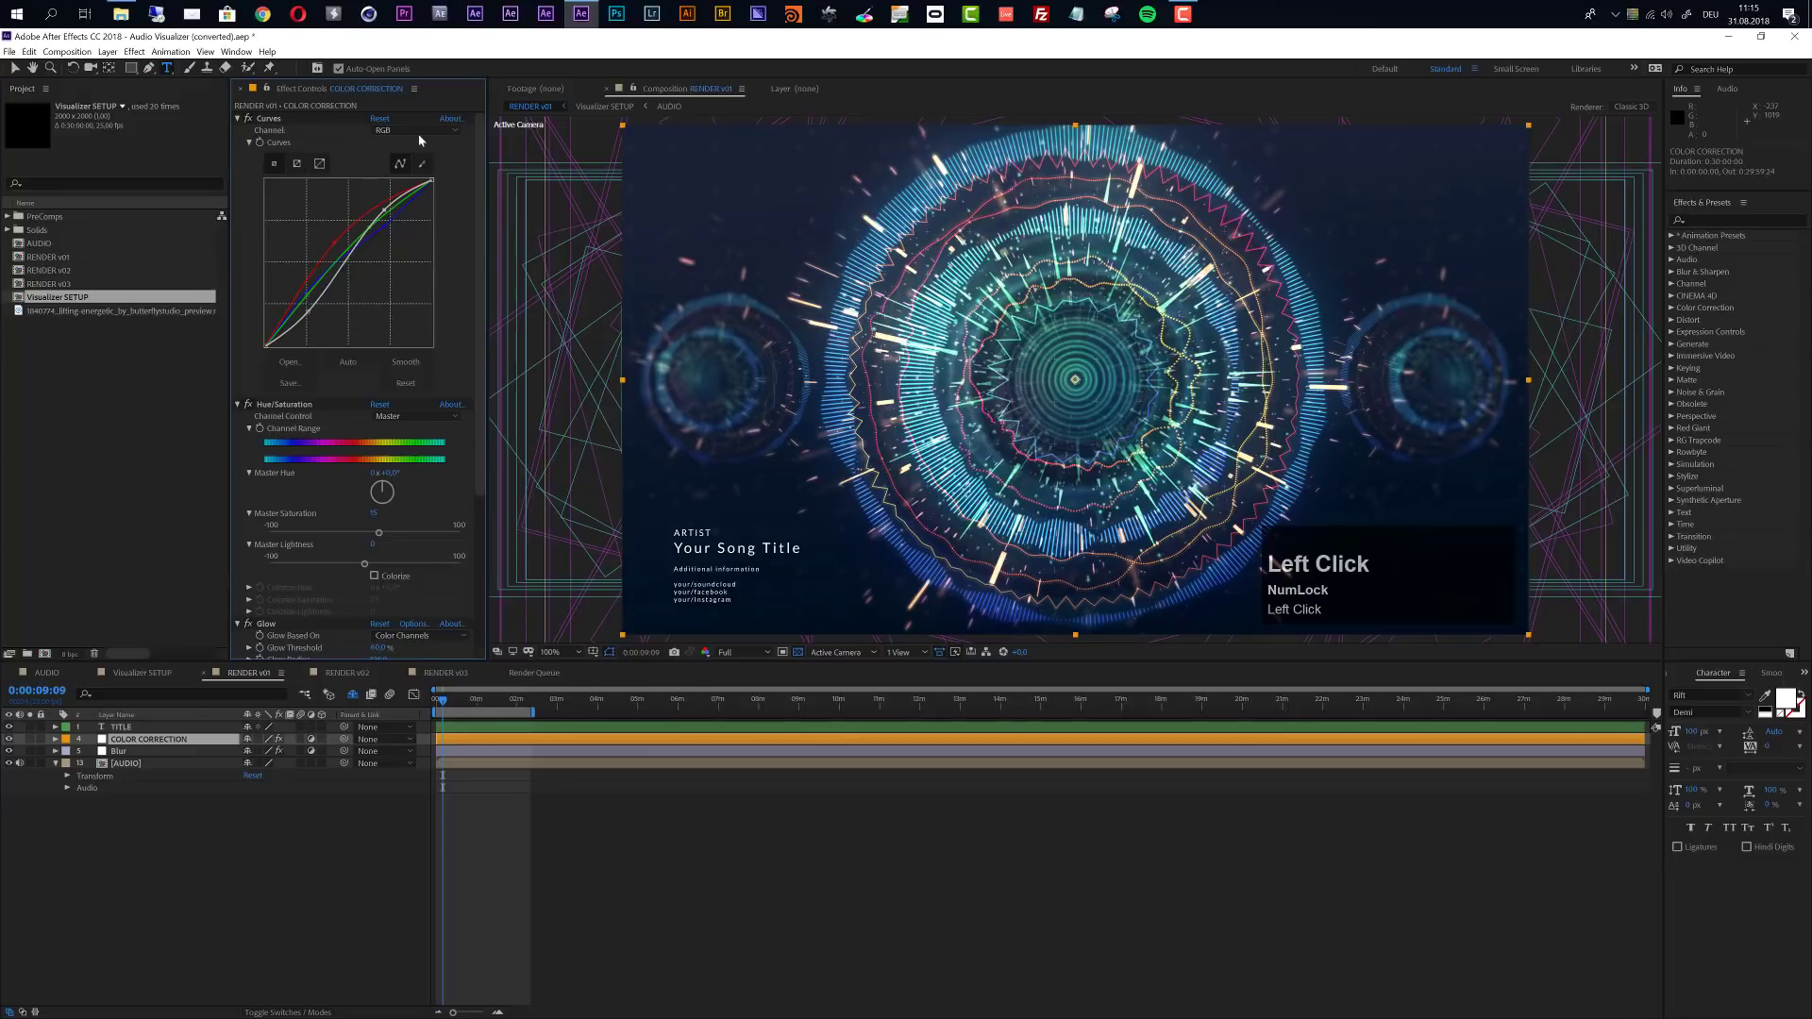
left_click(251, 121)
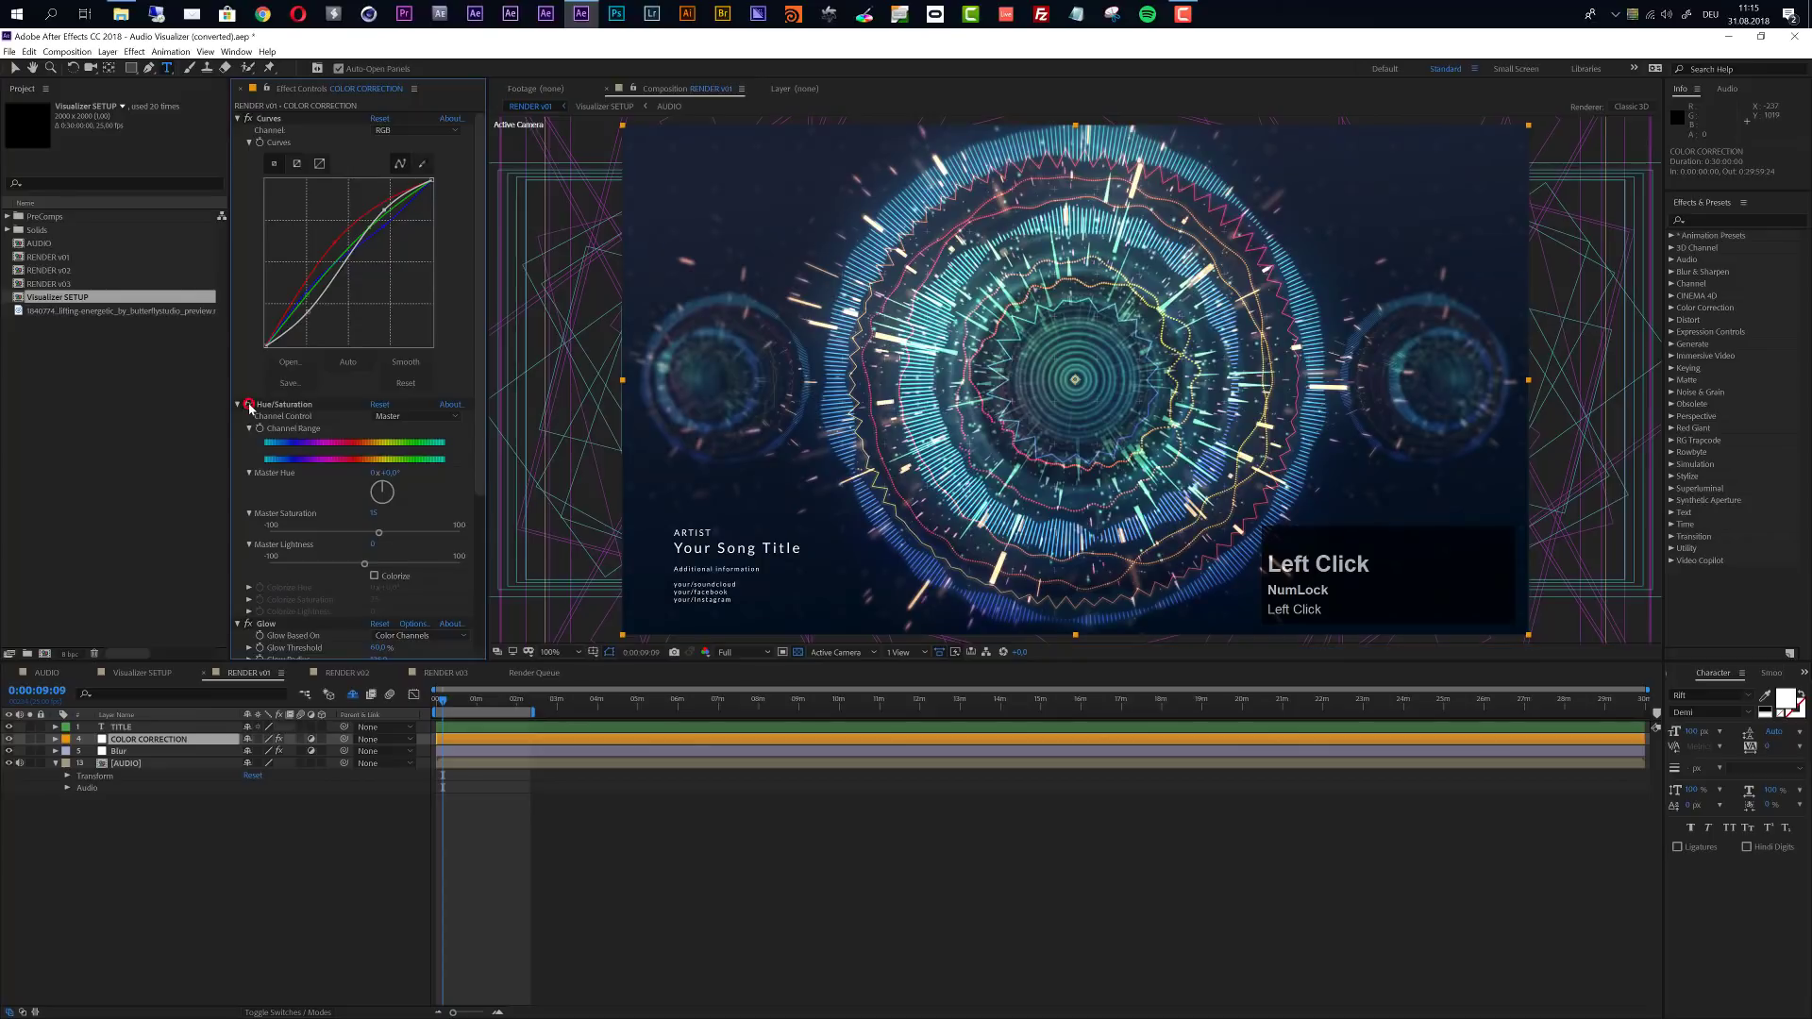
scroll(261, 597, "down", 1)
left_click(251, 597)
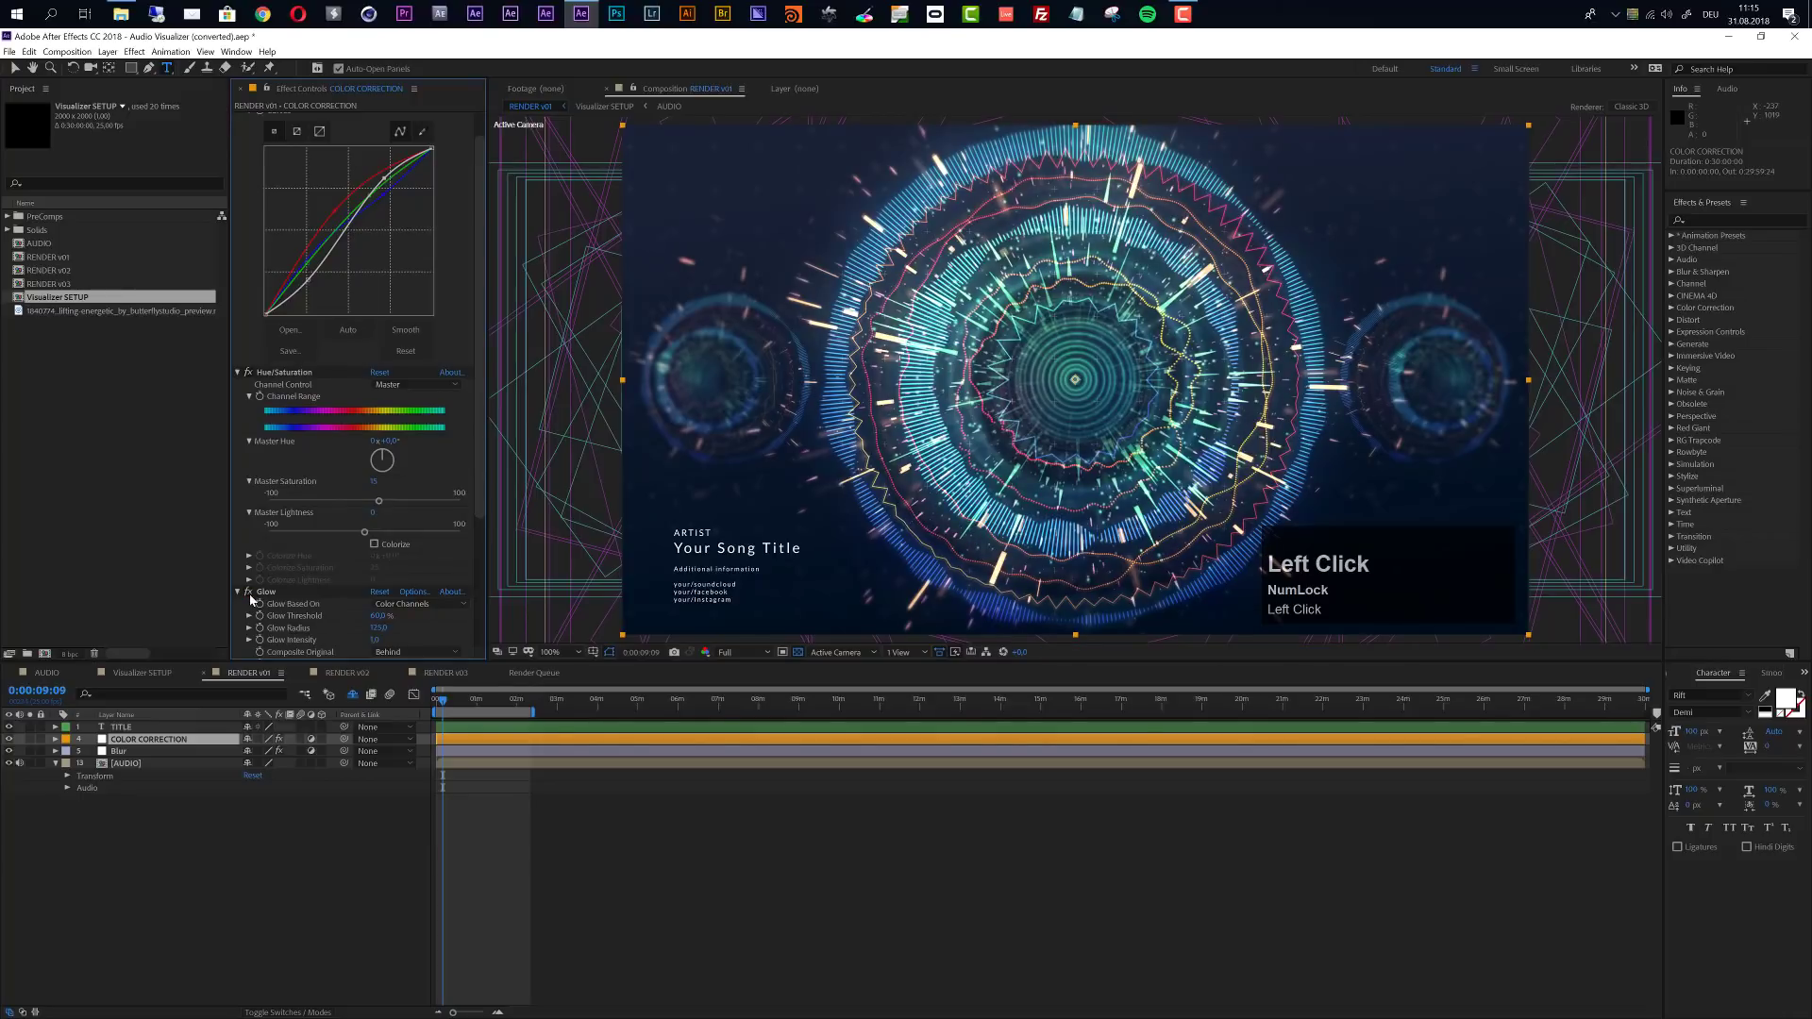
scroll(245, 526, "down", 5)
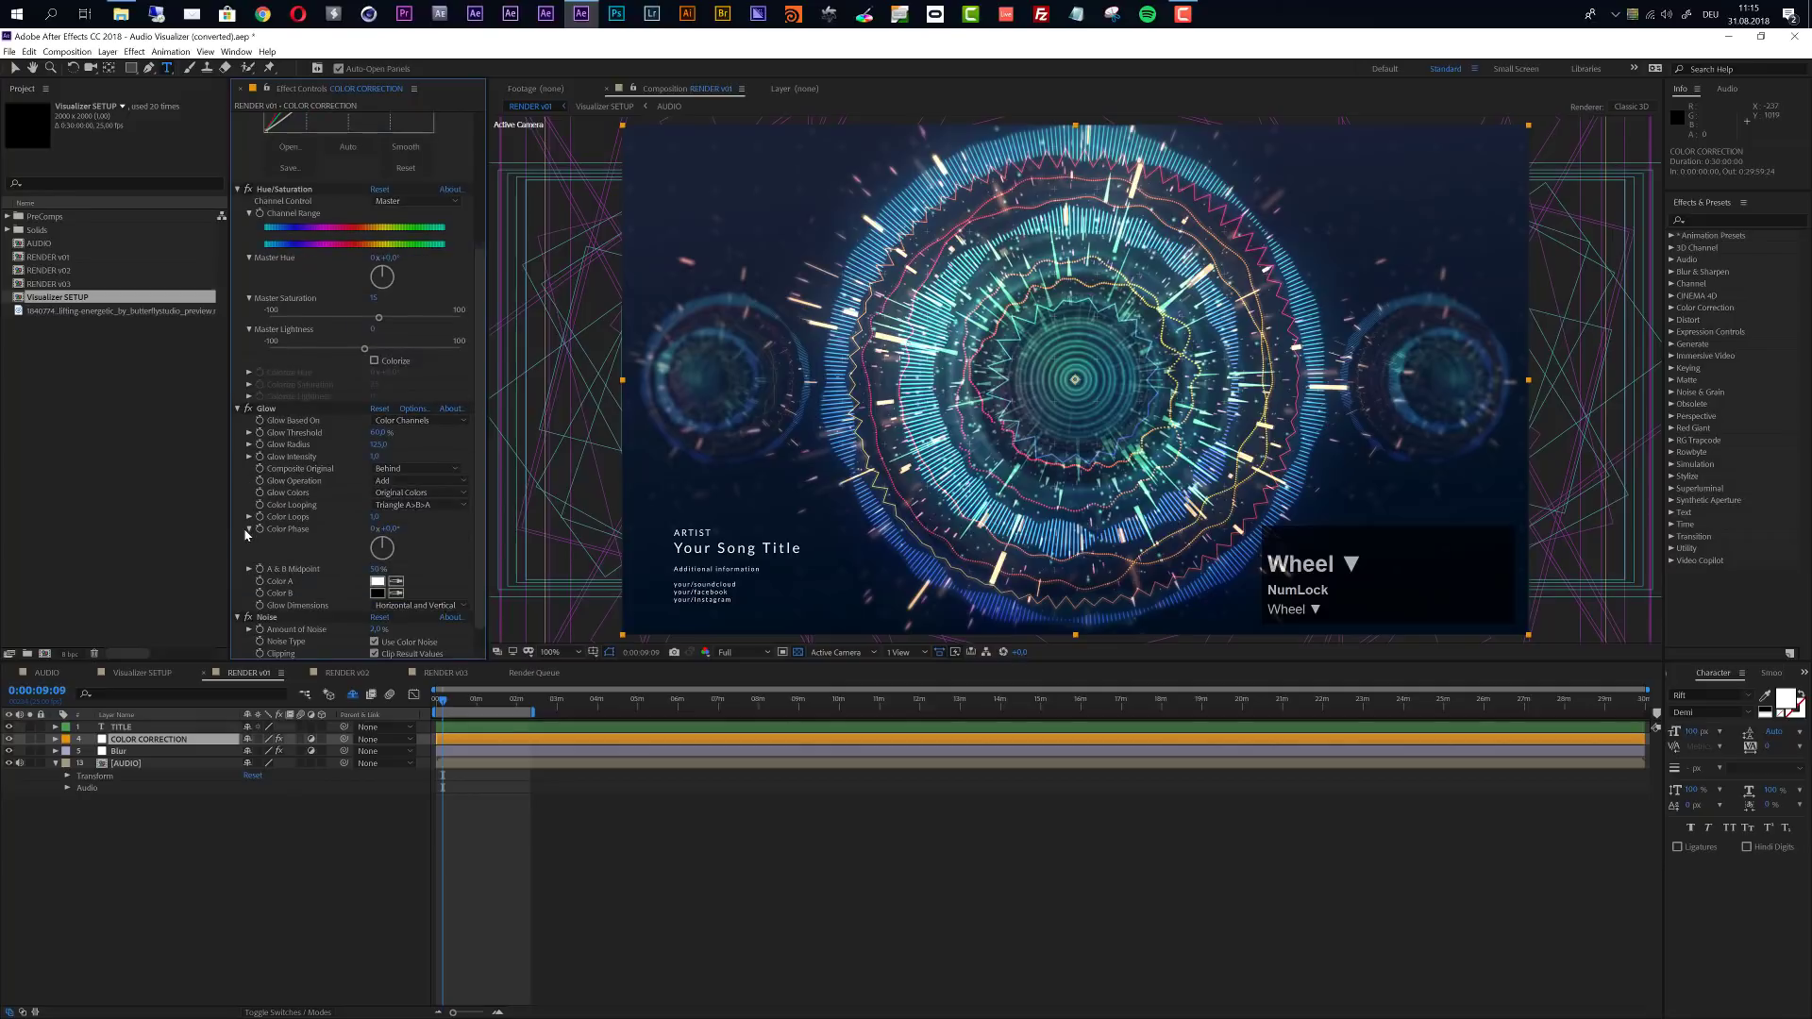
scroll(253, 581, "up", 6)
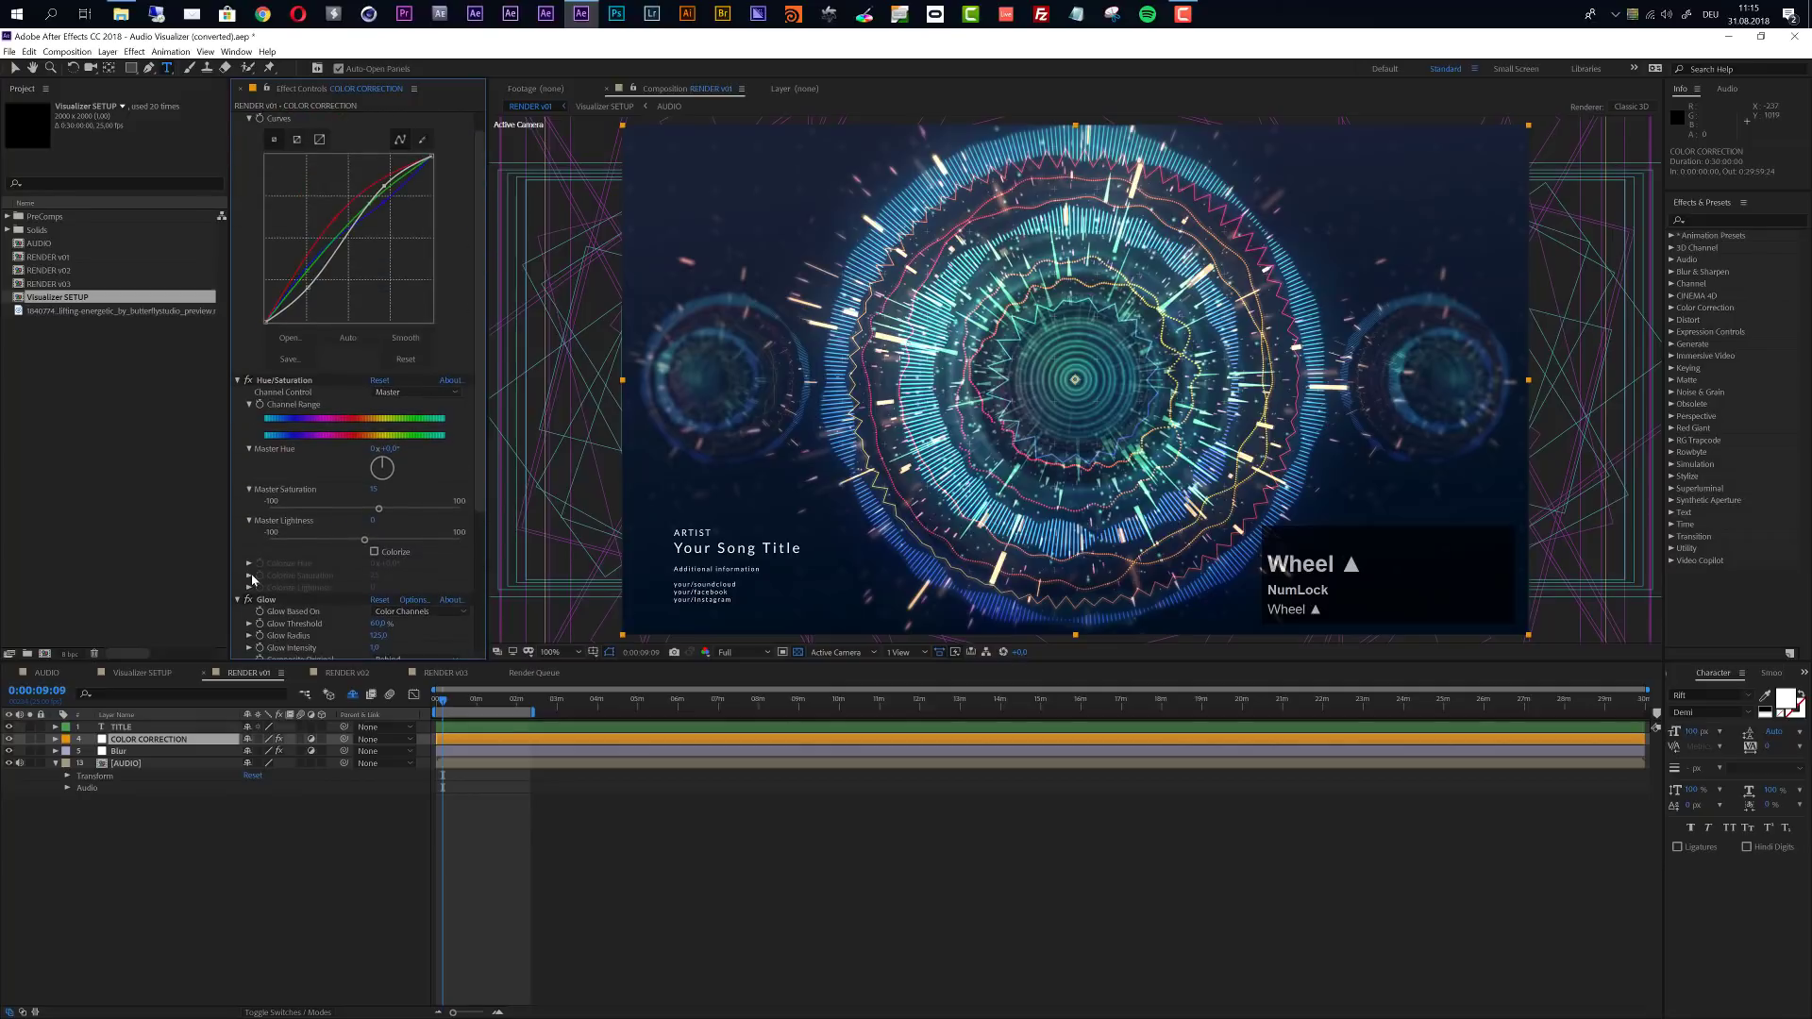
- On the Blur layer in RENDER v01, slightly shrink the elliptical mask around the large central visualizer and deselect the layer
left_click(133, 752)
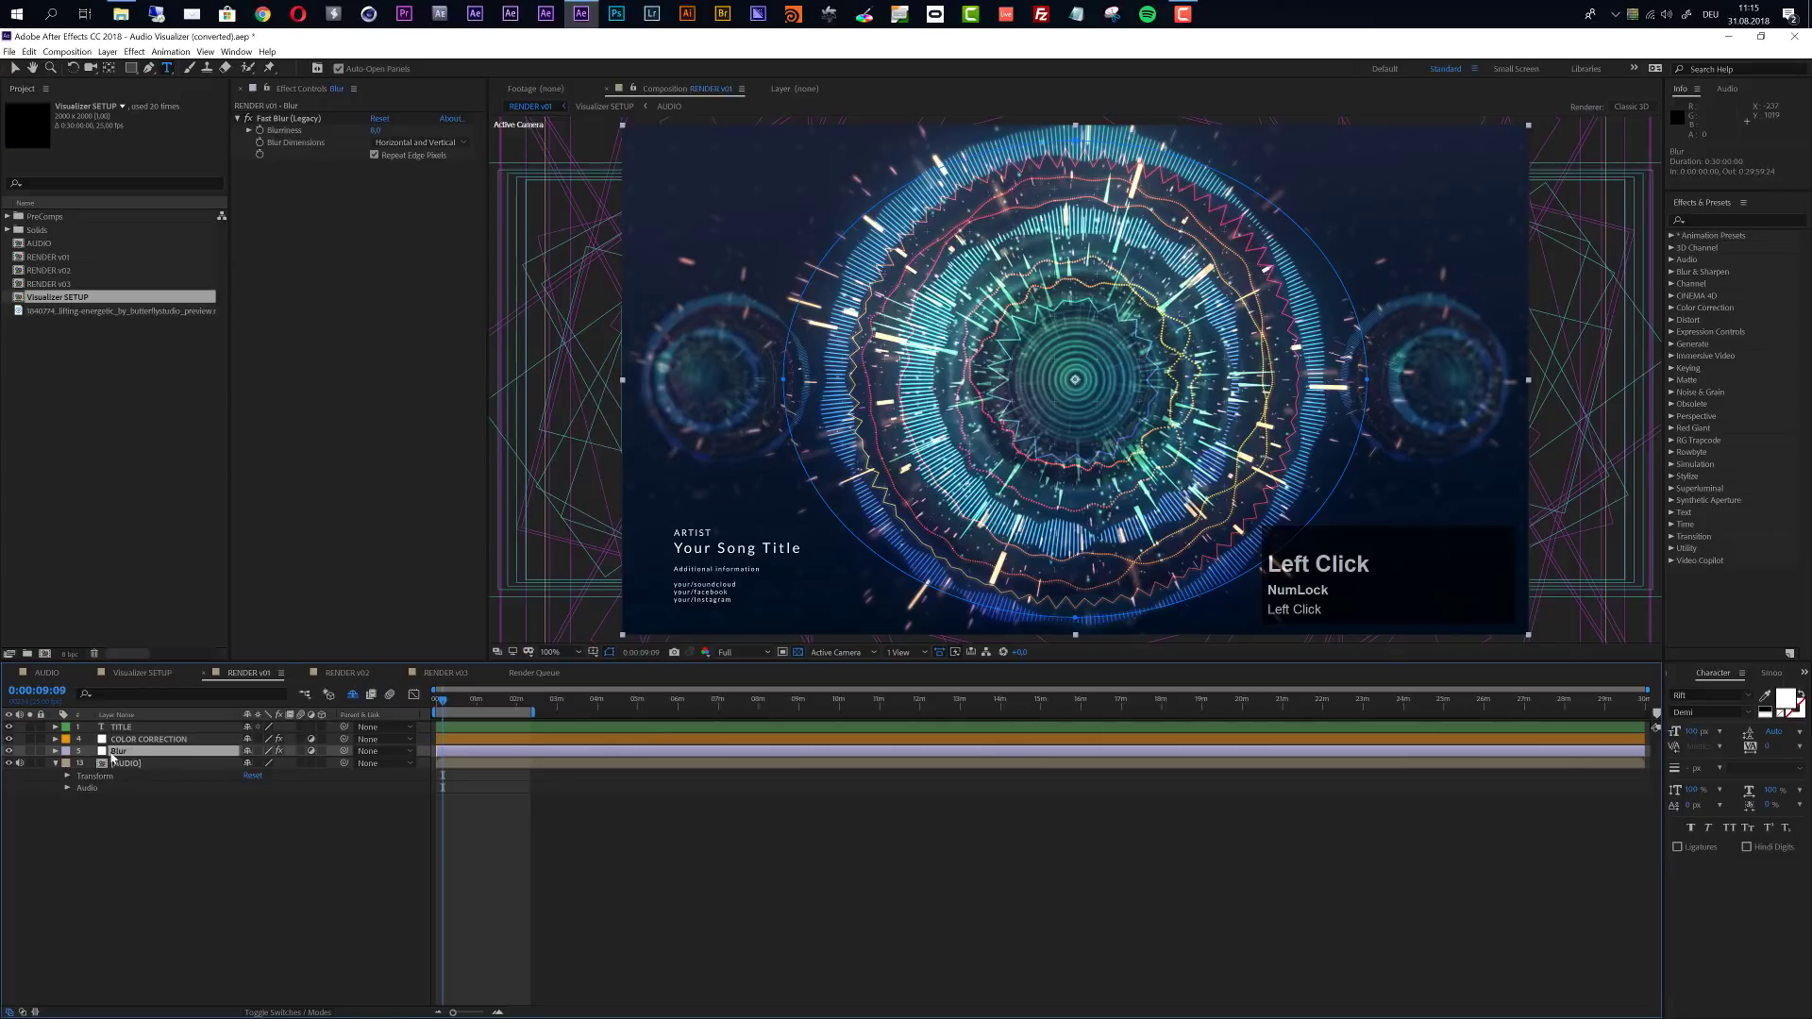
key("v")
left_click(784, 381)
mouse_move(784, 380)
left_mouse_down()
mouse_move(828, 380)
mouse_move(814, 379)
left_mouse_up()
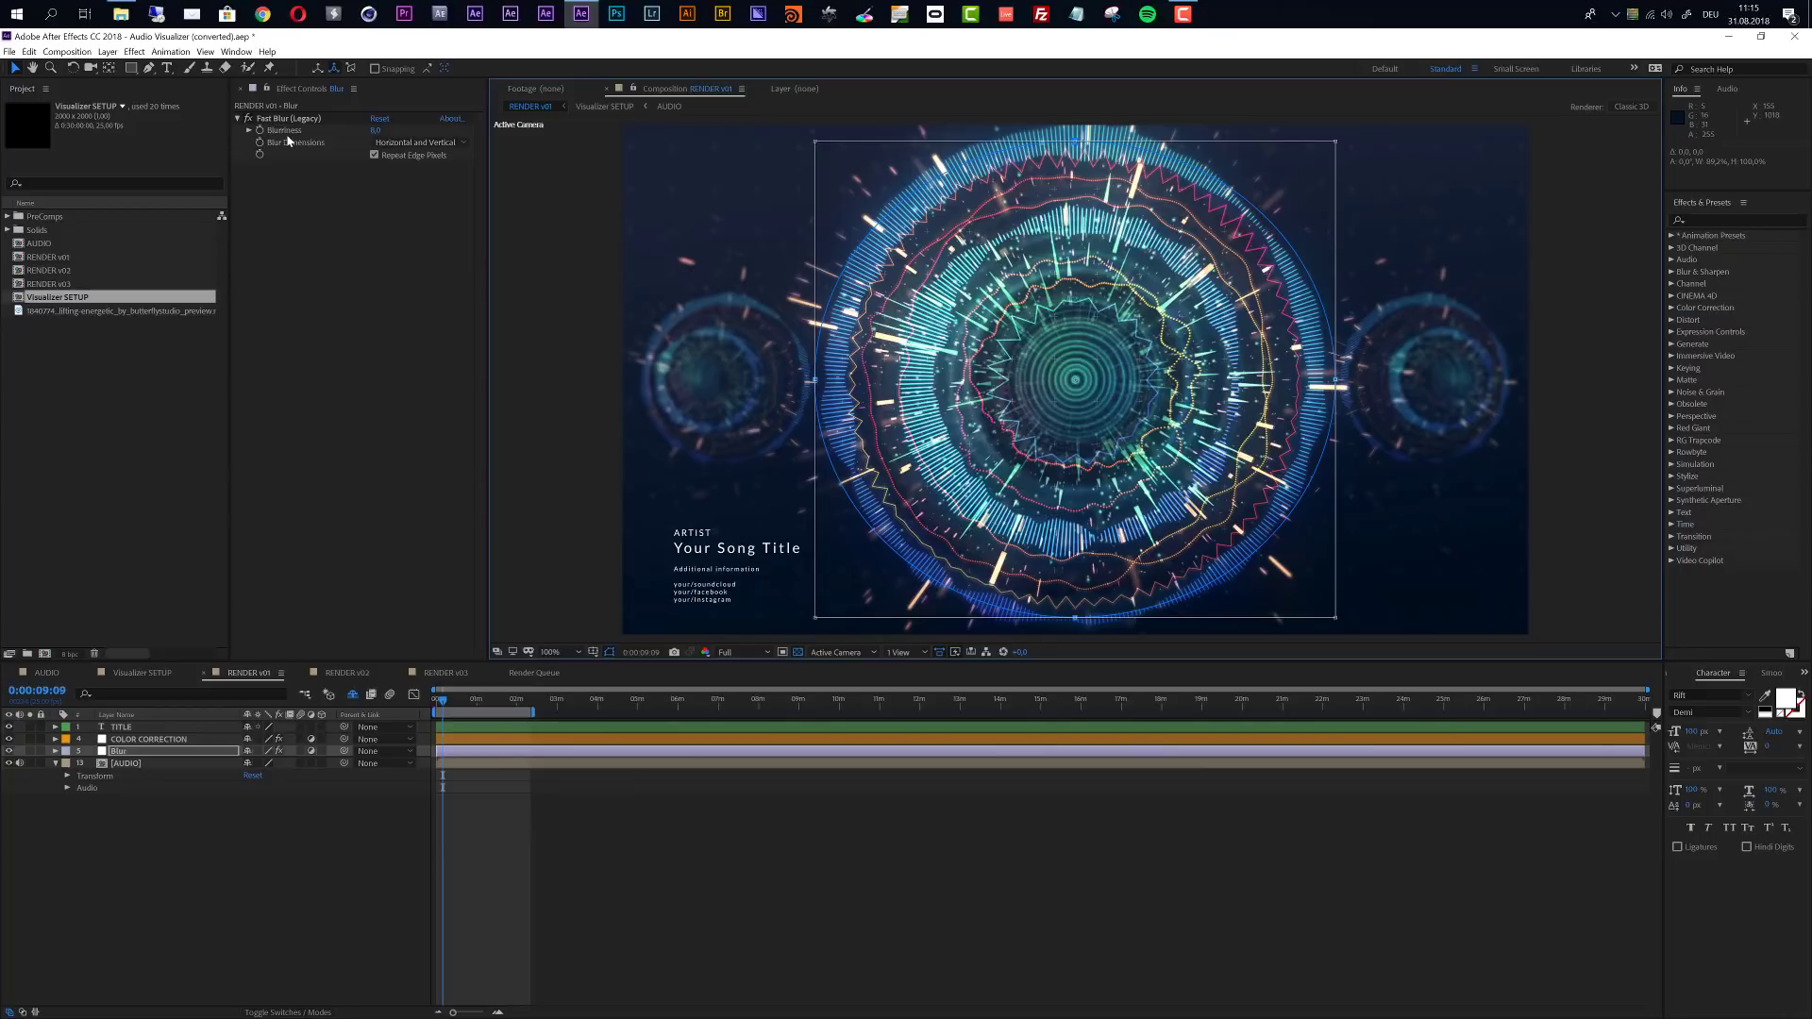
left_click(708, 901)
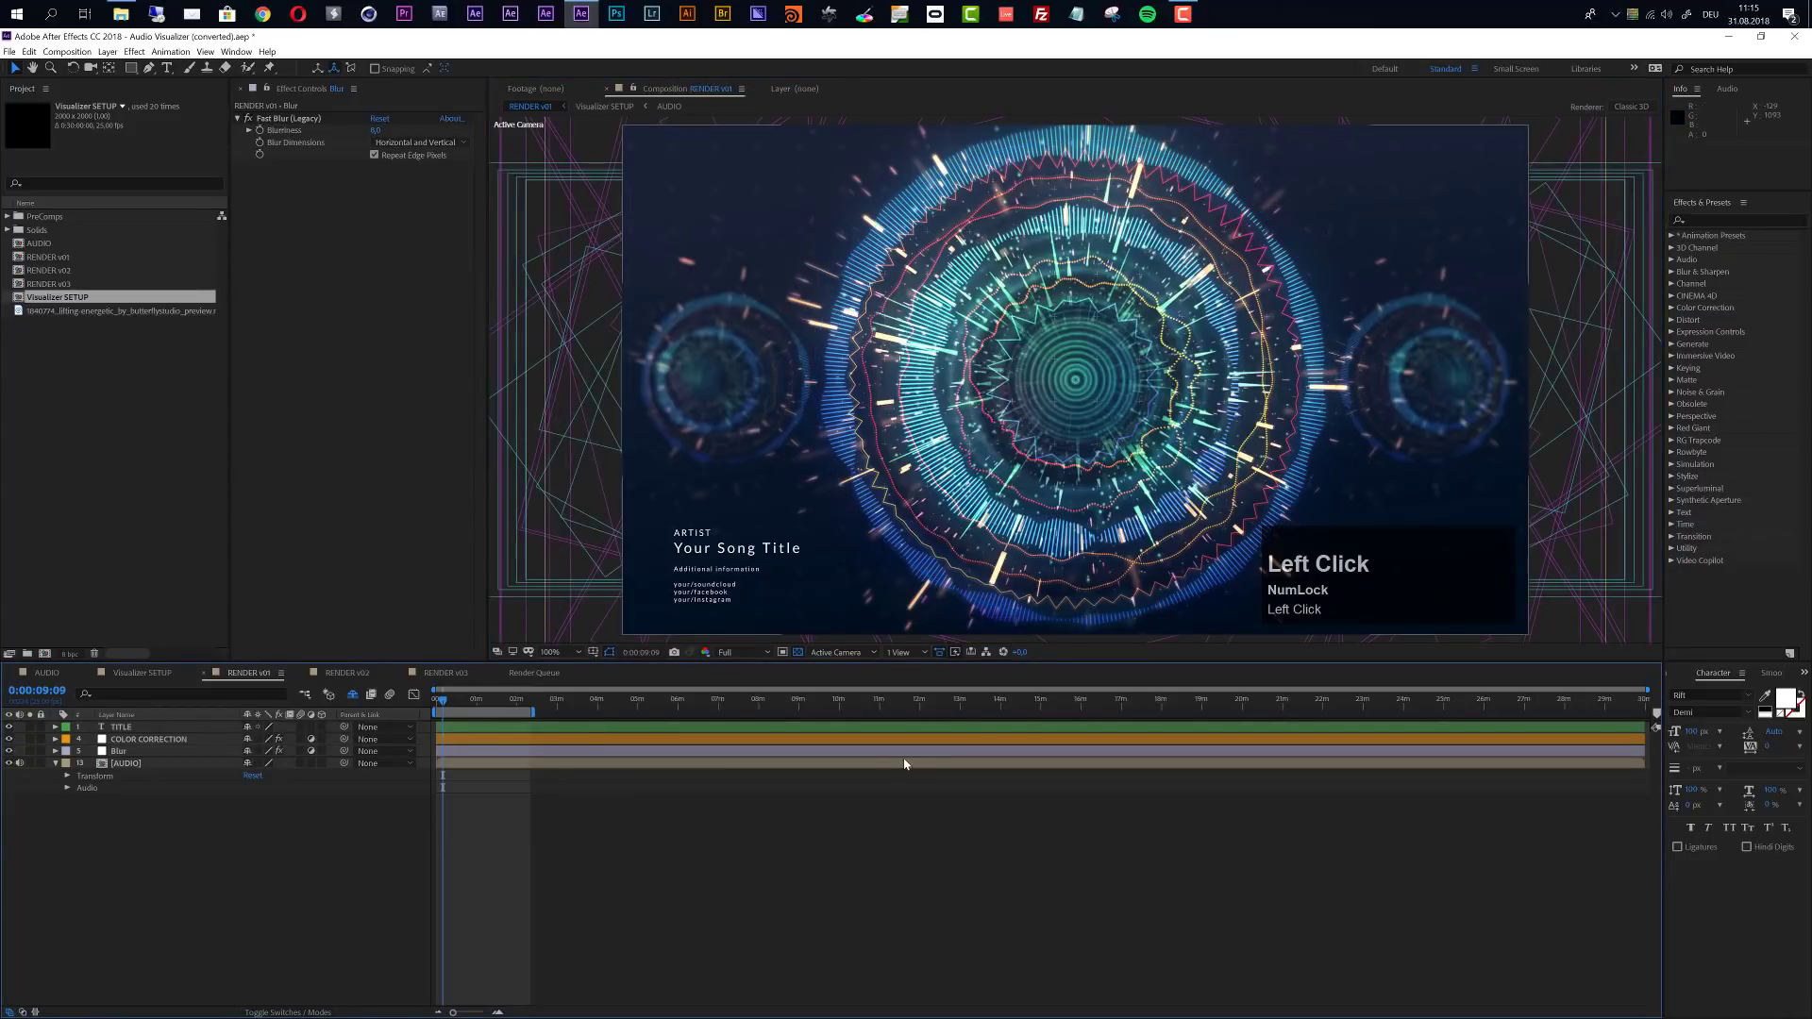
- View the RENDER v02 and RENDER v03 compositions to compare their layouts, returning to RENDER v02
left_click(347, 673)
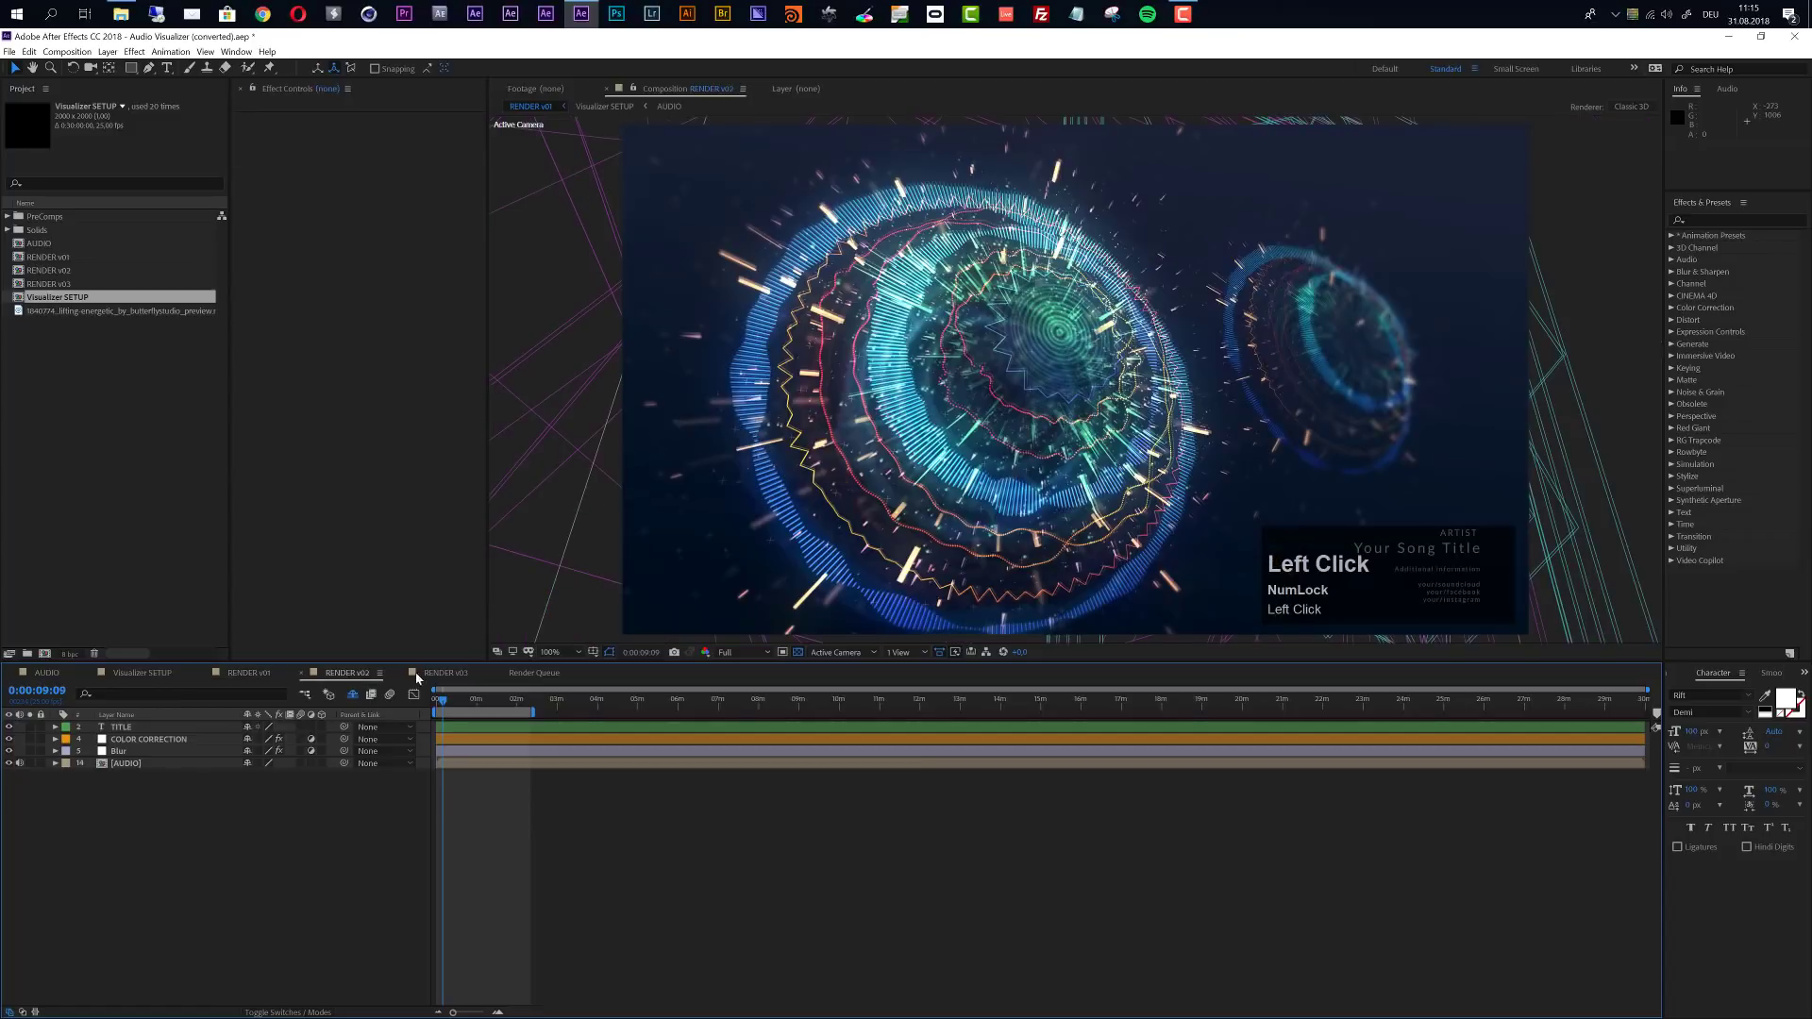
left_click(440, 674)
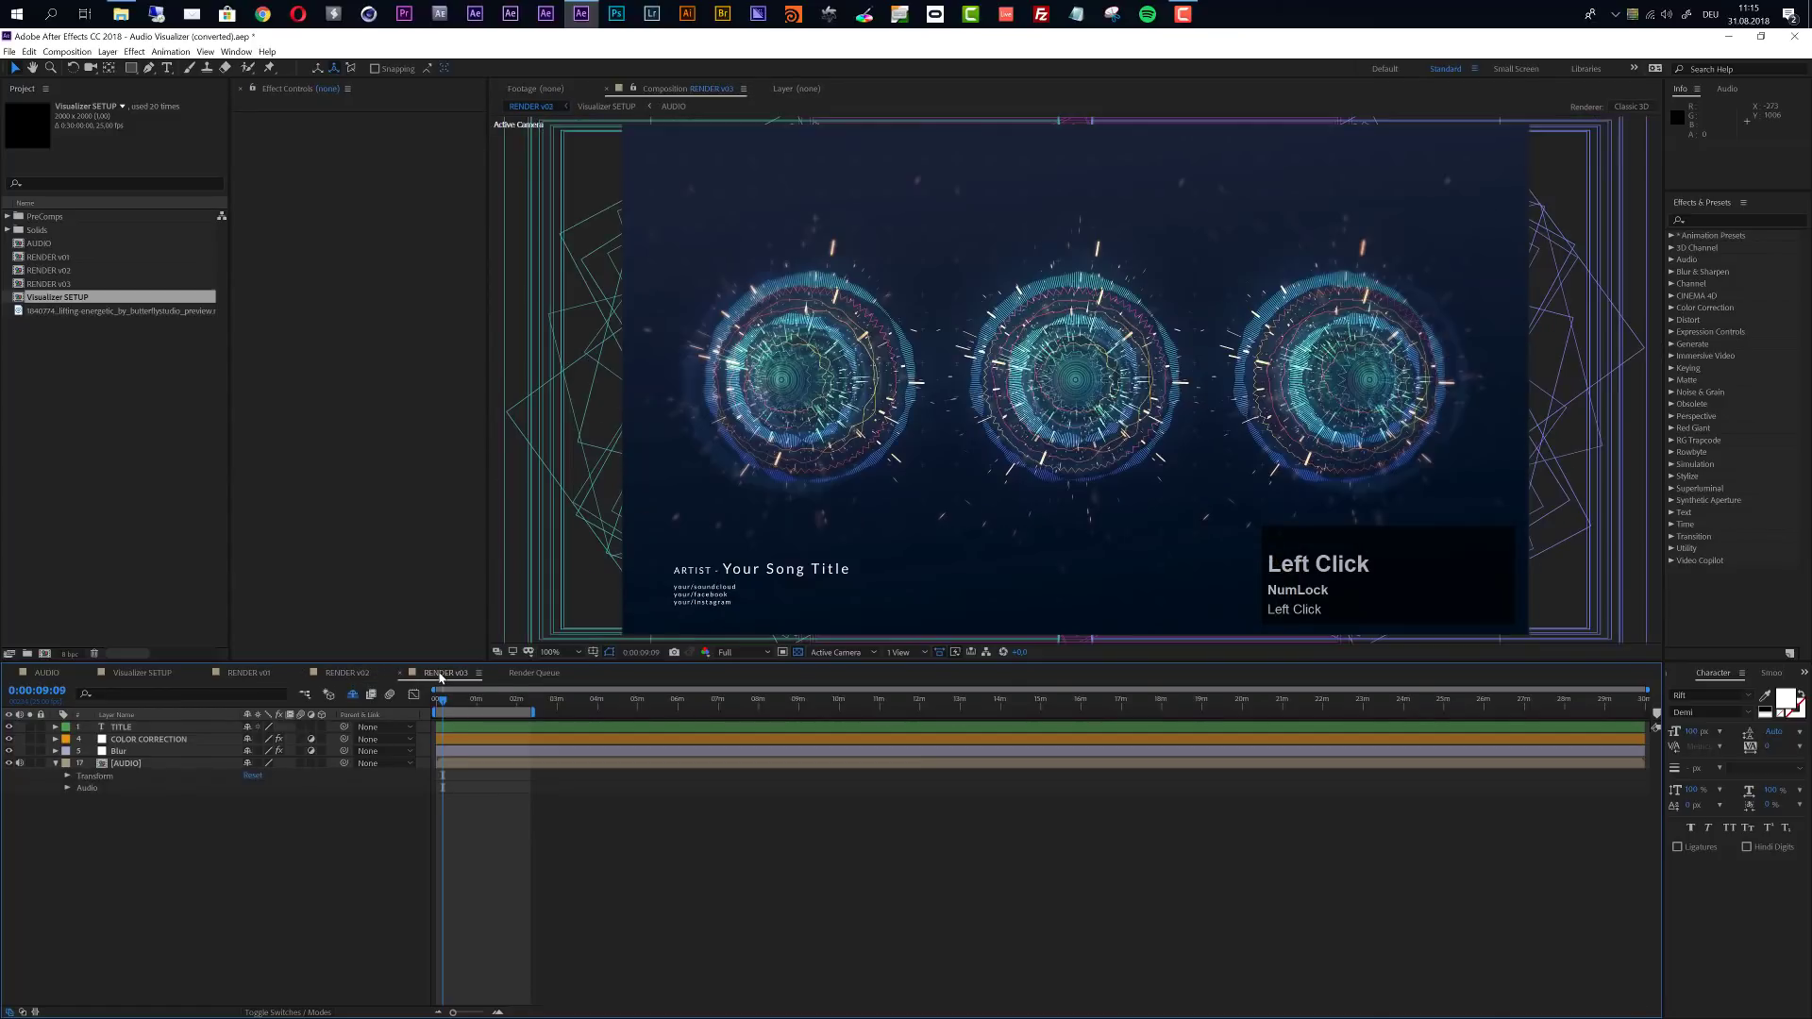
left_click(349, 673)
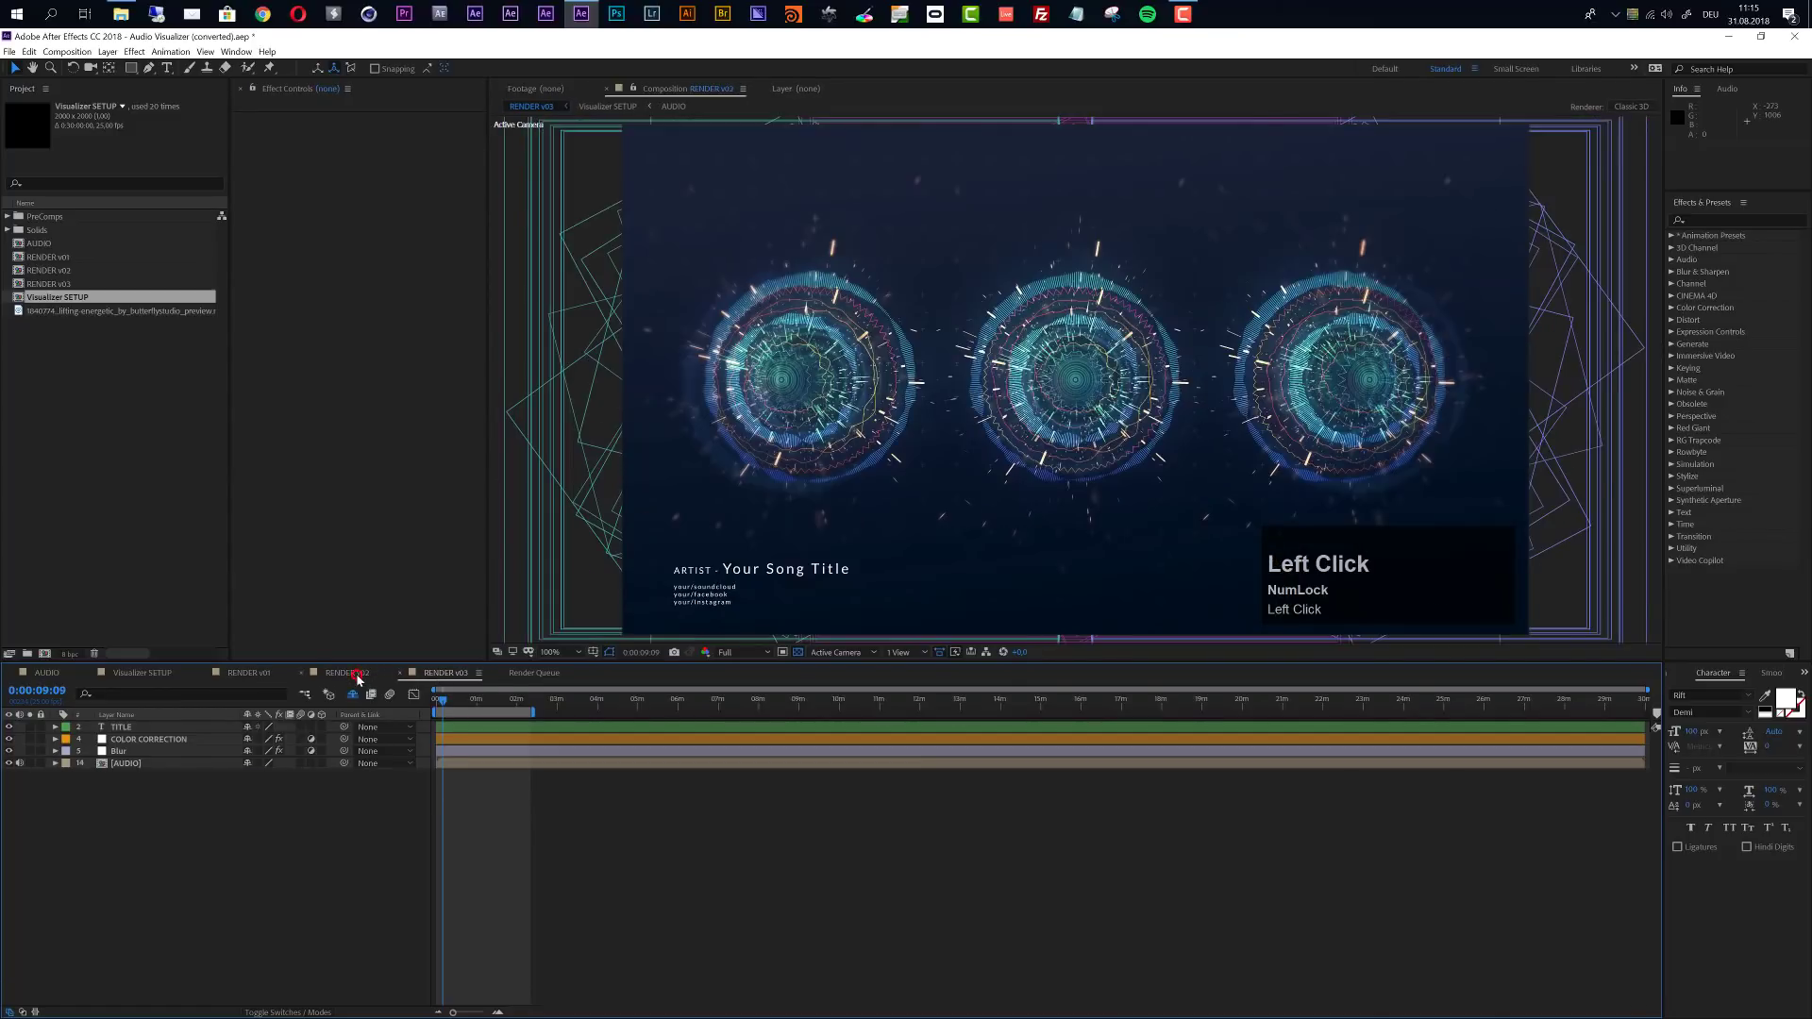